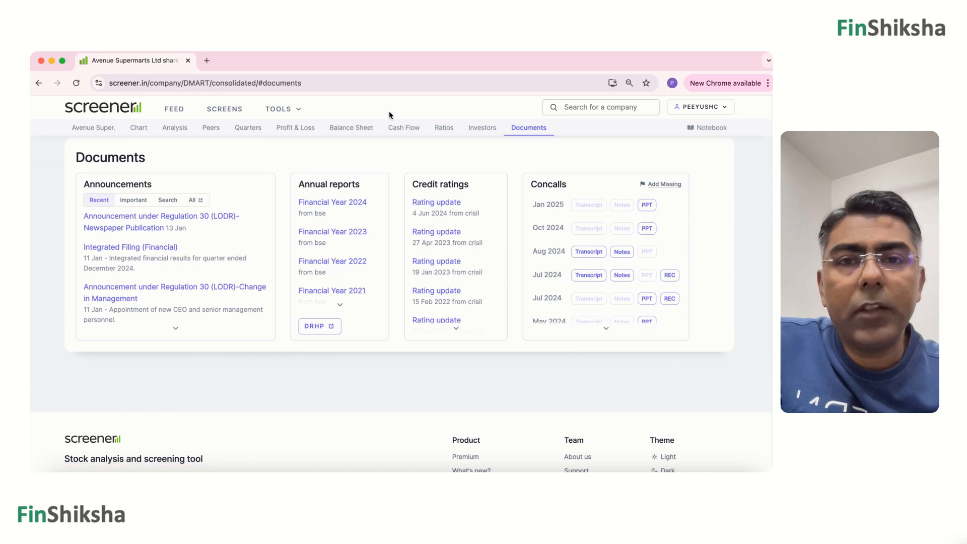
Open the Financial Year 2024 annual report of Avenue Supermarts from the Annual reports list.
{"action": "key", "text": "super+Tab"}
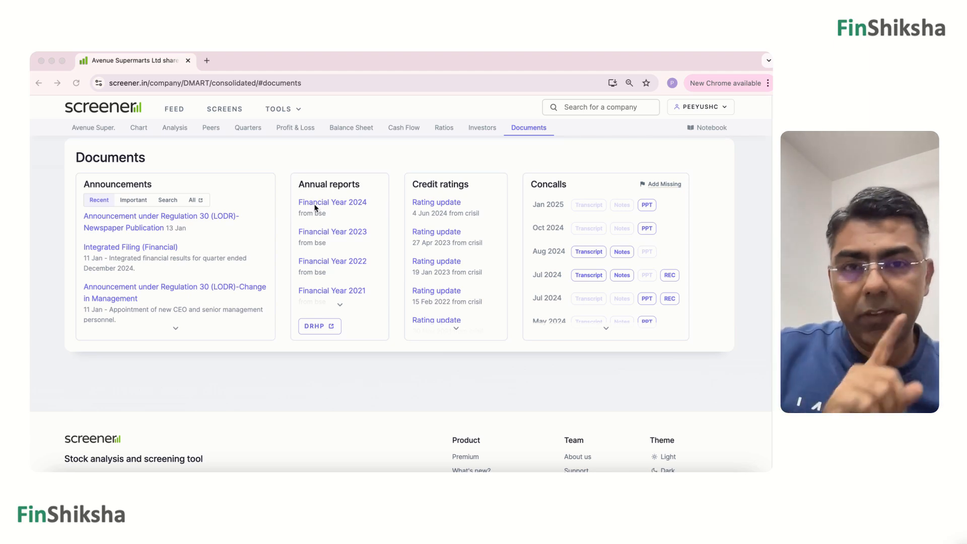
{"action": "left_click", "coordinate": [309, 159]}
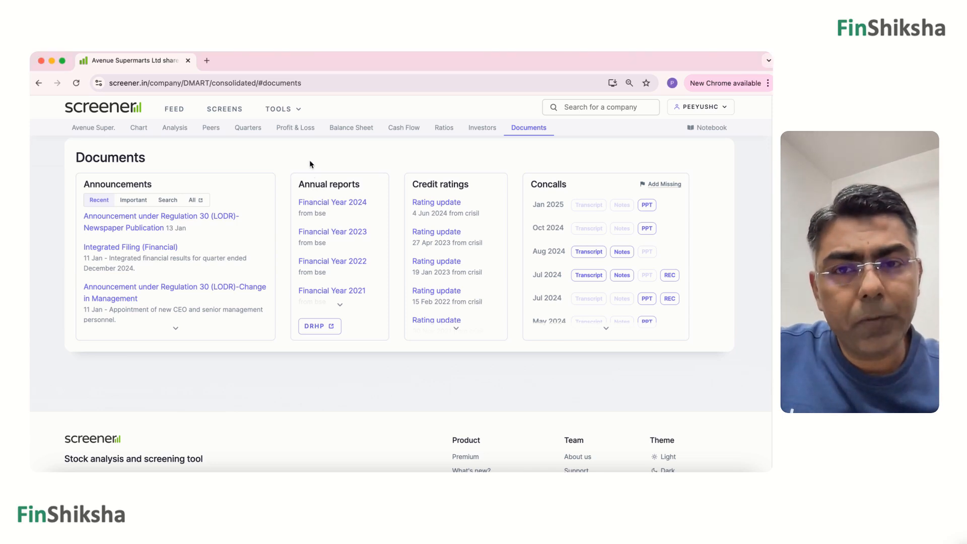
{"action": "left_click", "coordinate": [310, 203]}
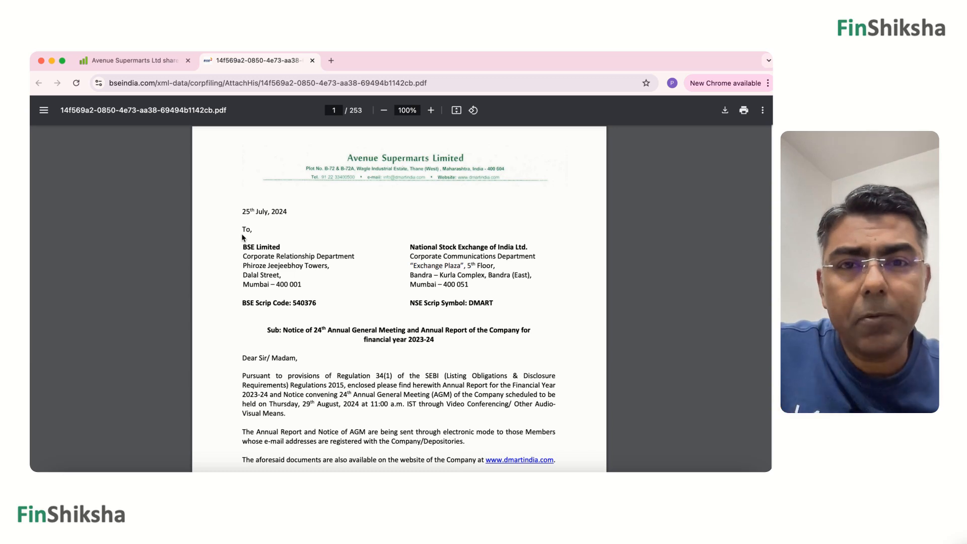
Switch to Excel, add a new sheet to the DMart template workbook and zoom it to 150%.
{"action": "left_click", "coordinate": [637, 470]}
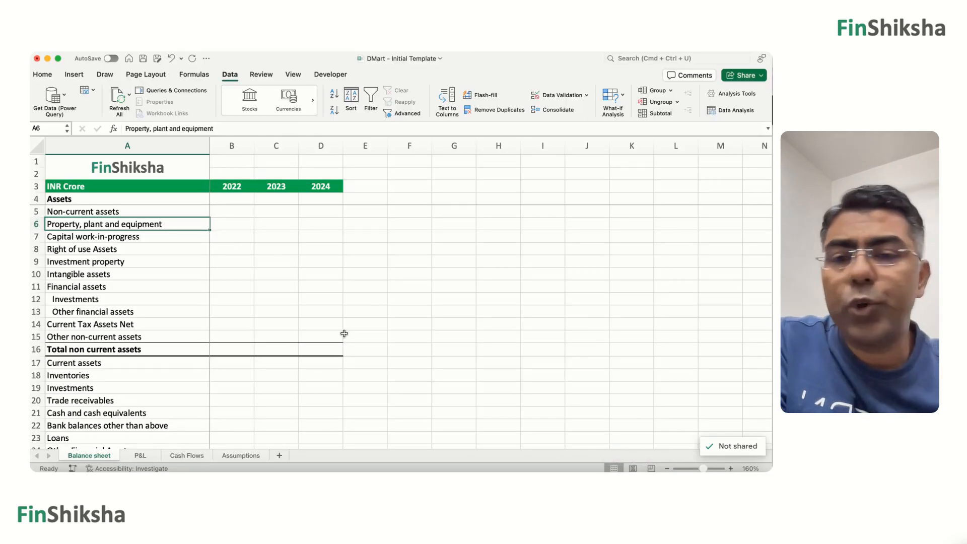
{"action": "left_click", "coordinate": [279, 455]}
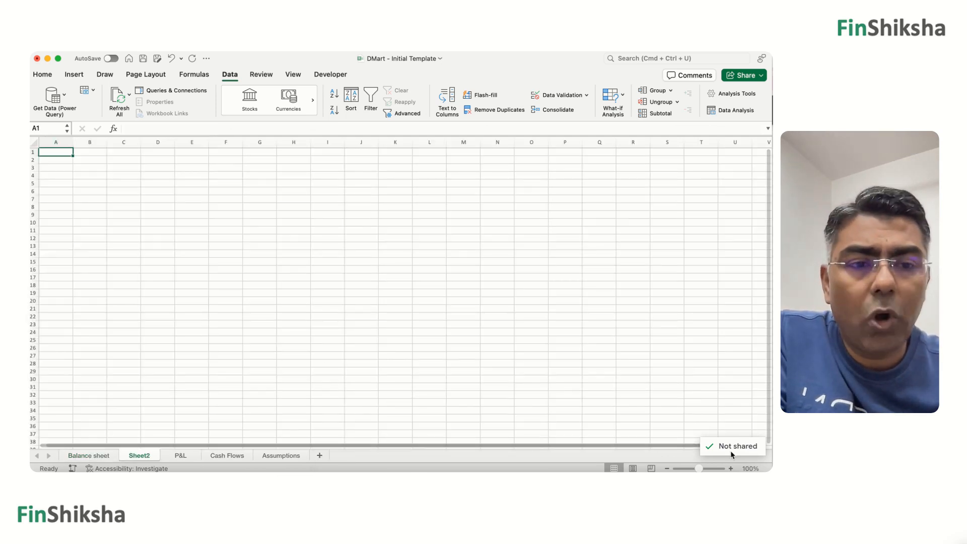
{"action": "left_click", "coordinate": [730, 468]}
{"action": "left_click", "coordinate": [730, 469]}
{"action": "left_click", "coordinate": [730, 468]}
{"action": "left_click", "coordinate": [731, 468]}
{"action": "left_click", "coordinate": [730, 469]}
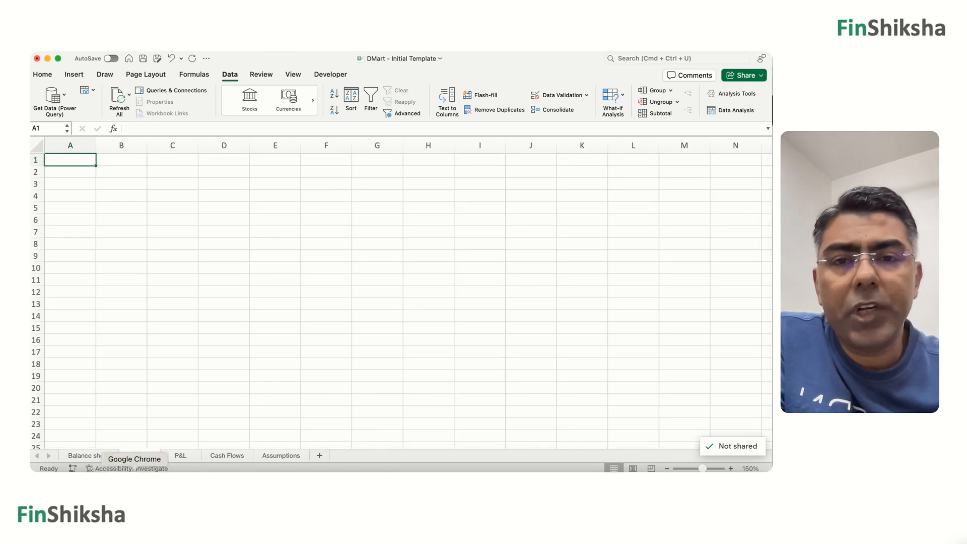
Switch to Chrome and locate the Standalone Balance Sheet entry on the annual report's Contents page.
{"action": "left_click", "coordinate": [135, 468]}
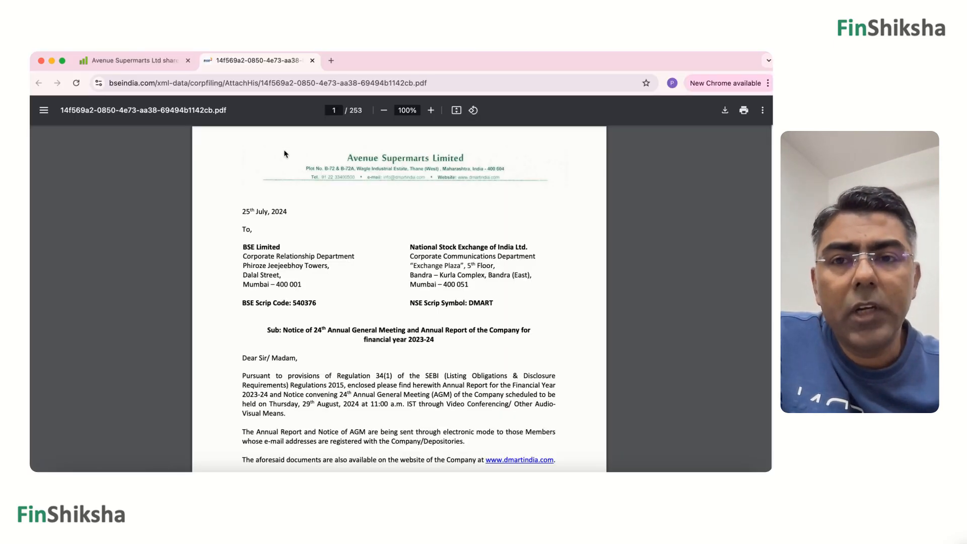
{"action": "key", "text": "Right"}
{"action": "key", "text": "Right"}
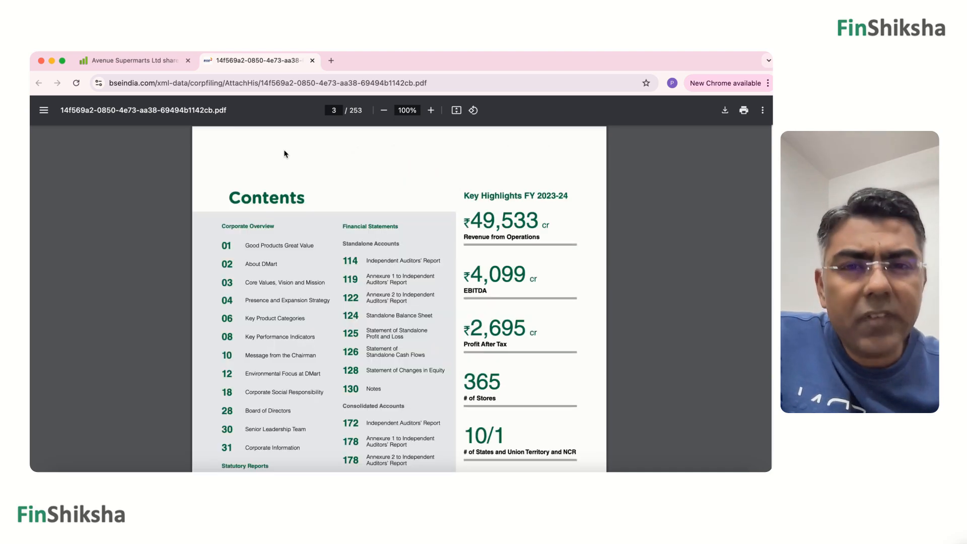
{"action": "key", "text": "super+Tab"}
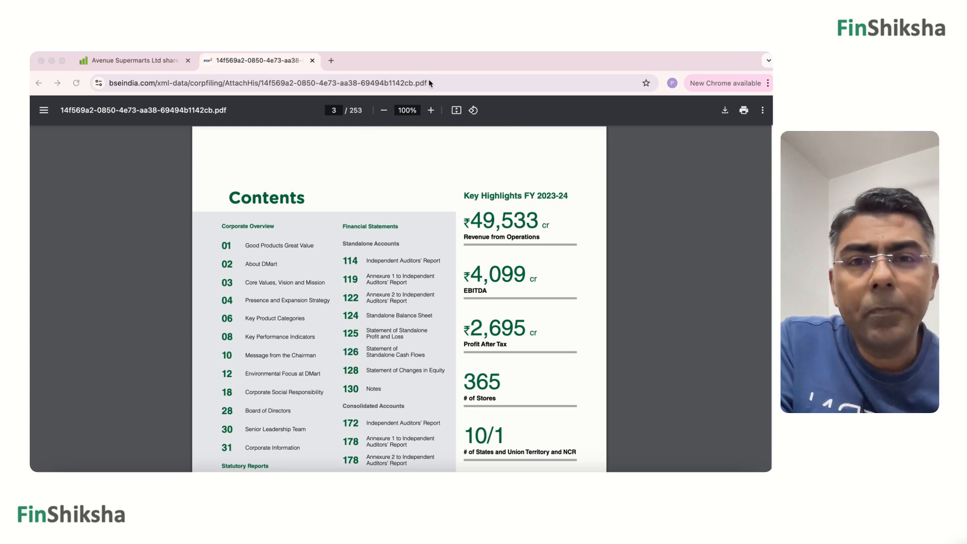
{"action": "left_click", "coordinate": [334, 111]}
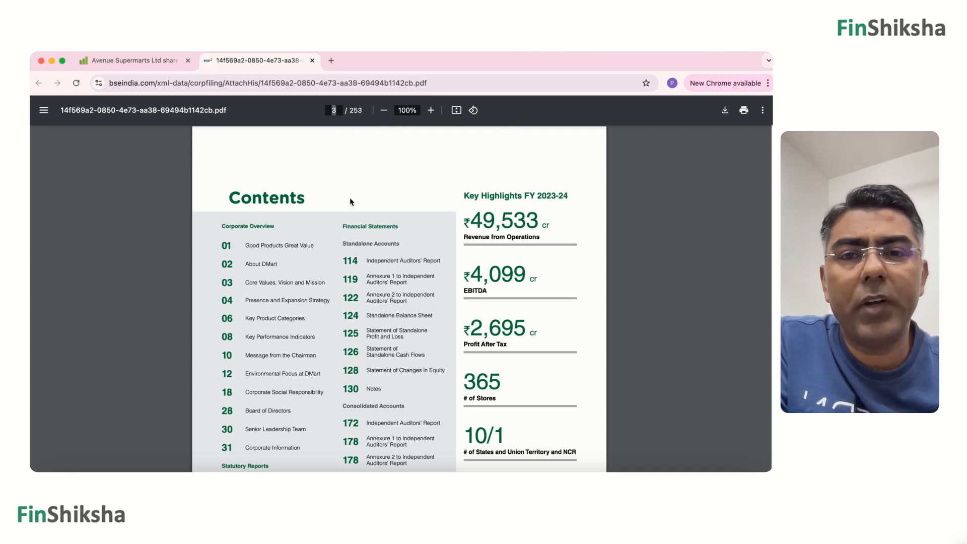
{"action": "triple_click", "coordinate": [406, 317]}
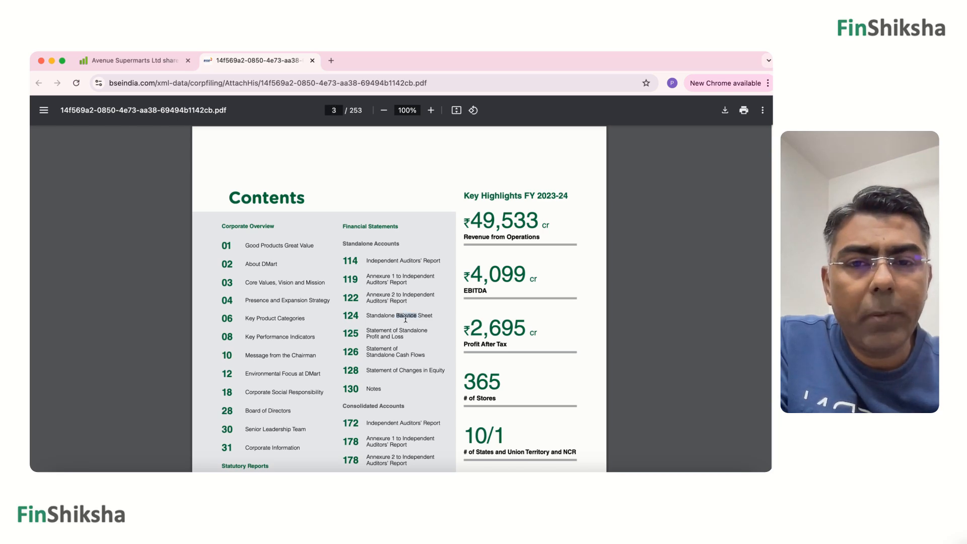
Jump to PDF page 124 and move on to the Standalone Balance Sheet page.
{"action": "left_click", "coordinate": [328, 111]}
{"action": "type", "text": "124"}
{"action": "key", "text": "Return"}
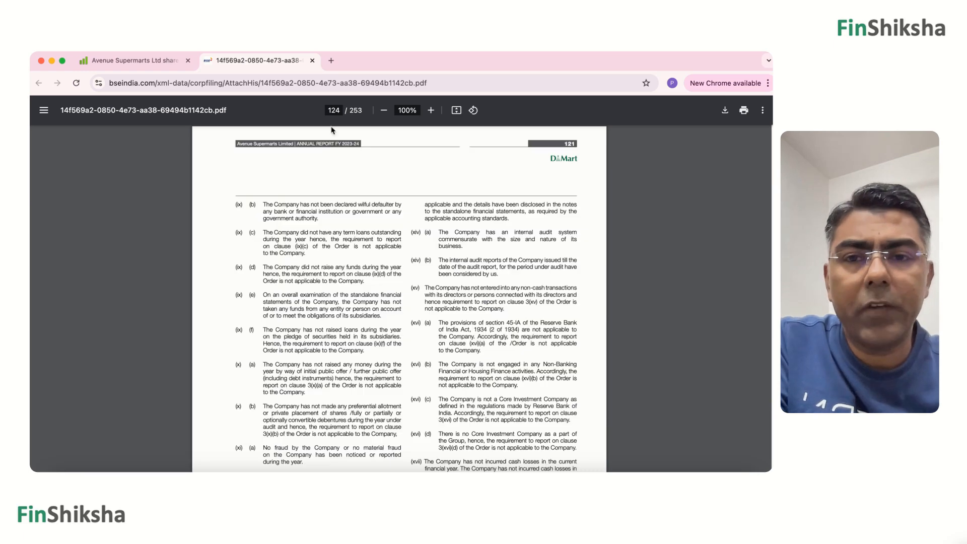
{"action": "scroll", "coordinate": [334, 196], "scroll_direction": "down", "scroll_amount": 20}
{"action": "key", "text": "Left"}
{"action": "key", "text": "Left"}
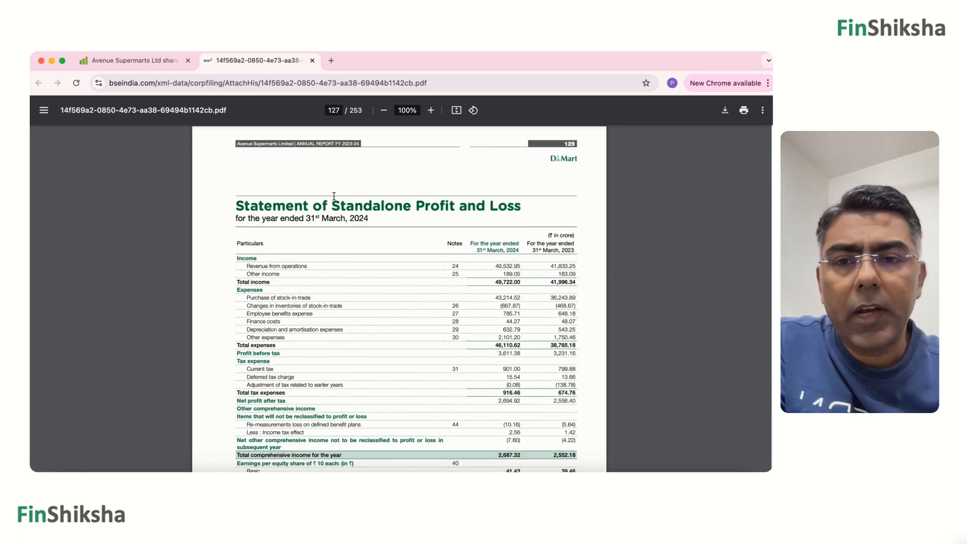
{"action": "key", "text": "Right"}
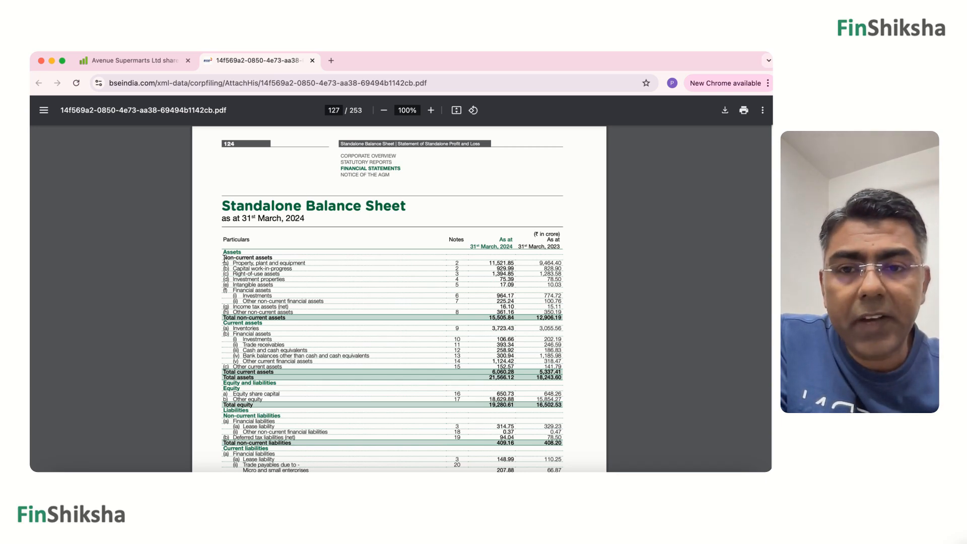
Copy the Non-current assets lines up to Other non-current assets and paste them into Excel's Sheet2 starting at A3.
{"action": "left_click_drag", "start_coordinate": [225, 258], "coordinate": [562, 313]}
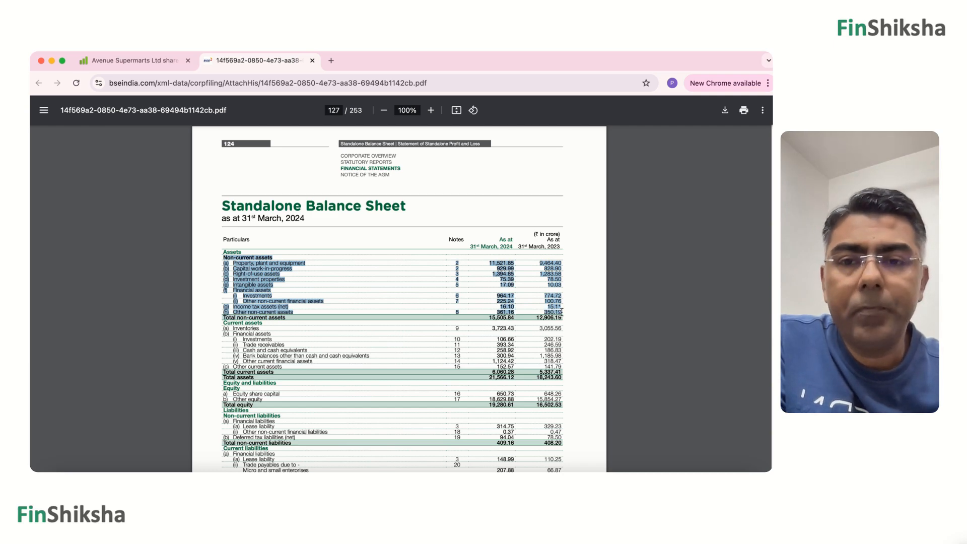
{"action": "left_click", "coordinate": [637, 480]}
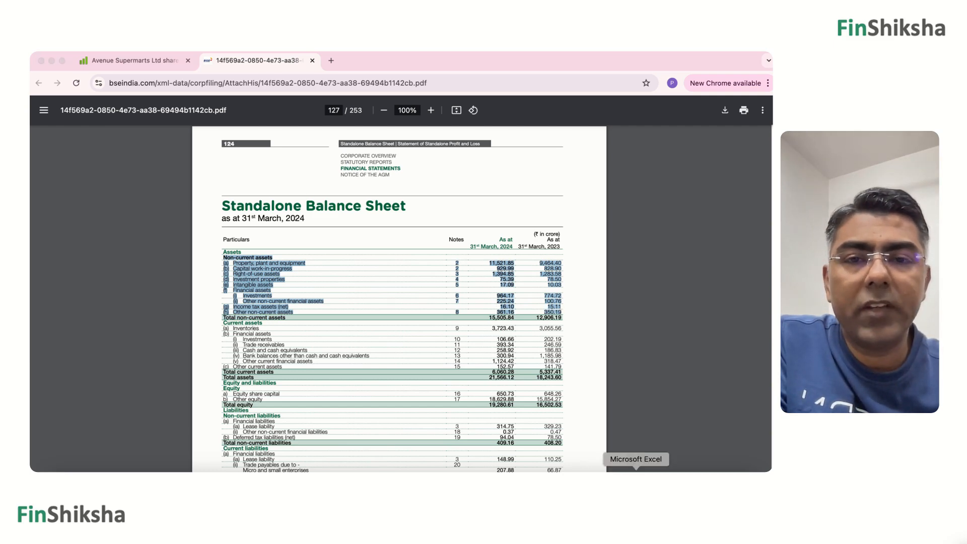
{"action": "left_click", "coordinate": [60, 183]}
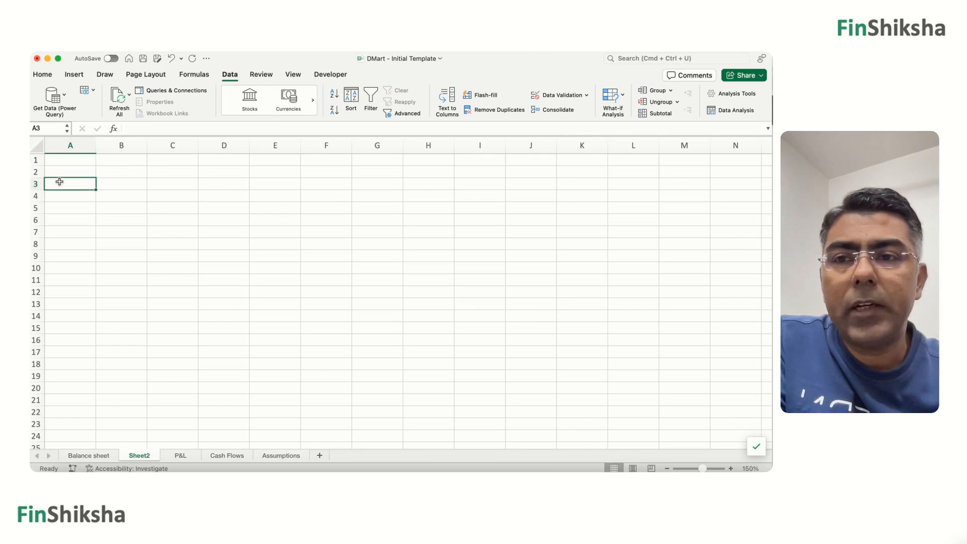
{"action": "left_click", "coordinate": [44, 75]}
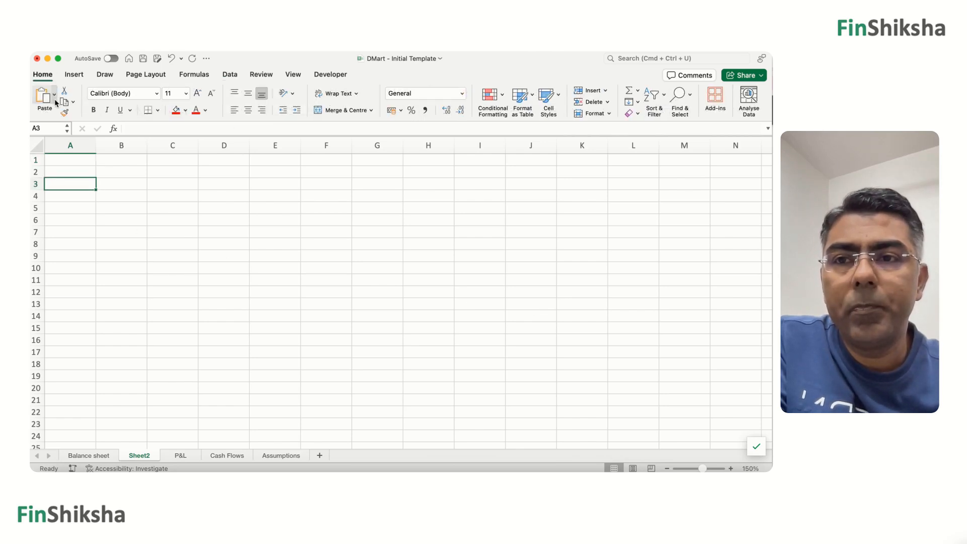
{"action": "left_click", "coordinate": [54, 94]}
{"action": "left_click", "coordinate": [64, 154]}
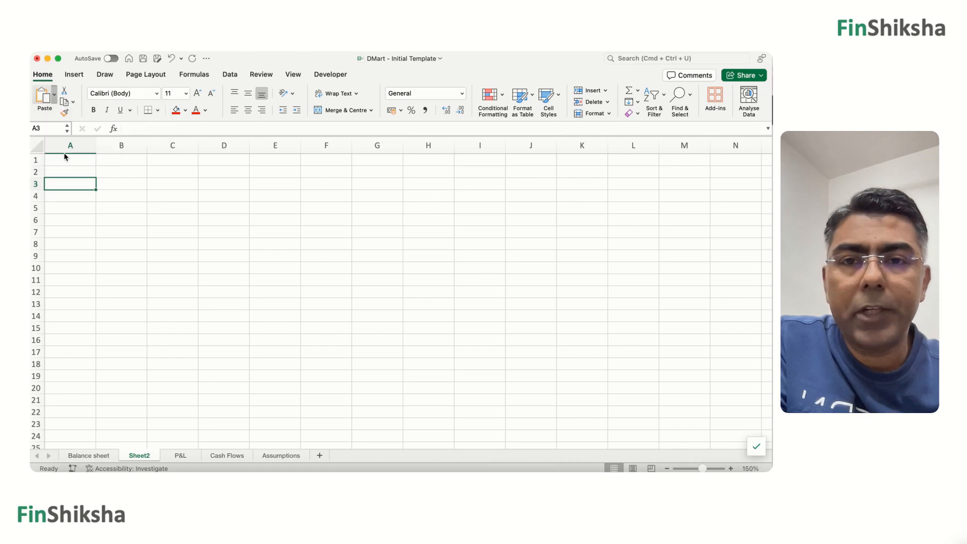
{"action": "left_click", "coordinate": [307, 190]}
{"action": "left_click", "coordinate": [525, 343]}
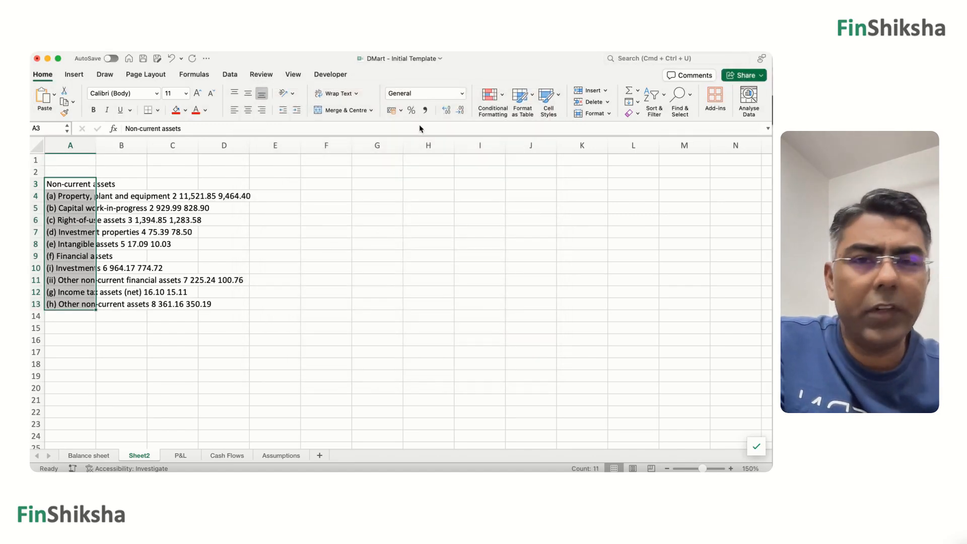
Split the pasted lines in A3:A13 with Text to Columns, fixed width, adding a column break right after the item letters.
{"action": "key", "text": "super+Tab"}
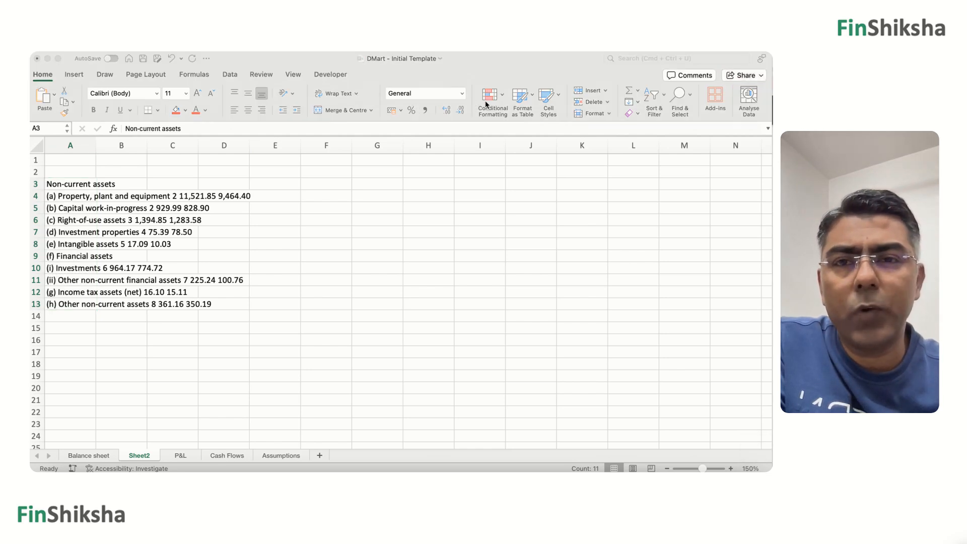
{"action": "left_click", "coordinate": [230, 76]}
{"action": "left_click", "coordinate": [229, 76]}
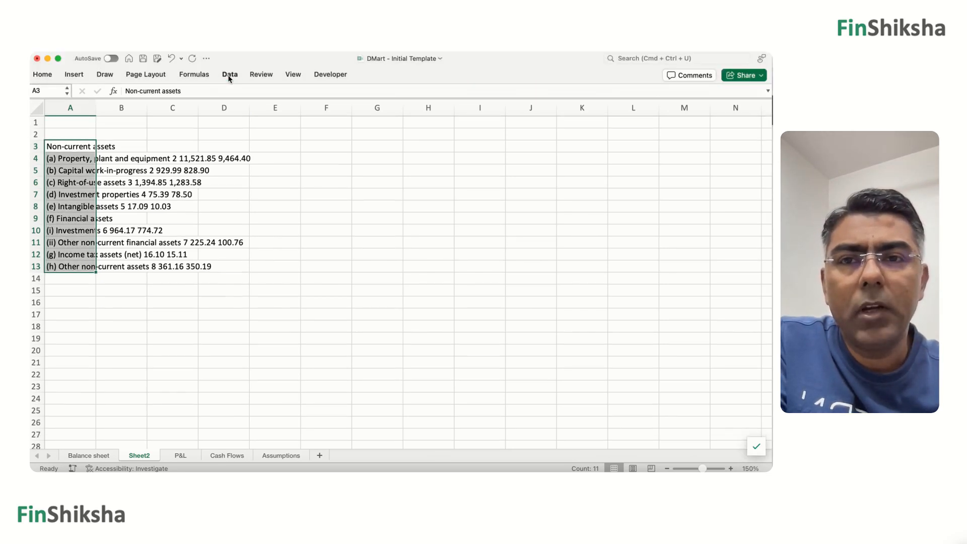
{"action": "left_click", "coordinate": [230, 75]}
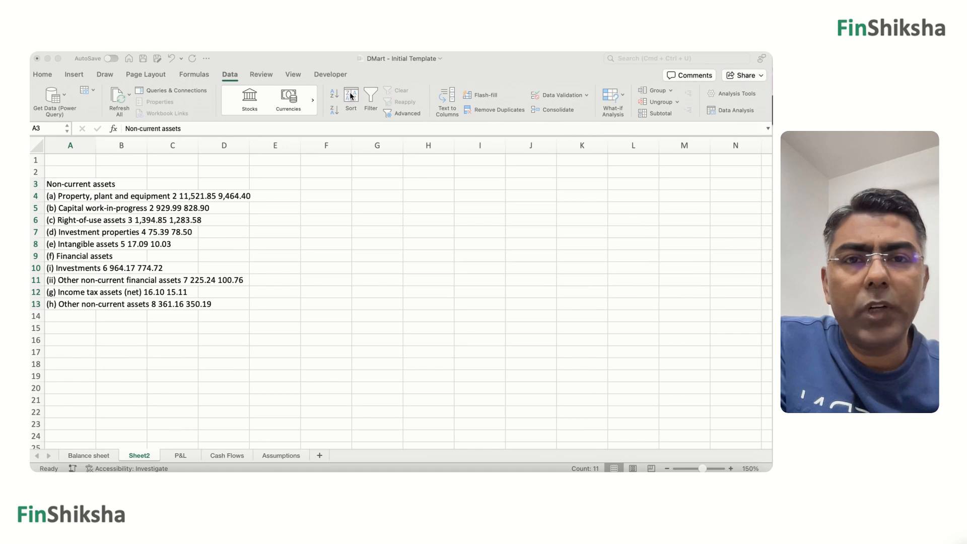
{"action": "left_click", "coordinate": [456, 107]}
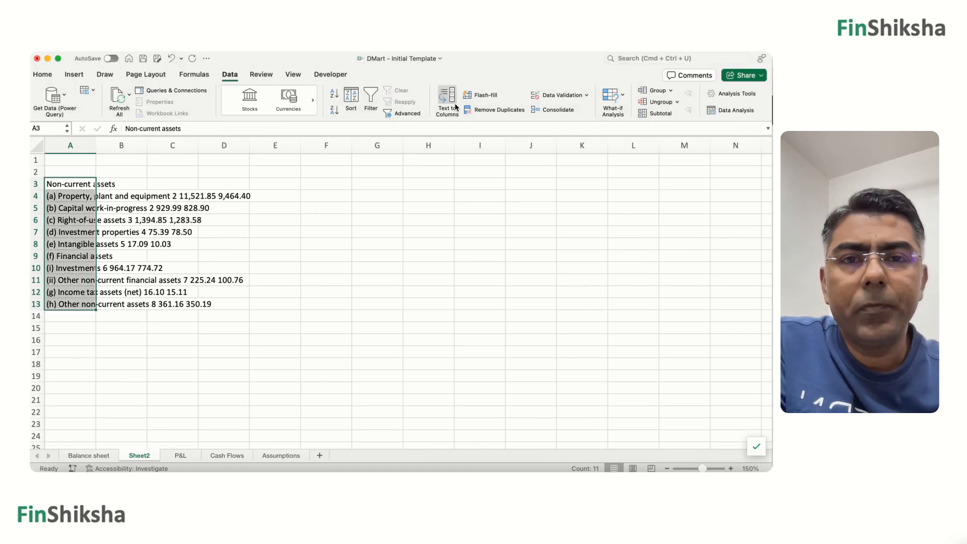
{"action": "left_click", "coordinate": [456, 107]}
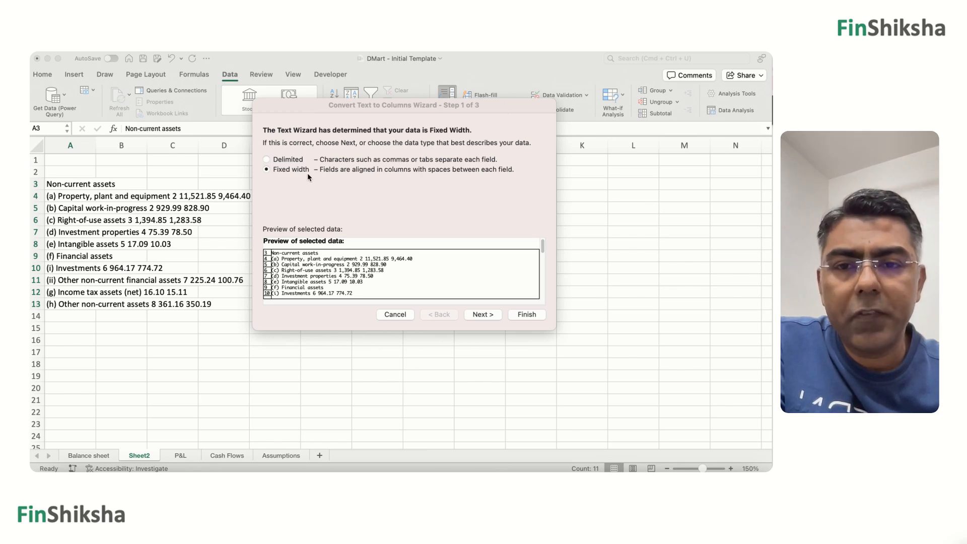
{"action": "scroll", "coordinate": [364, 282], "scroll_direction": "down", "scroll_amount": 3}
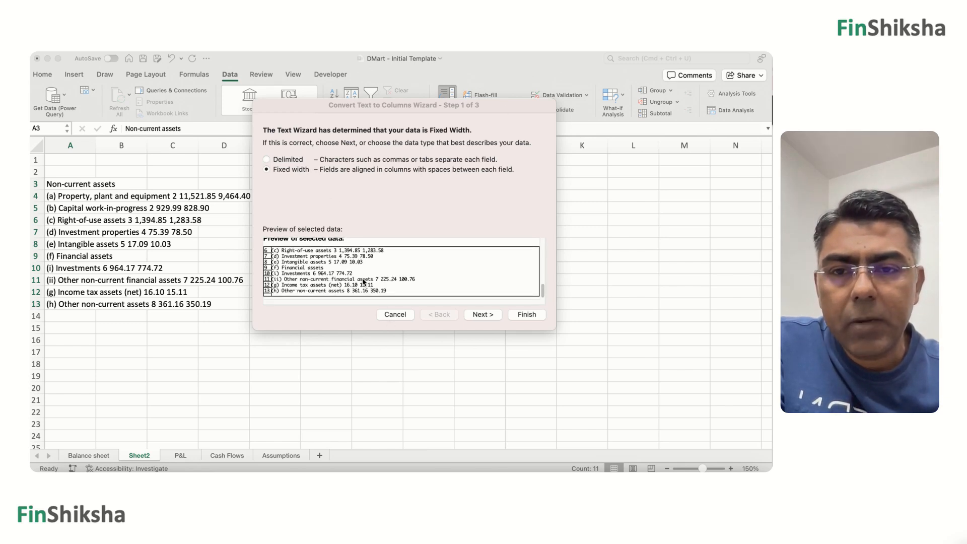
{"action": "left_click", "coordinate": [482, 314]}
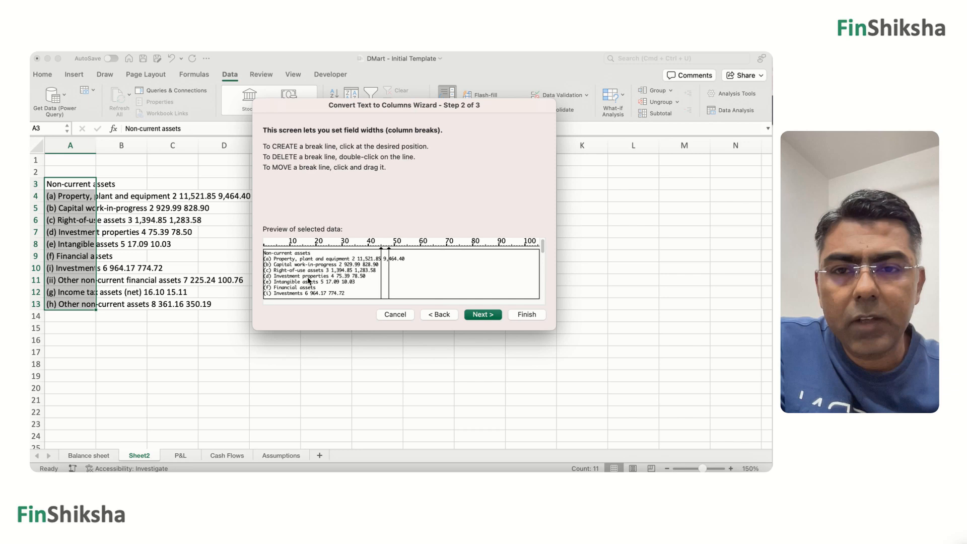
{"action": "left_click", "coordinate": [274, 249]}
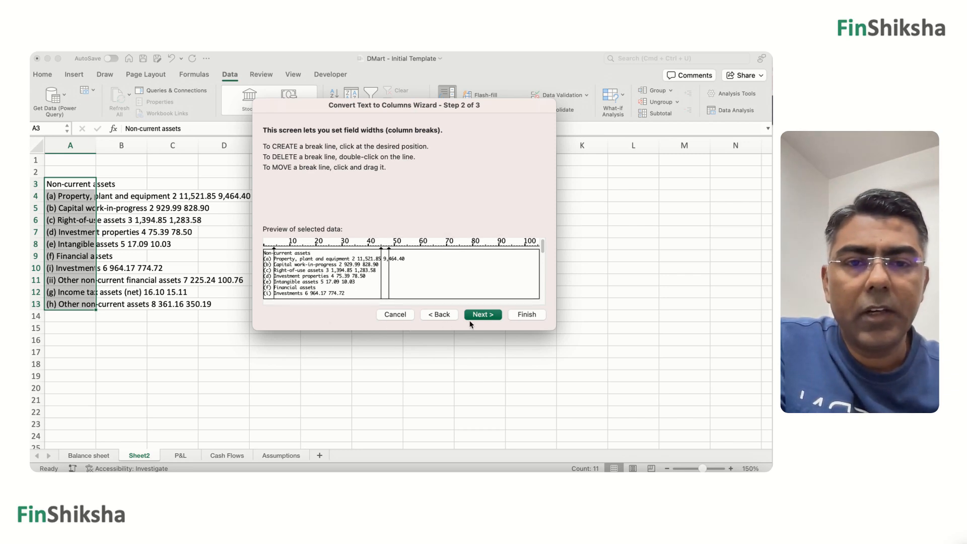
{"action": "left_click", "coordinate": [483, 316]}
{"action": "left_click", "coordinate": [529, 315]}
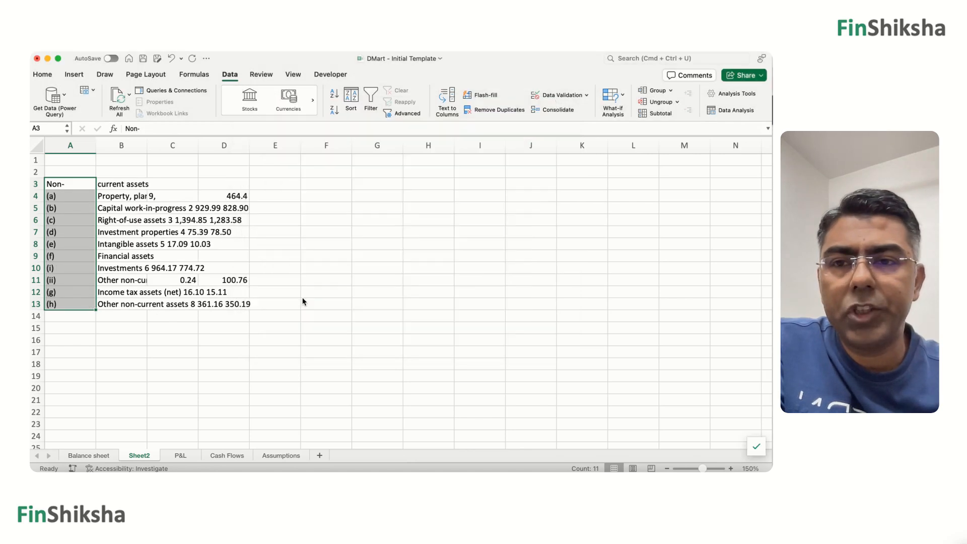
Autofit column B and cut the note number and amounts from the Capital work-in-progress label in B5.
{"action": "left_click", "coordinate": [124, 208]}
{"action": "double_click", "coordinate": [146, 145]}
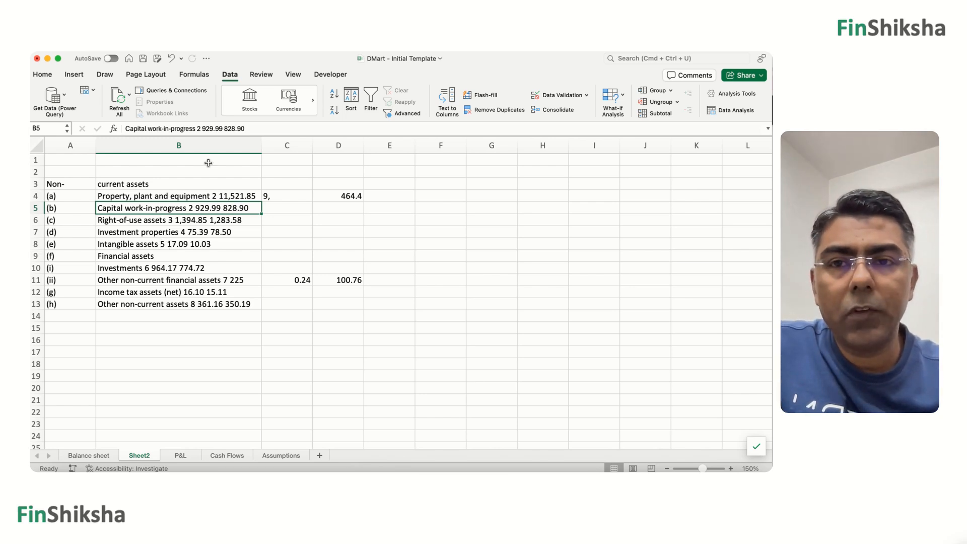
{"action": "left_click_drag", "start_coordinate": [196, 128], "coordinate": [303, 136]}
{"action": "key", "text": "super+x"}
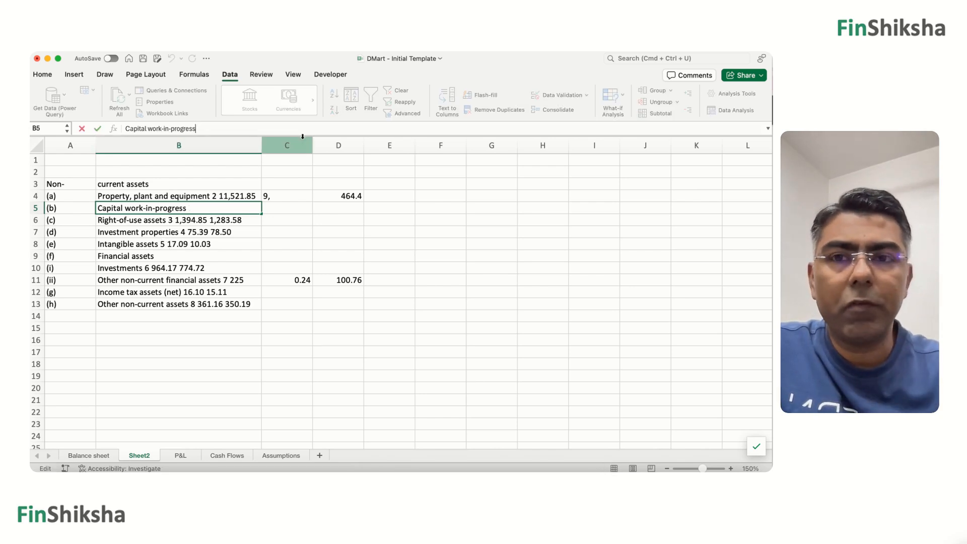
{"action": "key", "text": "Return"}
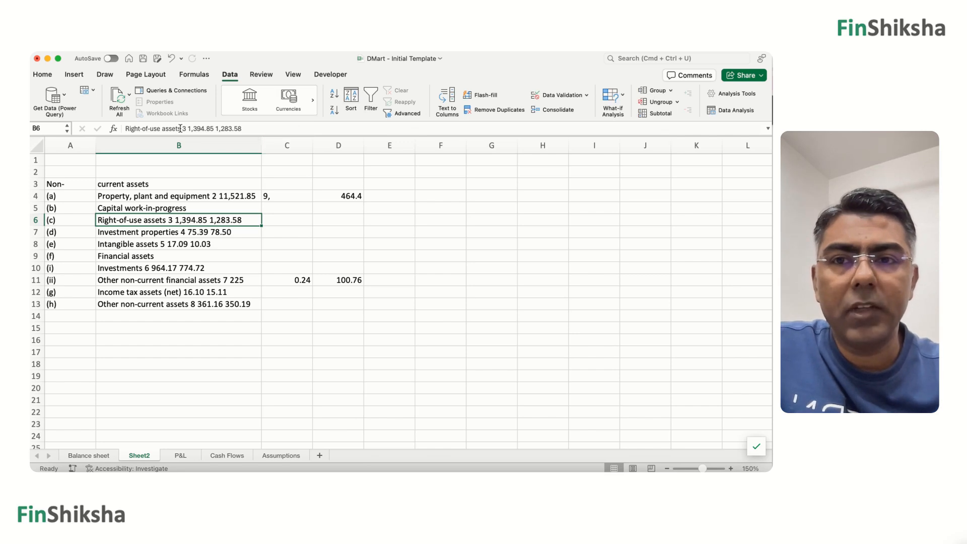
Cut the note numbers and amounts from the Right-of-use assets label in B6 and the Investment properties label in B7.
{"action": "left_click_drag", "start_coordinate": [181, 128], "coordinate": [262, 131]}
{"action": "key", "text": "super+x"}
{"action": "key", "text": "Return"}
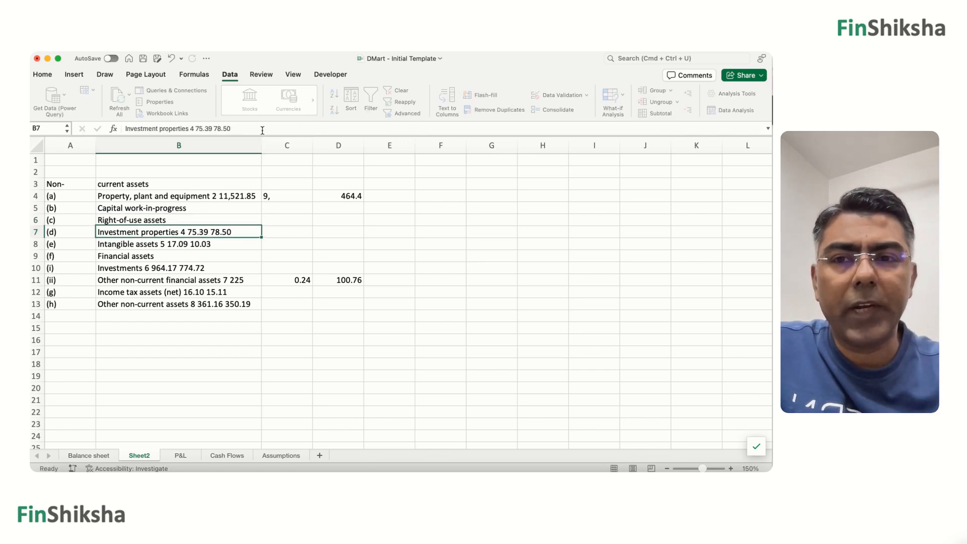
{"action": "left_click_drag", "start_coordinate": [189, 128], "coordinate": [286, 134]}
{"action": "key", "text": "super+x"}
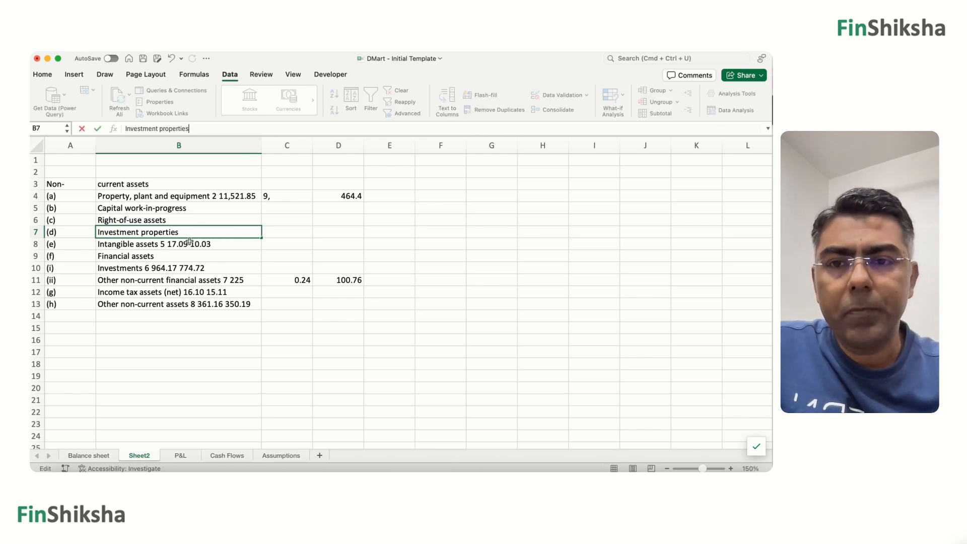
{"action": "key", "text": "Return"}
Cut the note numbers and amounts from the Intangible assets label in B8 and the Investments label in B10.
{"action": "left_click_drag", "start_coordinate": [175, 129], "coordinate": [261, 126]}
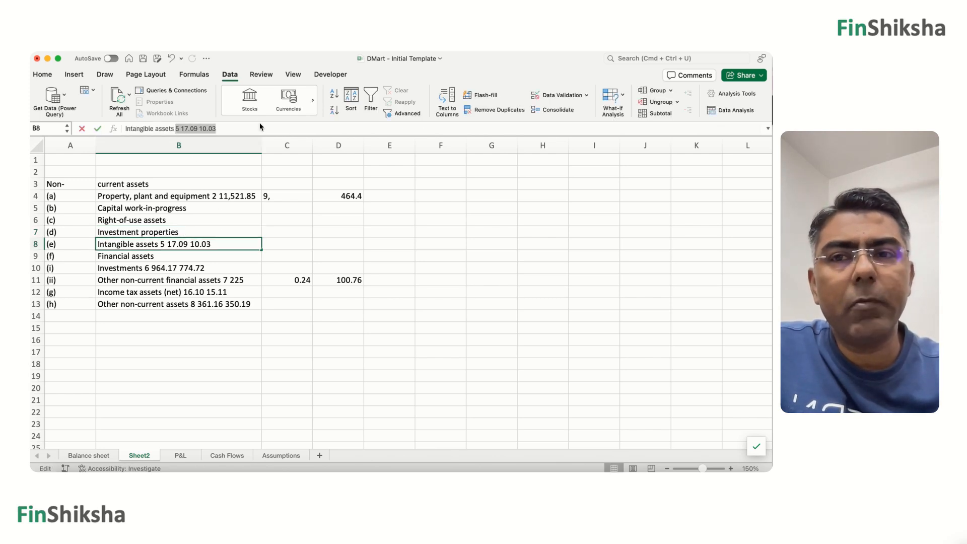
{"action": "key", "text": "super+x"}
{"action": "key", "text": "Return"}
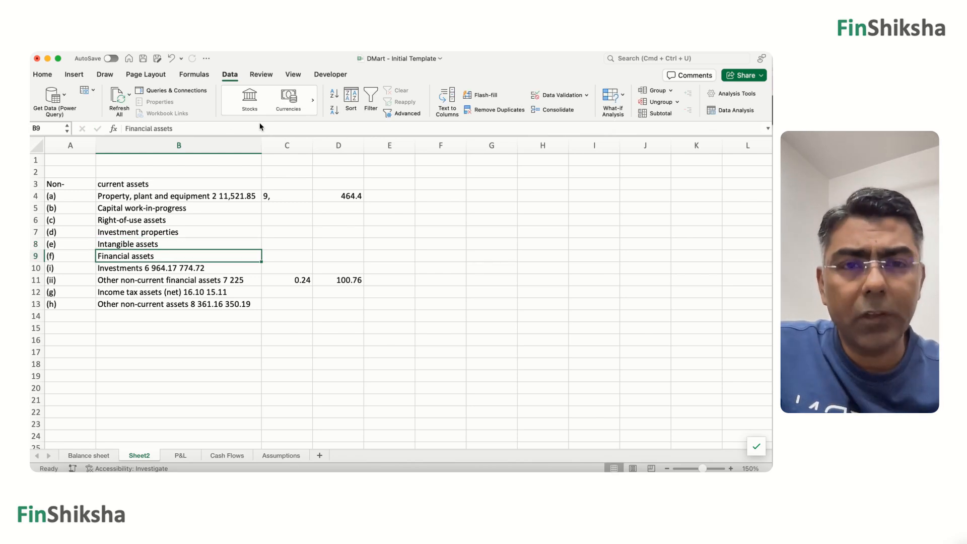
{"action": "left_click", "coordinate": [176, 266]}
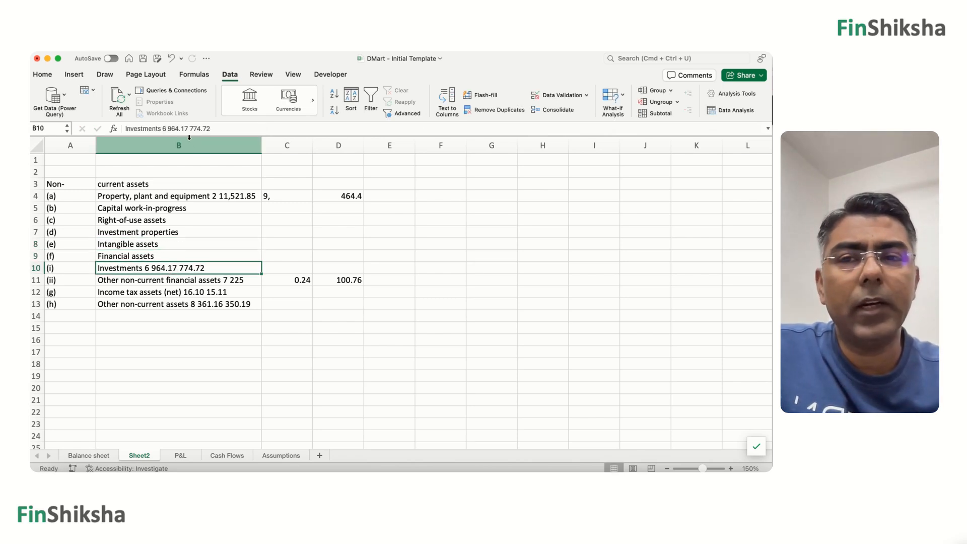
{"action": "left_click_drag", "start_coordinate": [162, 129], "coordinate": [247, 126]}
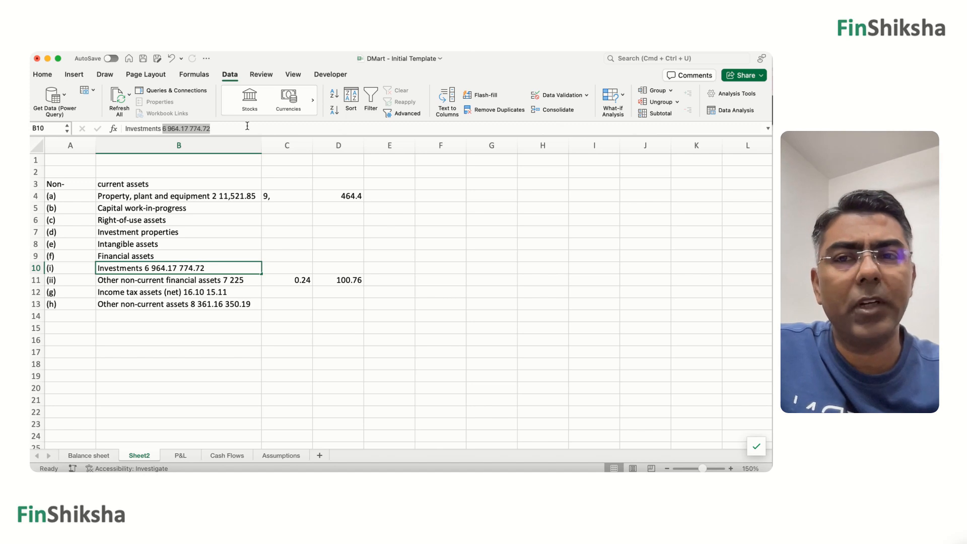
{"action": "key", "text": "super+x"}
{"action": "key", "text": "Return"}
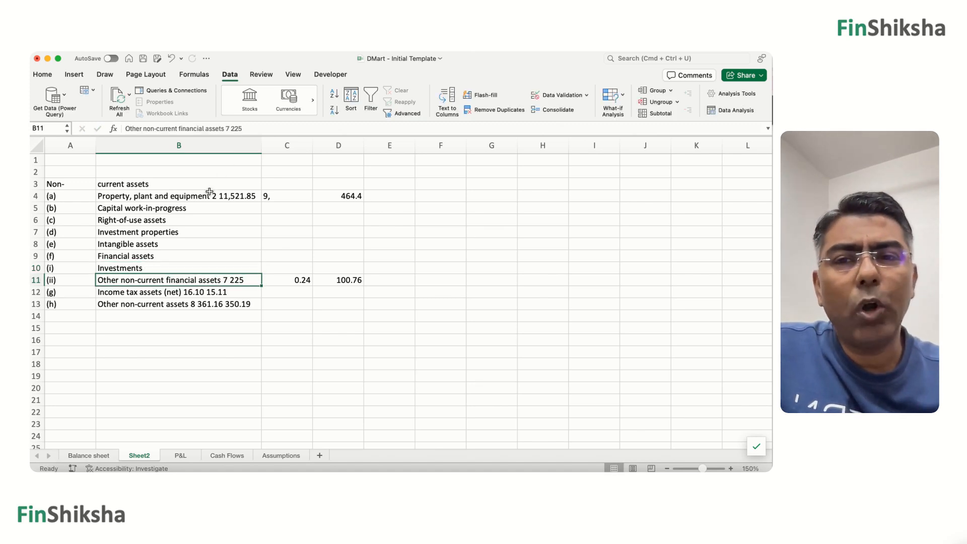
Cut the note number and amount from the Property, plant and equipment label in B4.
{"action": "left_click", "coordinate": [208, 194]}
{"action": "left_click_drag", "start_coordinate": [212, 128], "coordinate": [251, 128]}
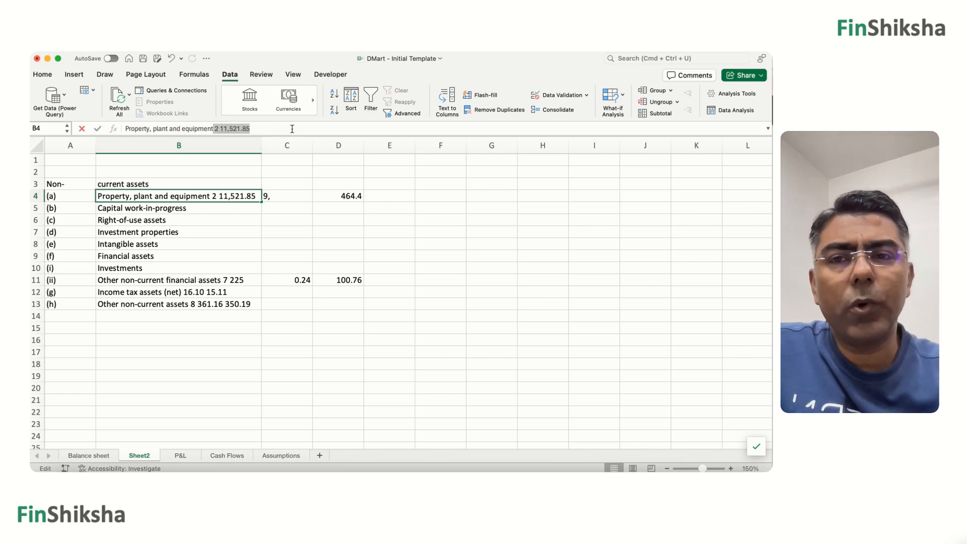
{"action": "key", "text": "super+x"}
{"action": "left_click_drag", "start_coordinate": [200, 277], "coordinate": [199, 200]}
{"action": "left_click", "coordinate": [199, 200]}
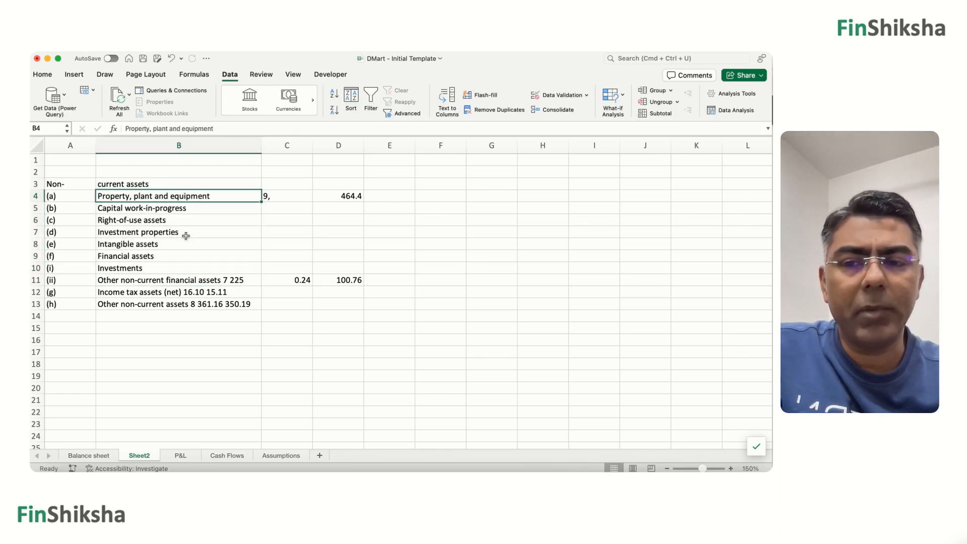
Open the Balance sheet worksheet and resize the Excel and Chrome PDF windows so they sit side by side.
{"action": "left_click", "coordinate": [103, 457]}
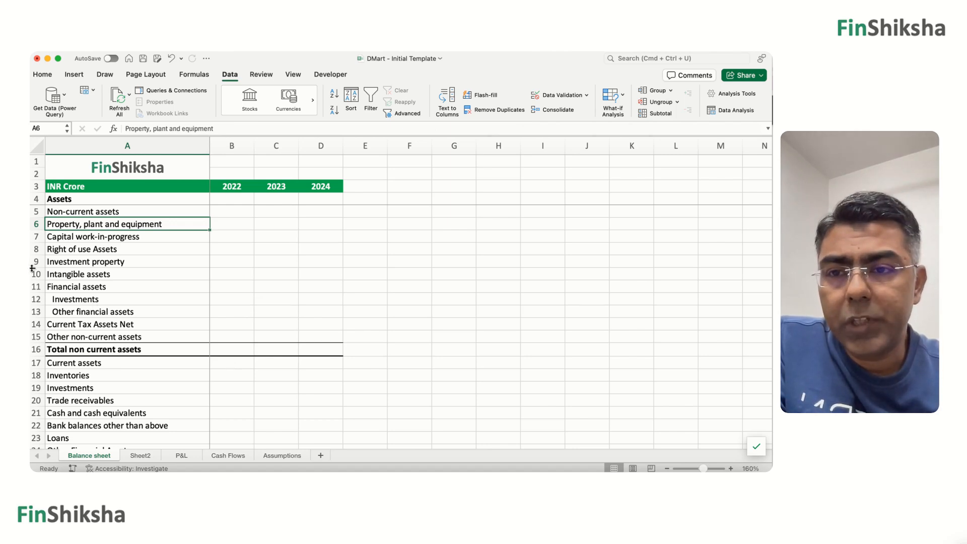
{"action": "left_click_drag", "start_coordinate": [30, 267], "coordinate": [408, 274]}
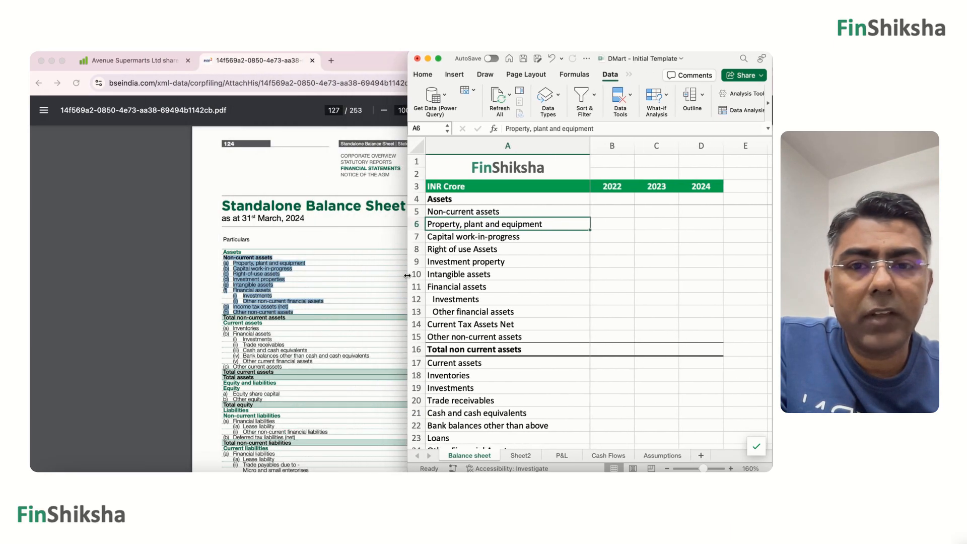
{"action": "left_click", "coordinate": [218, 241]}
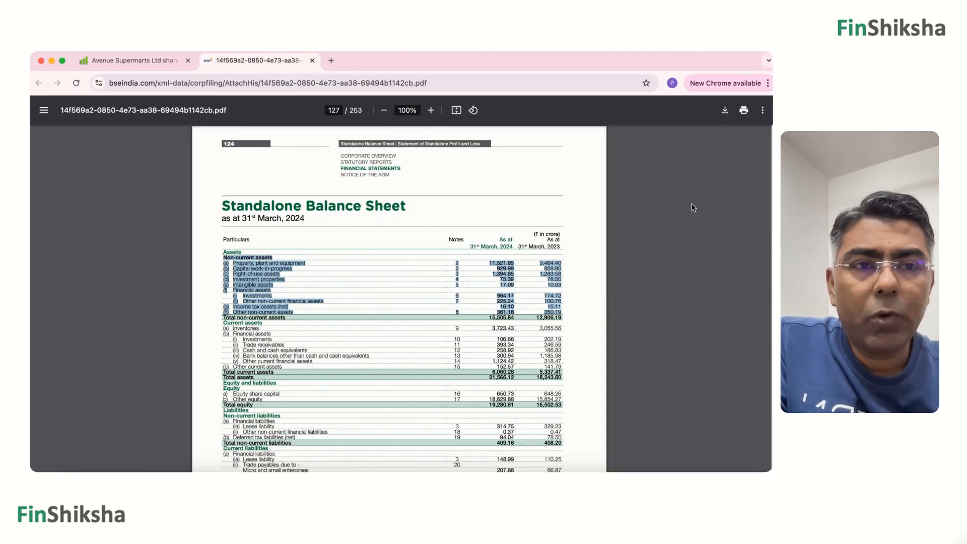
{"action": "left_click_drag", "start_coordinate": [773, 205], "coordinate": [410, 219]}
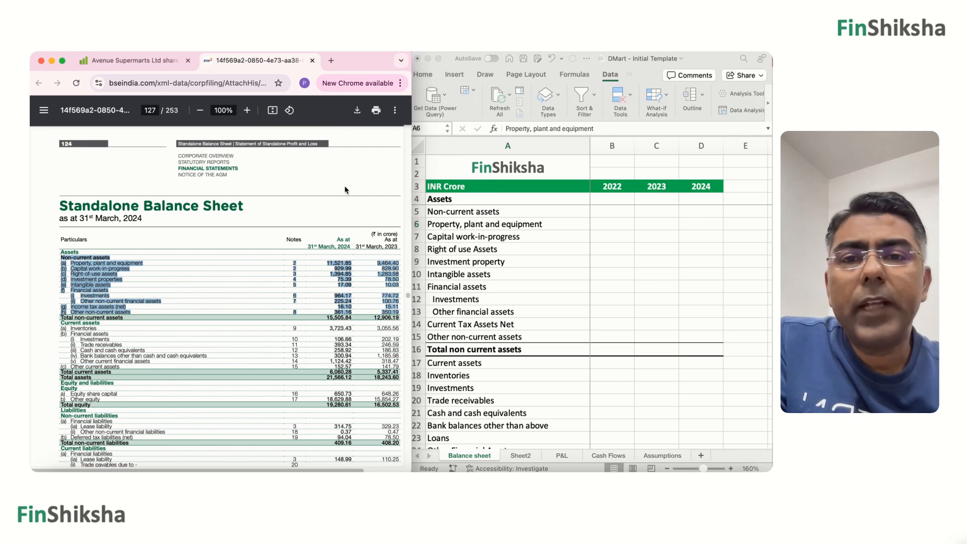
Clear the PDF text selection, enlarge the page to 110% and examine the Standalone Balance Sheet's 2024 and 2023 columns.
{"action": "left_click", "coordinate": [339, 221]}
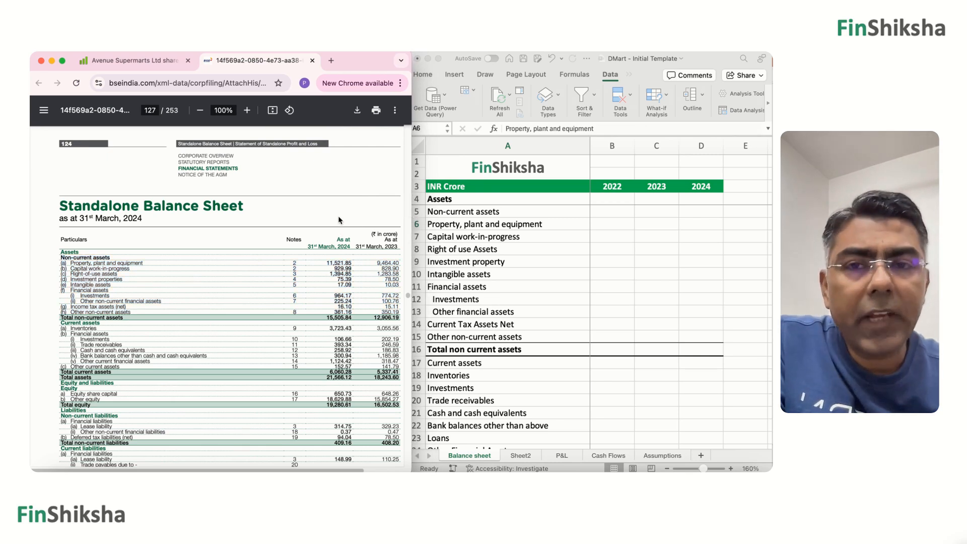
{"action": "left_click", "coordinate": [247, 110]}
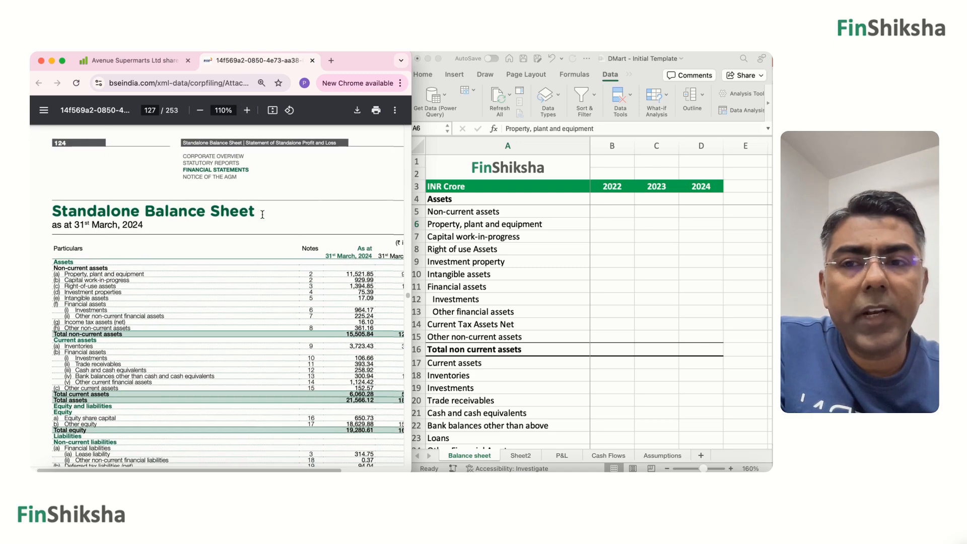
{"action": "scroll", "coordinate": [262, 215], "scroll_direction": "down", "scroll_amount": 3}
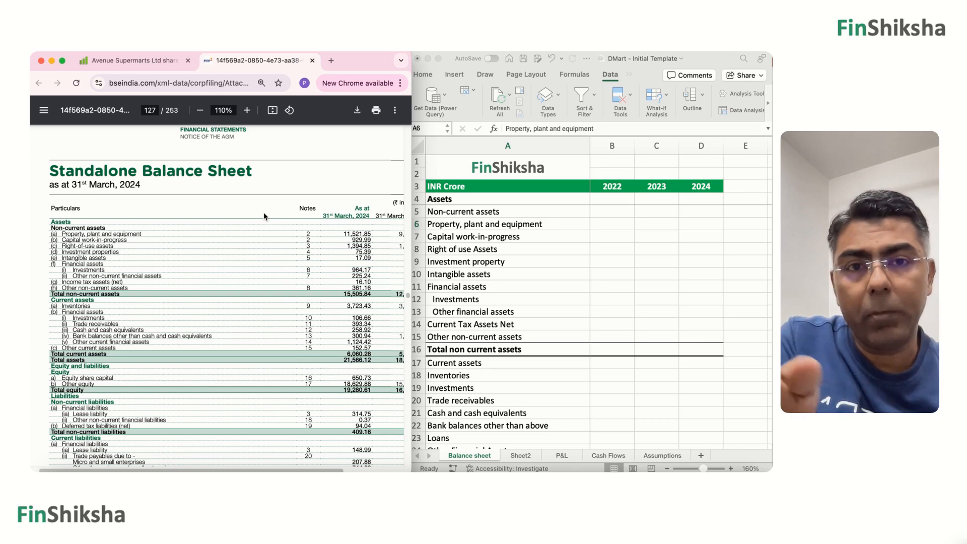
{"action": "scroll", "coordinate": [264, 217], "scroll_direction": "right", "scroll_amount": 3}
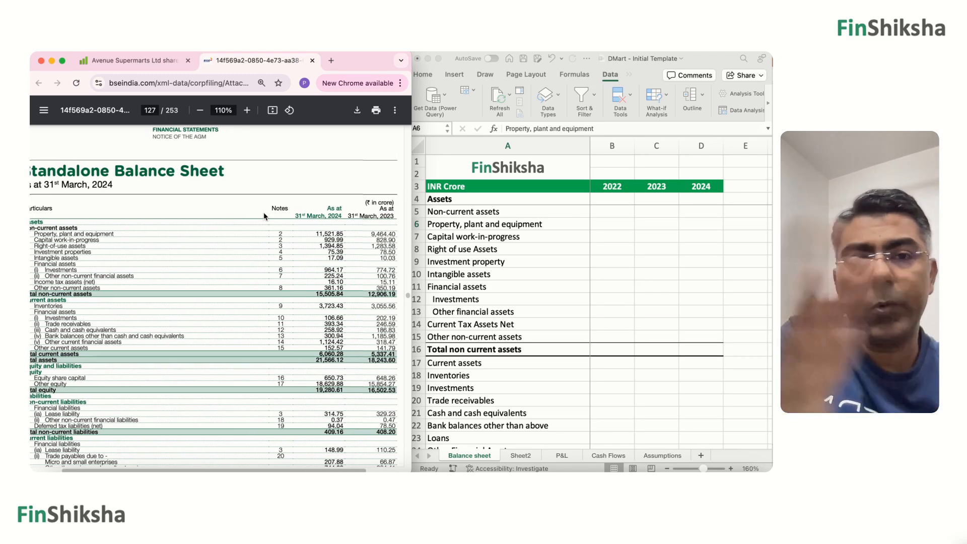
{"action": "scroll", "coordinate": [264, 216], "scroll_direction": "left", "scroll_amount": 3}
{"action": "scroll", "coordinate": [263, 217], "scroll_direction": "left", "scroll_amount": 1}
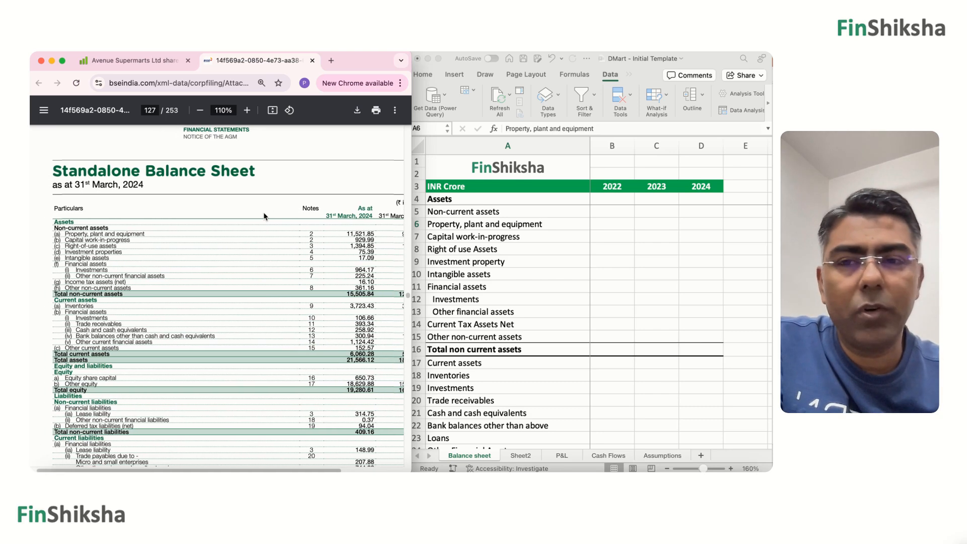
In Excel's 2024 column, enter 11522 for Property, plant and equipment in D6 and 930 for Capital work-in-progress in D7.
{"action": "left_click", "coordinate": [493, 85]}
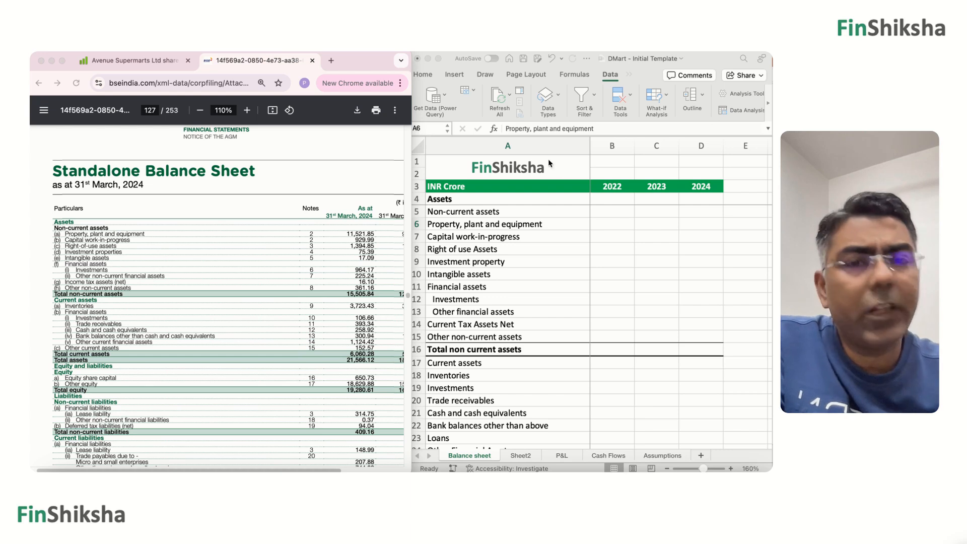
{"action": "left_click", "coordinate": [702, 233]}
{"action": "left_click", "coordinate": [701, 225]}
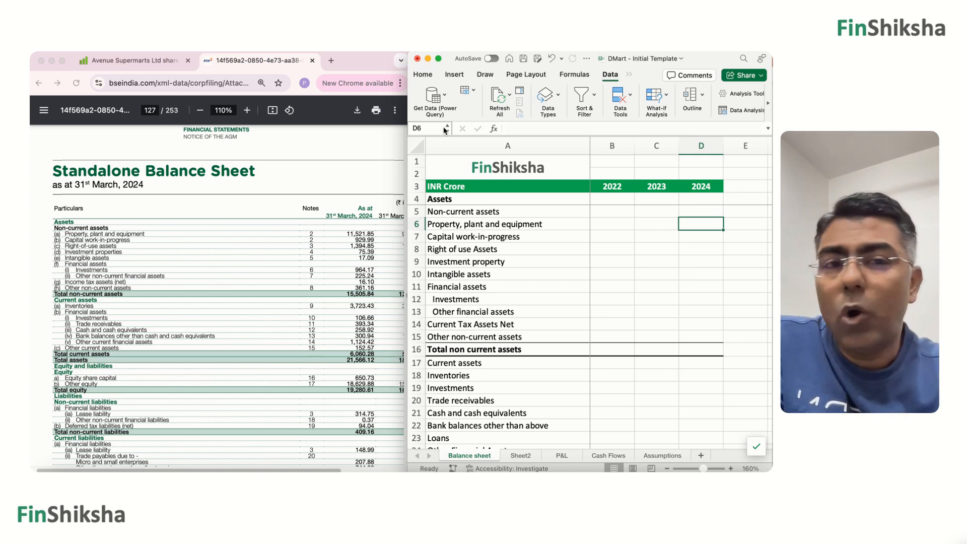
{"action": "type", "text": "11,5"}
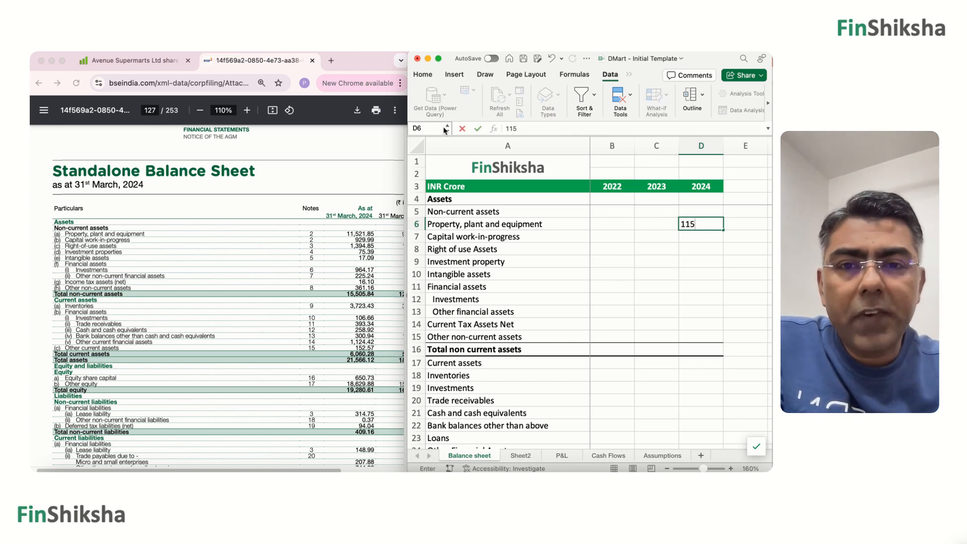
{"action": "type", "text": "22"}
{"action": "key", "text": "Return"}
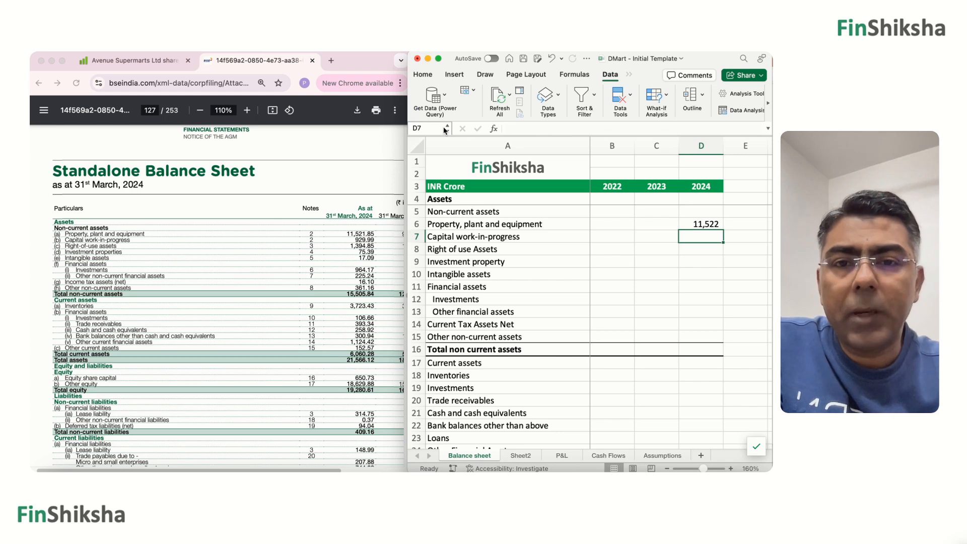
{"action": "type", "text": "930"}
{"action": "key", "text": "Return"}
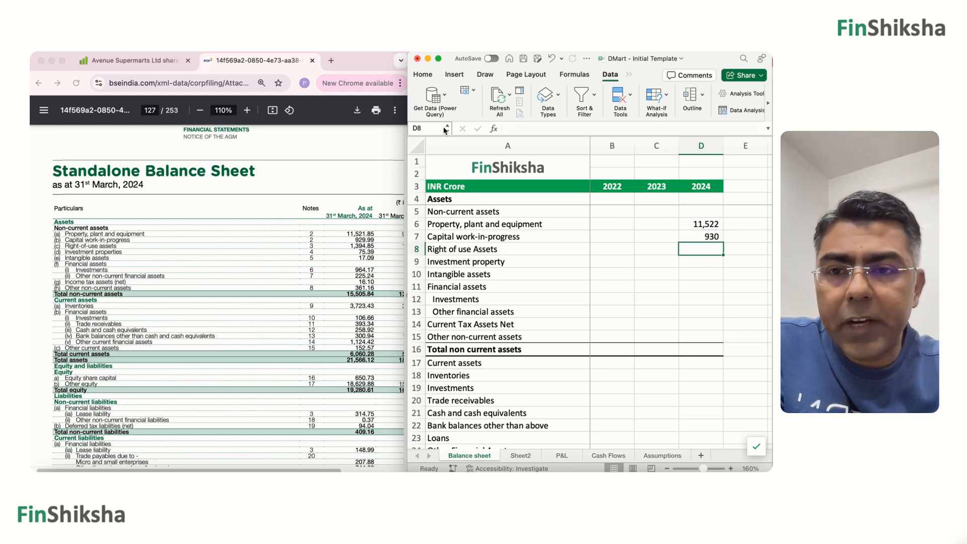
Enter the 2024 values 1395 for Right of use Assets, 75 for Investment property and 17 for Intangible assets in D8:D10.
{"action": "type", "text": "1395"}
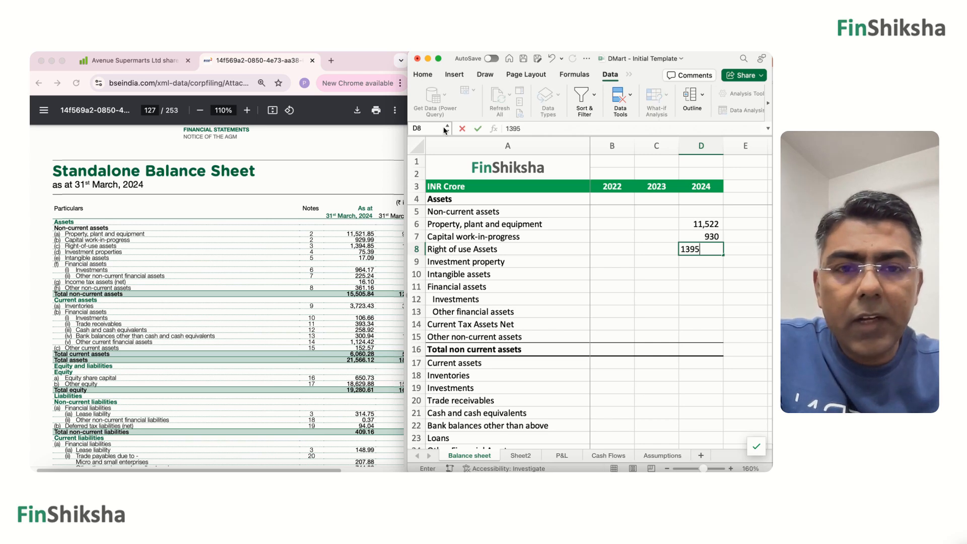
{"action": "key", "text": "Return"}
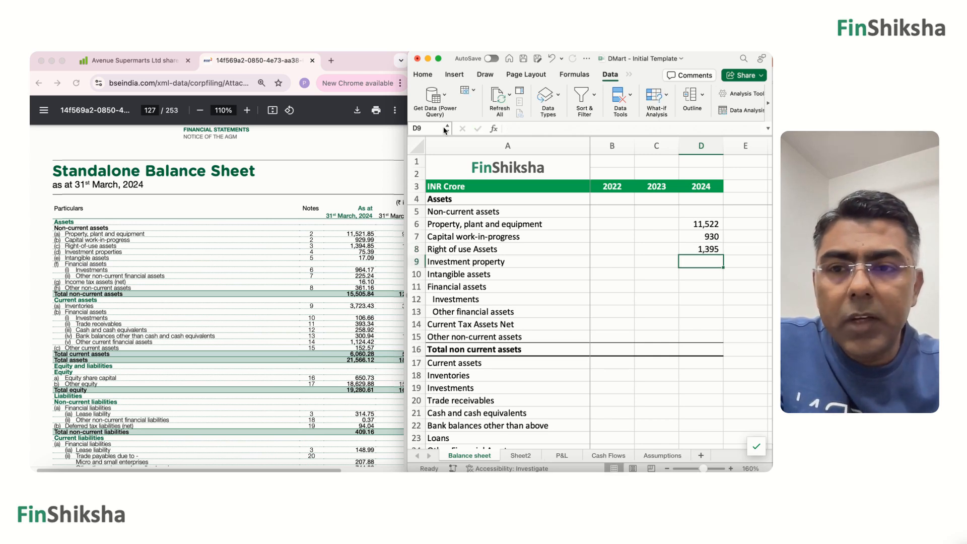
{"action": "type", "text": "75"}
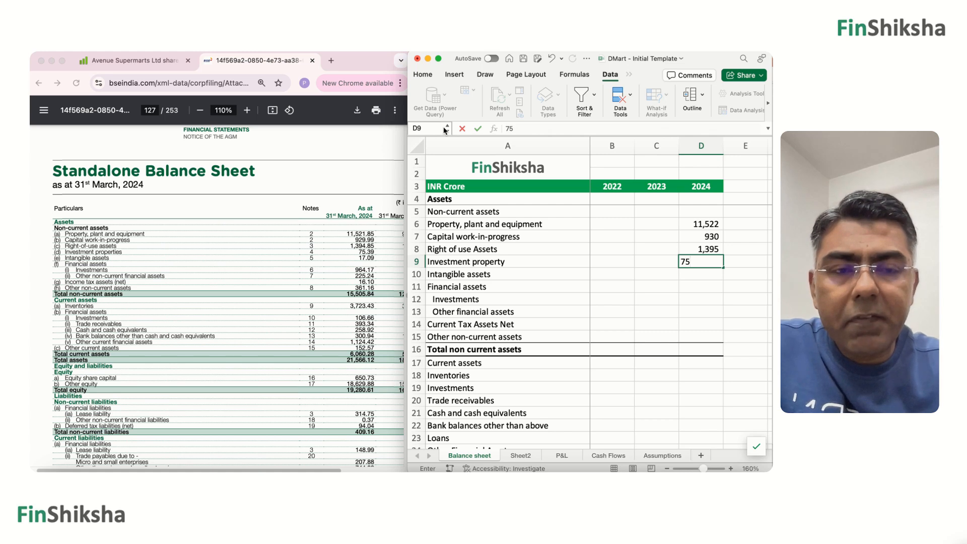
{"action": "key", "text": "Return"}
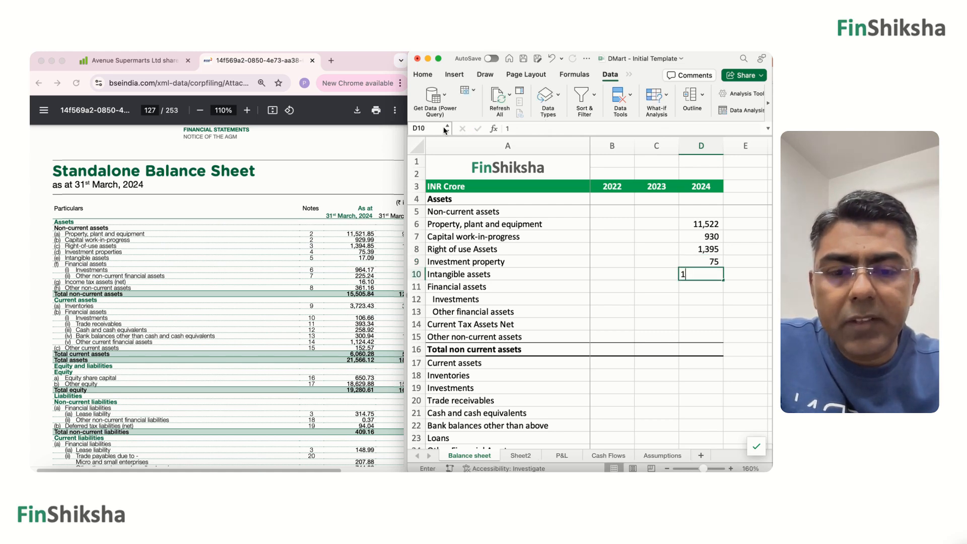
{"action": "type", "text": "17"}
{"action": "key", "text": "Return"}
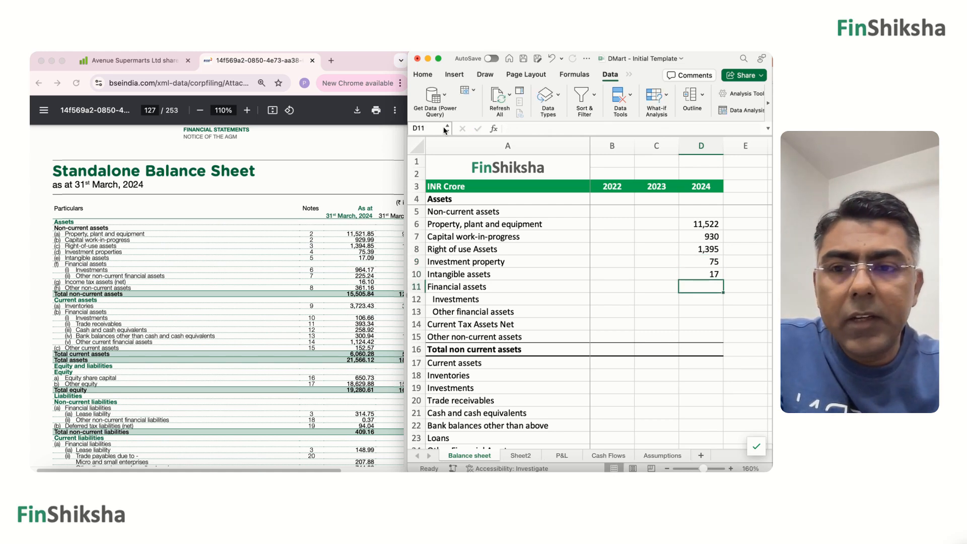
Enter the 2024 financial assets: 964 for Investments in D12 and 225 for Other financial assets in D13.
{"action": "key", "text": "Down"}
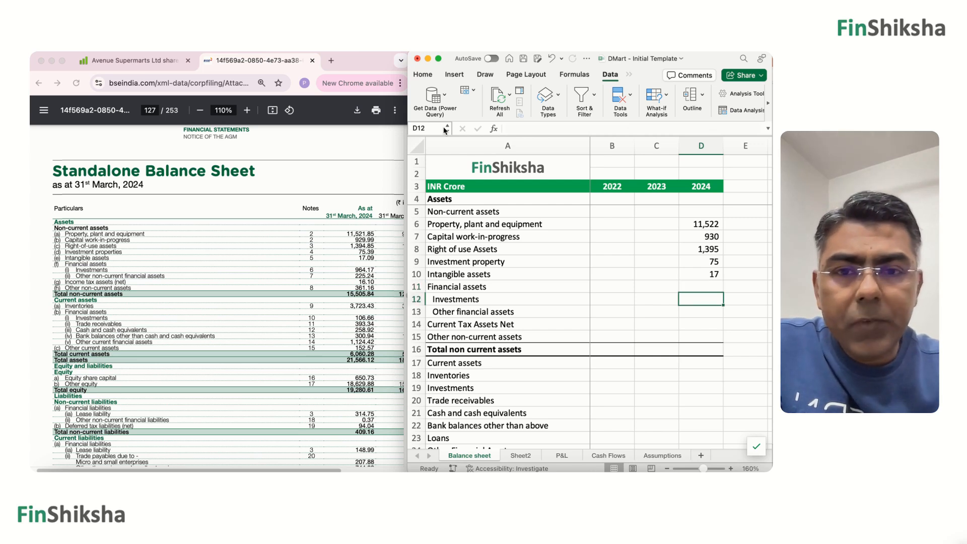
{"action": "type", "text": "964"}
{"action": "key", "text": "Return"}
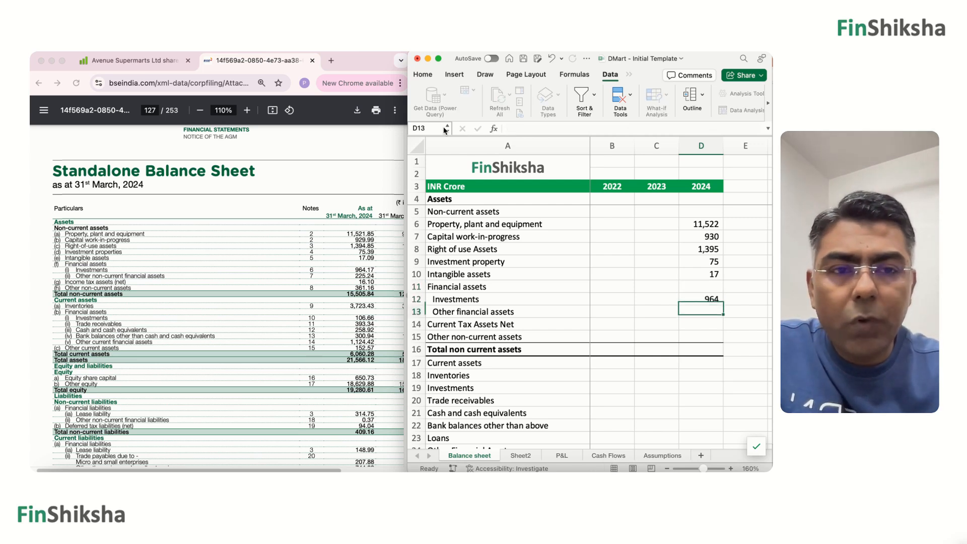
{"action": "type", "text": "225"}
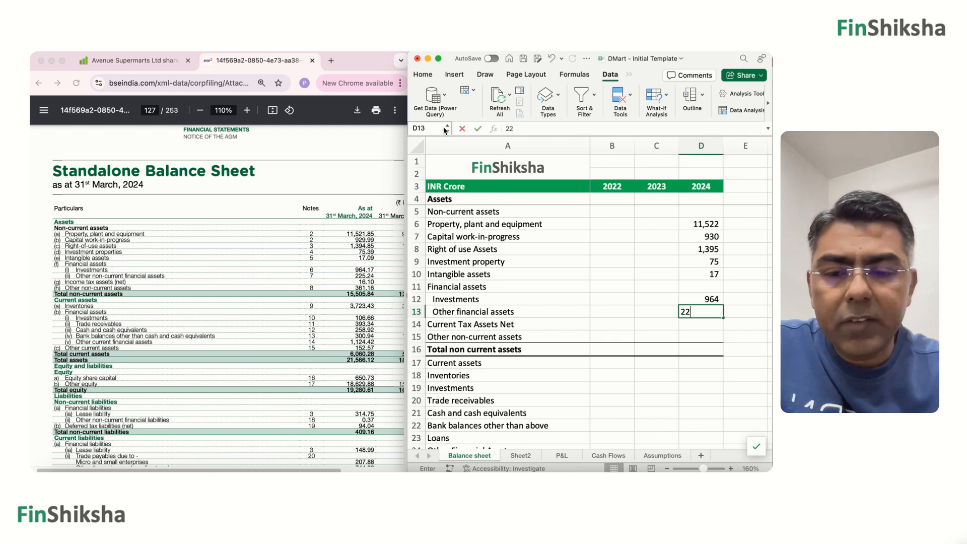
{"action": "key", "text": "Return"}
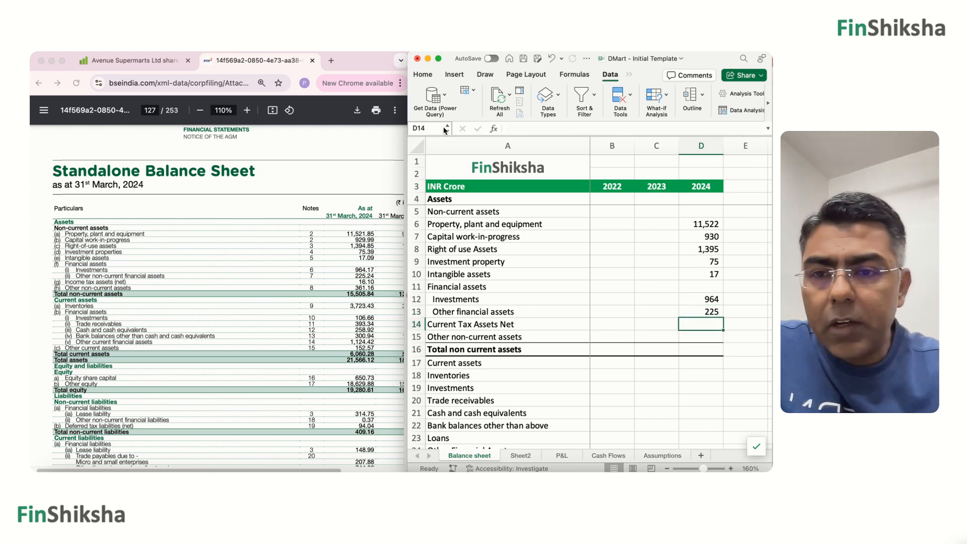
Enter the 2024 values 16 for Current Tax Assets Net in D14 and 361 for Other non-current assets in D15.
{"action": "type", "text": "16"}
{"action": "key", "text": "Return"}
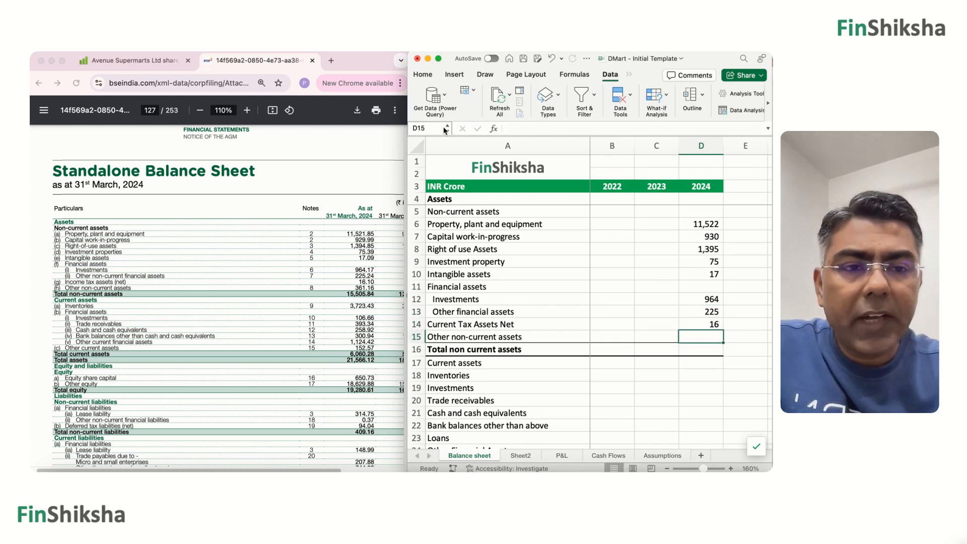
{"action": "type", "text": "361"}
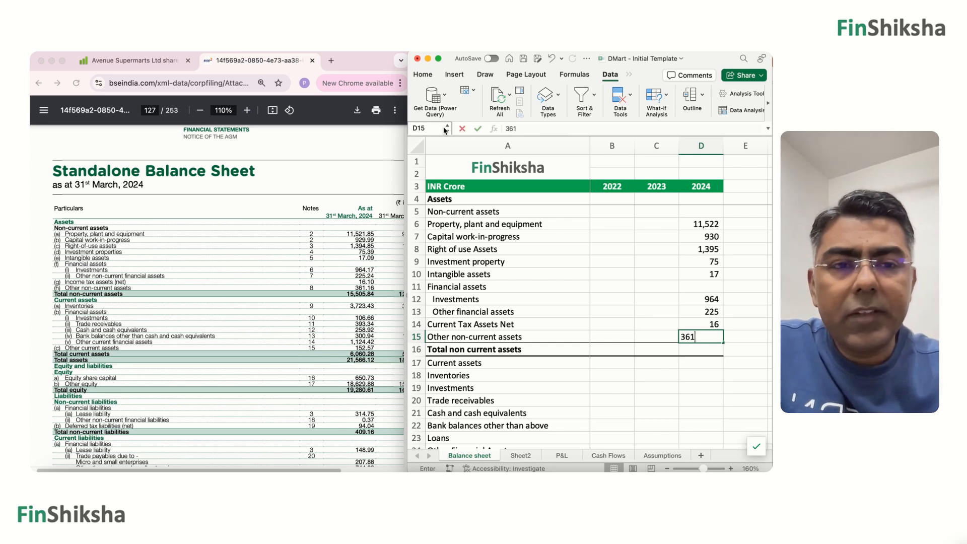
{"action": "key", "text": "Return"}
Total the 2024 non-current assets in D16 with the formula =SUM(D6:D15).
{"action": "type", "text": "=sum("}
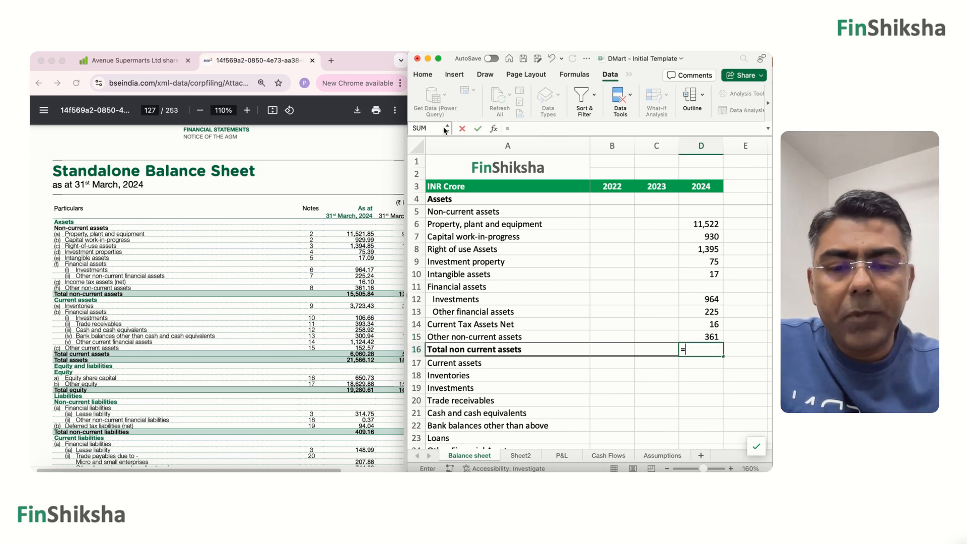
{"action": "key", "text": "Up"}
{"action": "key", "text": "shift+Up"}
{"action": "key", "text": "shift+Up"}
{"action": "key", "text": "shift+Up"}
{"action": "key", "text": "shift+Up"}
{"action": "key", "text": "shift+Up"}
{"action": "key", "text": "shift+Up"}
{"action": "key", "text": "shift+Up"}
{"action": "key", "text": "shift+Up"}
{"action": "key", "text": "shift+Up"}
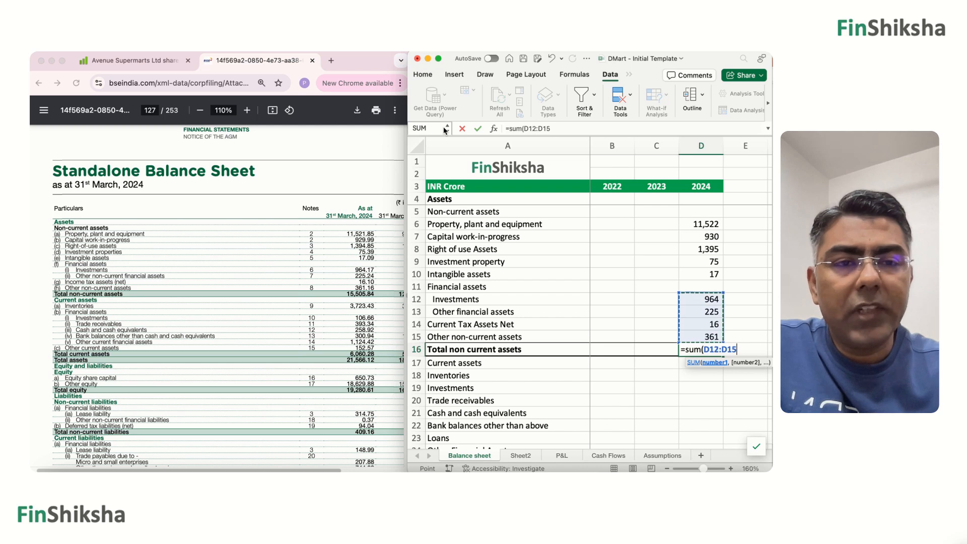
{"action": "key", "text": "Return"}
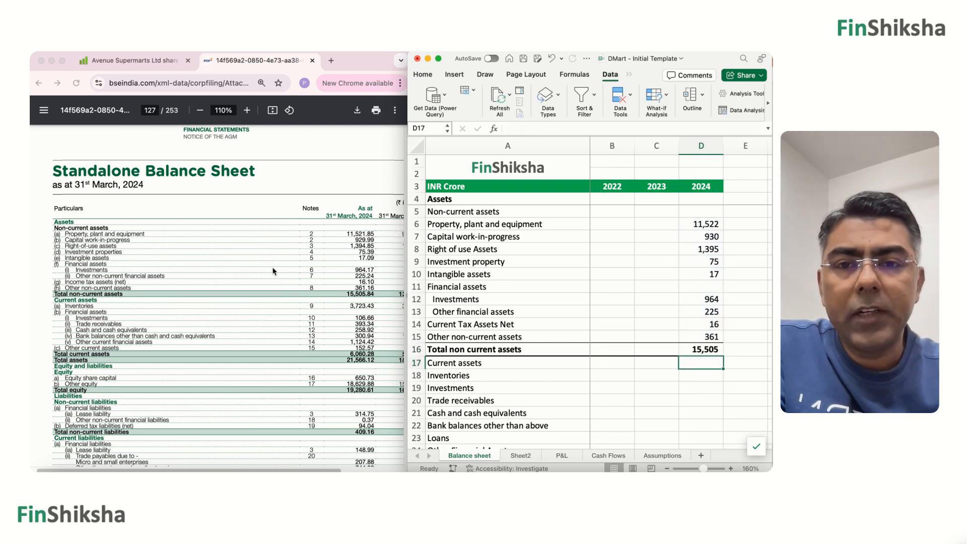
In the 2023 column, enter 9464 for Property, plant and equipment in C6 and 829 for Capital work-in-progress in C7.
{"action": "scroll", "coordinate": [274, 271], "scroll_direction": "right", "scroll_amount": 3}
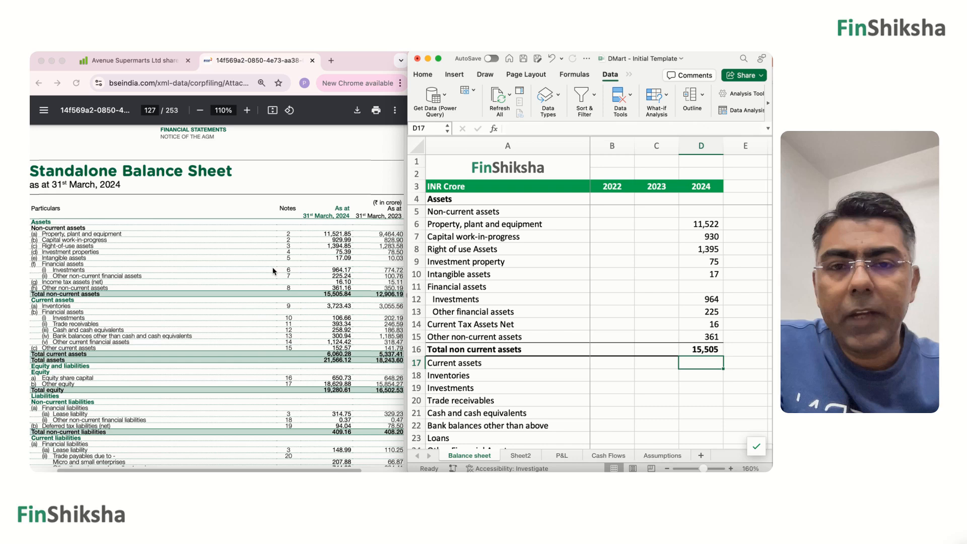
{"action": "left_click", "coordinate": [640, 215]}
{"action": "left_click", "coordinate": [659, 228]}
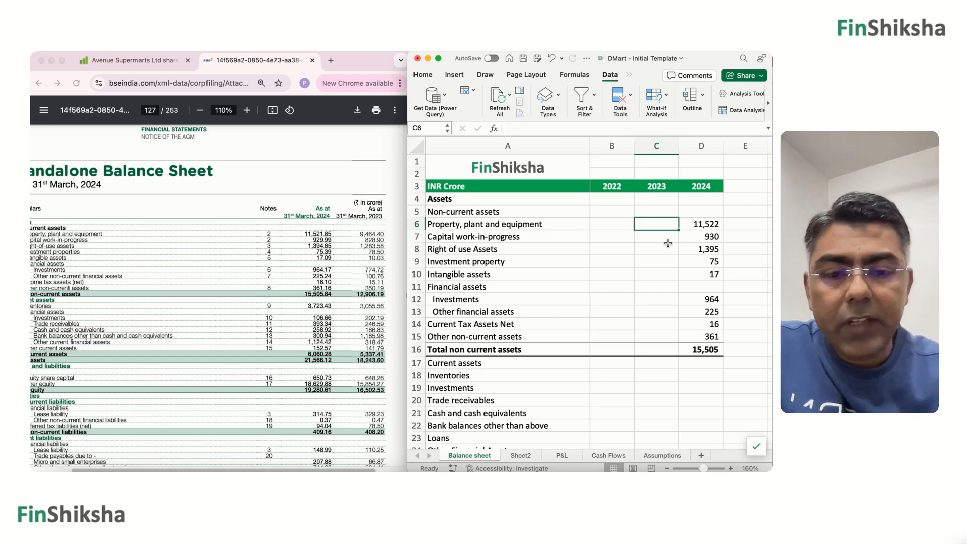
{"action": "type", "text": "9,464"}
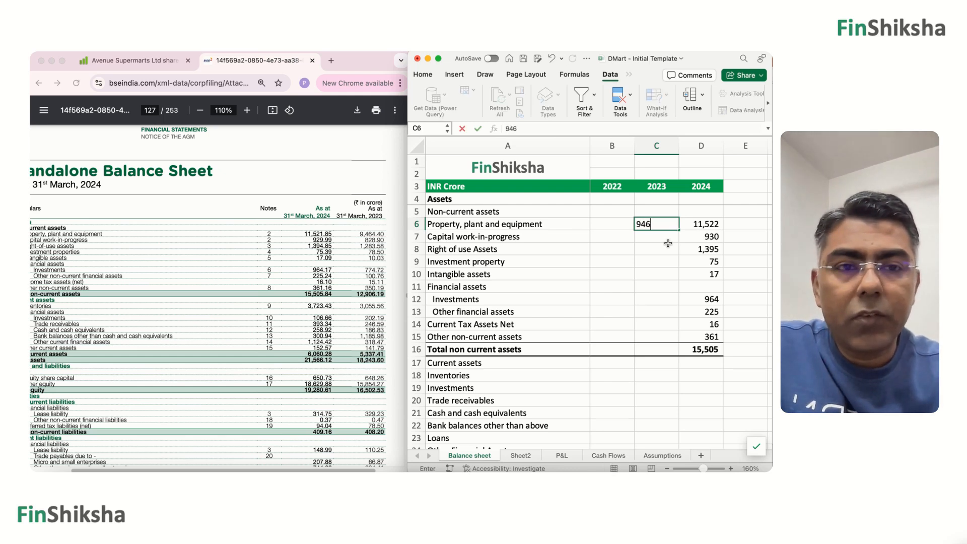
{"action": "key", "text": "Return"}
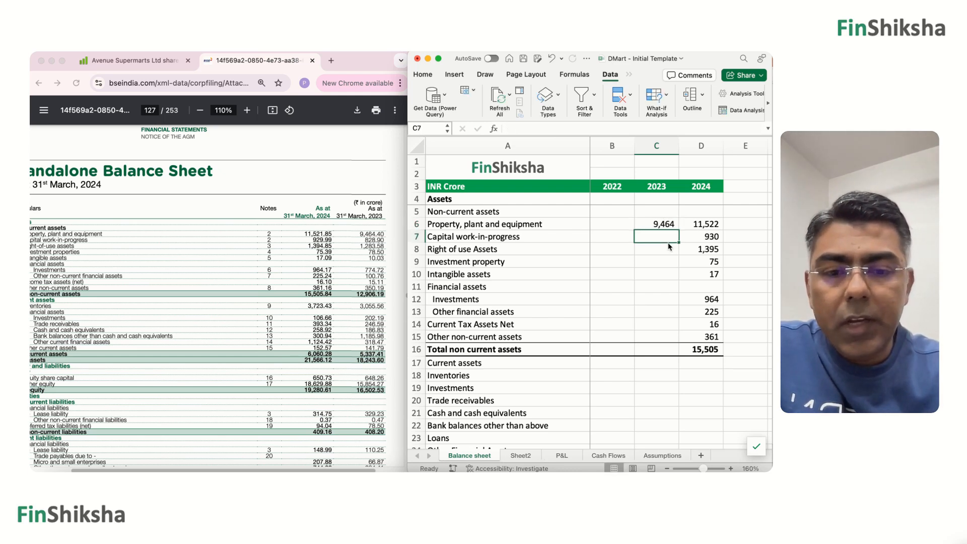
{"action": "type", "text": "829"}
{"action": "key", "text": "Return"}
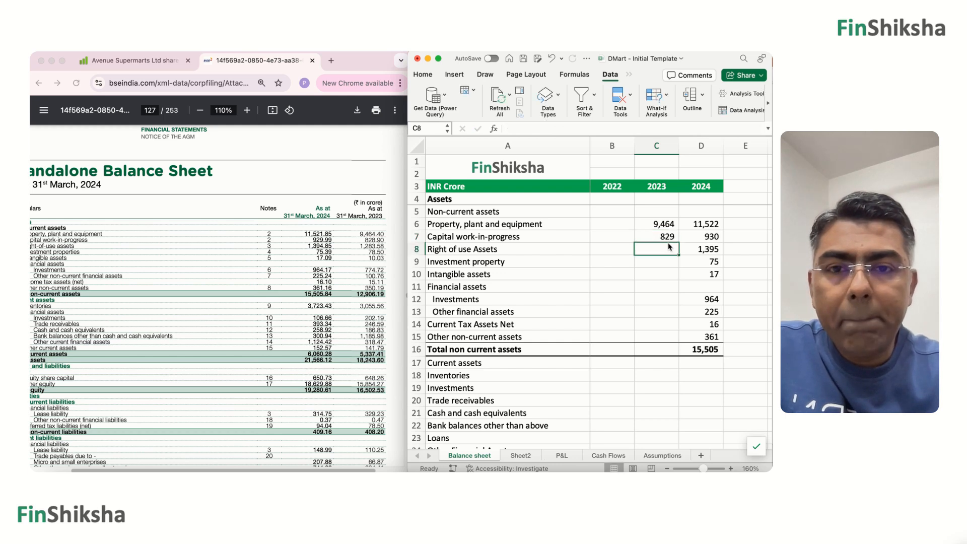
Enter the 2023 values 1283 for Right of use Assets, 79 for Investment property and 10 for Intangible assets in C8:C10.
{"action": "type", "text": "2"}
{"action": "key", "text": "BackSpace"}
{"action": "type", "text": "1283"}
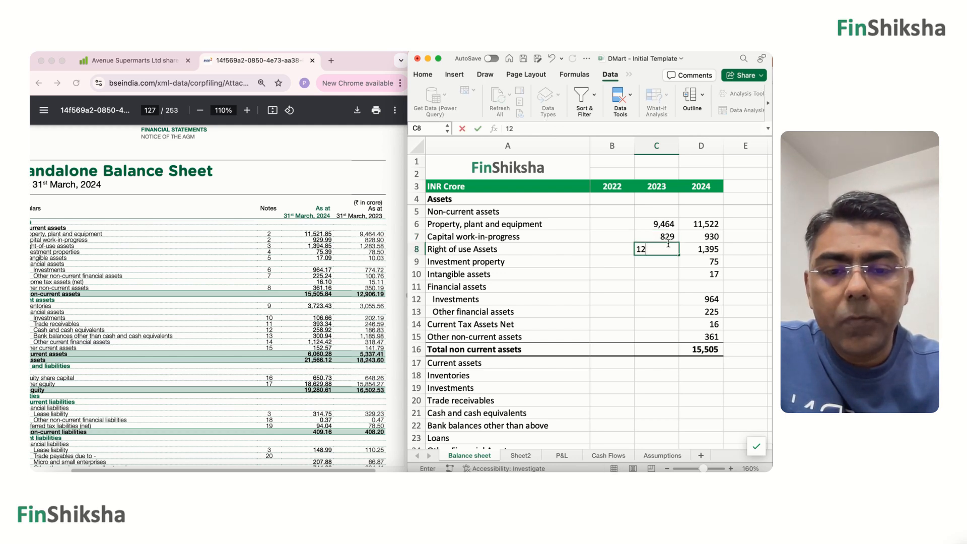
{"action": "key", "text": "Return"}
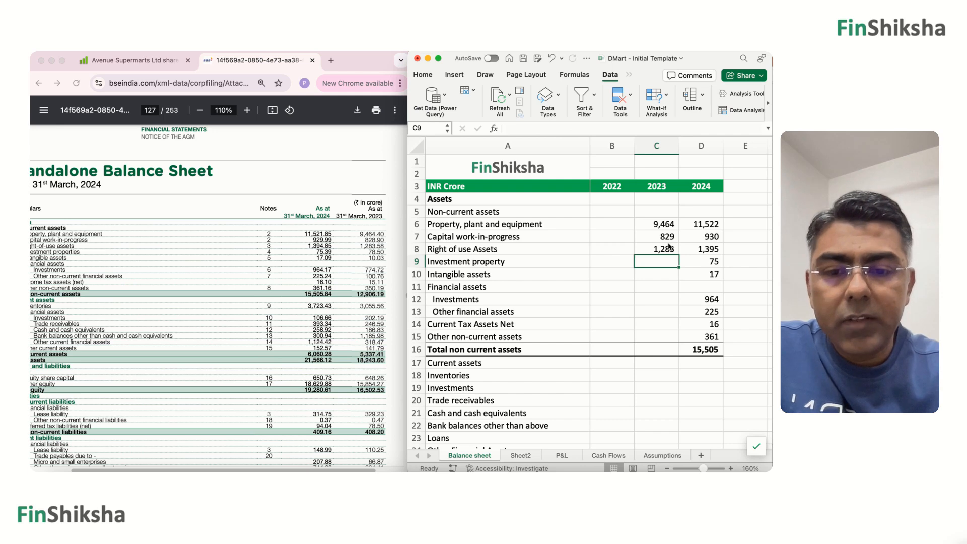
{"action": "type", "text": "79"}
{"action": "key", "text": "Return"}
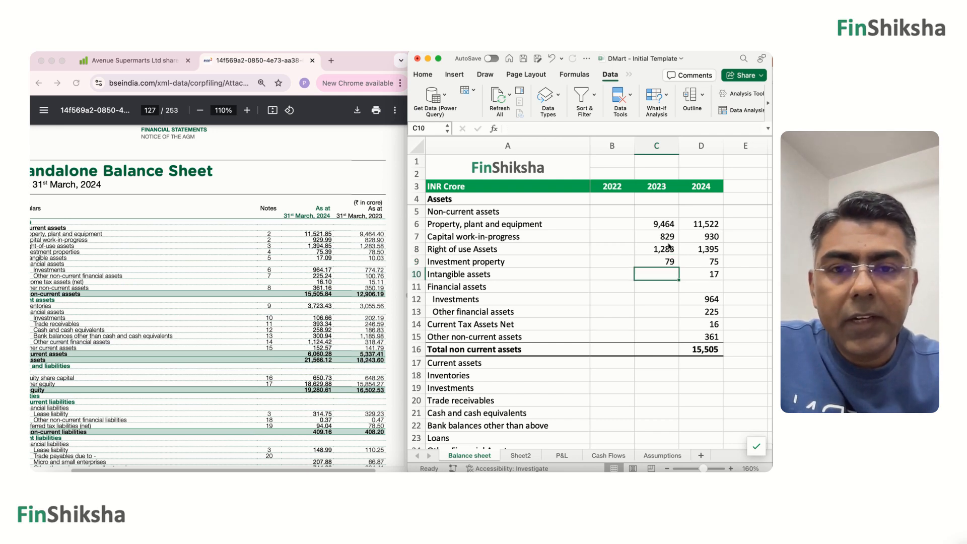
{"action": "type", "text": "10"}
{"action": "key", "text": "Return"}
{"action": "key", "text": "Return"}
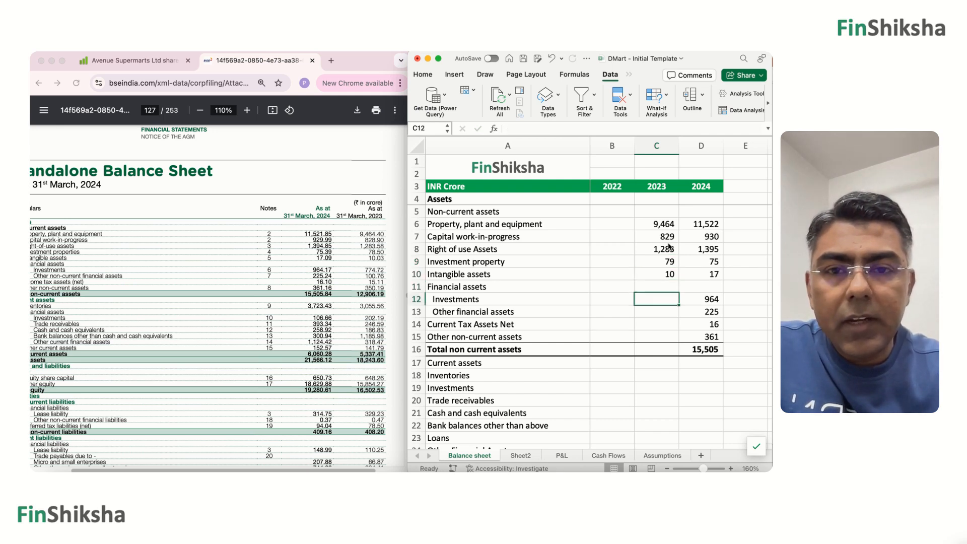
Enter the 2023 financial assets: 775 for Investments in C12 and 101 for Other financial assets in C13.
{"action": "type", "text": "775"}
{"action": "key", "text": "Return"}
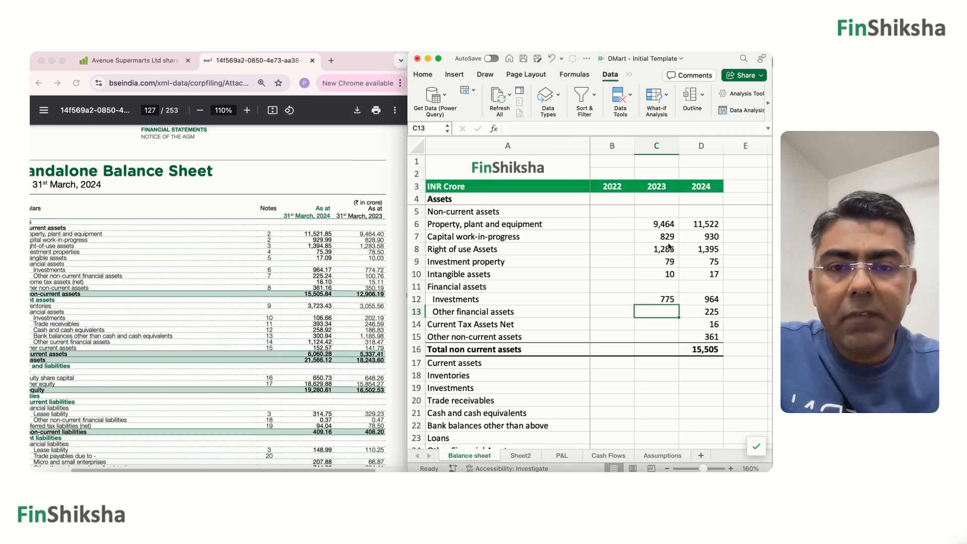
{"action": "type", "text": "101"}
{"action": "key", "text": "Return"}
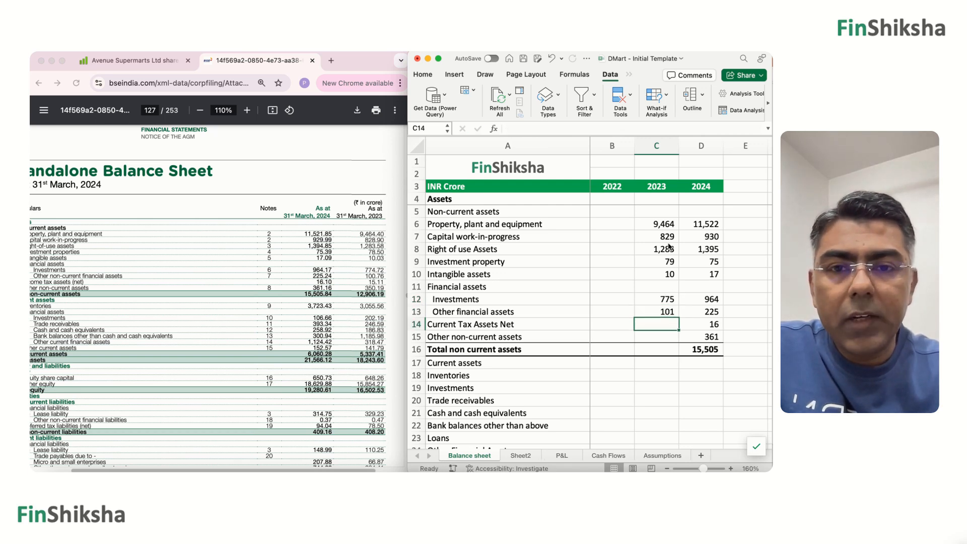
Enter the 2023 values 15 for Current Tax Assets Net in C14 and 350 for Other non-current assets in C15.
{"action": "type", "text": "15"}
{"action": "key", "text": "Return"}
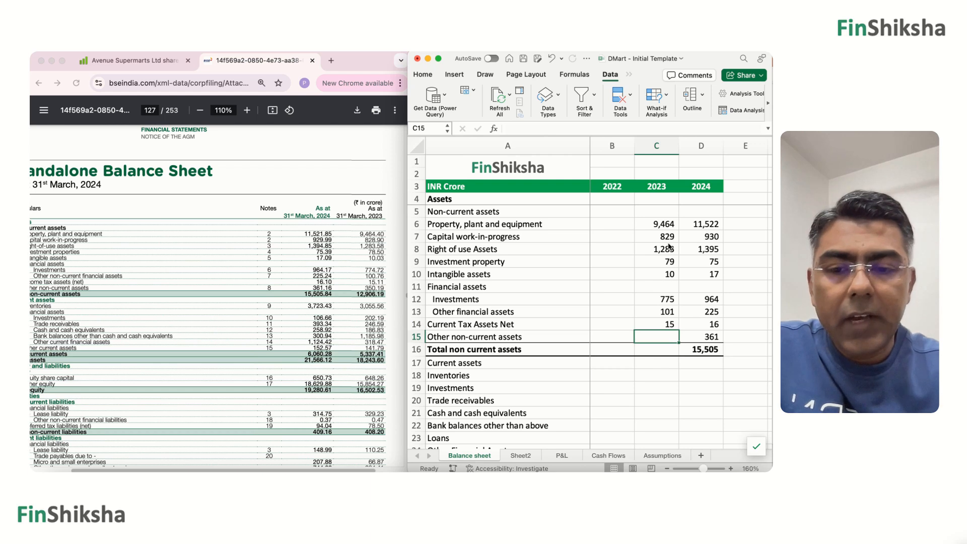
{"action": "type", "text": "350"}
{"action": "key", "text": "Return"}
Copy the Total non current assets formula from D16 into C16 for 2023.
{"action": "key", "text": "Right"}
{"action": "key", "text": "super+c"}
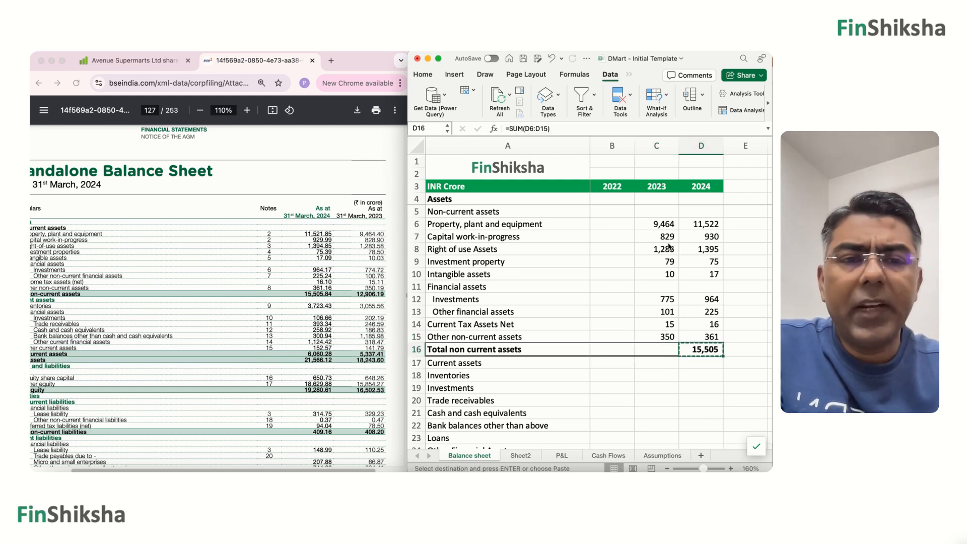
{"action": "key", "text": "Left"}
{"action": "key", "text": "super+v"}
{"action": "key", "text": "Right"}
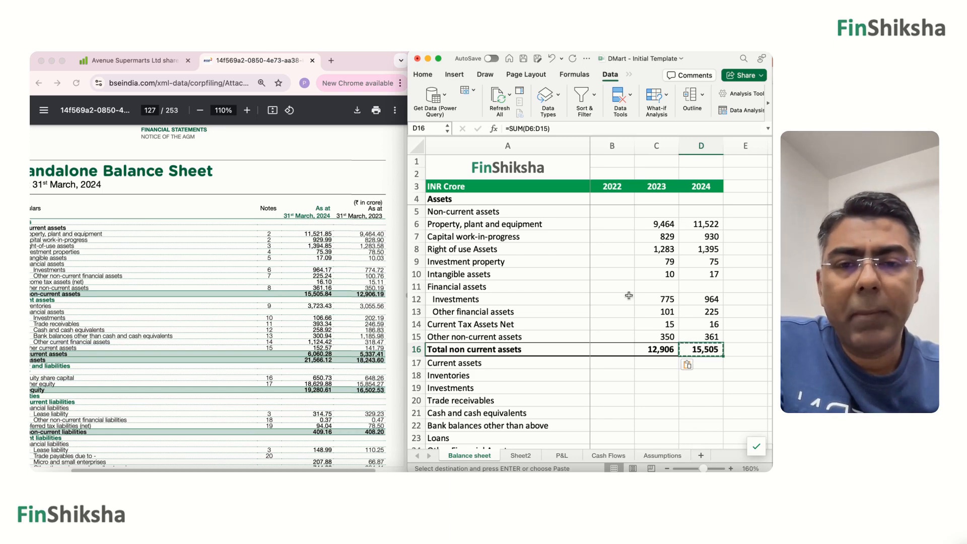
Enter the 2024 current assets 3723 for Inventories, 107 for Investments and 393 for Trade receivables in D18:D20.
{"action": "scroll", "coordinate": [629, 296], "scroll_direction": "down", "scroll_amount": 5}
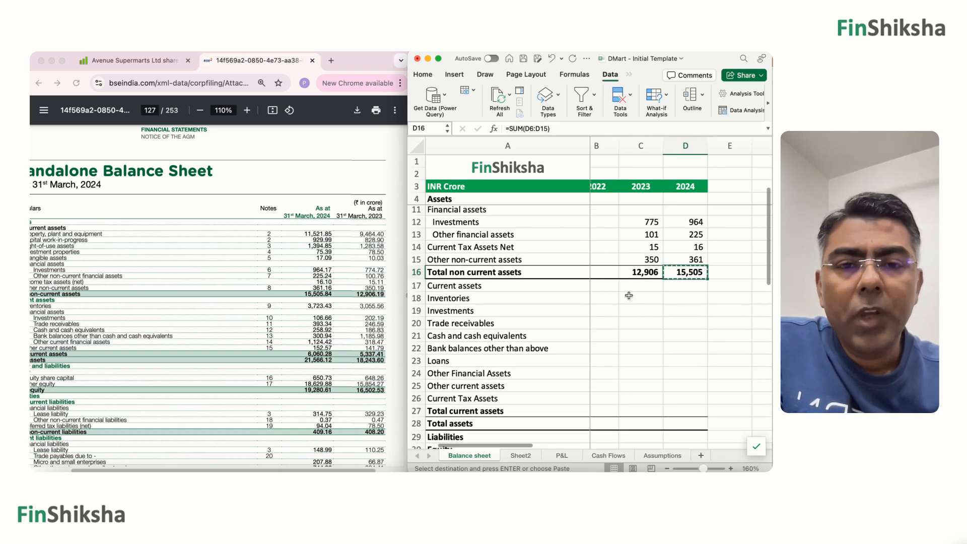
{"action": "left_click", "coordinate": [680, 299]}
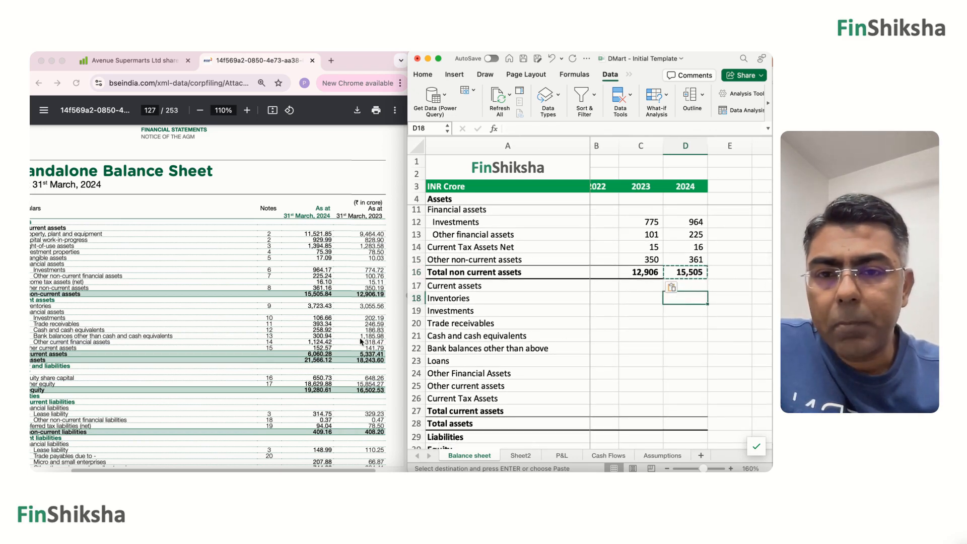
{"action": "scroll", "coordinate": [349, 335], "scroll_direction": "left", "scroll_amount": 3}
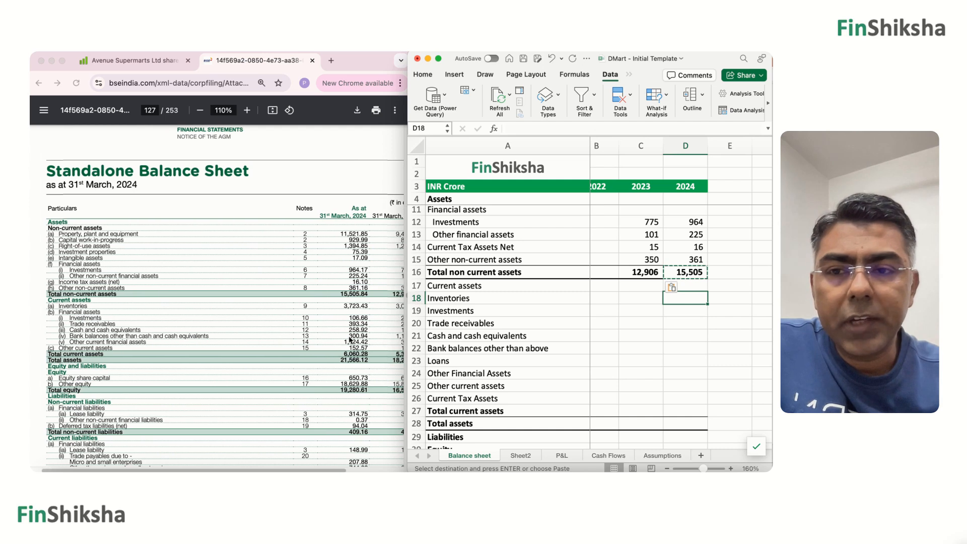
{"action": "type", "text": "3"}
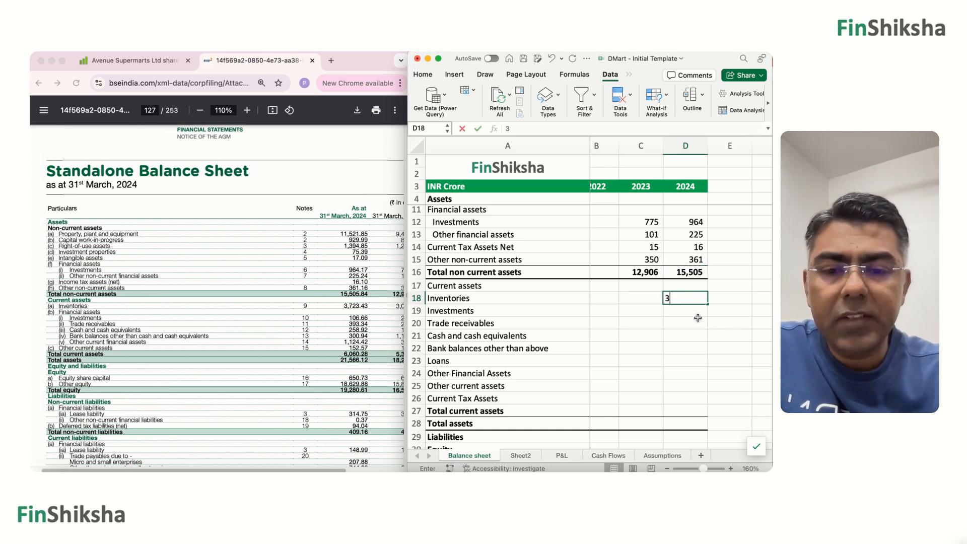
{"action": "type", "text": ",723"}
{"action": "key", "text": "Return"}
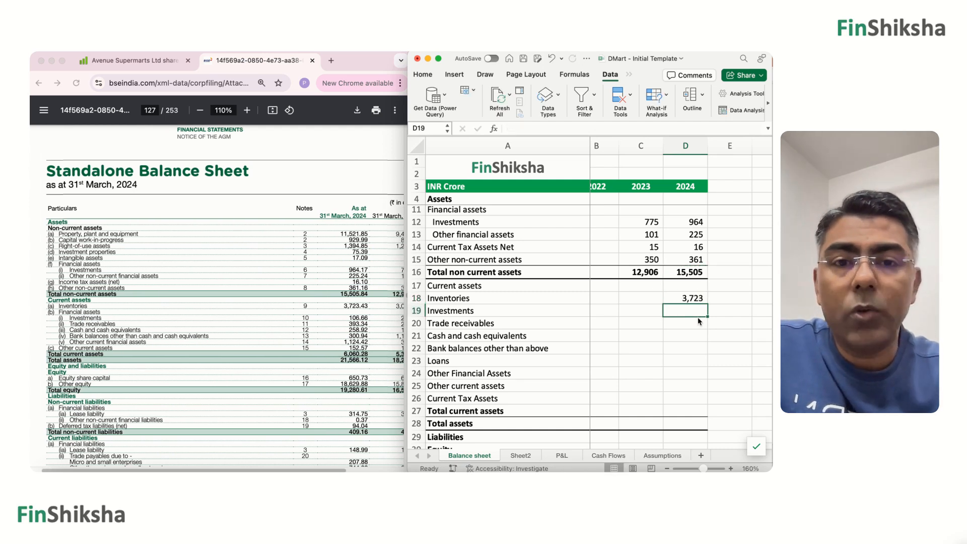
{"action": "type", "text": "107"}
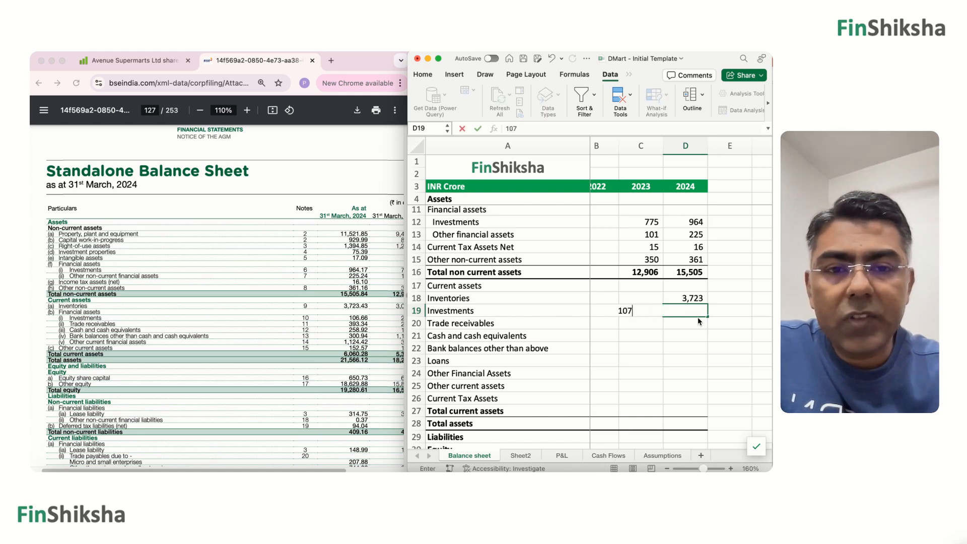
{"action": "key", "text": "Return"}
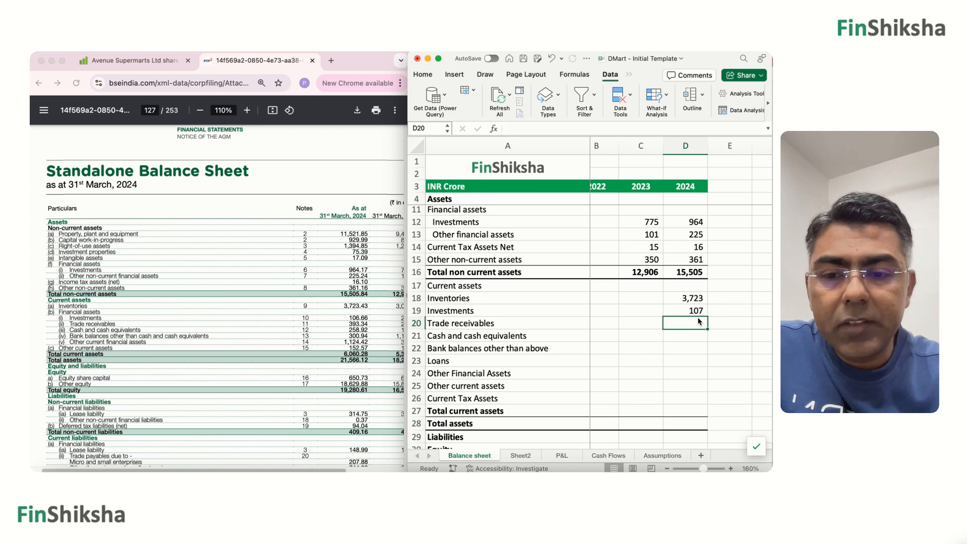
{"action": "type", "text": "393"}
{"action": "key", "text": "Return"}
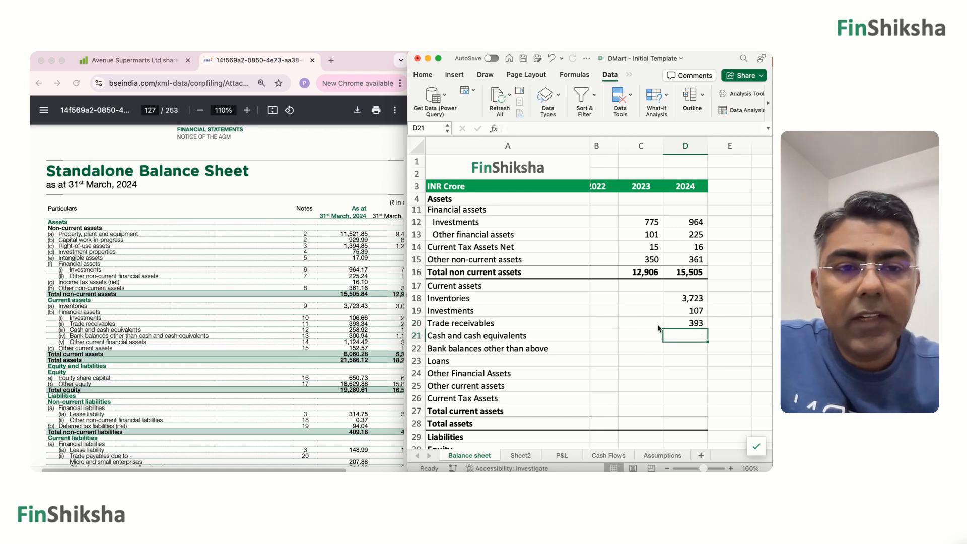
Enter the 2024 values 259 for Cash and cash equivalents in D21 and 301 for Bank balances other than above in D22.
{"action": "scroll", "coordinate": [658, 328], "scroll_direction": "down", "scroll_amount": 1}
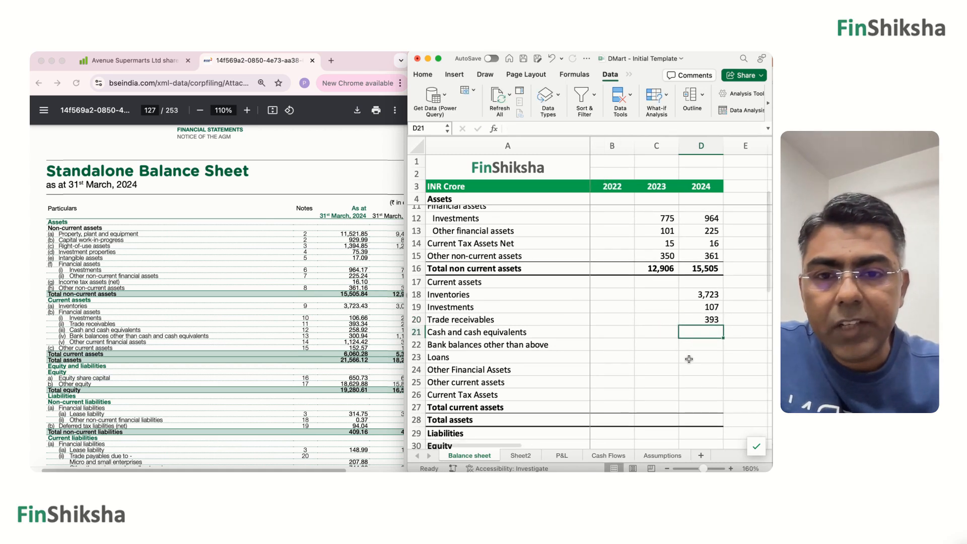
{"action": "type", "text": "259"}
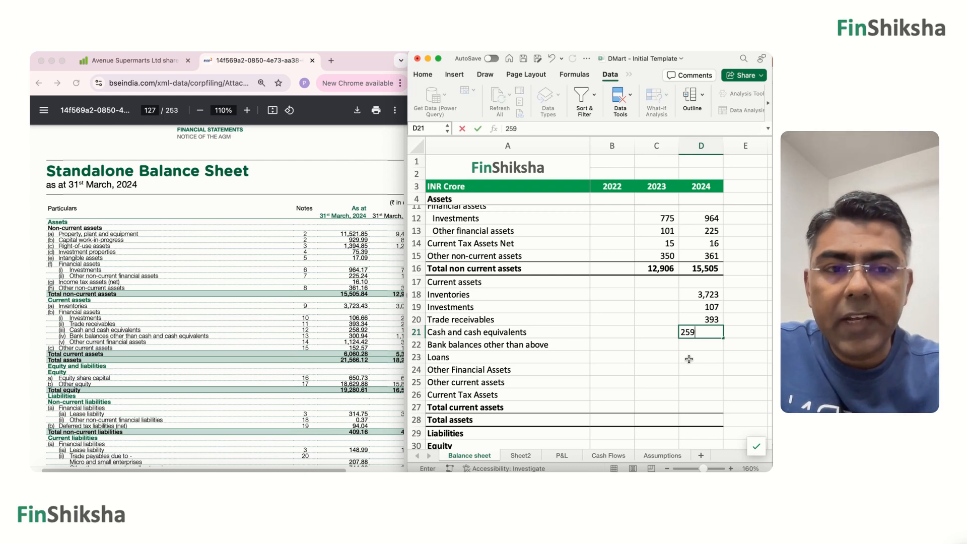
{"action": "key", "text": "Return"}
{"action": "type", "text": "301"}
{"action": "key", "text": "Return"}
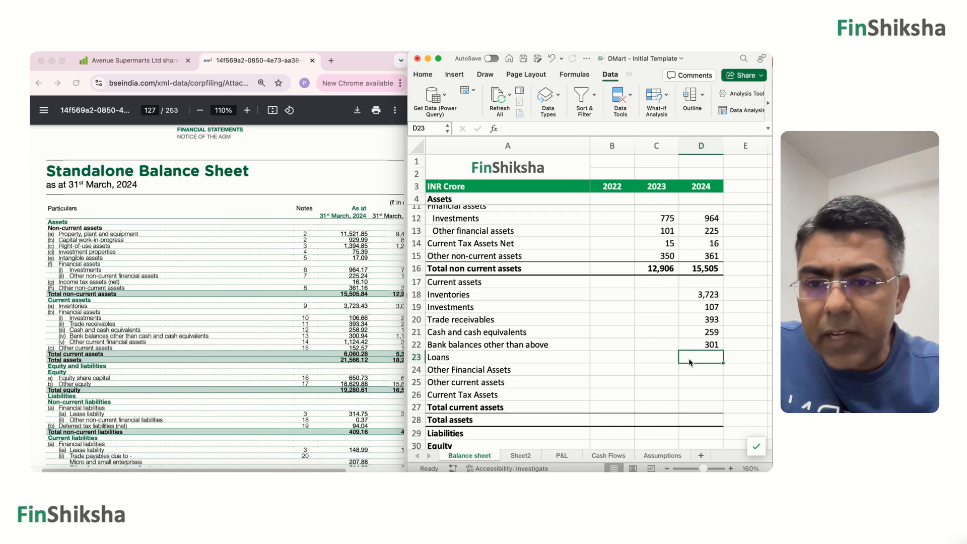
Leave Loans blank and enter the 2024 values 1124 for Other Financial Assets in D24 and 153 for Other current assets in D25.
{"action": "key", "text": "Return"}
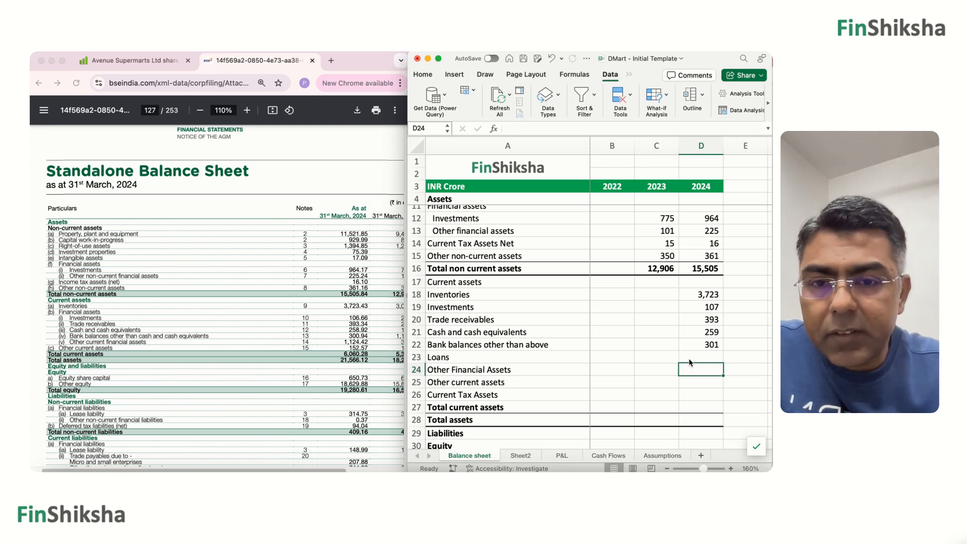
{"action": "type", "text": "1"}
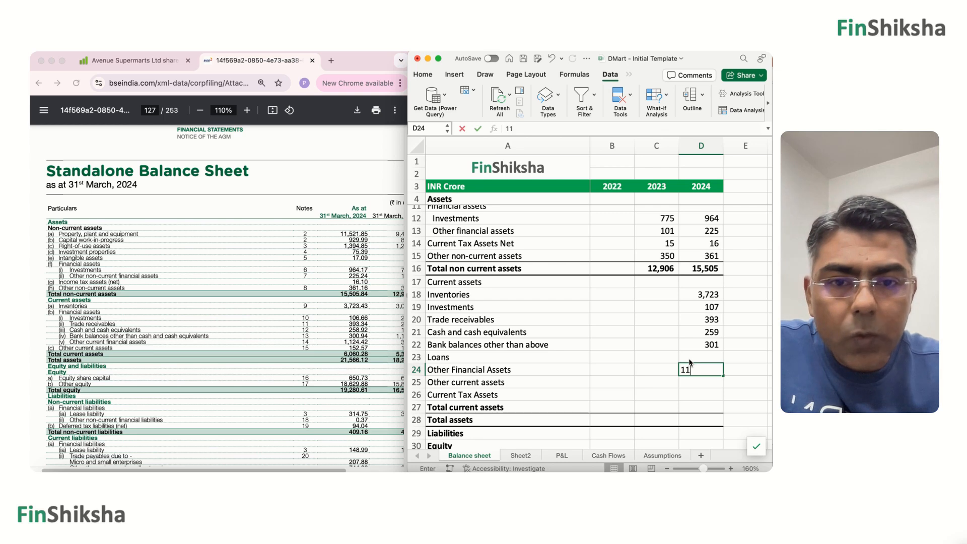
{"action": "type", "text": ",124"}
{"action": "key", "text": "Return"}
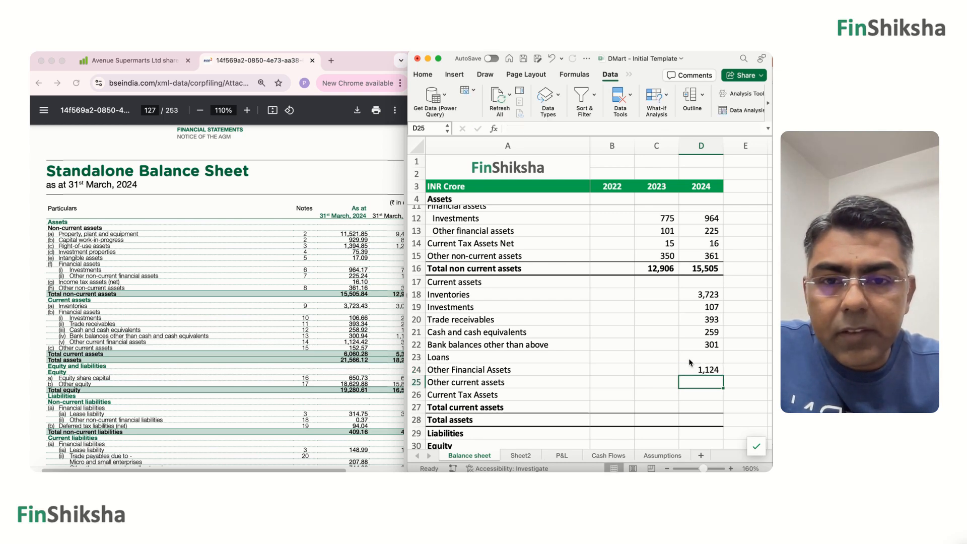
{"action": "type", "text": "153"}
{"action": "key", "text": "Return"}
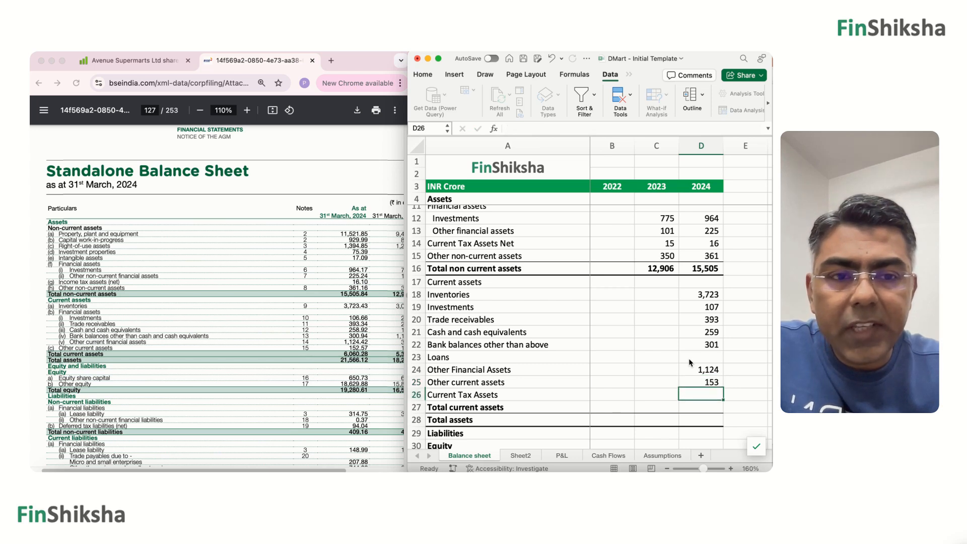
Sum D18:D26 in D27 as the 2024 Total current assets.
{"action": "key", "text": "Return"}
{"action": "type", "text": "=xum("}
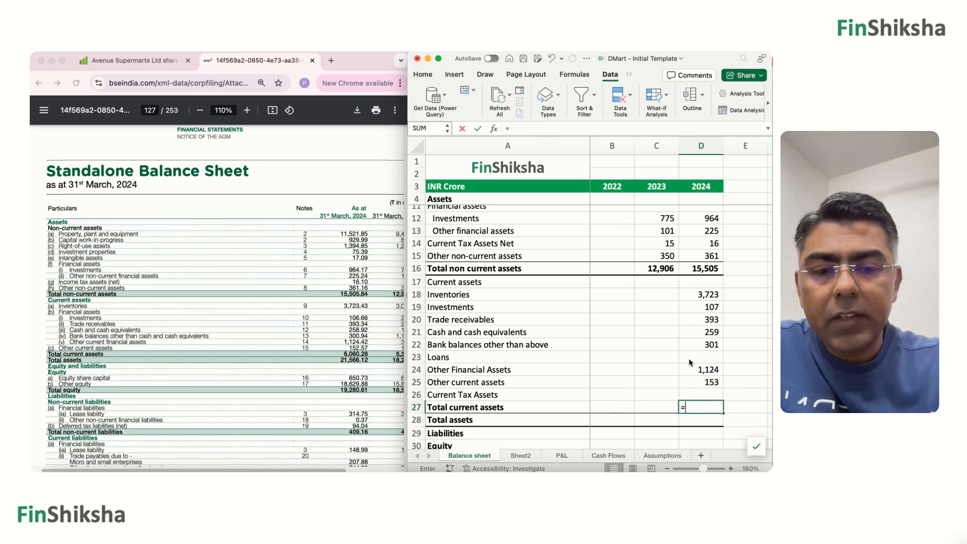
{"action": "key", "text": "BackSpace"}
{"action": "key", "text": "BackSpace"}
{"action": "key", "text": "BackSpace"}
{"action": "key", "text": "BackSpace"}
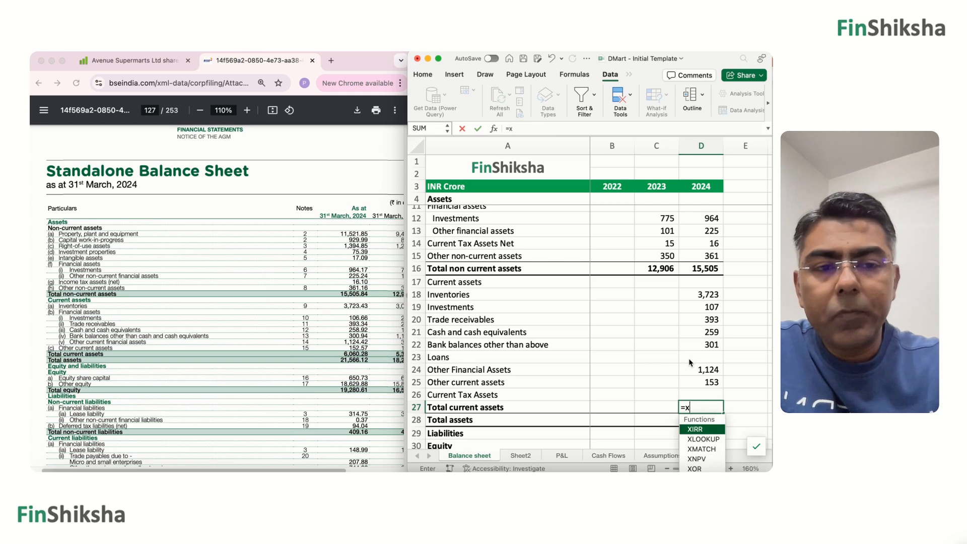
{"action": "type", "text": "sum("}
{"action": "key", "text": "Up"}
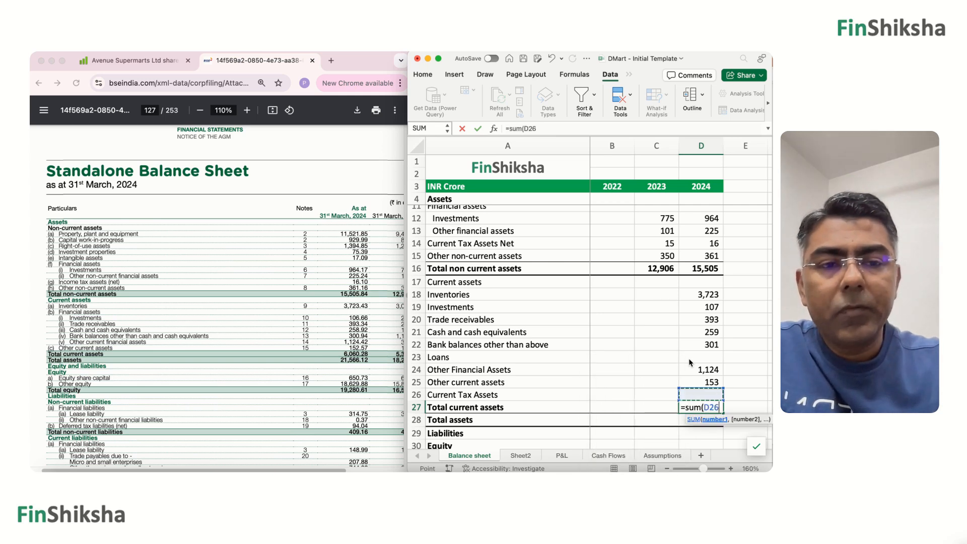
{"action": "key", "text": "shift+Up"}
{"action": "key", "text": "shift+Up"}
{"action": "key", "text": "shift+Up"}
{"action": "key", "text": "shift+Up"}
{"action": "key", "text": "shift+Up"}
{"action": "key", "text": "shift+Up"}
{"action": "key", "text": "shift+Up"}
{"action": "key", "text": "shift+Up"}
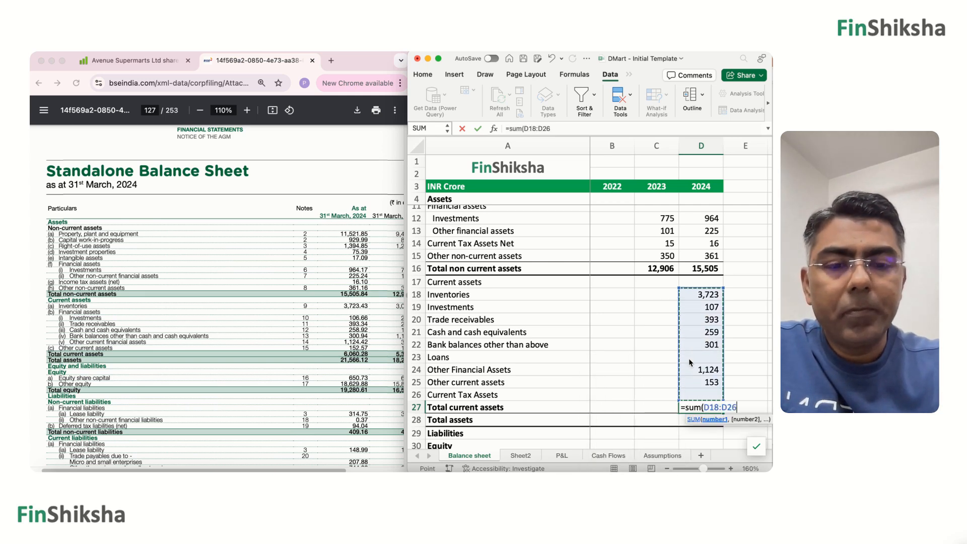
{"action": "type", "text": ")"}
{"action": "key", "text": "Return"}
{"action": "key", "text": "Up"}
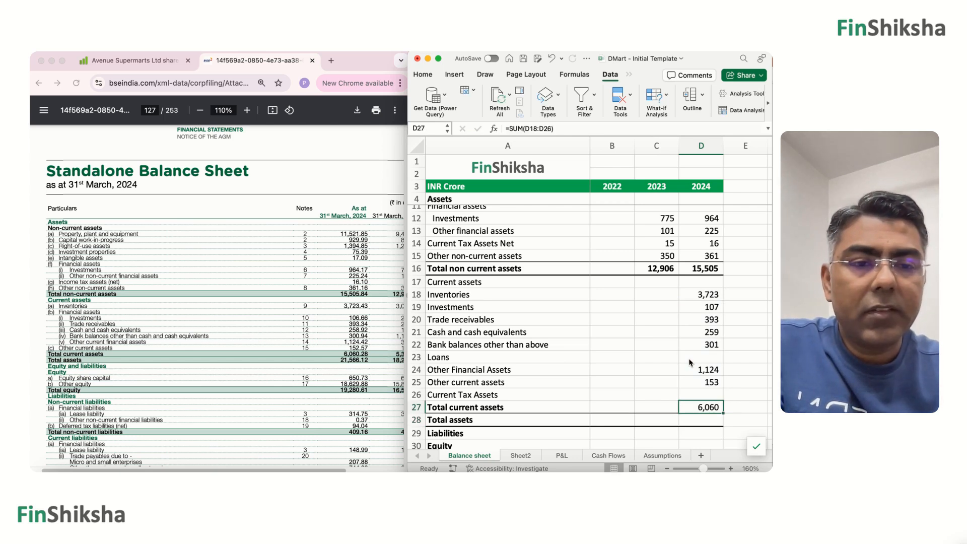
Calculate the 2024 Total assets in D28 by adding Total current assets D27 and Total non current assets D16.
{"action": "key", "text": "Down"}
{"action": "type", "text": "="}
{"action": "key", "text": "Up"}
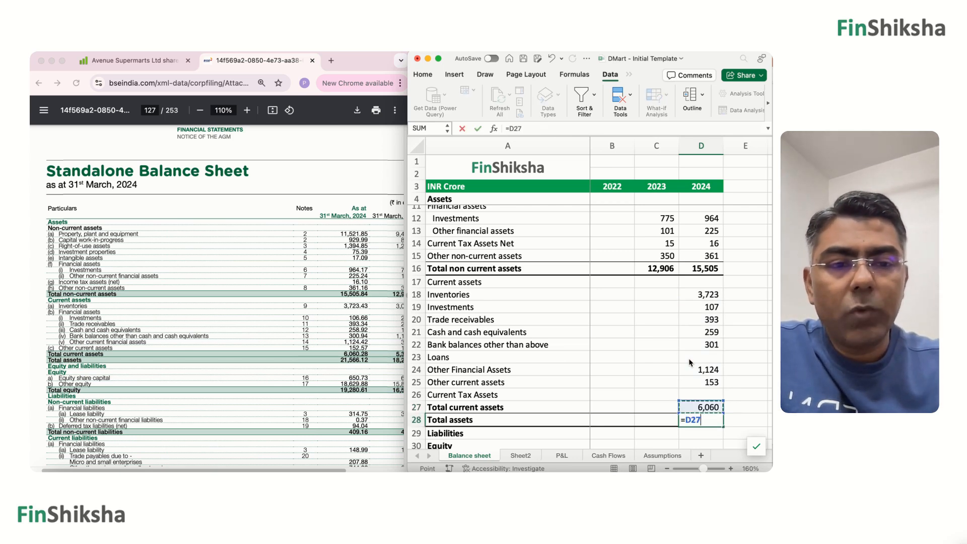
{"action": "type", "text": "+"}
{"action": "key", "text": "Up"}
{"action": "key", "text": "Up"}
{"action": "key", "text": "Up"}
{"action": "key", "text": "Up"}
{"action": "key", "text": "Up"}
{"action": "key", "text": "Up"}
{"action": "key", "text": "Up"}
{"action": "key", "text": "Up"}
{"action": "key", "text": "Up"}
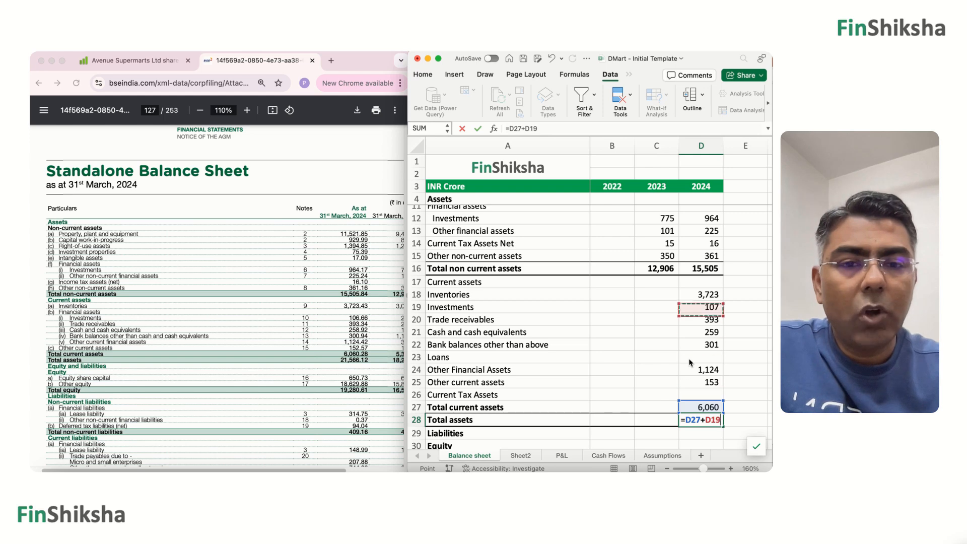
{"action": "key", "text": "Up"}
{"action": "key", "text": "Up"}
{"action": "key", "text": "Up"}
{"action": "key", "text": "Return"}
Make the 2024 Total current assets figure in D27 bold.
{"action": "key", "text": "Up"}
{"action": "key", "text": "Up"}
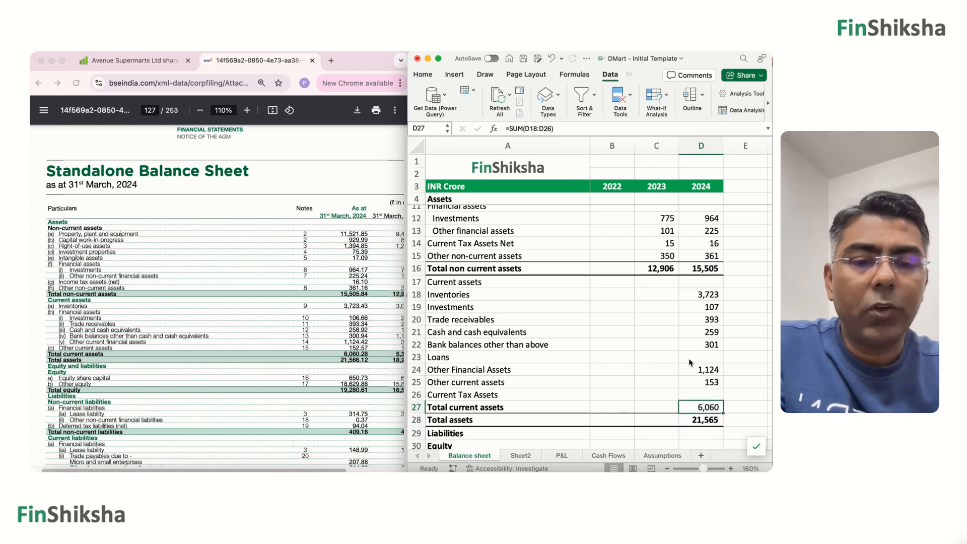
{"action": "key", "text": "super+b"}
Enter the report's 2023 Inventories figure, 3056, in C18.
{"action": "key", "text": "Left"}
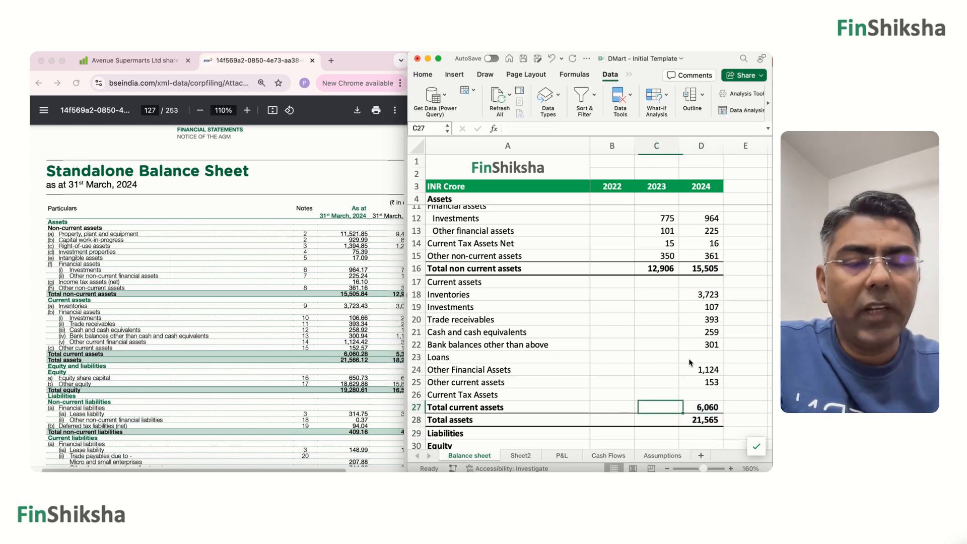
{"action": "key", "text": "Up"}
{"action": "key", "text": "Up"}
{"action": "key", "text": "Up"}
{"action": "key", "text": "Up"}
{"action": "key", "text": "Up"}
{"action": "key", "text": "Up"}
{"action": "key", "text": "Up"}
{"action": "key", "text": "Up"}
{"action": "key", "text": "Up"}
{"action": "key", "text": "Up"}
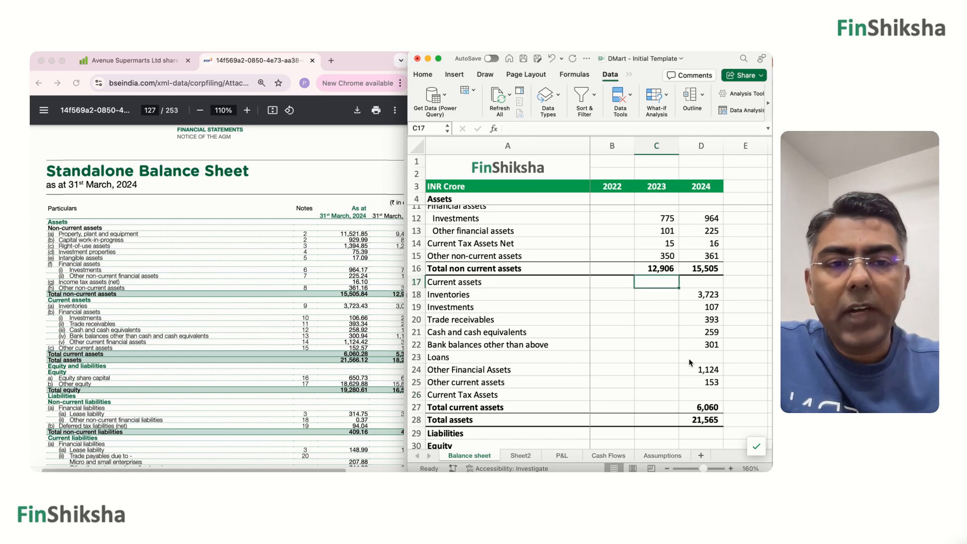
{"action": "key", "text": "Down"}
{"action": "scroll", "coordinate": [331, 332], "scroll_direction": "right", "scroll_amount": 3}
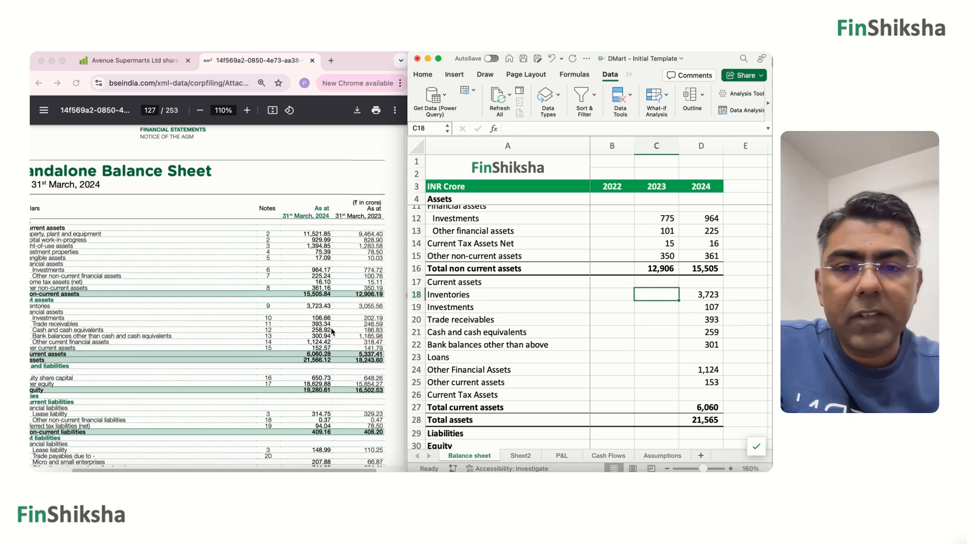
{"action": "type", "text": "3,056"}
{"action": "key", "text": "Return"}
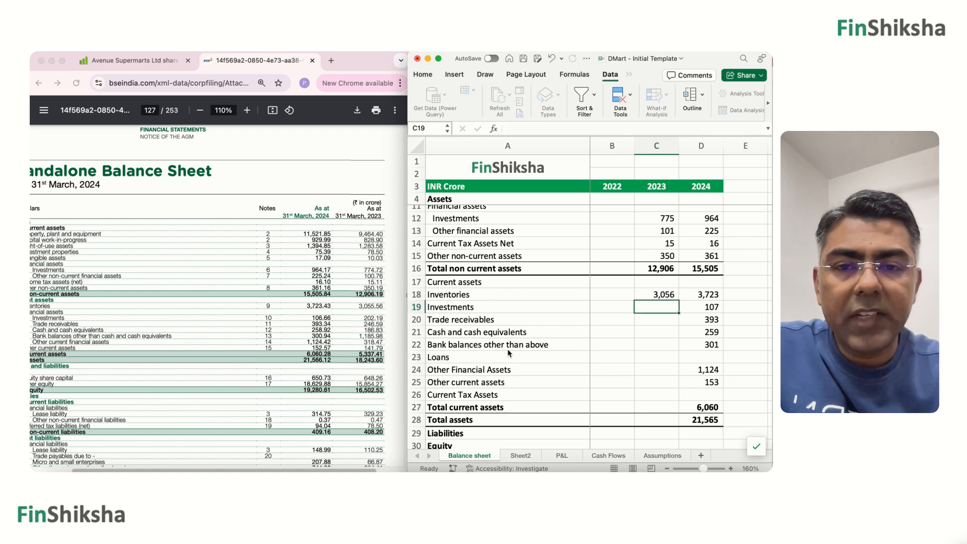
Enter the 2023 values 202 for Investments in C19 and 247 for Trade receivables in C20.
{"action": "type", "text": "202"}
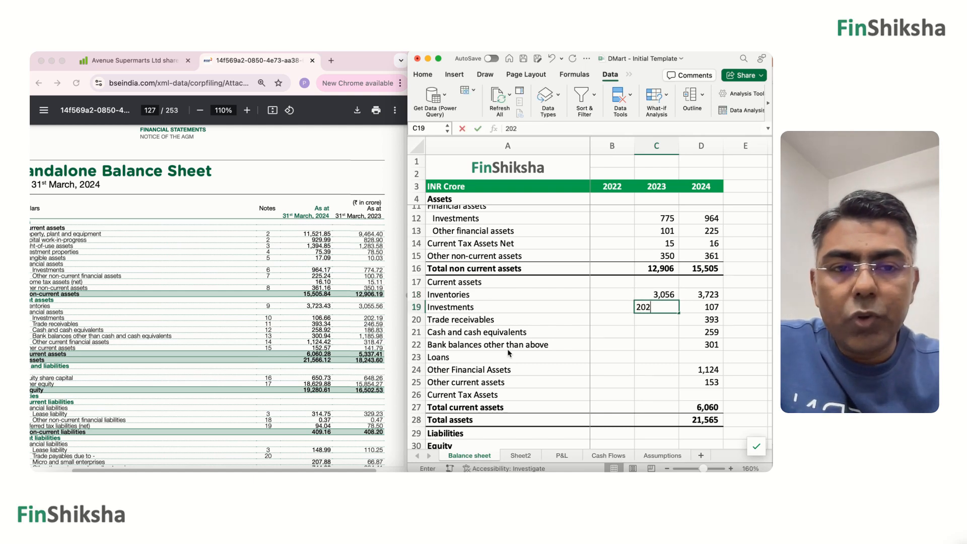
{"action": "key", "text": "Return"}
{"action": "type", "text": "246"}
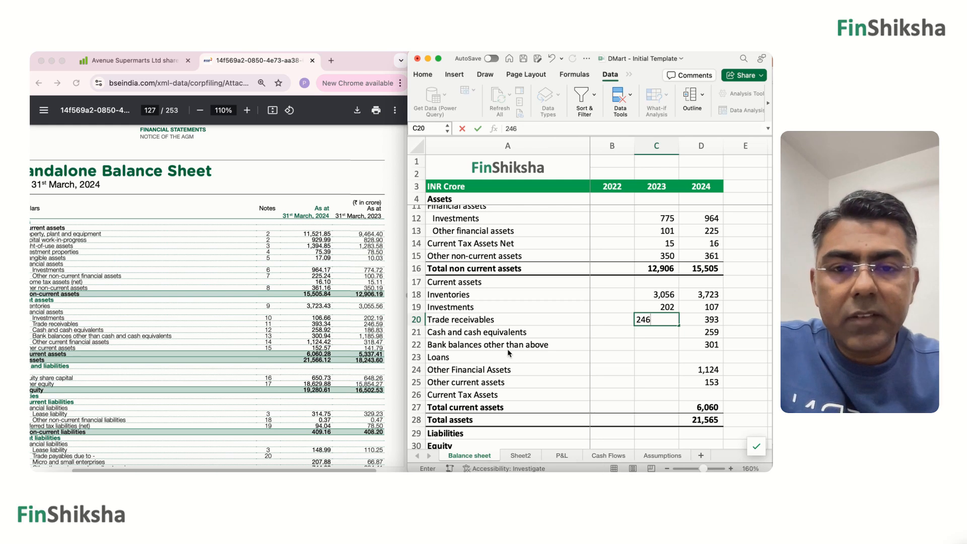
{"action": "key", "text": "BackSpace"}
{"action": "type", "text": "7"}
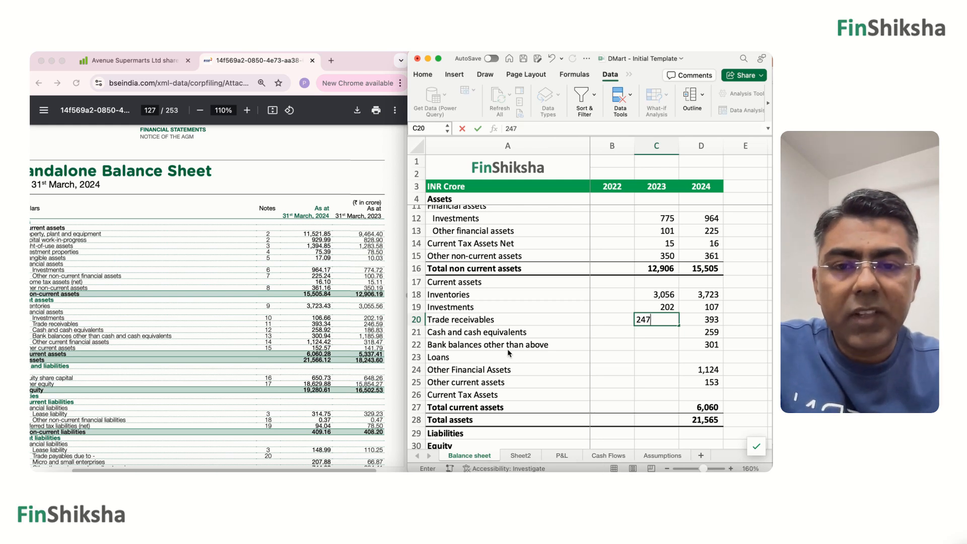
{"action": "key", "text": "Return"}
Enter the 2023 values 187 for Cash and cash equivalents in C21 and 1186 for Bank balances other than above in C22.
{"action": "type", "text": "187"}
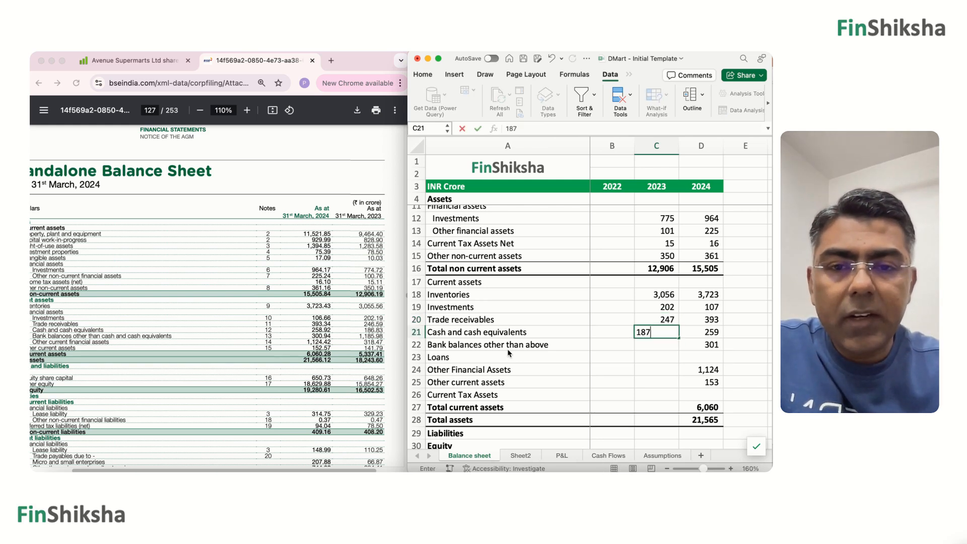
{"action": "key", "text": "Return"}
{"action": "type", "text": "1186"}
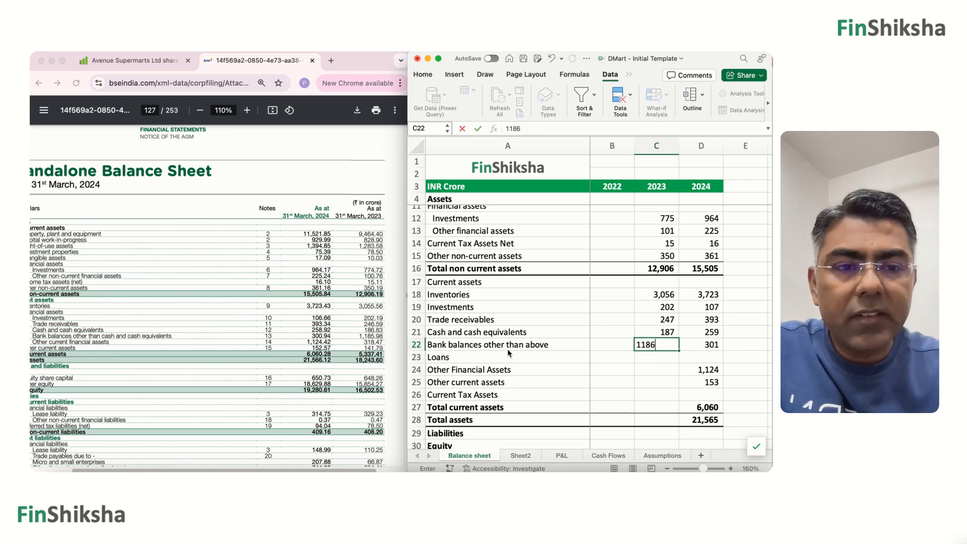
{"action": "key", "text": "Return"}
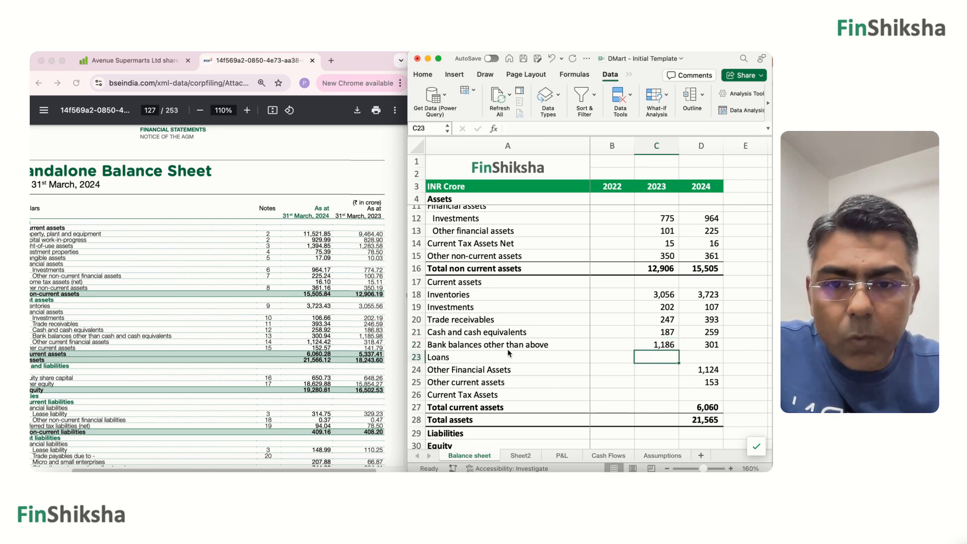
Leave Loans blank and enter the 2023 values 318 for Other Financial Assets in C24 and 142 for Other current assets in C25.
{"action": "key", "text": "Up"}
{"action": "key", "text": "Down"}
{"action": "key", "text": "Down"}
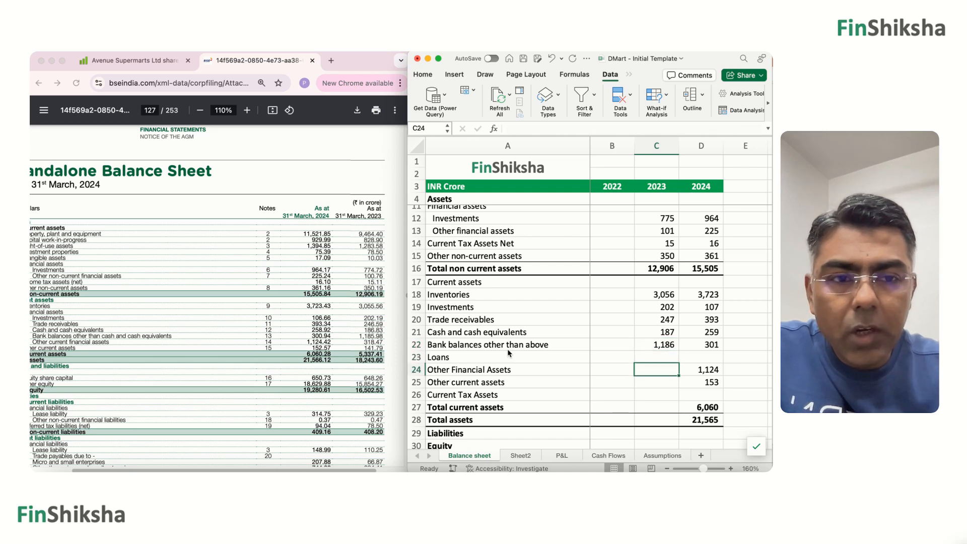
{"action": "type", "text": "318"}
{"action": "key", "text": "Return"}
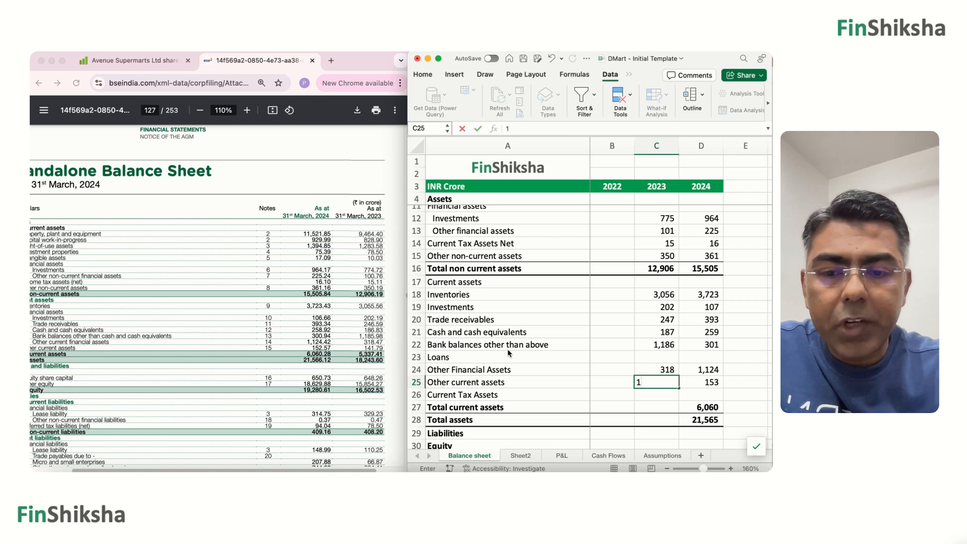
{"action": "type", "text": "42"}
{"action": "key", "text": "Return"}
Copy the Total current assets and Total assets formulas from D27:D28 into C27:C28 for 2023.
{"action": "key", "text": "Down"}
{"action": "key", "text": "Right"}
{"action": "key", "text": "shift+Down"}
{"action": "key", "text": "super+c"}
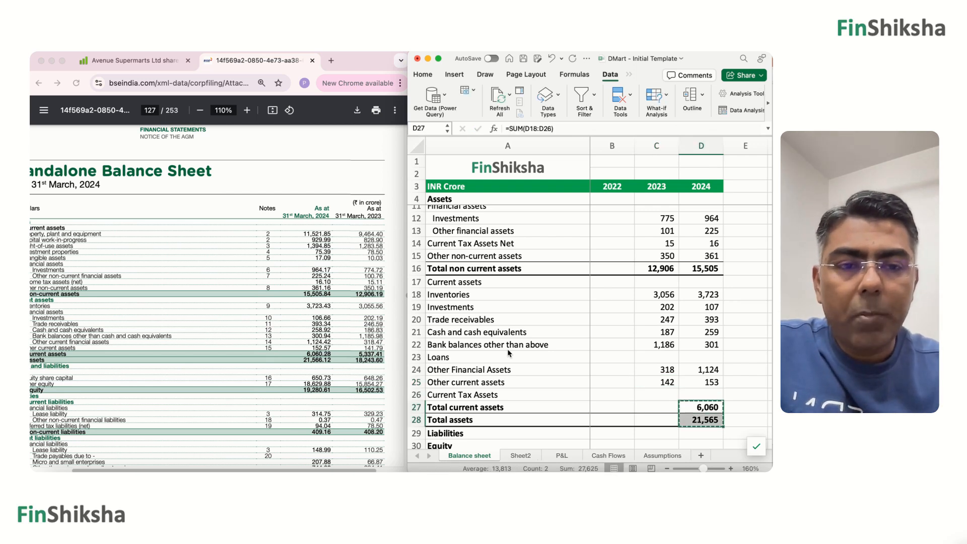
{"action": "key", "text": "Left"}
{"action": "key", "text": "super+v"}
{"action": "key", "text": "Down"}
{"action": "key", "text": "Down"}
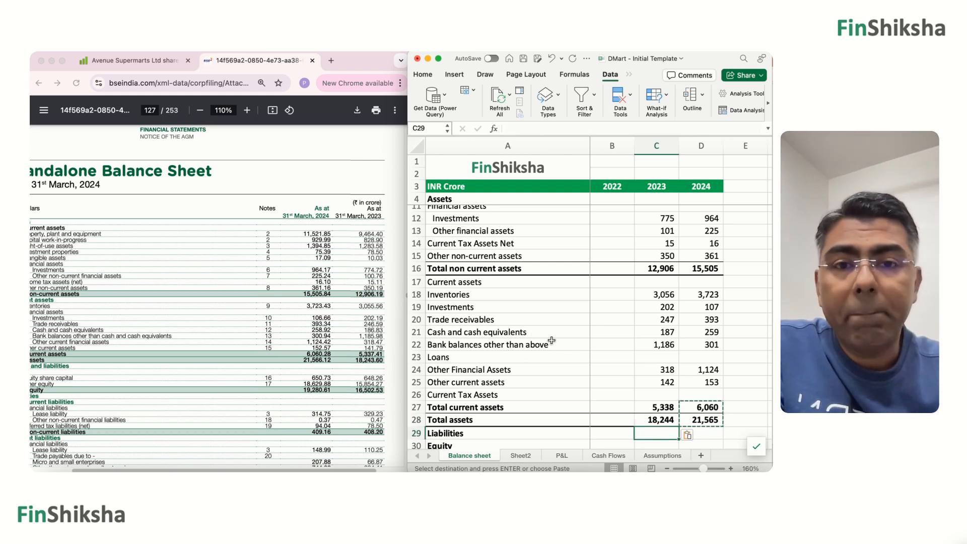
Enter the report's 2024 Equity Share Capital, 651, in D31.
{"action": "scroll", "coordinate": [551, 341], "scroll_direction": "down", "scroll_amount": 2}
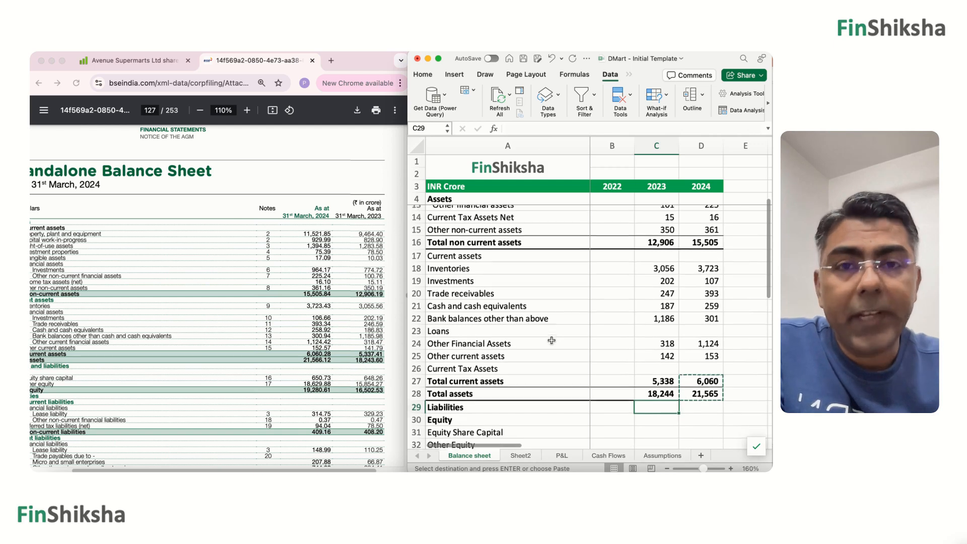
{"action": "scroll", "coordinate": [552, 341], "scroll_direction": "down", "scroll_amount": 2}
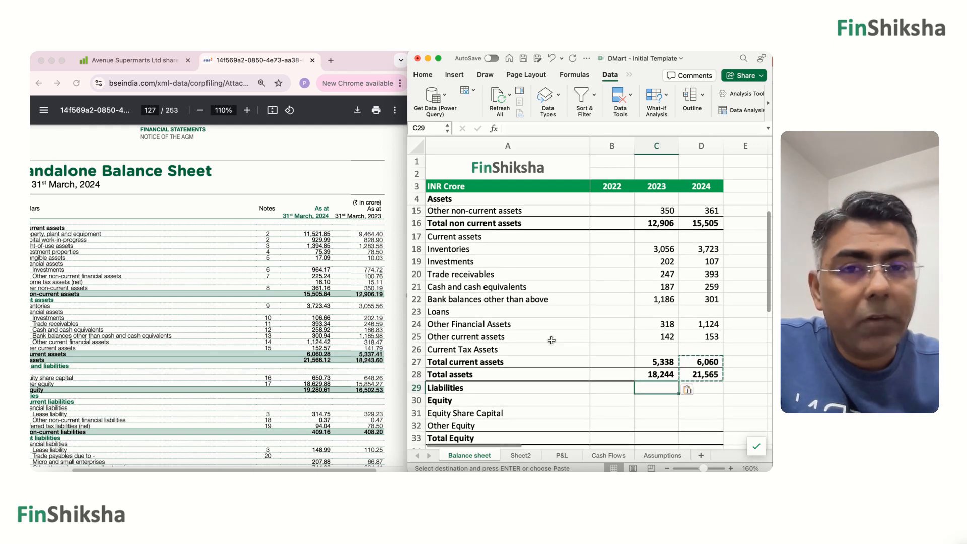
{"action": "scroll", "coordinate": [552, 340], "scroll_direction": "down", "scroll_amount": 4}
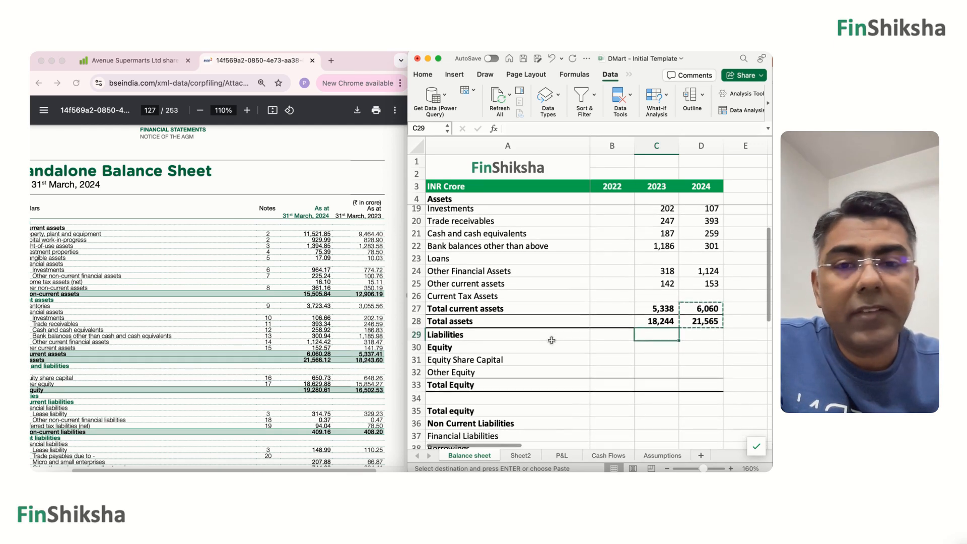
{"action": "scroll", "coordinate": [552, 341], "scroll_direction": "down", "scroll_amount": 1}
{"action": "scroll", "coordinate": [358, 368], "scroll_direction": "down", "scroll_amount": 3}
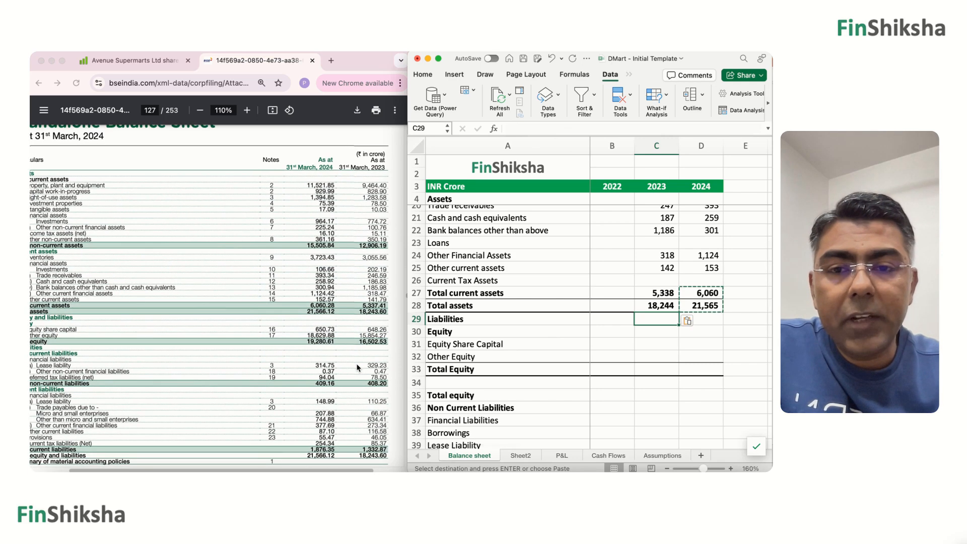
{"action": "scroll", "coordinate": [359, 368], "scroll_direction": "left", "scroll_amount": 2}
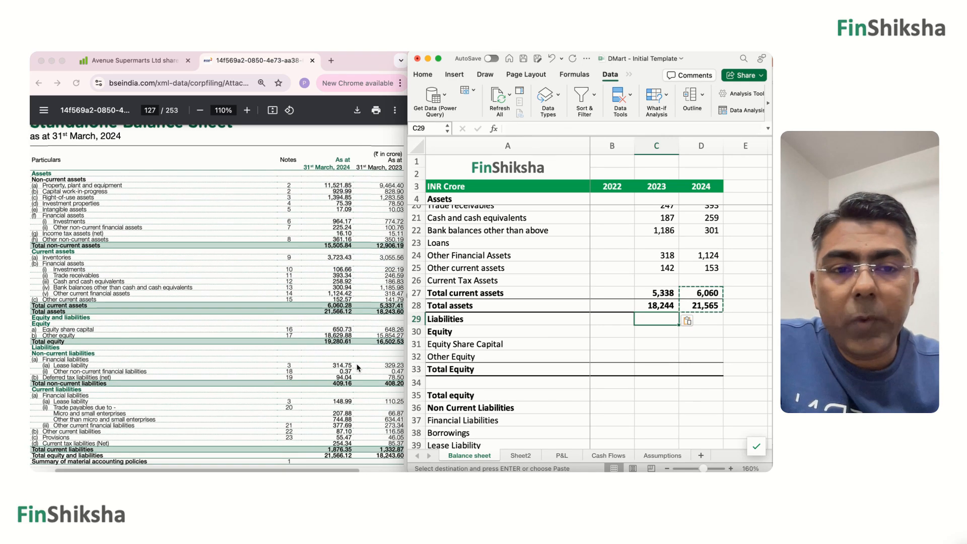
{"action": "left_click", "coordinate": [693, 344]}
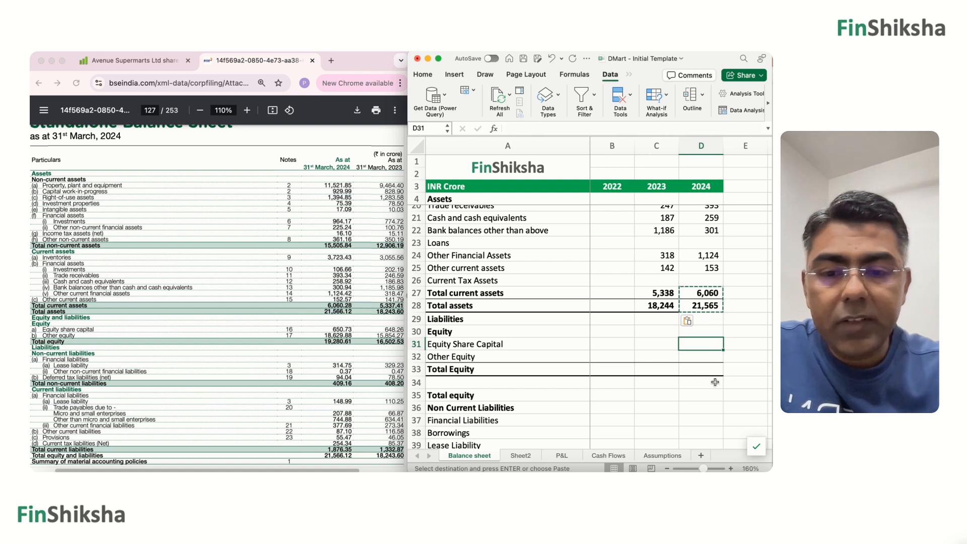
{"action": "type", "text": "651"}
{"action": "key", "text": "Return"}
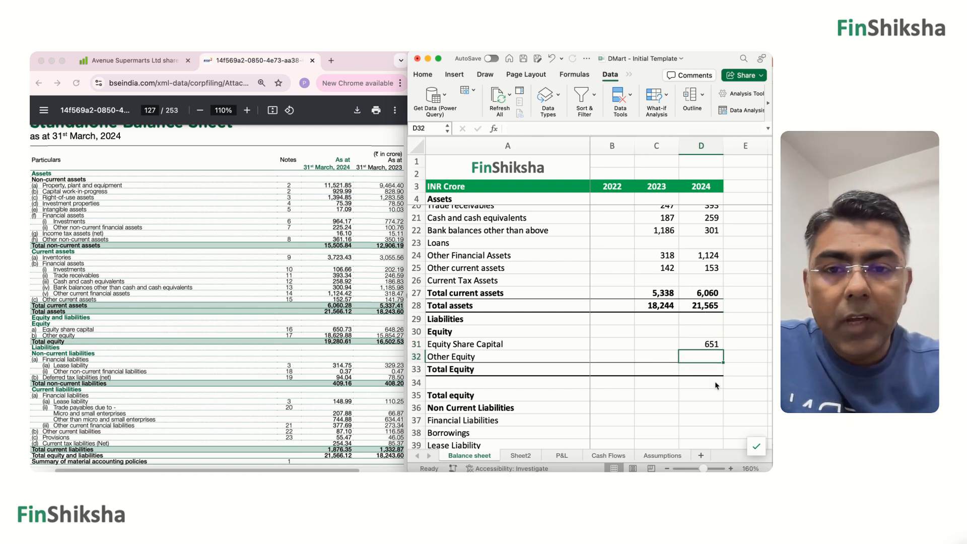
Enter 18630 as the 2024 Other Equity in D32 and AutoSum the equity items into Total Equity in D33.
{"action": "type", "text": "18,"}
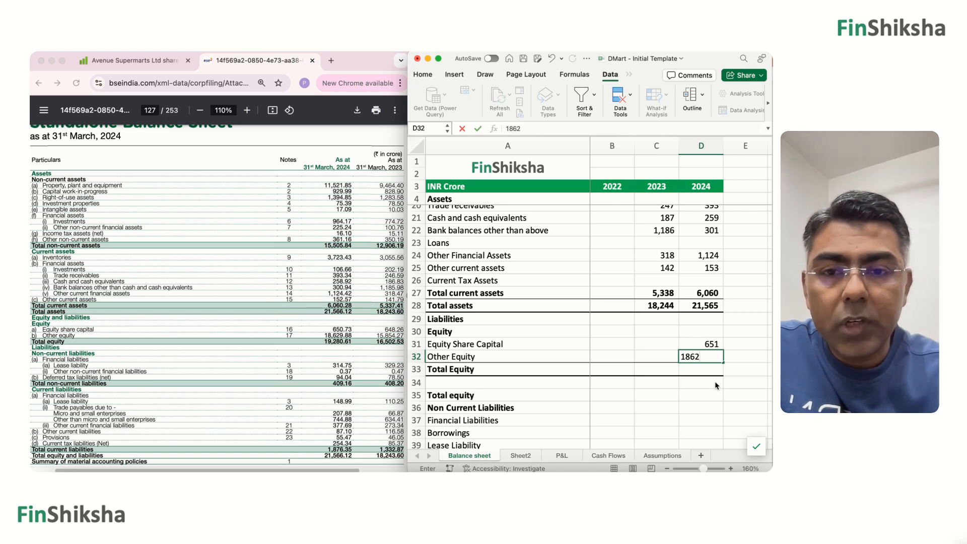
{"action": "type", "text": "630"}
{"action": "key", "text": "Return"}
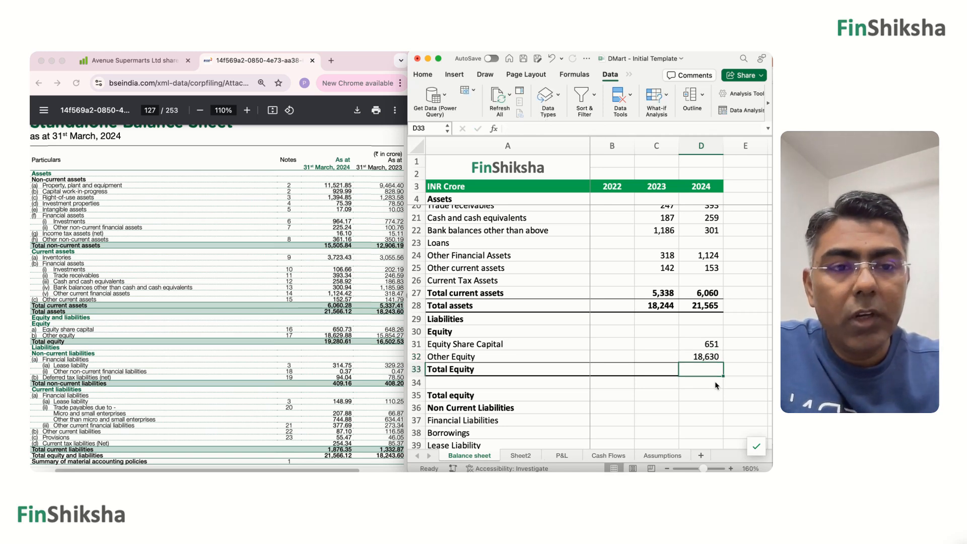
{"action": "key", "text": "super+shift+t"}
{"action": "key", "text": "Return"}
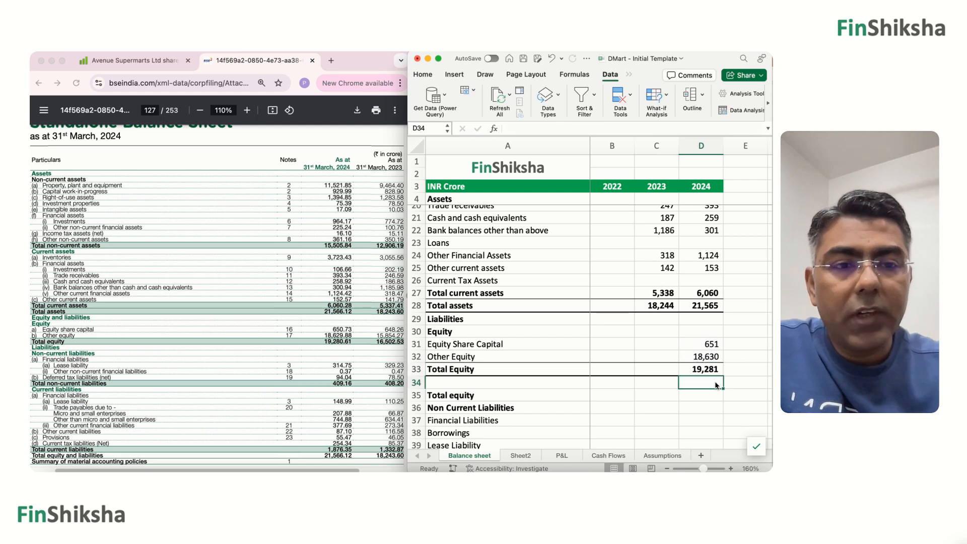
Enter the 2023 Equity Share Capital, 648, in C31 and the 2023 Other Equity, 15854, in C32.
{"action": "key", "text": "Up"}
{"action": "key", "text": "Up"}
{"action": "key", "text": "Up"}
{"action": "key", "text": "Left"}
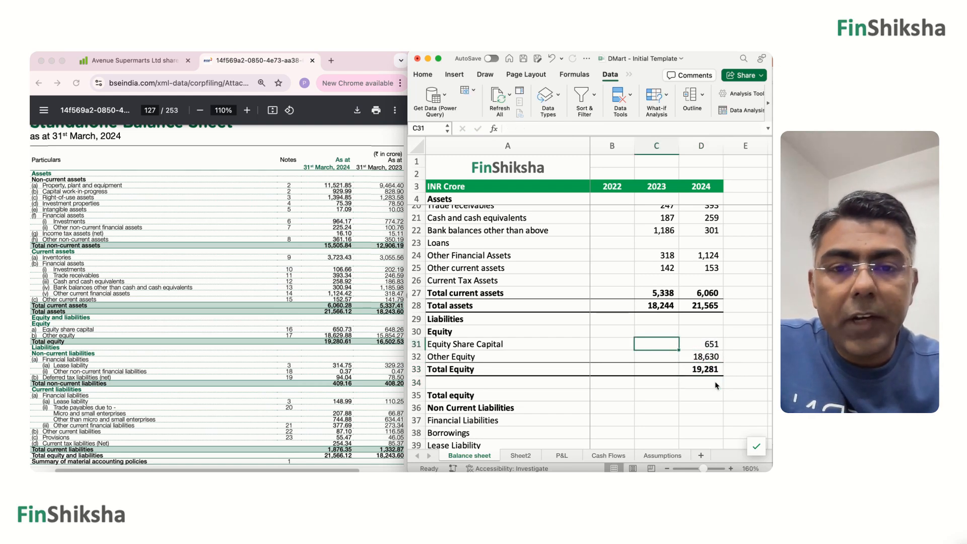
{"action": "type", "text": "648"}
{"action": "key", "text": "Return"}
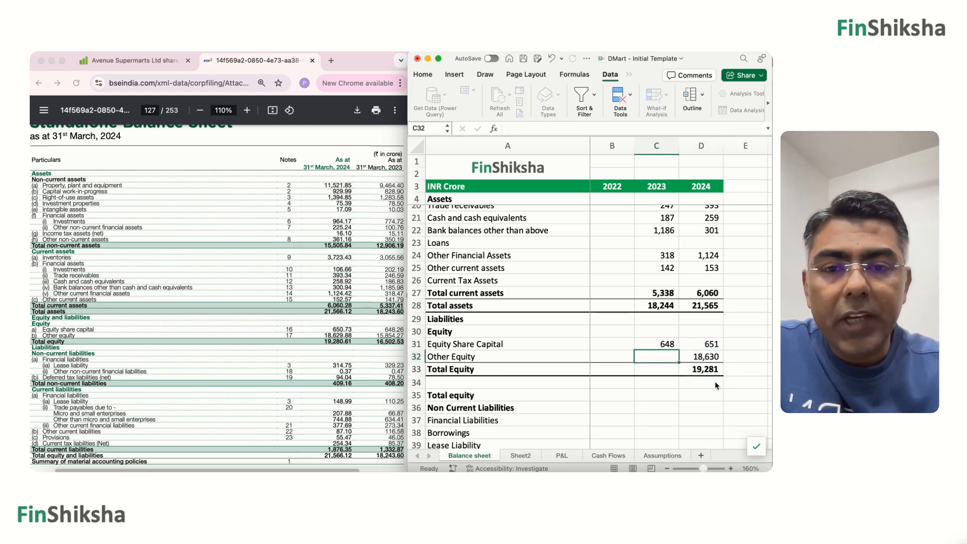
{"action": "type", "text": "15"}
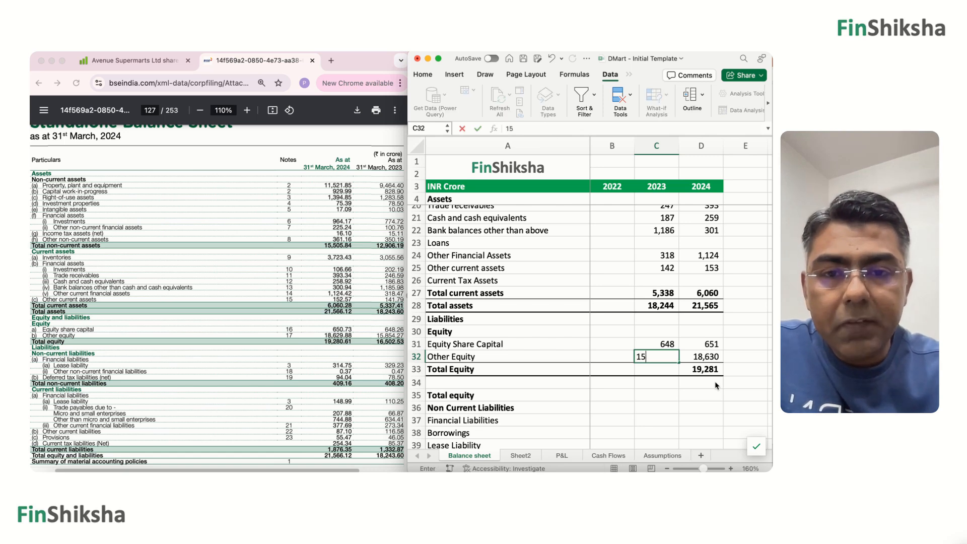
{"action": "type", "text": "854"}
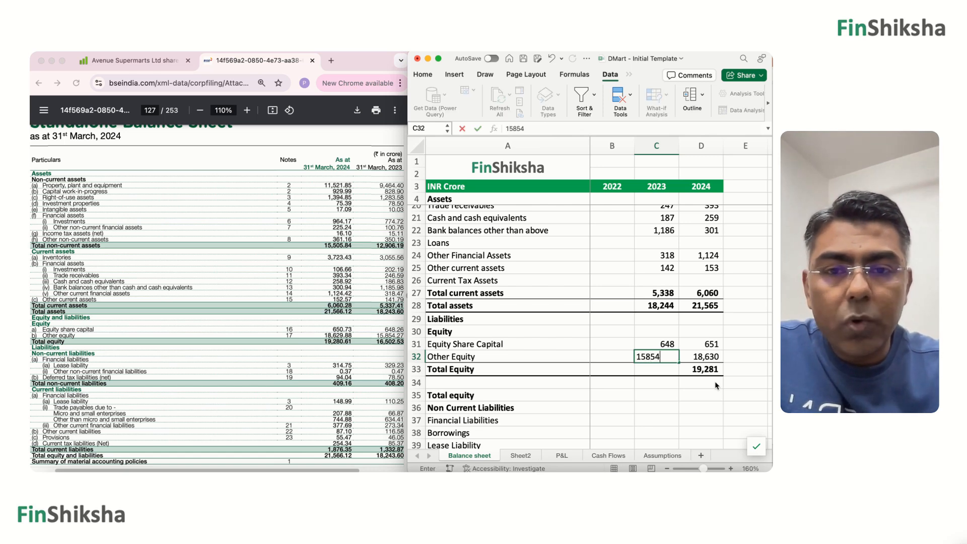
{"action": "key", "text": "Return"}
Copy the Total Equity formula from D33 into C33 for 2023.
{"action": "key", "text": "Right"}
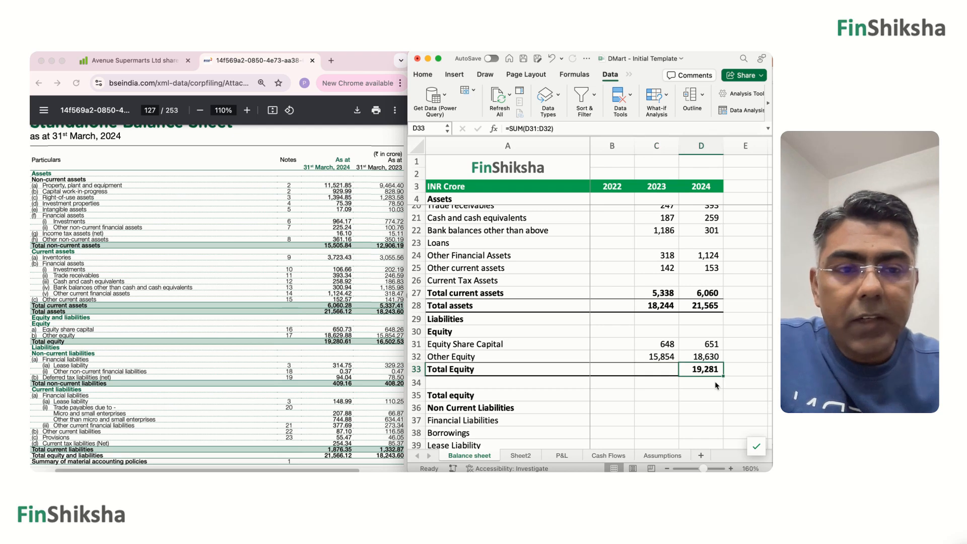
{"action": "key", "text": "ctrl+c"}
{"action": "key", "text": "Left"}
{"action": "key", "text": "ctrl+v"}
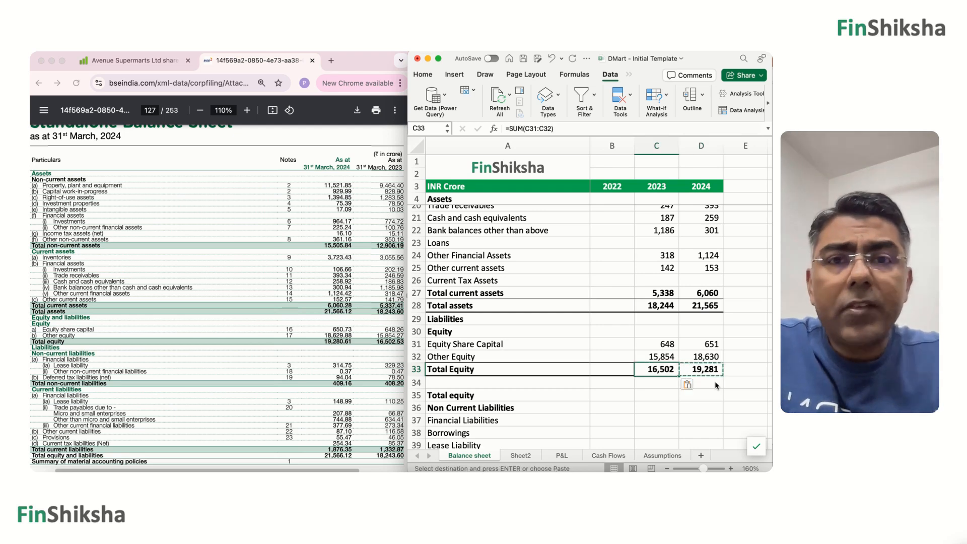
{"action": "key", "text": "Down"}
Enter the report's 2024 non-current Lease Liability, 315, in D39.
{"action": "scroll", "coordinate": [716, 386], "scroll_direction": "down", "scroll_amount": 3}
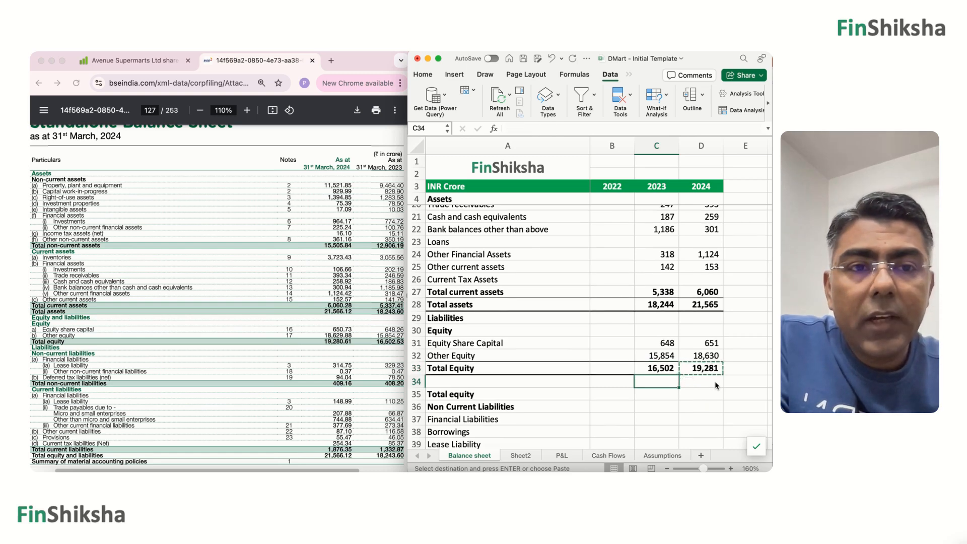
{"action": "scroll", "coordinate": [716, 385], "scroll_direction": "down", "scroll_amount": 3}
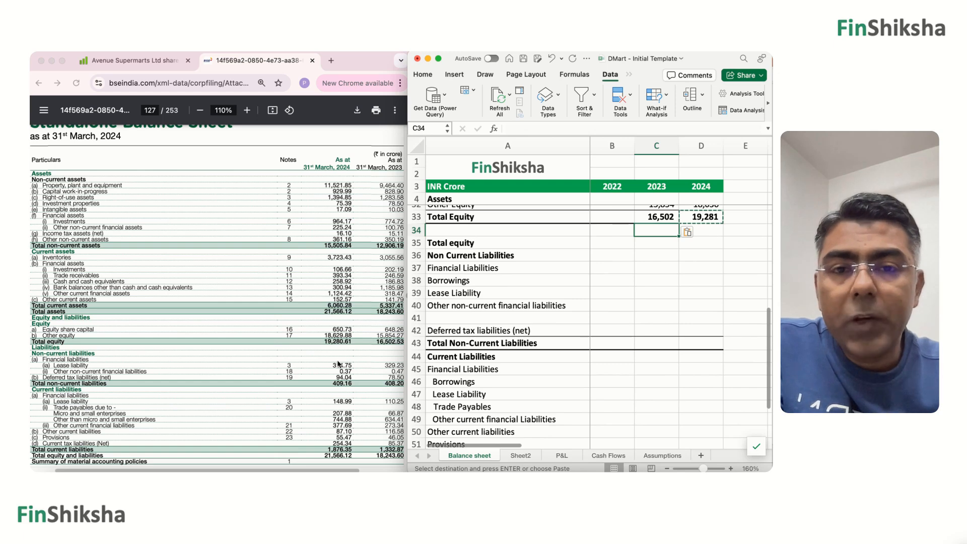
{"action": "scroll", "coordinate": [338, 364], "scroll_direction": "down", "scroll_amount": 1}
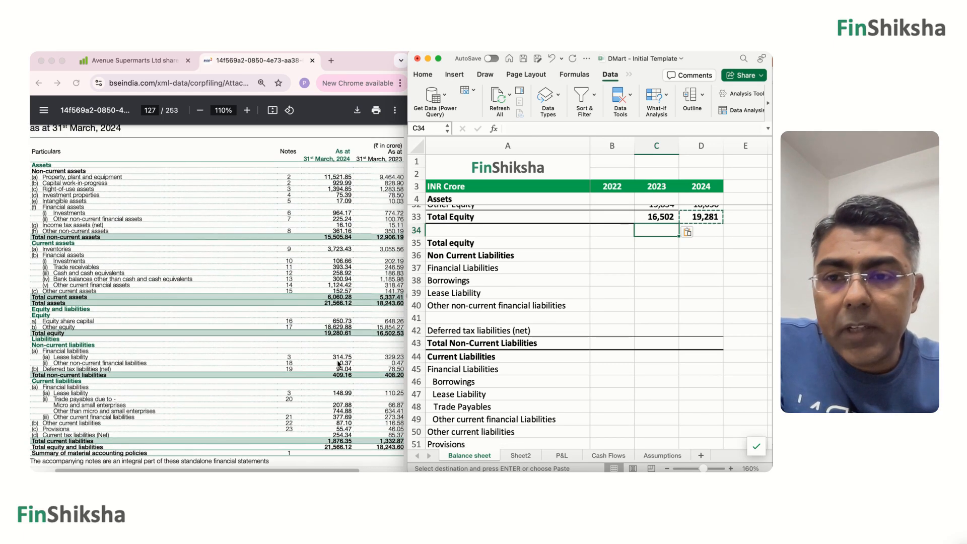
{"action": "scroll", "coordinate": [338, 364], "scroll_direction": "down", "scroll_amount": 5}
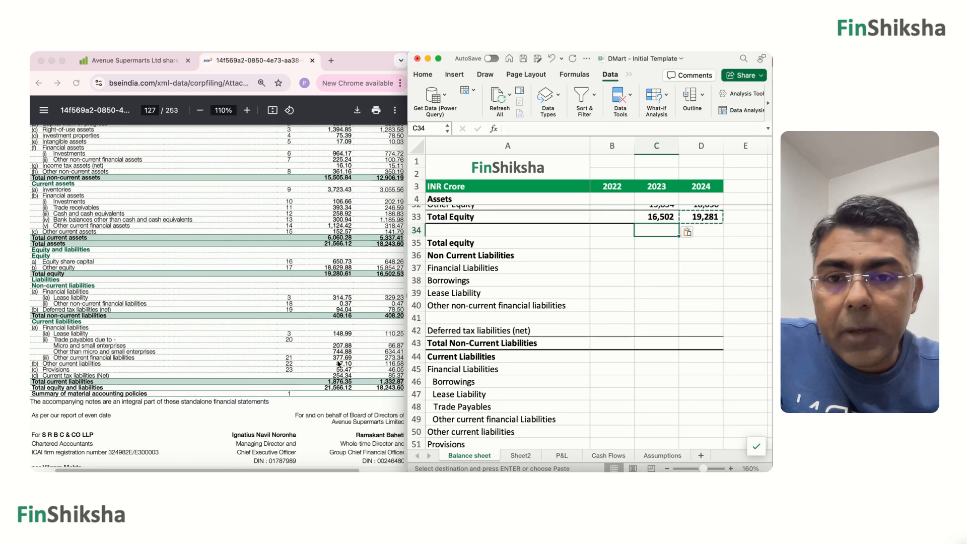
{"action": "scroll", "coordinate": [338, 363], "scroll_direction": "left", "scroll_amount": 3}
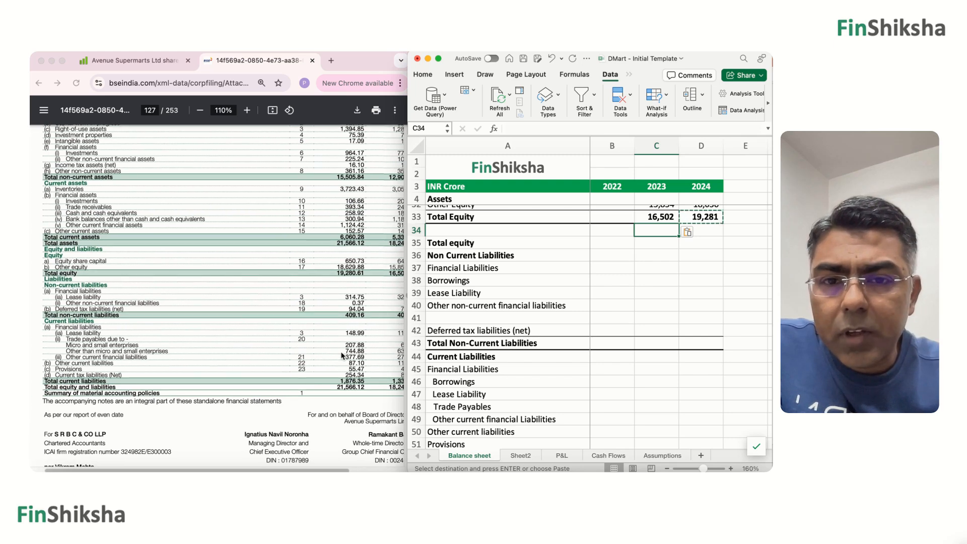
{"action": "scroll", "coordinate": [341, 318], "scroll_direction": "right", "scroll_amount": 2}
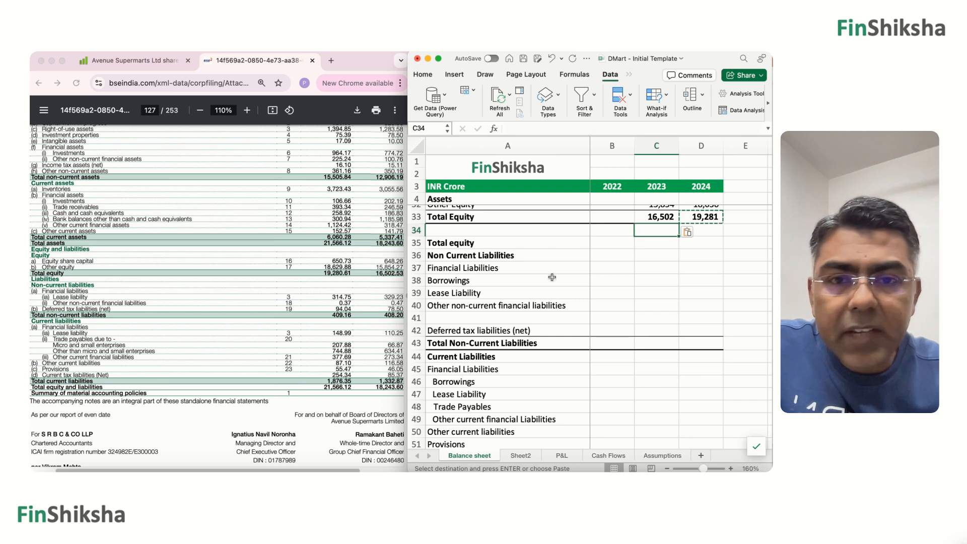
{"action": "left_click", "coordinate": [654, 292]}
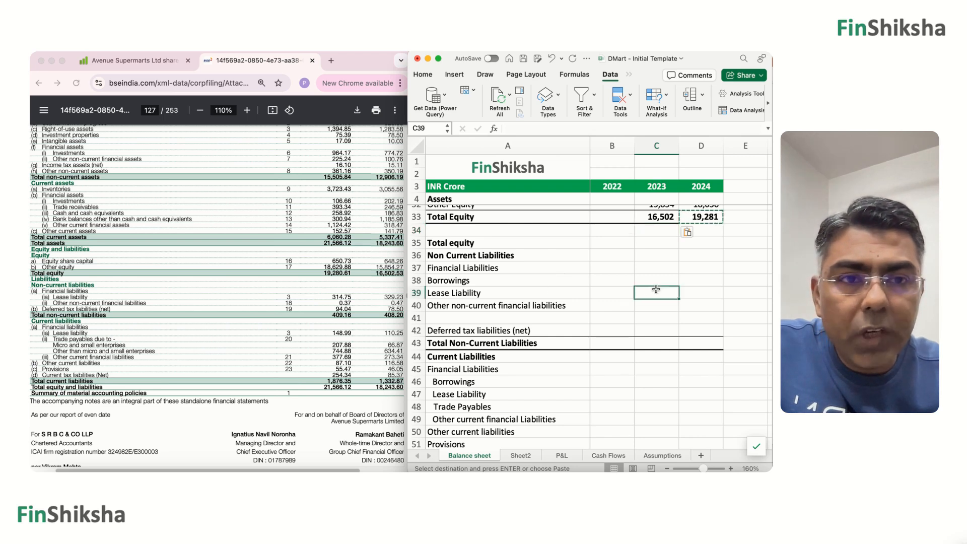
{"action": "left_click", "coordinate": [701, 292]}
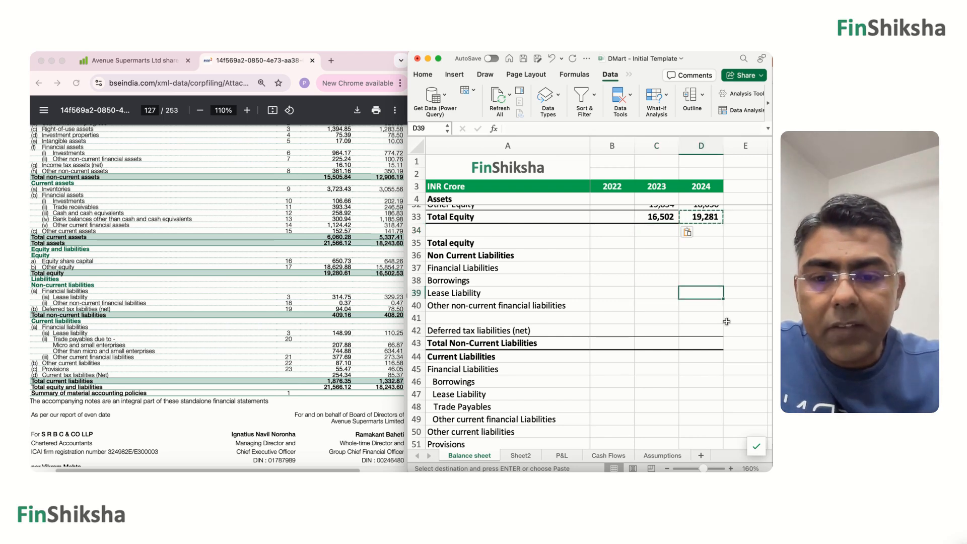
{"action": "type", "text": "315"}
{"action": "key", "text": "Return"}
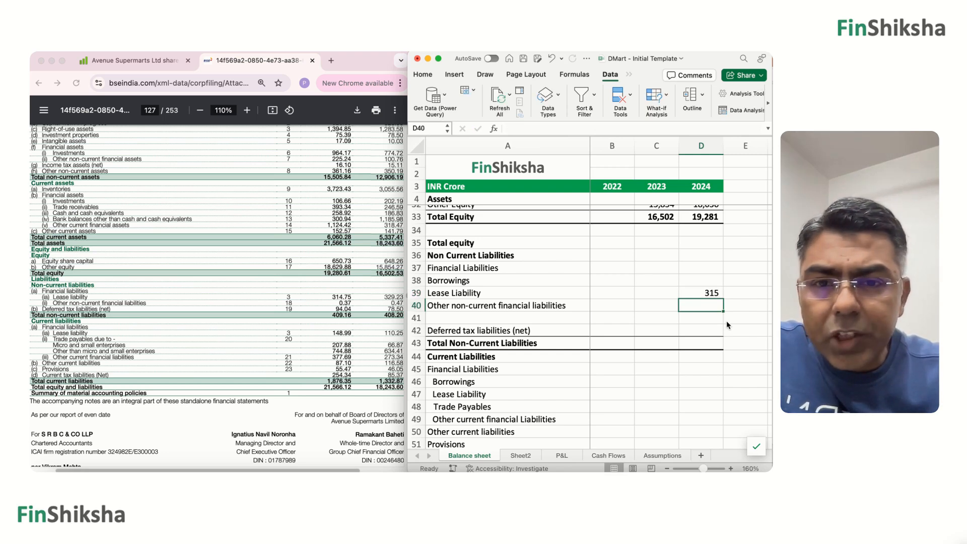
Enter the 2024 values 0 for Other non-current financial liabilities in D40 and 94 for Deferred tax liabilities (net) in D42.
{"action": "type", "text": "0"}
{"action": "key", "text": "Return"}
{"action": "key", "text": "Return"}
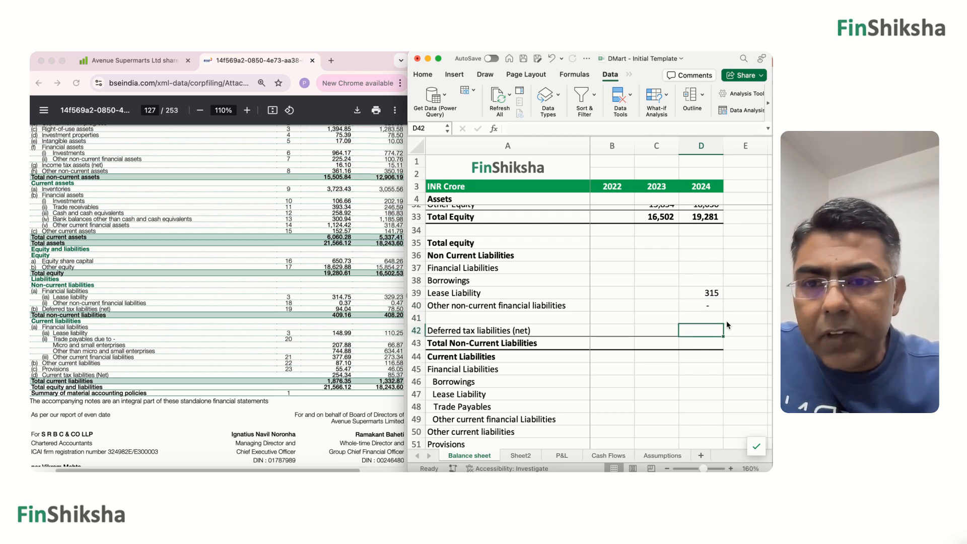
{"action": "type", "text": "94"}
{"action": "key", "text": "Return"}
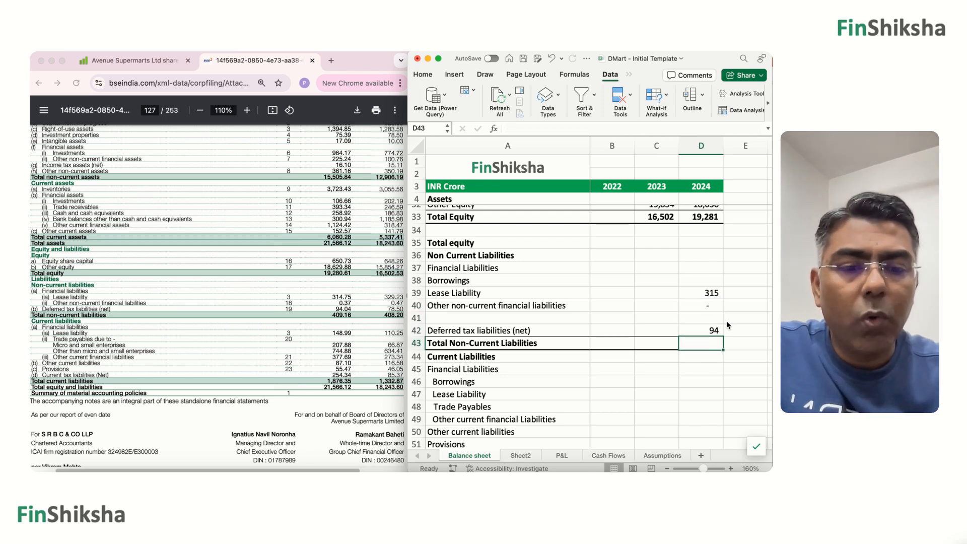
Calculate the 2024 Total Non-Current Liabilities in D43 as the sum of D38:D42.
{"action": "type", "text": "=sum("}
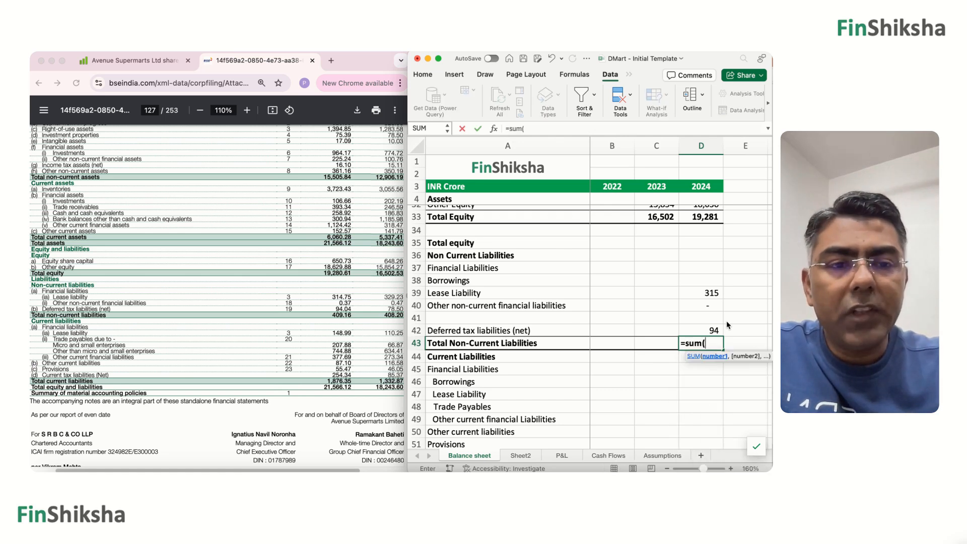
{"action": "key", "text": "Up"}
{"action": "key", "text": "shift+Up"}
{"action": "key", "text": "shift+Up"}
{"action": "key", "text": "shift+Up"}
{"action": "key", "text": "shift+Up"}
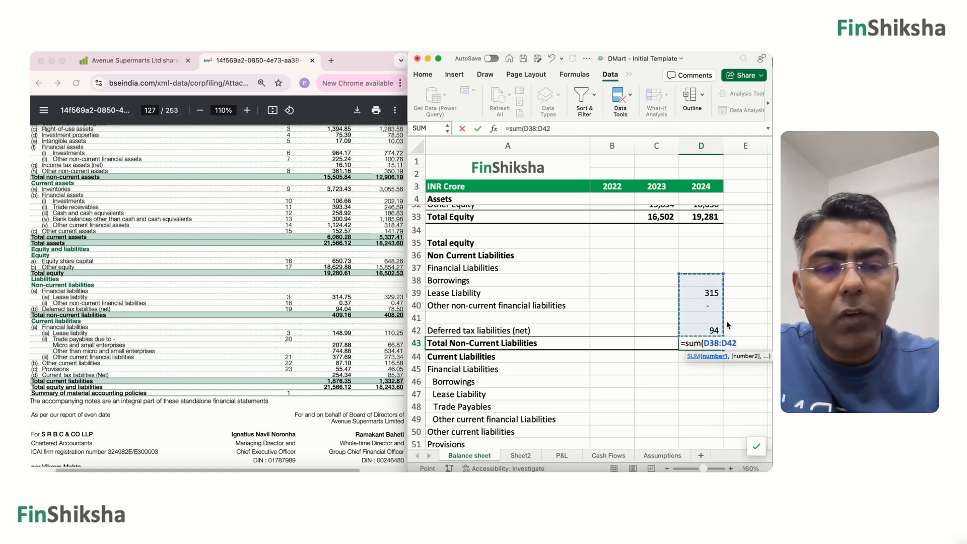
{"action": "key", "text": "Return"}
Enter the 2023 non-current liabilities: 329 for Lease Liability in C39, 0 for other financial liabilities in C40 and 79 for deferred tax in C42.
{"action": "key", "text": "Up"}
{"action": "key", "text": "Up"}
{"action": "key", "text": "Up"}
{"action": "key", "text": "Up"}
{"action": "key", "text": "Up"}
{"action": "key", "text": "Up"}
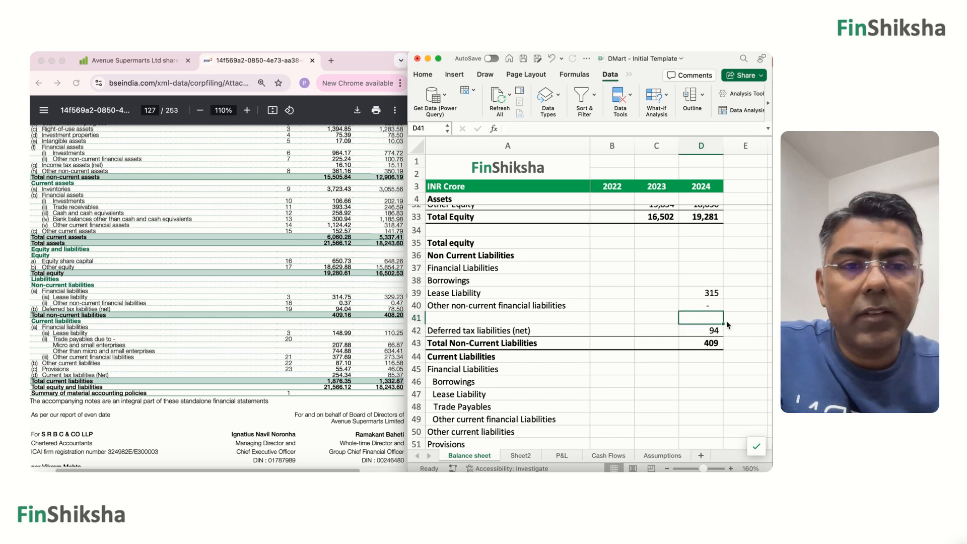
{"action": "key", "text": "Left"}
{"action": "key", "text": "Down"}
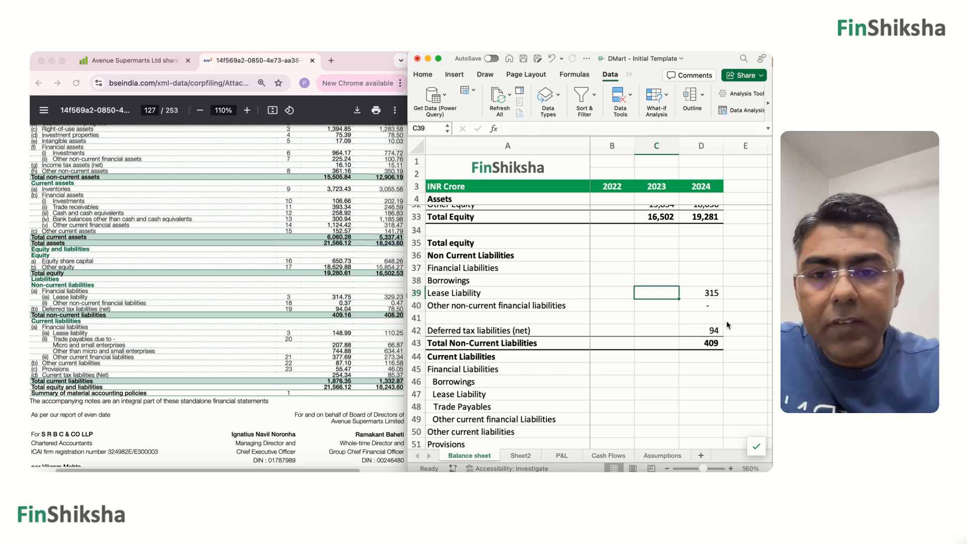
{"action": "type", "text": "329"}
{"action": "key", "text": "Return"}
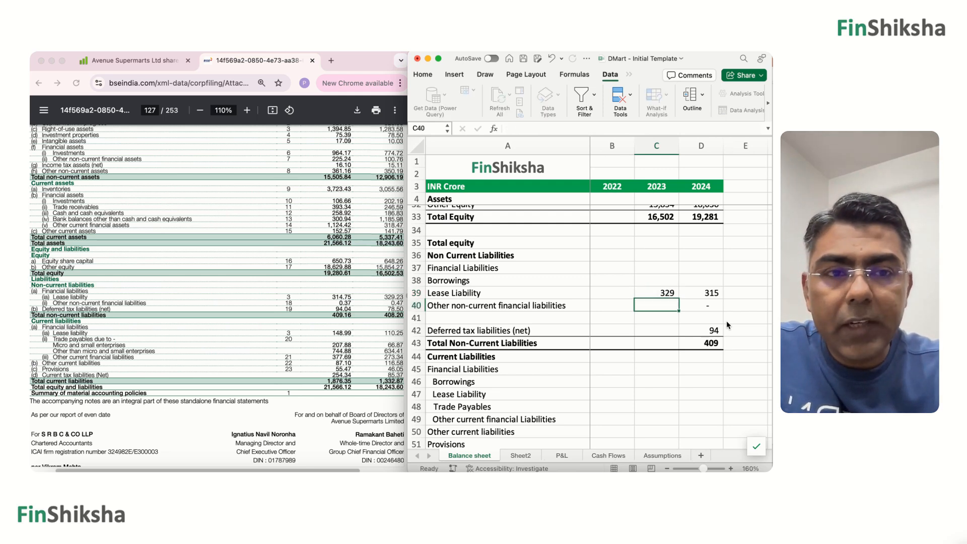
{"action": "type", "text": "0"}
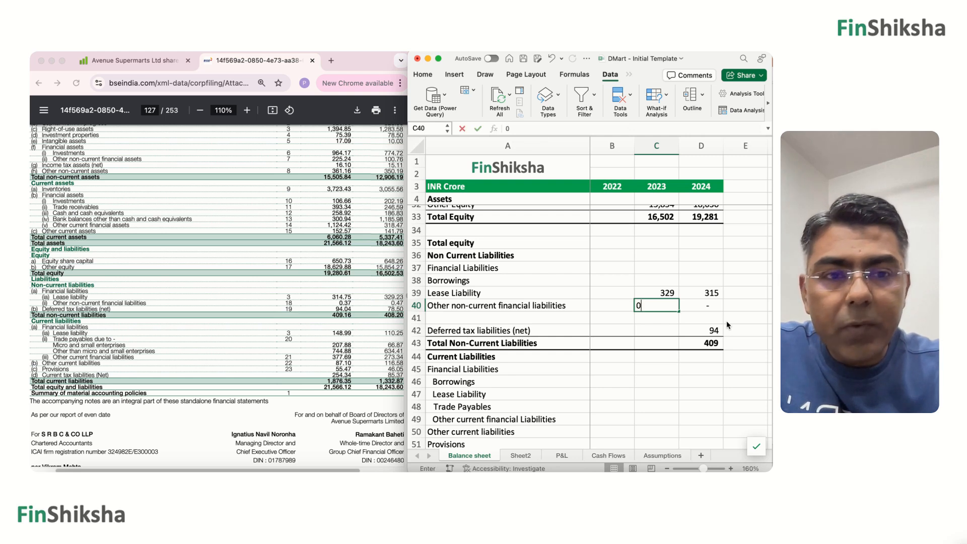
{"action": "key", "text": "Return"}
{"action": "key", "text": "Return"}
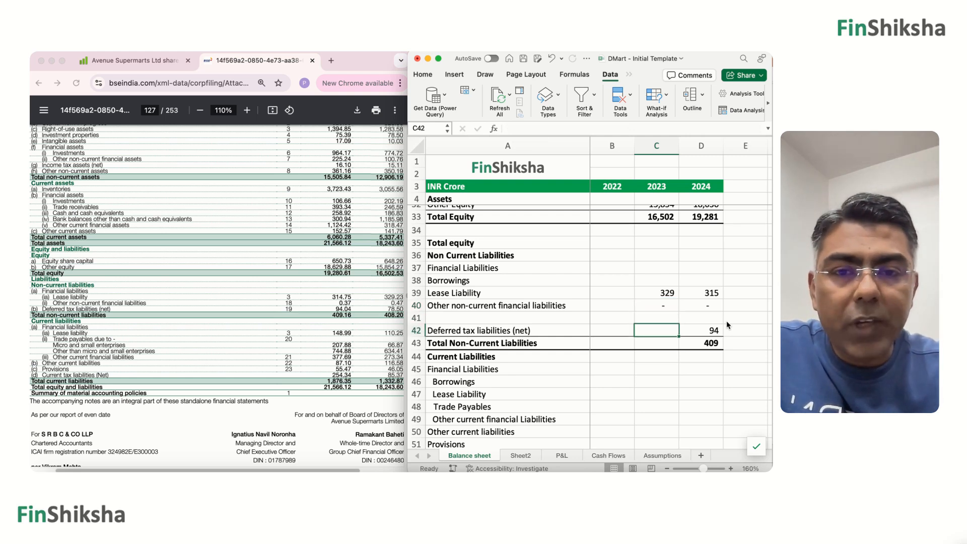
{"action": "type", "text": "79"}
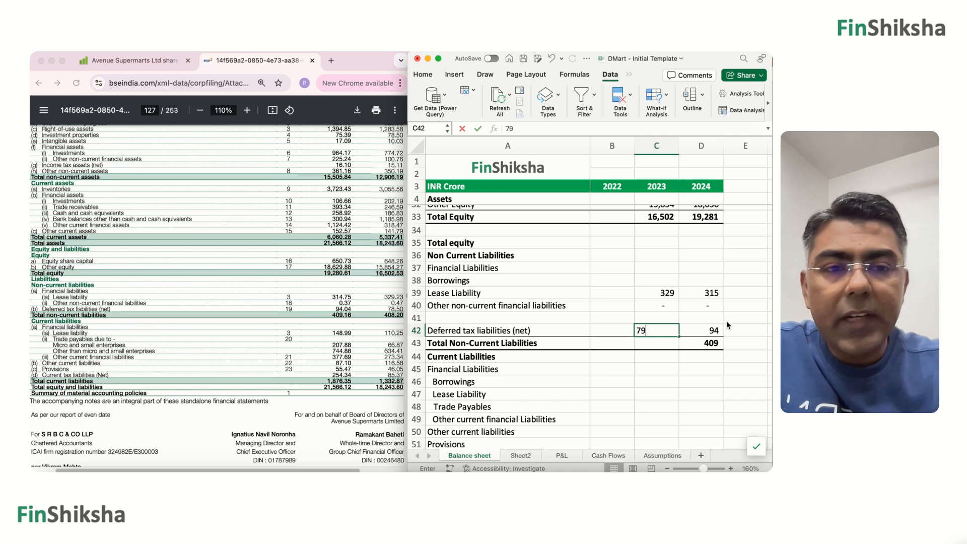
{"action": "key", "text": "Return"}
Copy the Total Non-Current Liabilities formula from D43 into C43 for 2023.
{"action": "key", "text": "Right"}
{"action": "key", "text": "super+c"}
{"action": "key", "text": "Left"}
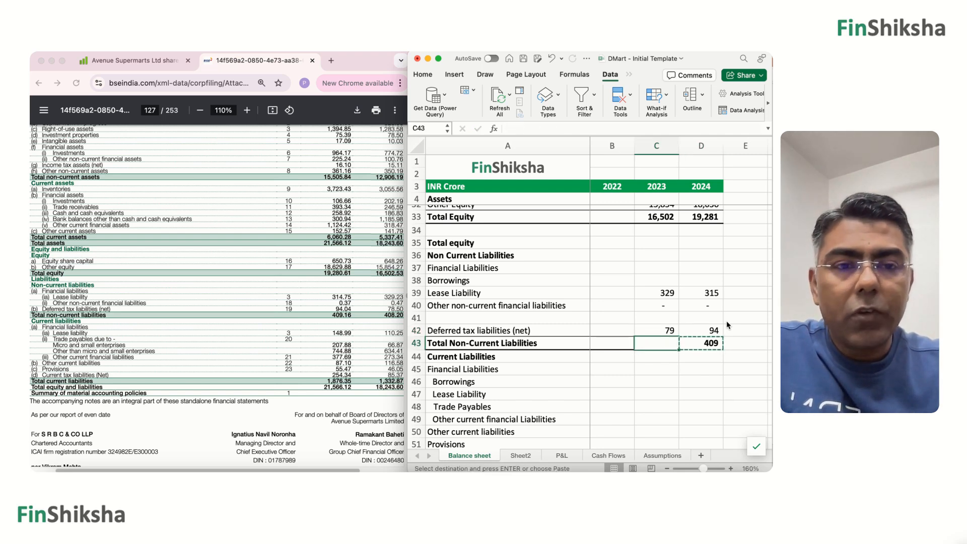
{"action": "key", "text": "super+v"}
{"action": "key", "text": "Right"}
{"action": "key", "text": "Up"}
{"action": "key", "text": "Up"}
{"action": "key", "text": "Up"}
{"action": "key", "text": "Up"}
{"action": "key", "text": "Up"}
{"action": "key", "text": "Up"}
{"action": "key", "text": "Up"}
{"action": "key", "text": "Up"}
{"action": "key", "text": "Up"}
{"action": "key", "text": "Up"}
{"action": "key", "text": "Up"}
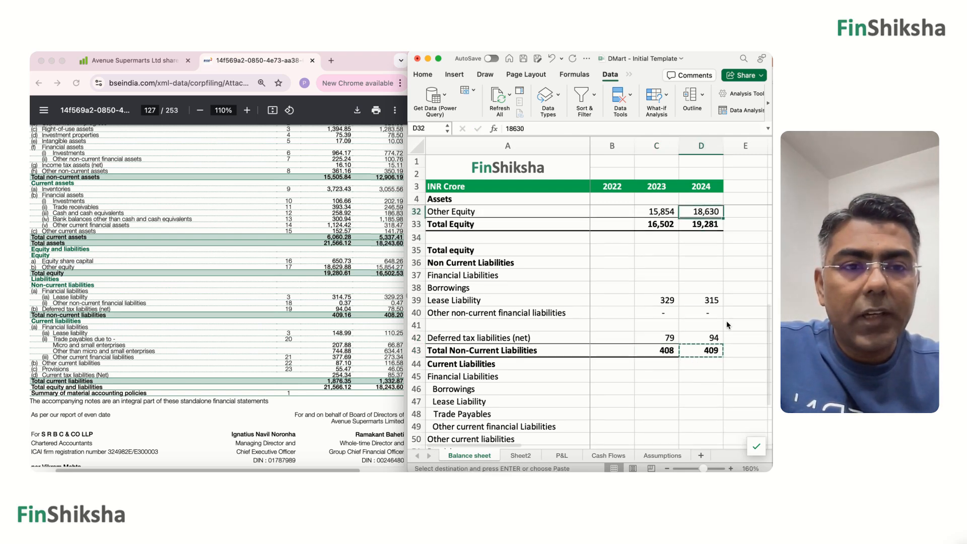
{"action": "key", "text": "Down"}
{"action": "key", "text": "Down"}
{"action": "key", "text": "Down"}
{"action": "key", "text": "Down"}
{"action": "key", "text": "Down"}
{"action": "key", "text": "Down"}
{"action": "key", "text": "Down"}
{"action": "key", "text": "Down"}
{"action": "key", "text": "Down"}
{"action": "key", "text": "Down"}
{"action": "key", "text": "Down"}
{"action": "key", "text": "Down"}
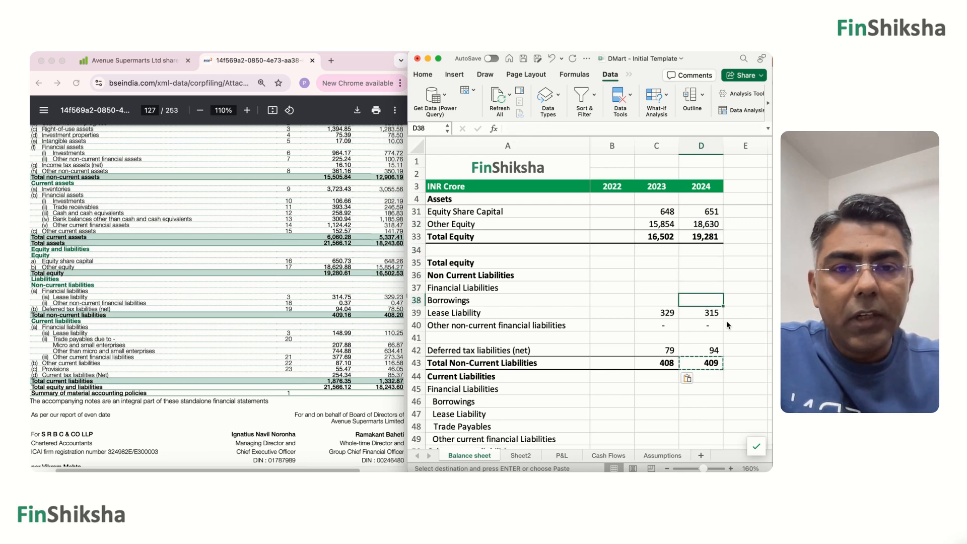
{"action": "key", "text": "Down"}
{"action": "key", "text": "Down"}
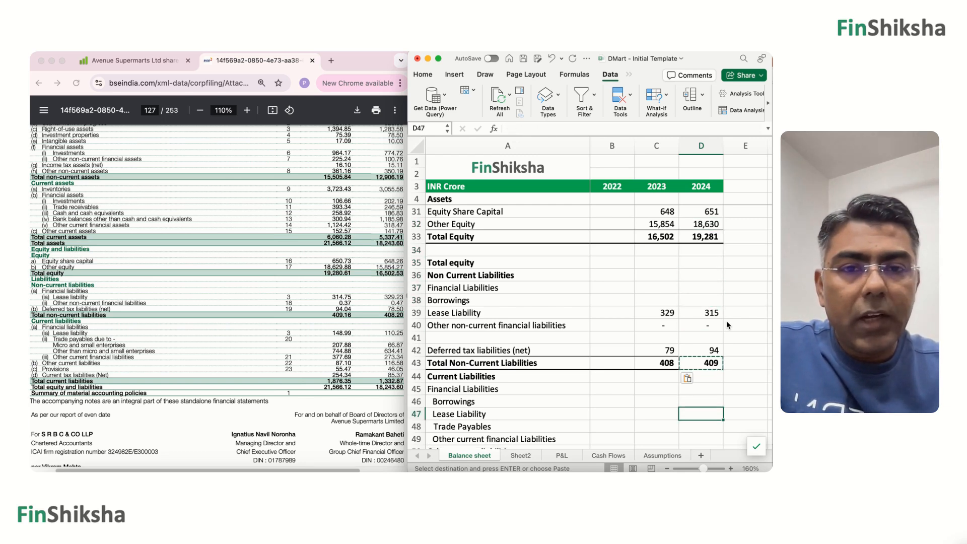
Clear the redundant "Total equity" label from A35 above the Non Current Liabilities section.
{"action": "key", "text": "Up"}
{"action": "key", "text": "Up"}
{"action": "key", "text": "Up"}
{"action": "key", "text": "Up"}
{"action": "key", "text": "Up"}
{"action": "key", "text": "Up"}
{"action": "key", "text": "Up"}
{"action": "key", "text": "Up"}
{"action": "key", "text": "Up"}
{"action": "key", "text": "Up"}
{"action": "key", "text": "Up"}
{"action": "key", "text": "Left"}
{"action": "key", "text": "Left"}
{"action": "key", "text": "Left"}
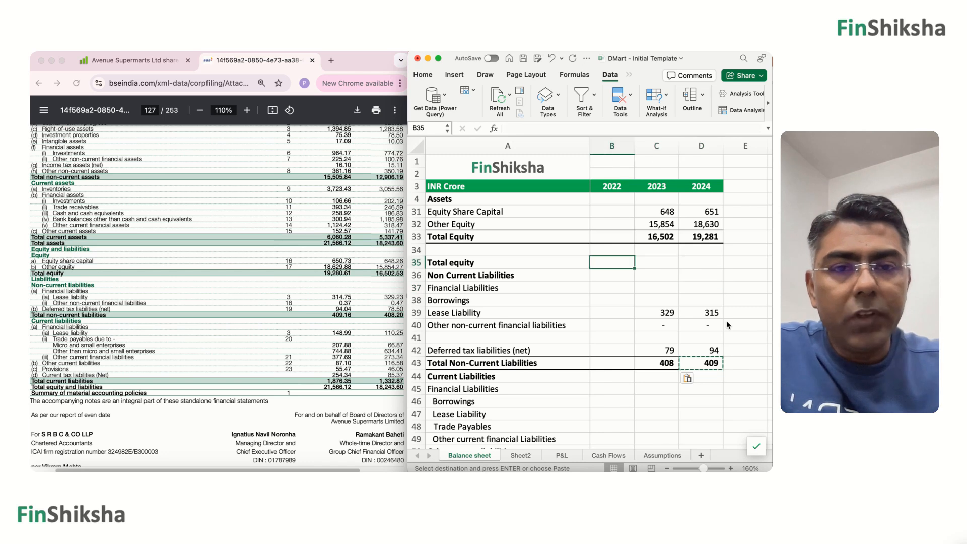
{"action": "key", "text": "Delete"}
{"action": "key", "text": "Up"}
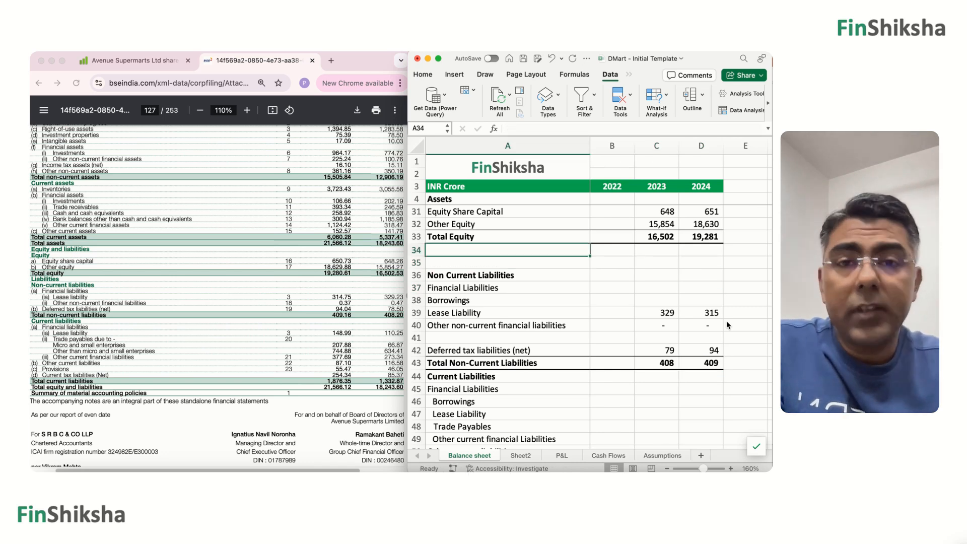
Look over the remaining Current Liabilities, Total equity and Liabilities, and Check rows at the end of the balance sheet.
{"action": "key", "text": "Down"}
{"action": "key", "text": "Down"}
{"action": "key", "text": "Down"}
{"action": "key", "text": "Down"}
{"action": "key", "text": "Down"}
{"action": "key", "text": "Down"}
{"action": "key", "text": "Down"}
{"action": "key", "text": "Down"}
{"action": "key", "text": "Down"}
{"action": "key", "text": "Down"}
{"action": "key", "text": "Down"}
{"action": "key", "text": "Down"}
{"action": "key", "text": "Down"}
{"action": "key", "text": "Down"}
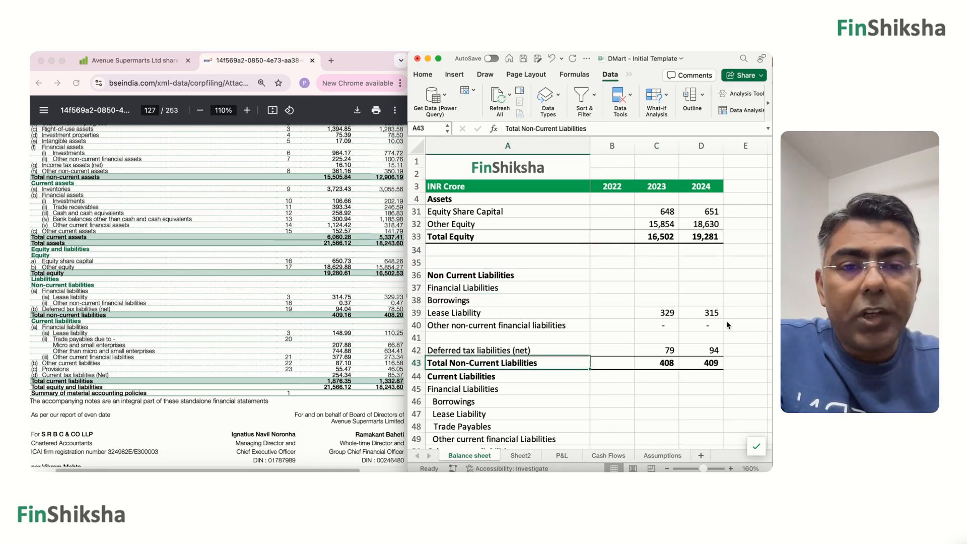
{"action": "key", "text": "Down"}
{"action": "key", "text": "Down"}
{"action": "key", "text": "Down"}
{"action": "key", "text": "Down"}
{"action": "key", "text": "Down"}
{"action": "key", "text": "Down"}
{"action": "key", "text": "Down"}
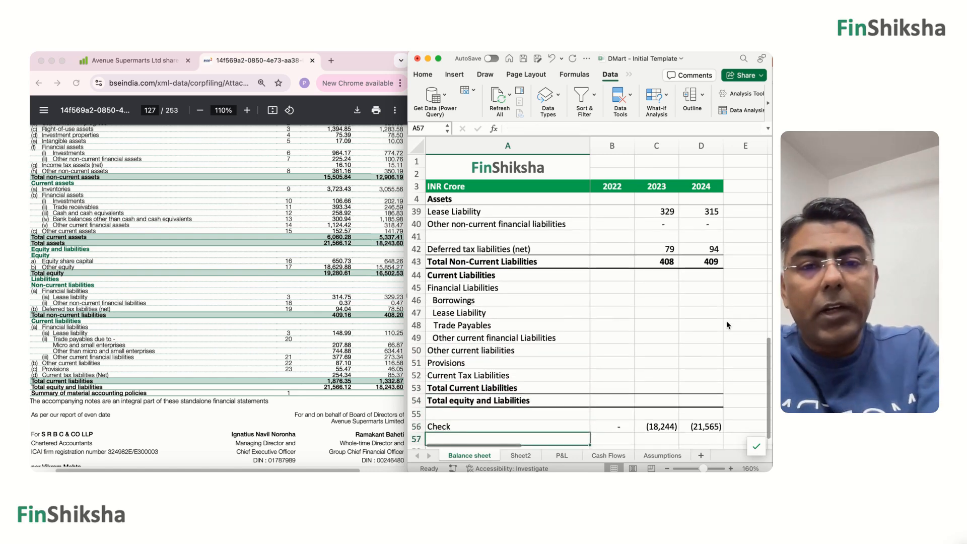
{"action": "key", "text": "Up"}
{"action": "key", "text": "Up"}
{"action": "key", "text": "Up"}
{"action": "key", "text": "Up"}
{"action": "key", "text": "Up"}
{"action": "key", "text": "Up"}
{"action": "key", "text": "Up"}
{"action": "key", "text": "Up"}
{"action": "key", "text": "Up"}
{"action": "key", "text": "Up"}
{"action": "key", "text": "Up"}
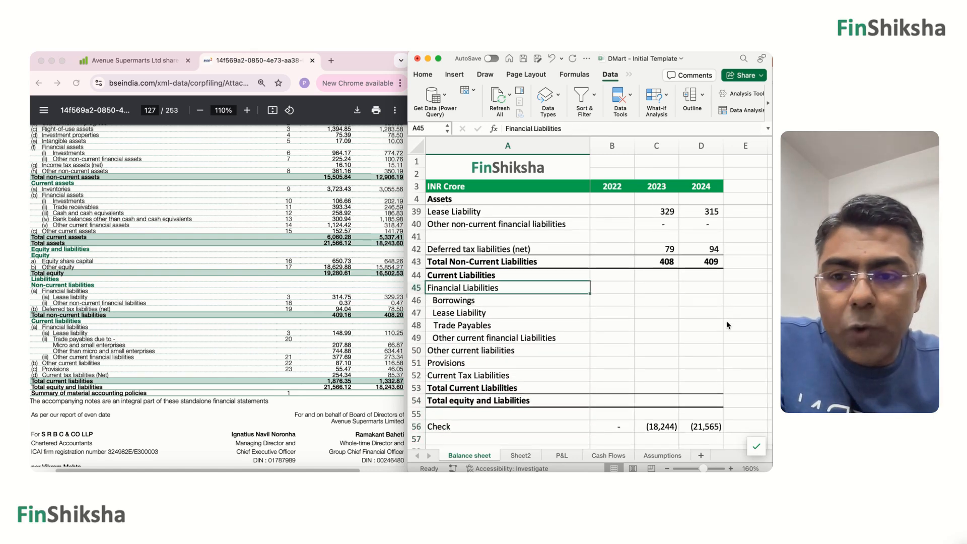
Enter 149 as the 2024 current Lease Liability in D47.
{"action": "key", "text": "Down"}
{"action": "key", "text": "Right"}
{"action": "key", "text": "Right"}
{"action": "key", "text": "Right"}
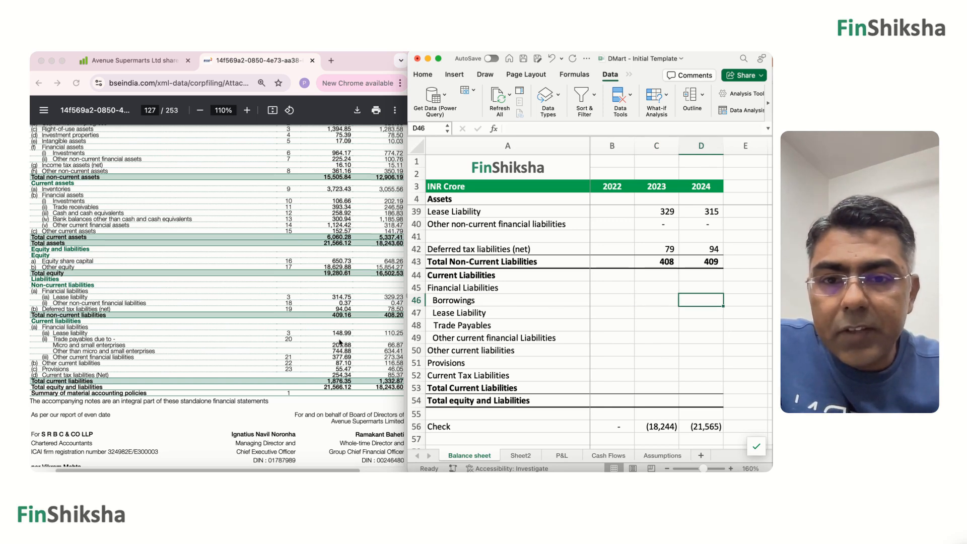
{"action": "left_click", "coordinate": [712, 315]}
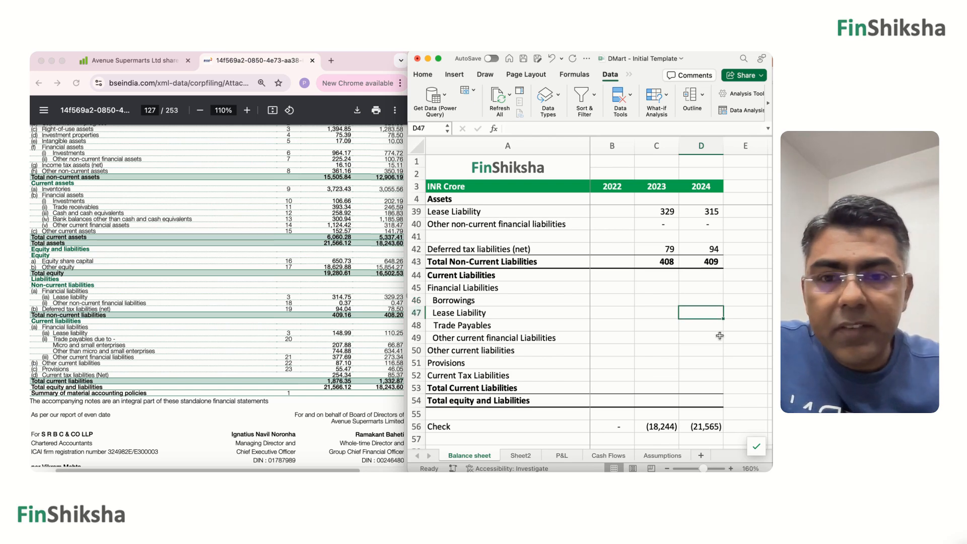
{"action": "type", "text": "149"}
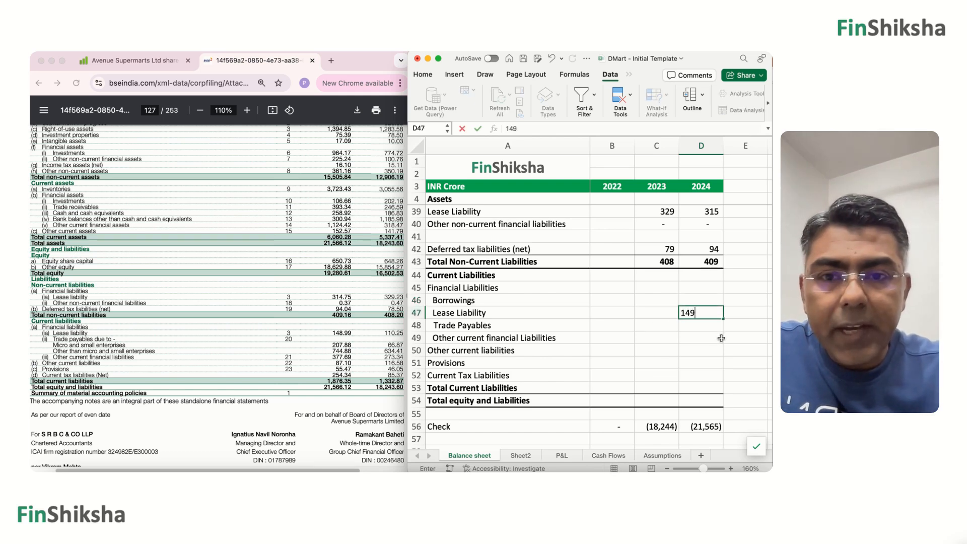
{"action": "key", "text": "Return"}
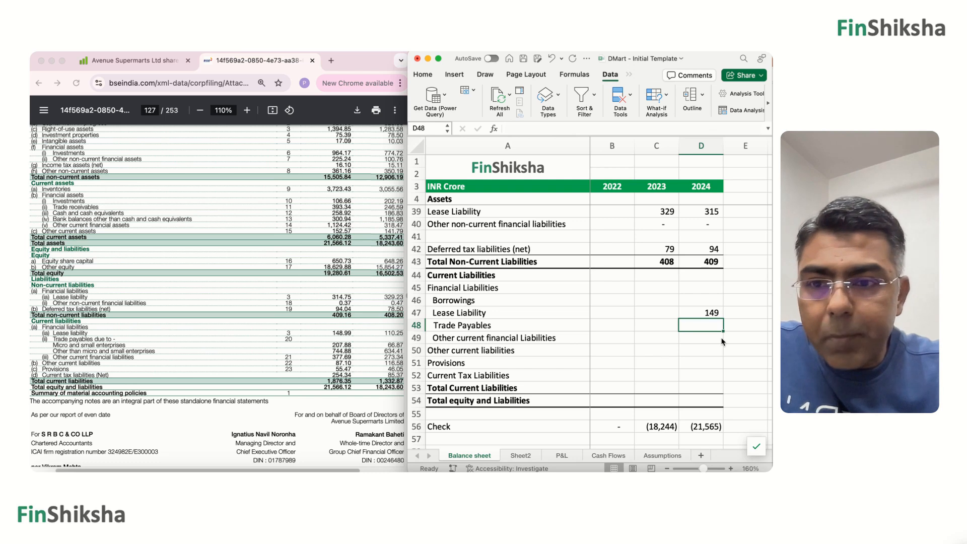
Enter the 2024 Trade Payables in D48 as =208+745, adding both trade payables lines from the annual report.
{"action": "left_click", "coordinate": [333, 348]}
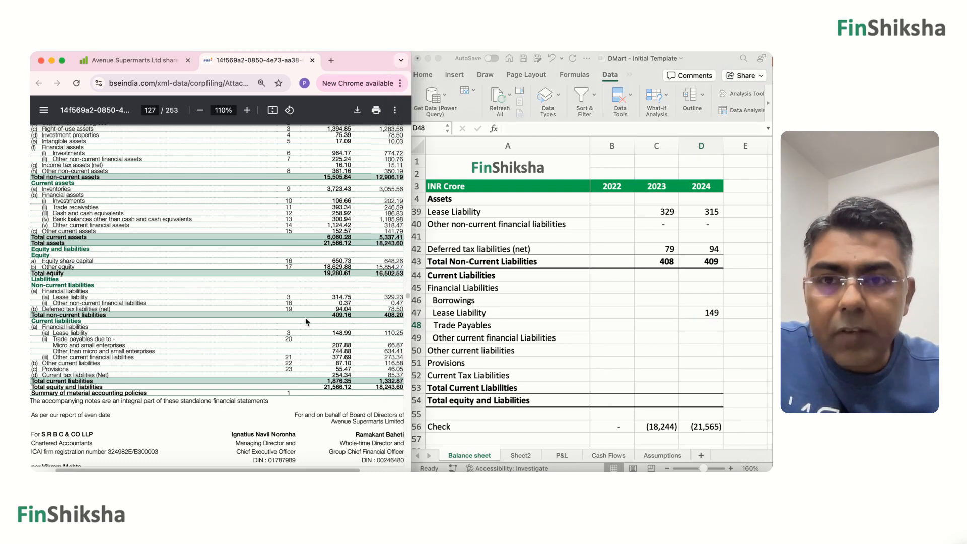
{"action": "left_click", "coordinate": [247, 110]}
{"action": "left_click", "coordinate": [247, 110]}
{"action": "left_click", "coordinate": [247, 110]}
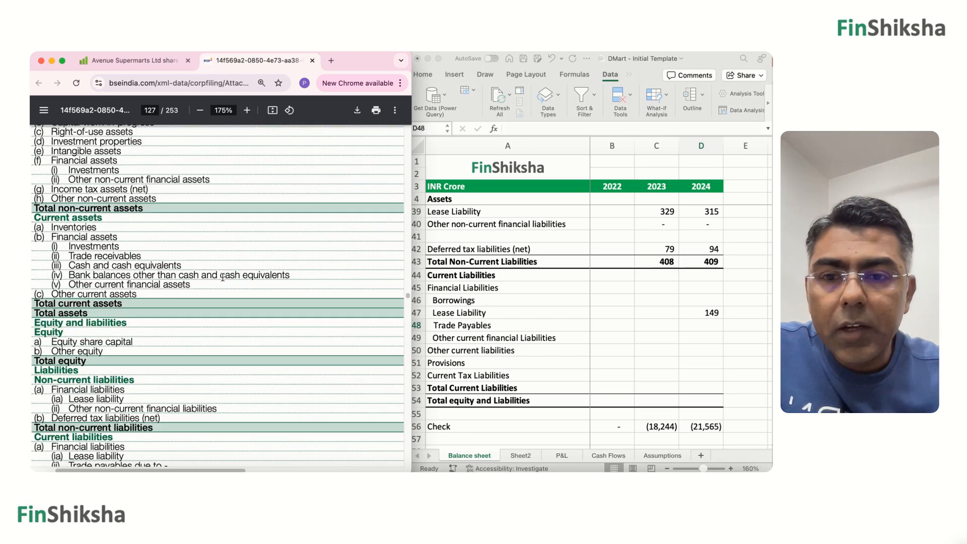
{"action": "scroll", "coordinate": [222, 276], "scroll_direction": "down", "scroll_amount": 5}
{"action": "scroll", "coordinate": [205, 297], "scroll_direction": "right", "scroll_amount": 2}
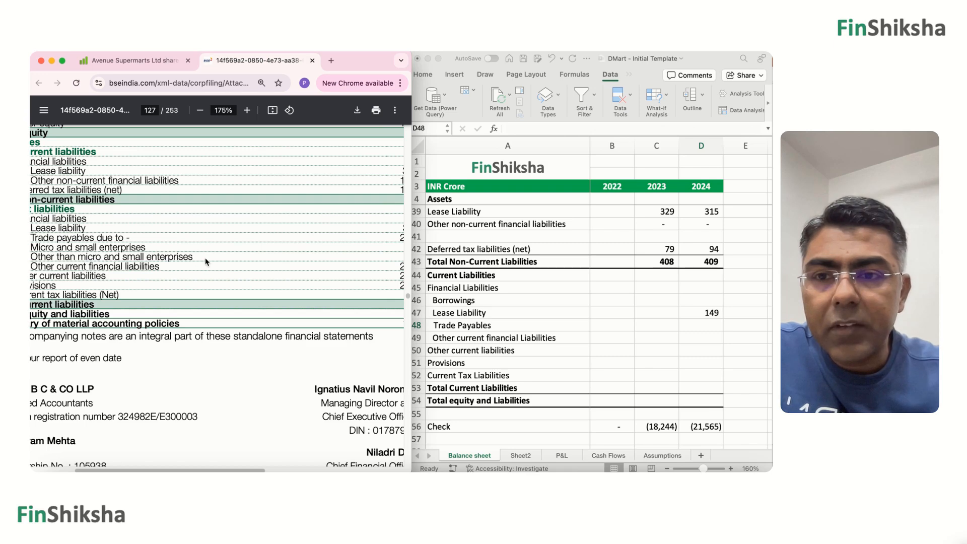
{"action": "scroll", "coordinate": [206, 261], "scroll_direction": "right", "scroll_amount": 4}
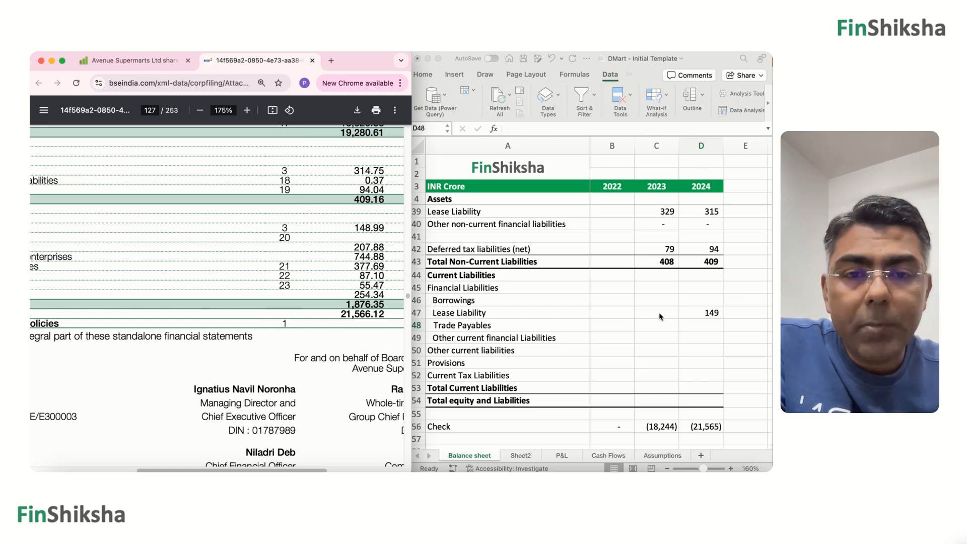
{"action": "left_click", "coordinate": [694, 327]}
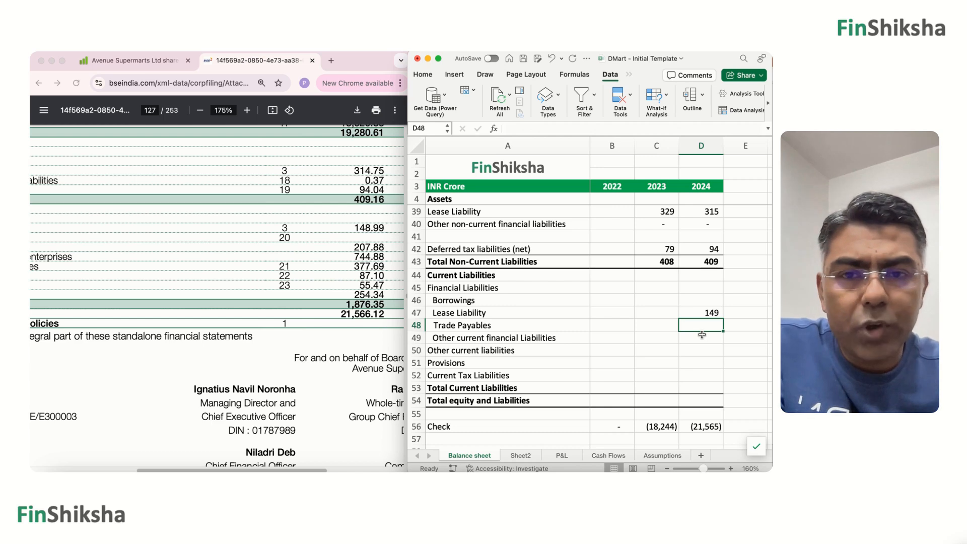
{"action": "type", "text": "=208"}
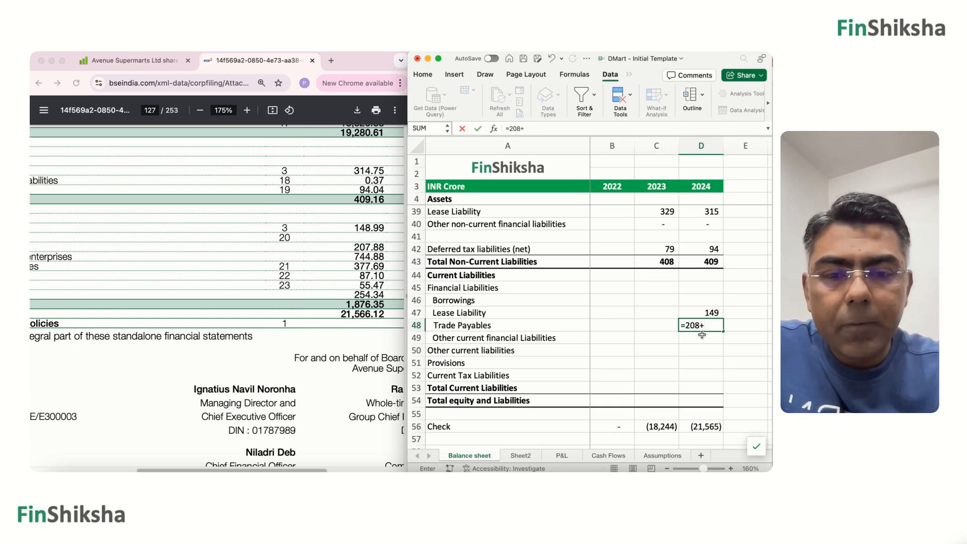
{"action": "type", "text": "+74"}
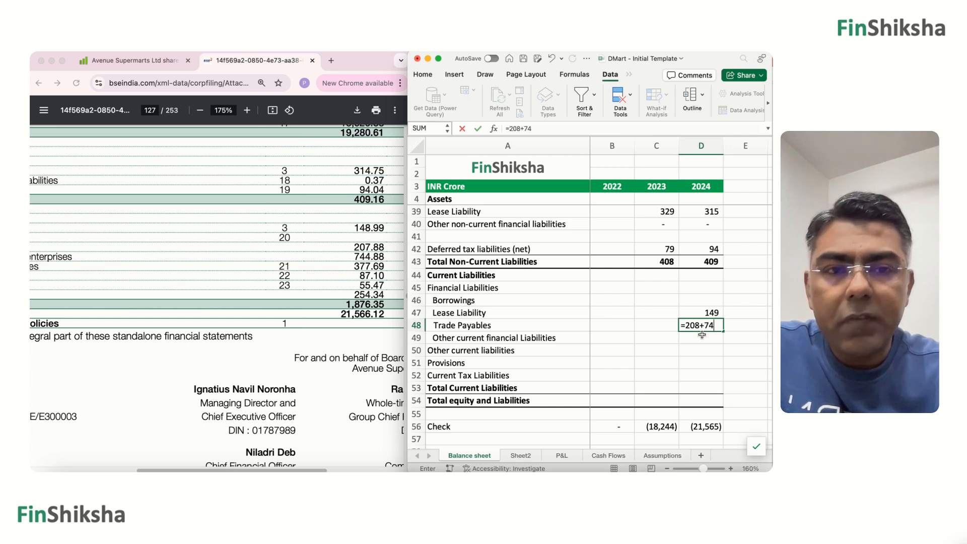
{"action": "type", "text": "5"}
{"action": "key", "text": "Return"}
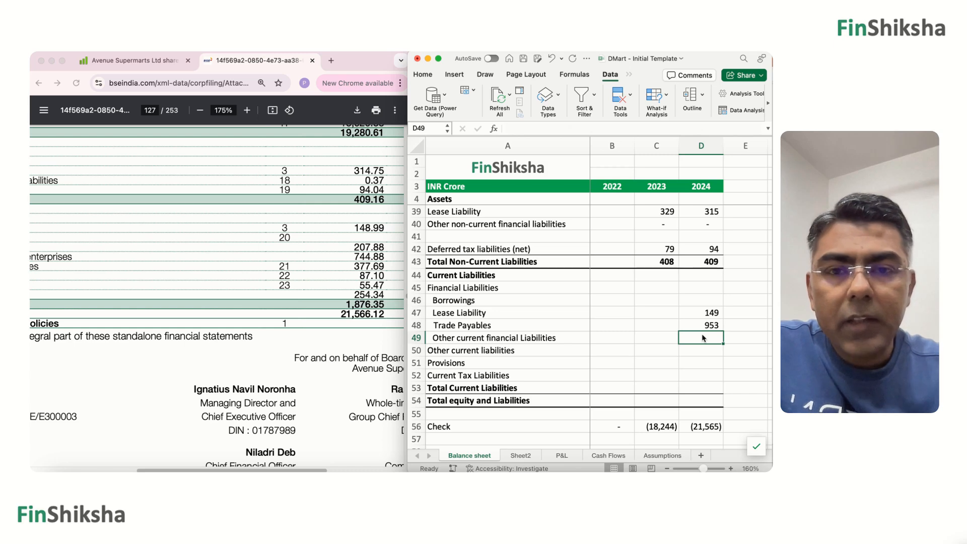
Enter the 2024 values 378 for Other current financial Liabilities in D49 and 87 for Other current liabilities in D50.
{"action": "left_click", "coordinate": [200, 110]}
{"action": "left_click", "coordinate": [200, 110]}
{"action": "left_click", "coordinate": [201, 111]}
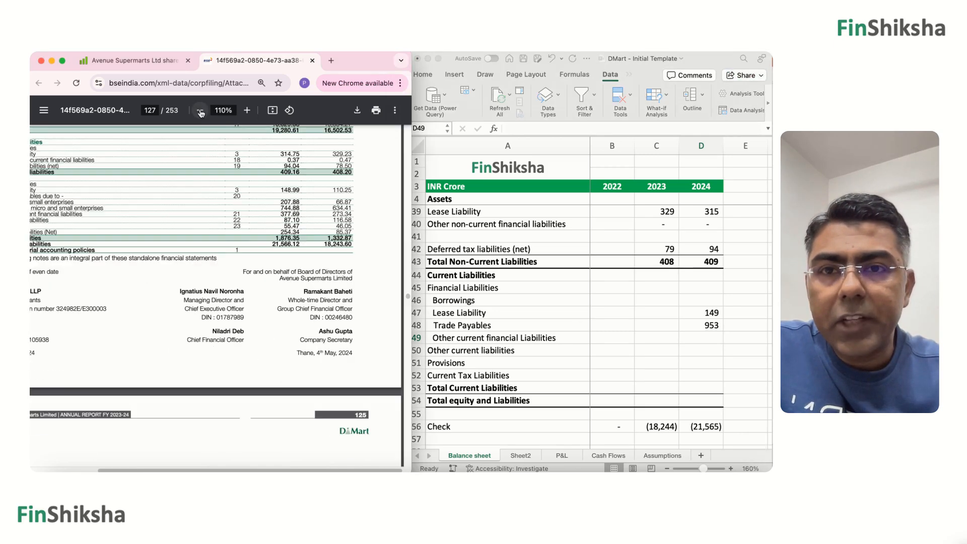
{"action": "scroll", "coordinate": [224, 228], "scroll_direction": "up", "scroll_amount": 3}
{"action": "scroll", "coordinate": [224, 227], "scroll_direction": "left", "scroll_amount": 2}
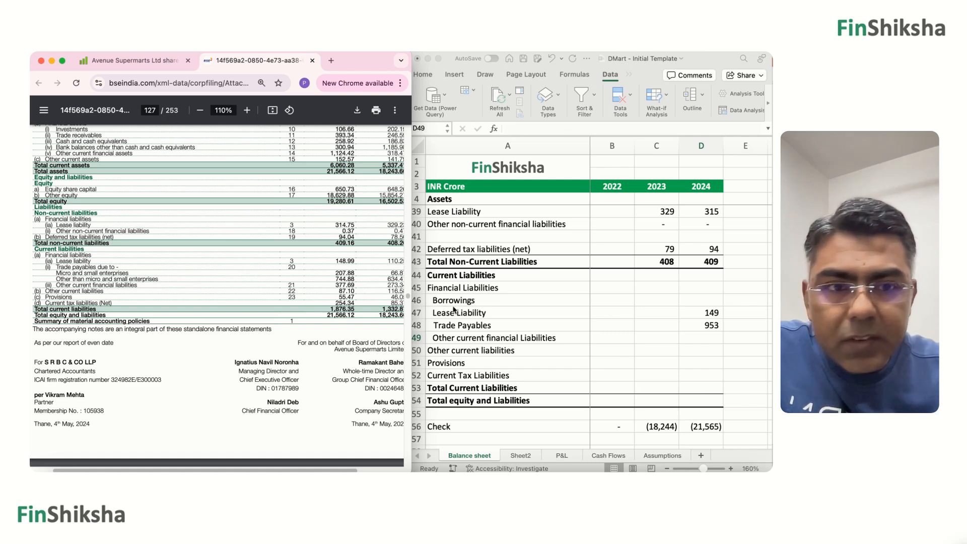
{"action": "left_click", "coordinate": [712, 342]}
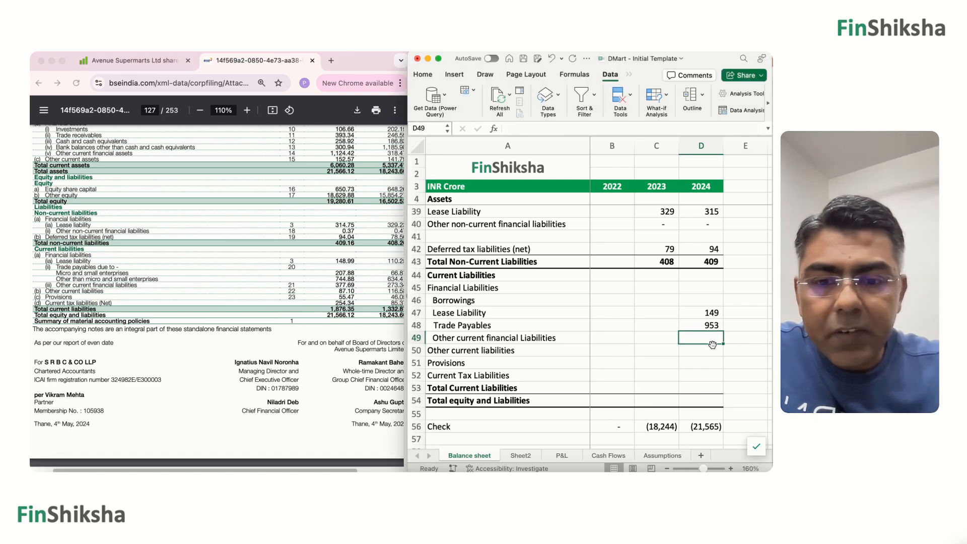
{"action": "type", "text": "378"}
{"action": "key", "text": "Return"}
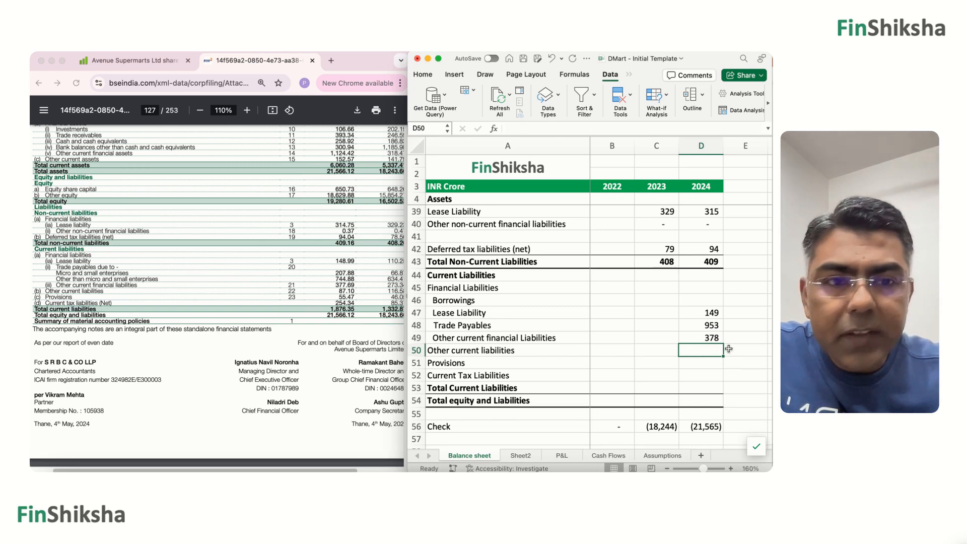
{"action": "type", "text": "87"}
{"action": "key", "text": "Return"}
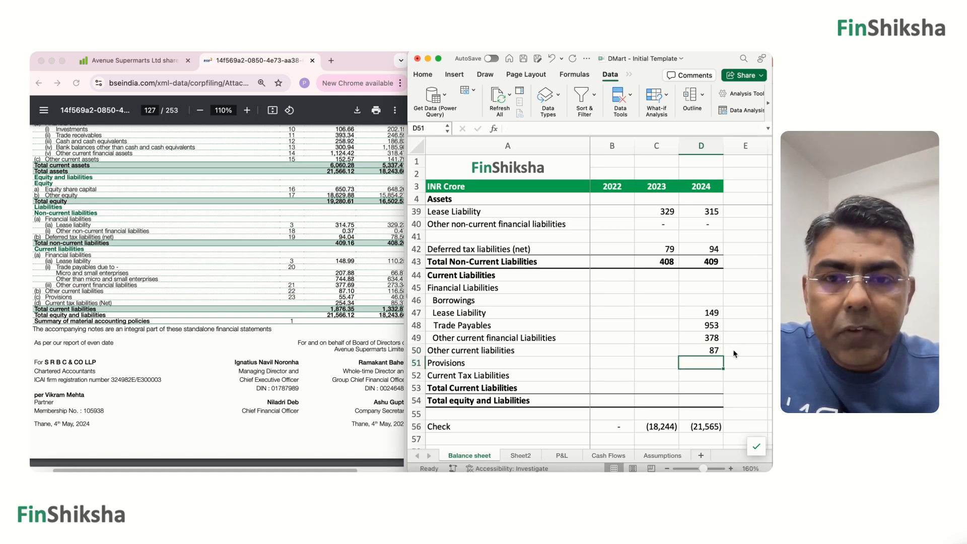
Enter the 2024 values 55 for Provisions in D51 and 254 for Current Tax Liabilities in D52.
{"action": "type", "text": "55"}
{"action": "key", "text": "Return"}
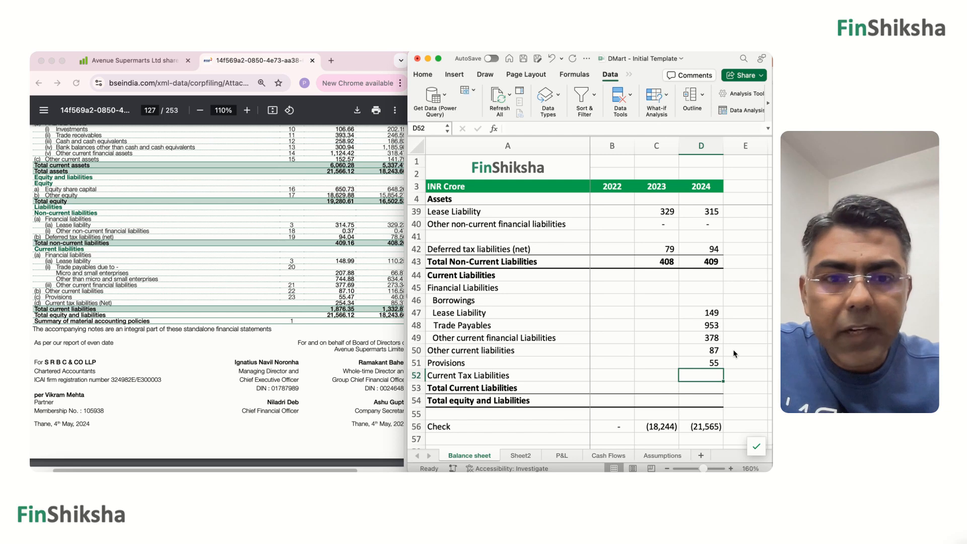
{"action": "type", "text": "25"}
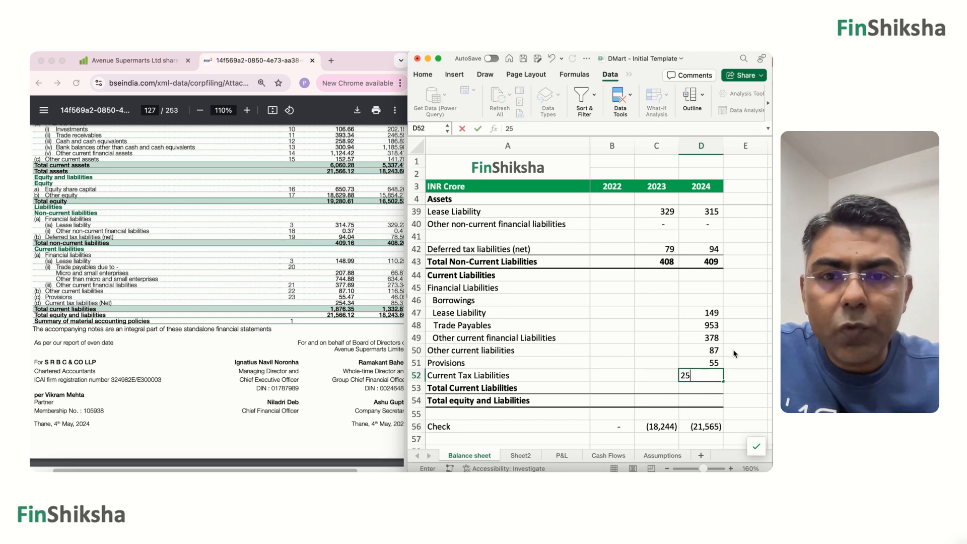
{"action": "type", "text": "4"}
{"action": "key", "text": "Return"}
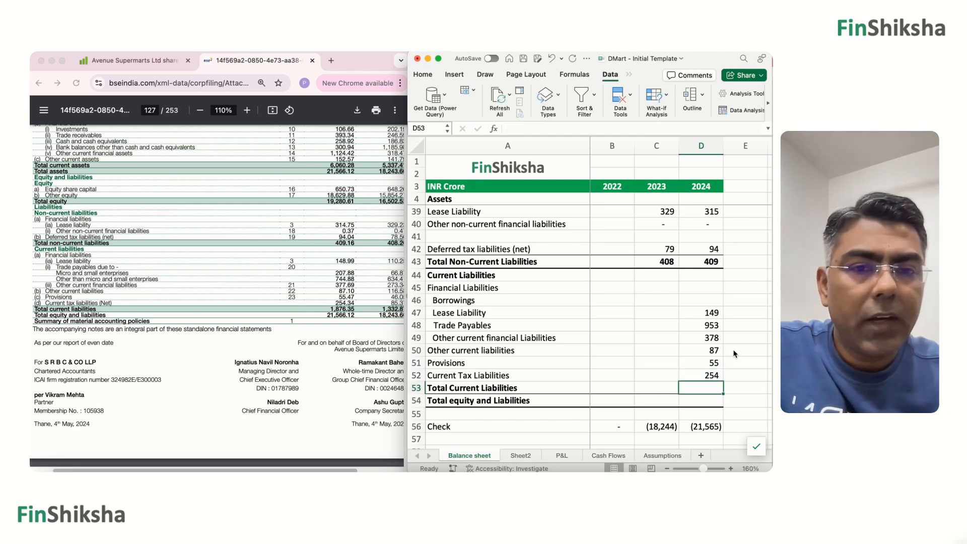
Total the 2024 current liabilities in D53 with =SUM(D46:D52), including the empty Borrowings row.
{"action": "key", "text": "super+shift+t"}
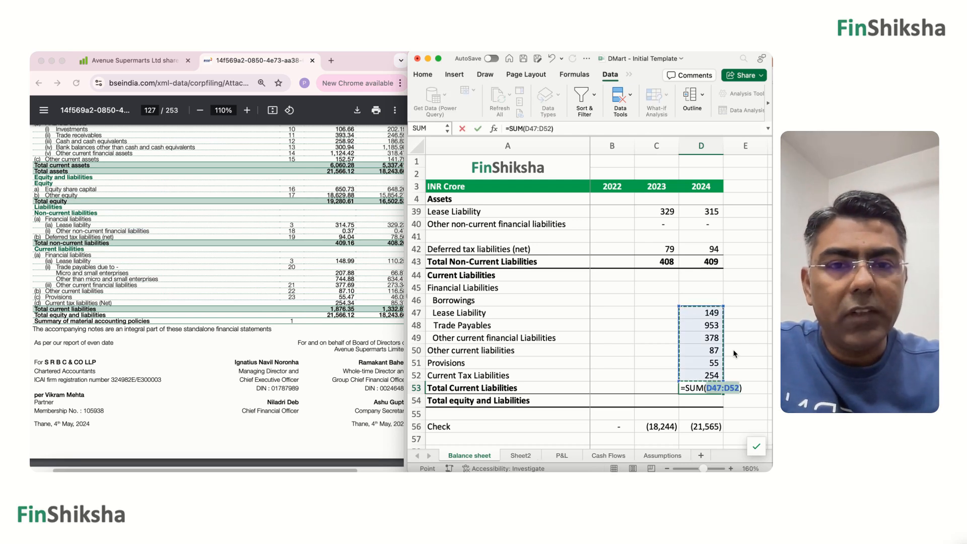
{"action": "key", "text": "super+Return"}
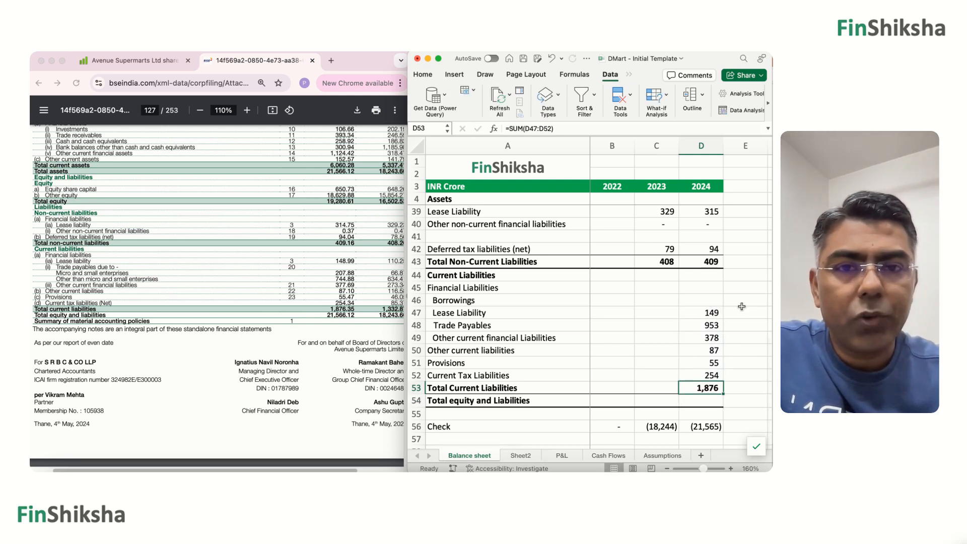
{"action": "double_click", "coordinate": [697, 386]}
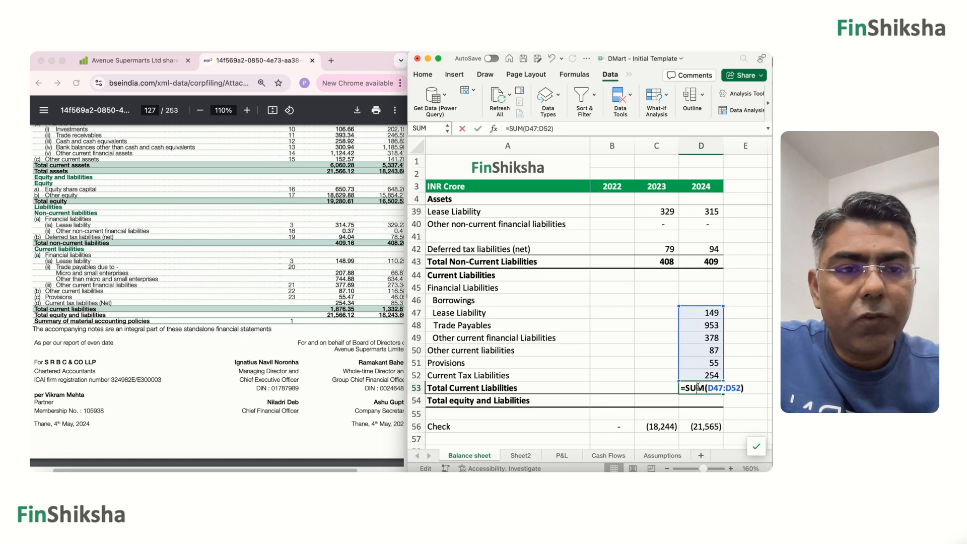
{"action": "left_click_drag", "start_coordinate": [723, 306], "coordinate": [722, 294]}
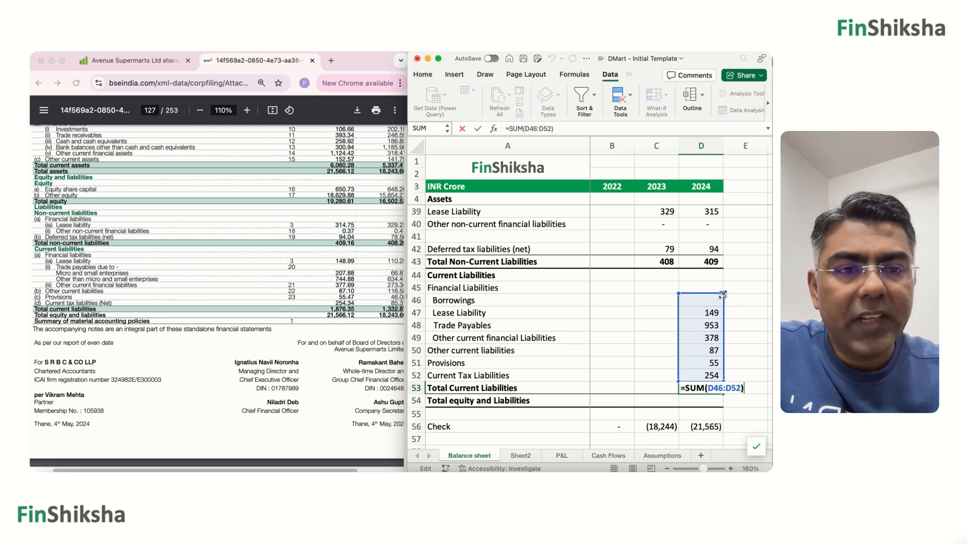
{"action": "key", "text": "super+Return"}
Copy the Total Current Liabilities formula from D53 into C53 for 2023.
{"action": "key", "text": "super+c"}
{"action": "key", "text": "Left"}
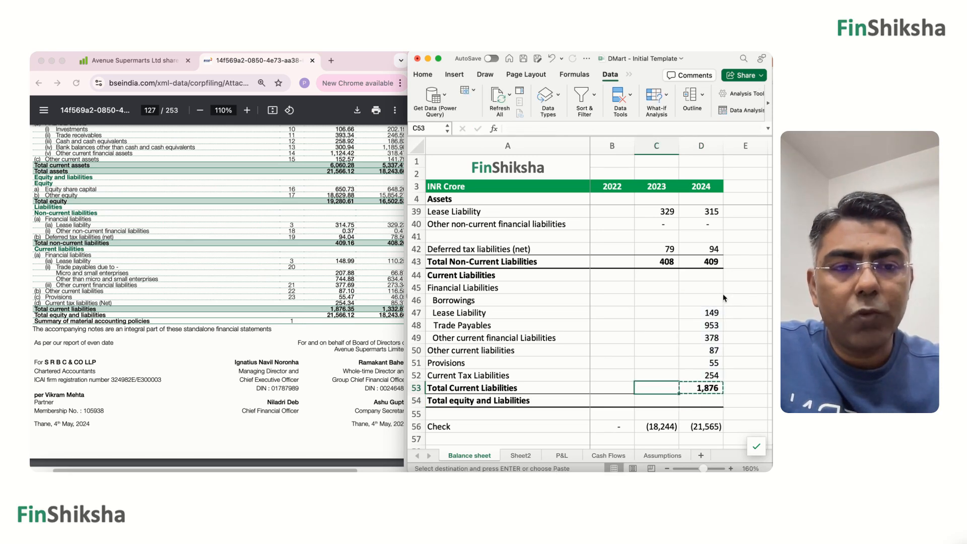
{"action": "key", "text": "super+v"}
Enter 110 as the 2023 current Lease Liability in C47.
{"action": "key", "text": "Right"}
{"action": "key", "text": "Up"}
{"action": "key", "text": "Up"}
{"action": "key", "text": "Up"}
{"action": "key", "text": "Up"}
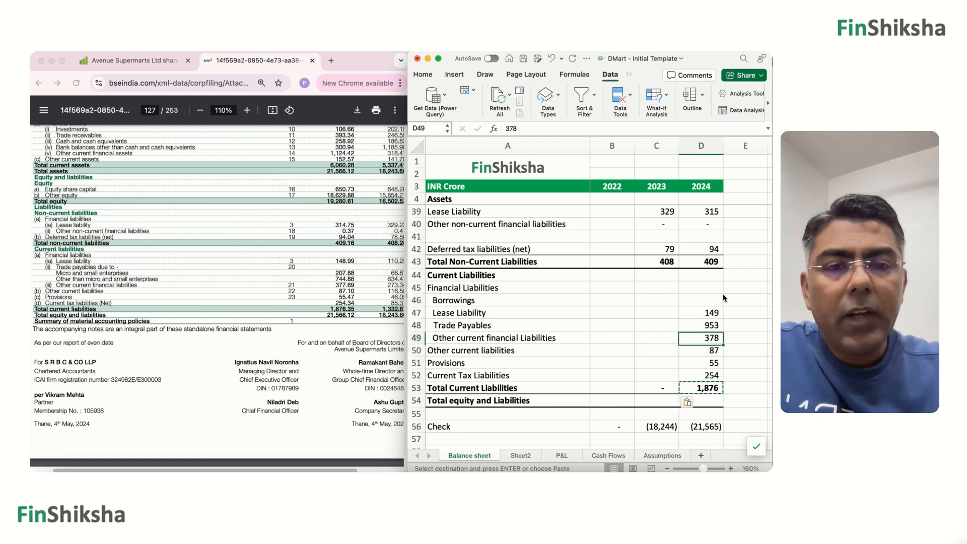
{"action": "key", "text": "Left"}
{"action": "key", "text": "Up"}
{"action": "key", "text": "Up"}
{"action": "type", "text": "11"}
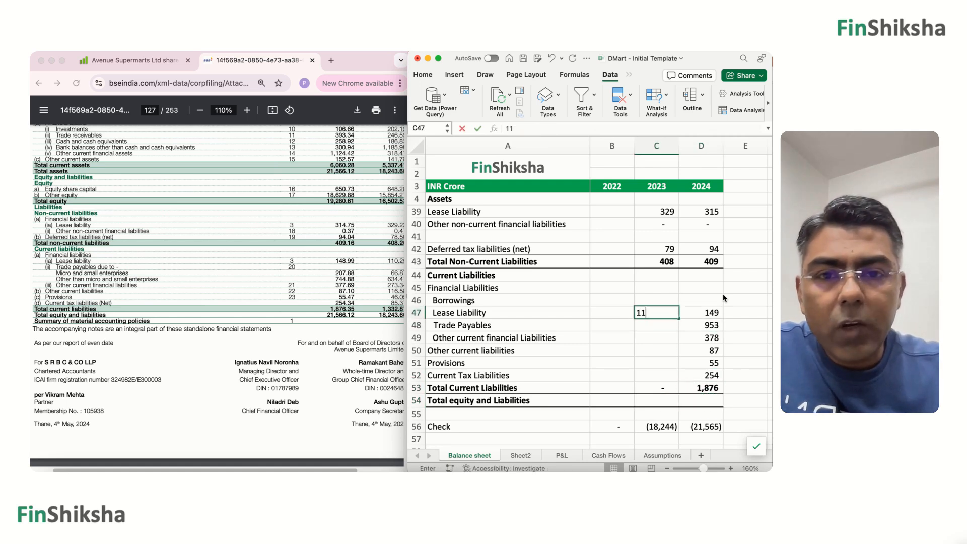
{"action": "type", "text": "0"}
{"action": "key", "text": "Return"}
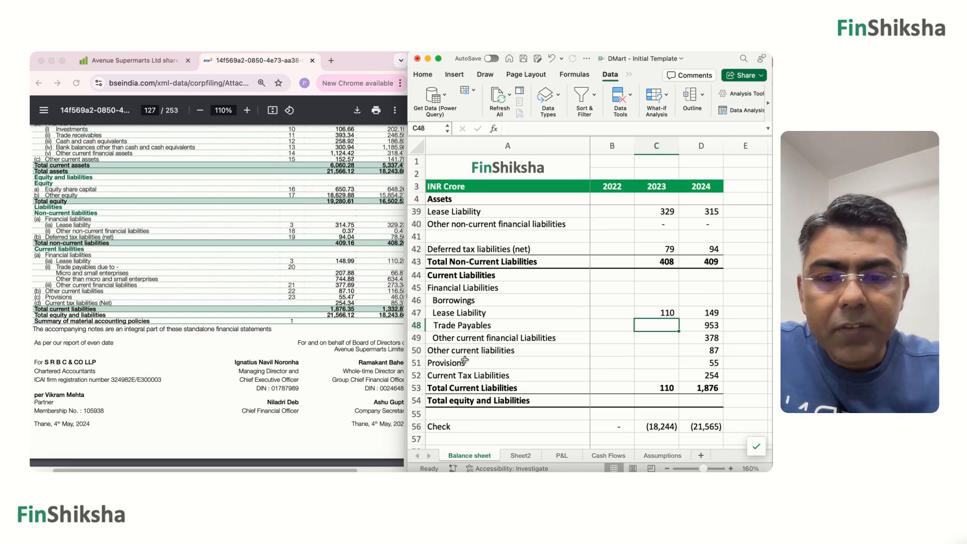
Enter the 2023 Trade Payables in C48 as =67+634, adding both trade payables lines from the annual report.
{"action": "type", "text": "67"}
{"action": "key", "text": "Return"}
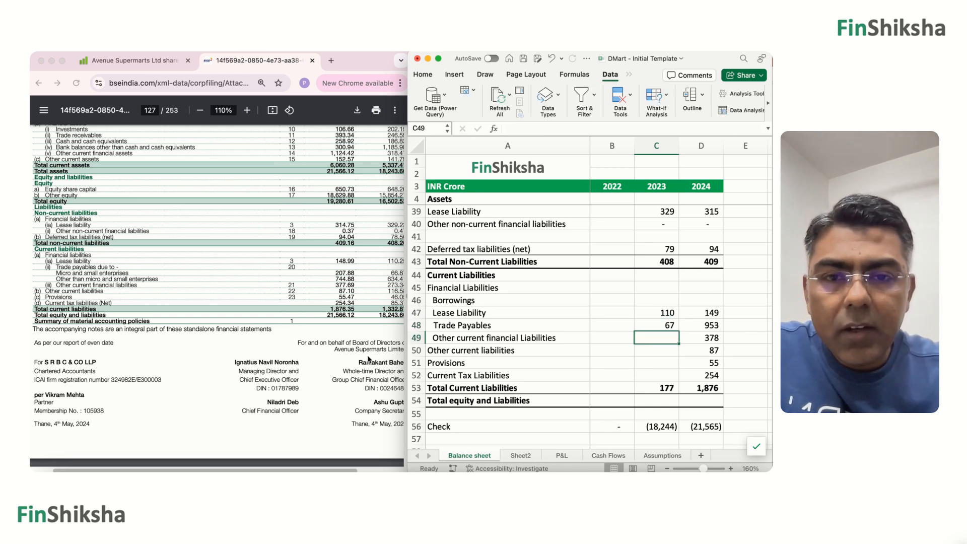
{"action": "scroll", "coordinate": [368, 358], "scroll_direction": "right", "scroll_amount": 2}
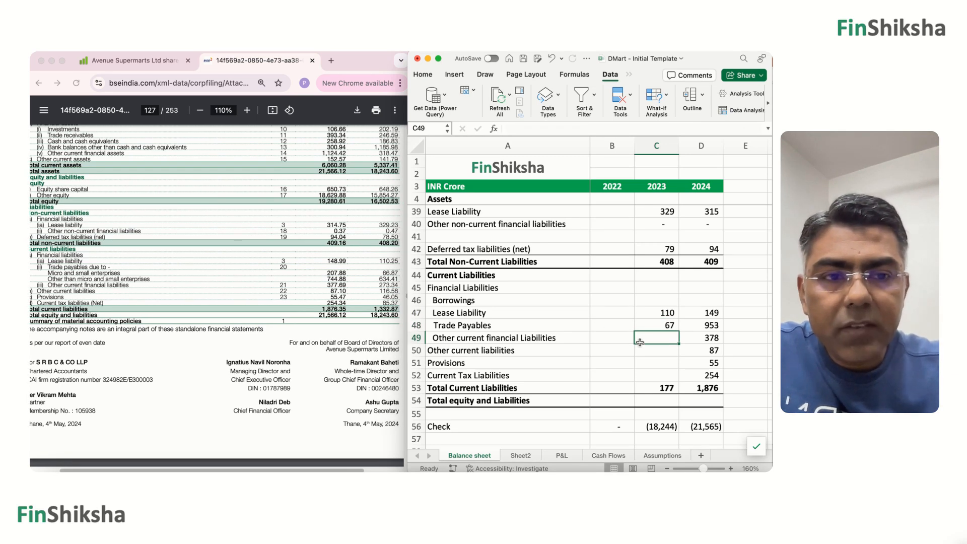
{"action": "key", "text": "Up"}
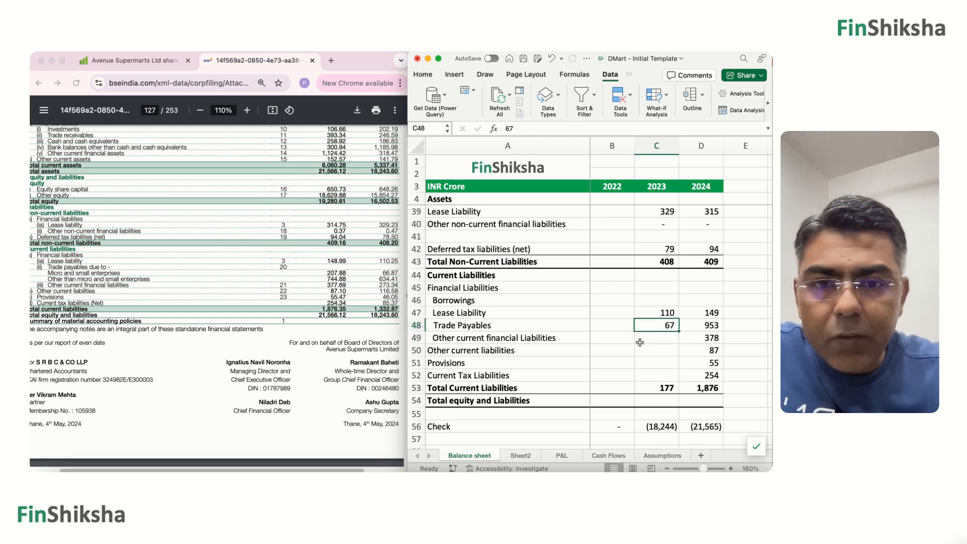
{"action": "type", "text": "=67"}
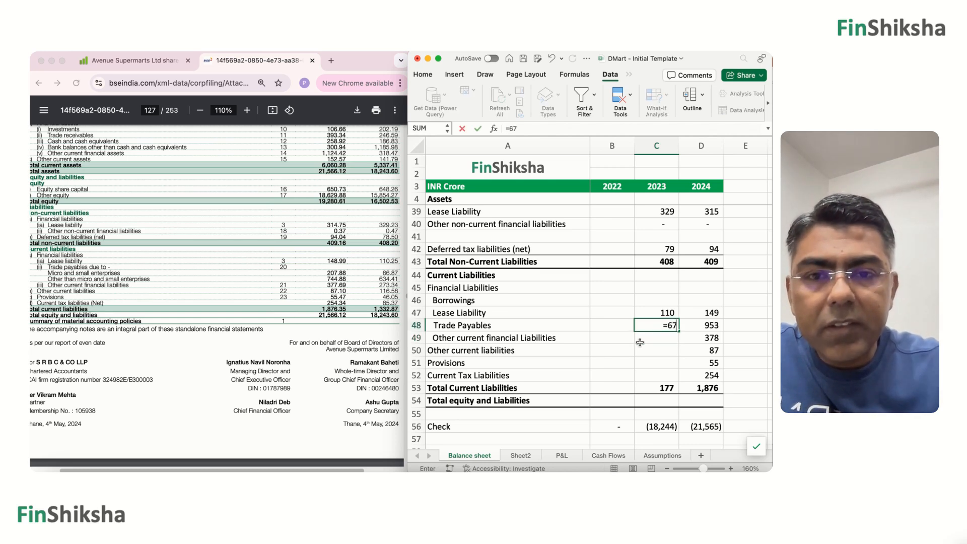
{"action": "type", "text": "+"}
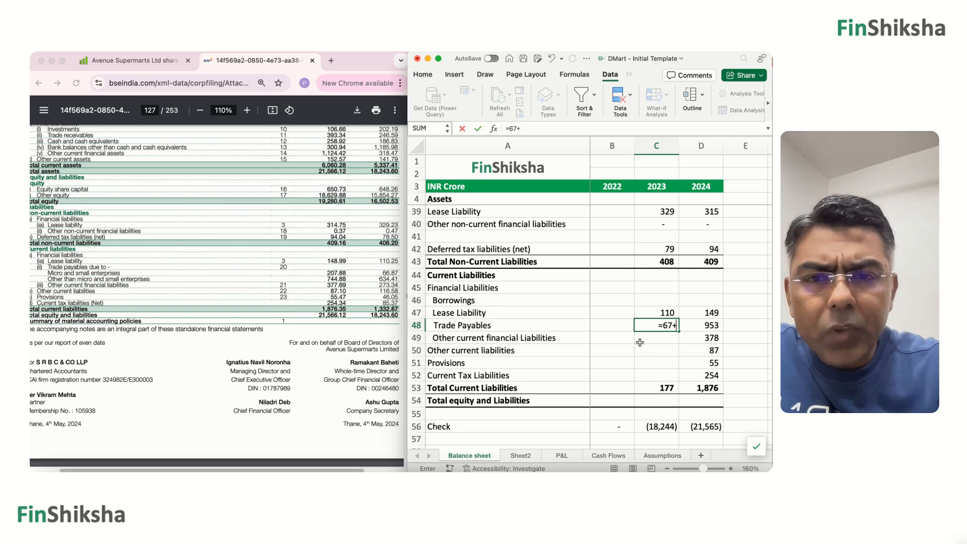
{"action": "type", "text": "634"}
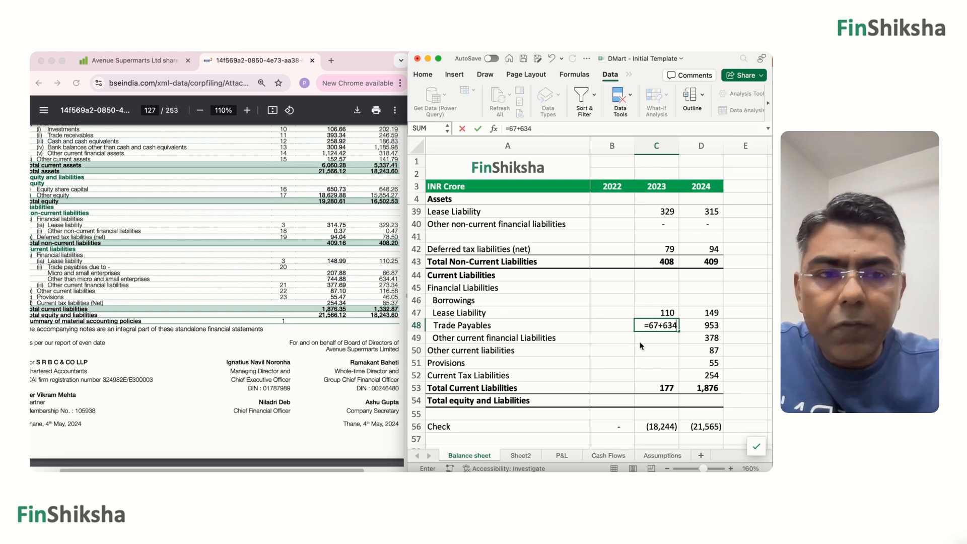
{"action": "key", "text": "Return"}
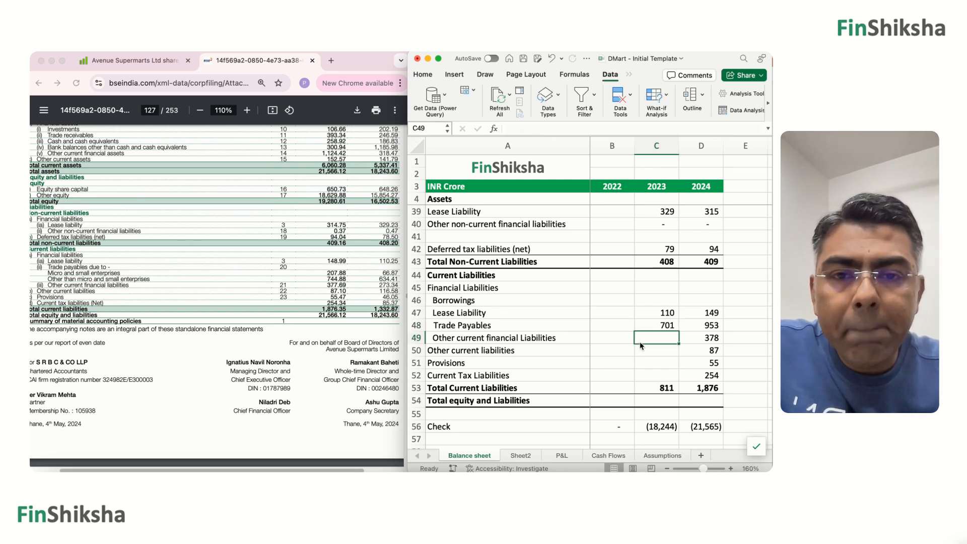
Fill the remaining 2023 current liabilities in C49:C52 with 273, 117, 46 and 85.
{"action": "type", "text": "27"}
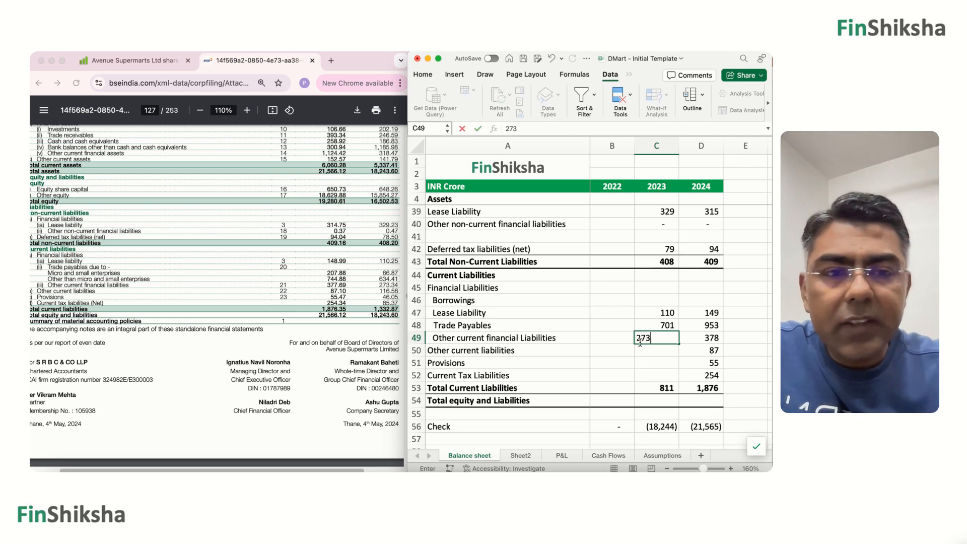
{"action": "type", "text": "3"}
{"action": "key", "text": "Return"}
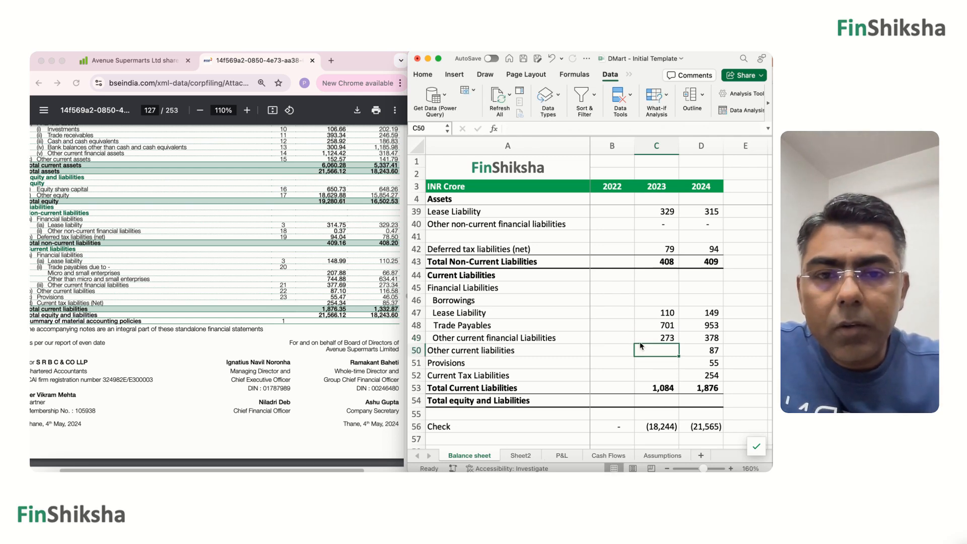
{"action": "type", "text": "117"}
{"action": "key", "text": "Return"}
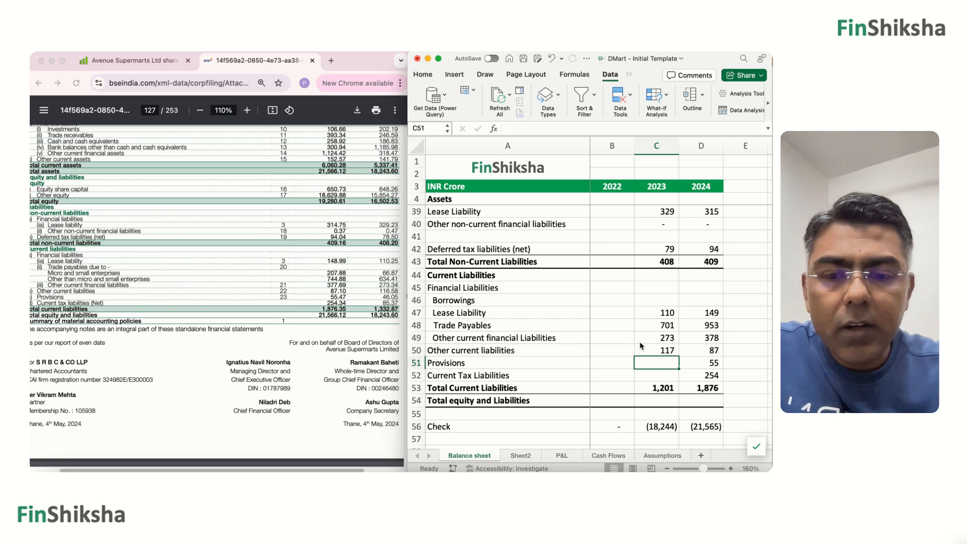
{"action": "type", "text": "46"}
{"action": "key", "text": "Return"}
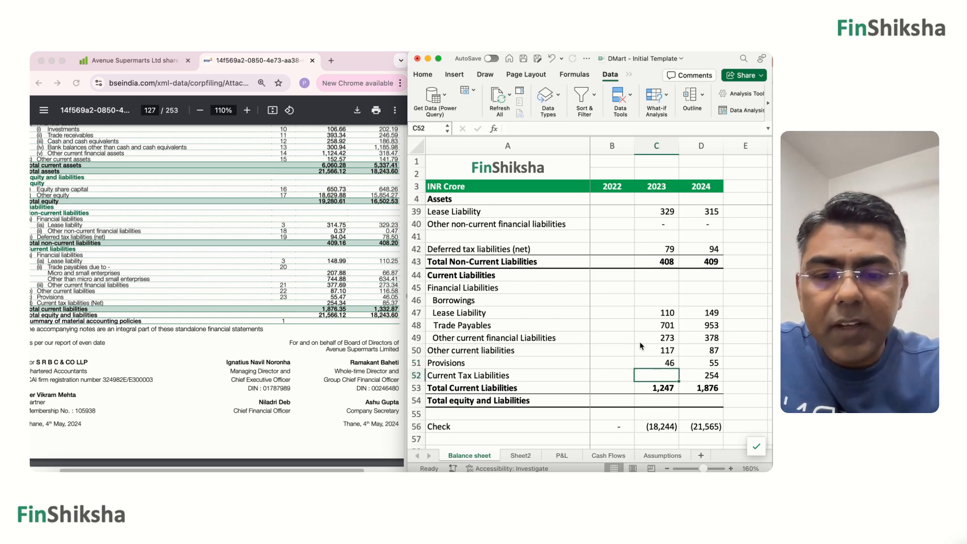
{"action": "type", "text": "85"}
{"action": "key", "text": "Return"}
Calculate the 2024 Total equity and Liabilities in D54 with =D53+D43+D33, adding current liabilities, non-current liabilities and equity.
{"action": "key", "text": "Down"}
{"action": "key", "text": "Right"}
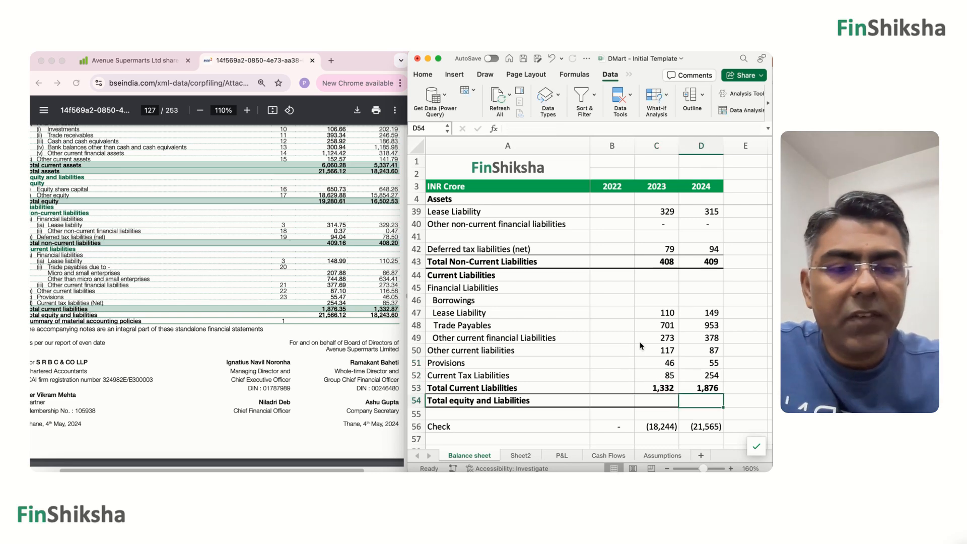
{"action": "type", "text": "="}
{"action": "key", "text": "Up"}
{"action": "type", "text": "+"}
{"action": "key", "text": "Up"}
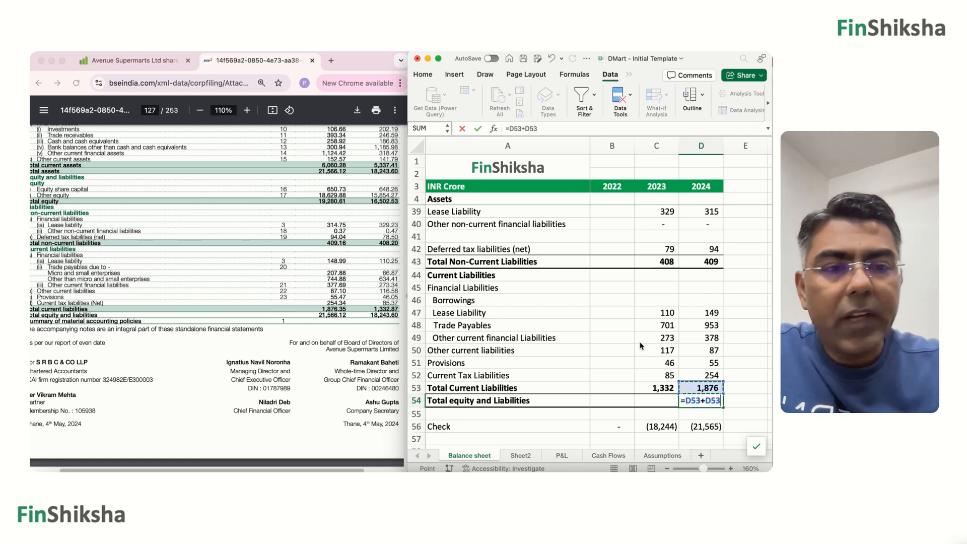
{"action": "key", "text": "Up"}
{"action": "key", "text": "Up"}
{"action": "key", "text": "Up"}
{"action": "key", "text": "Up"}
{"action": "key", "text": "Up"}
{"action": "key", "text": "Up"}
{"action": "key", "text": "Up"}
{"action": "key", "text": "Up"}
{"action": "key", "text": "Up"}
{"action": "key", "text": "Up"}
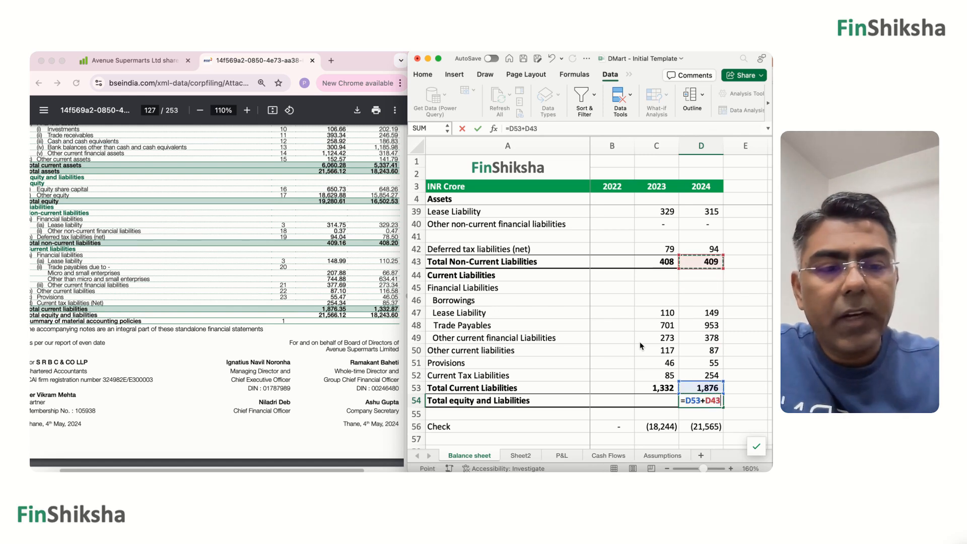
{"action": "type", "text": "+"}
{"action": "key", "text": "Up"}
{"action": "key", "text": "Up"}
{"action": "key", "text": "Up"}
{"action": "key", "text": "Up"}
{"action": "key", "text": "Up"}
{"action": "key", "text": "Up"}
{"action": "key", "text": "Up"}
{"action": "key", "text": "Up"}
{"action": "key", "text": "Up"}
{"action": "key", "text": "Up"}
{"action": "key", "text": "Up"}
{"action": "key", "text": "Up"}
{"action": "key", "text": "Up"}
{"action": "key", "text": "Up"}
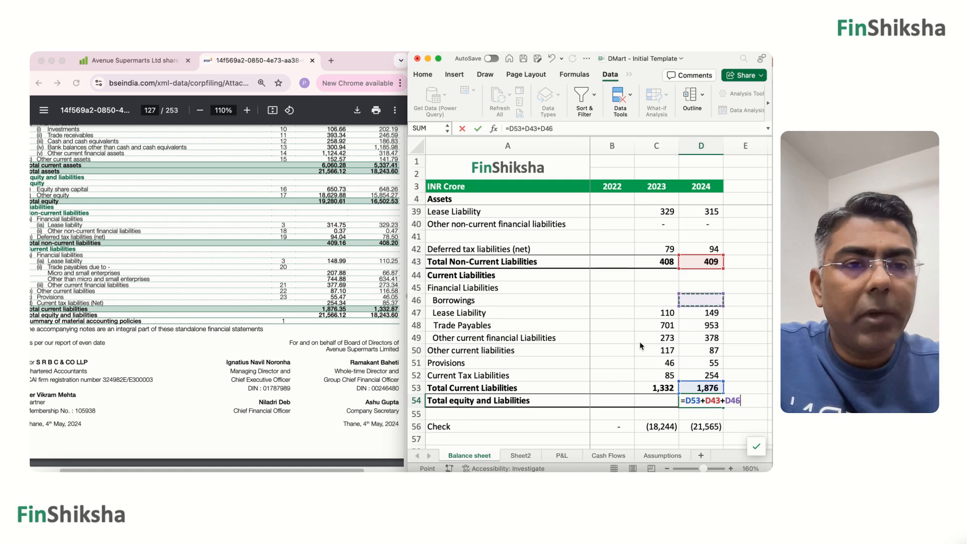
{"action": "key", "text": "Up"}
{"action": "key", "text": "Up"}
{"action": "key", "text": "Up"}
{"action": "key", "text": "Up"}
{"action": "key", "text": "Up"}
{"action": "key", "text": "Up"}
{"action": "key", "text": "Up"}
{"action": "key", "text": "Up"}
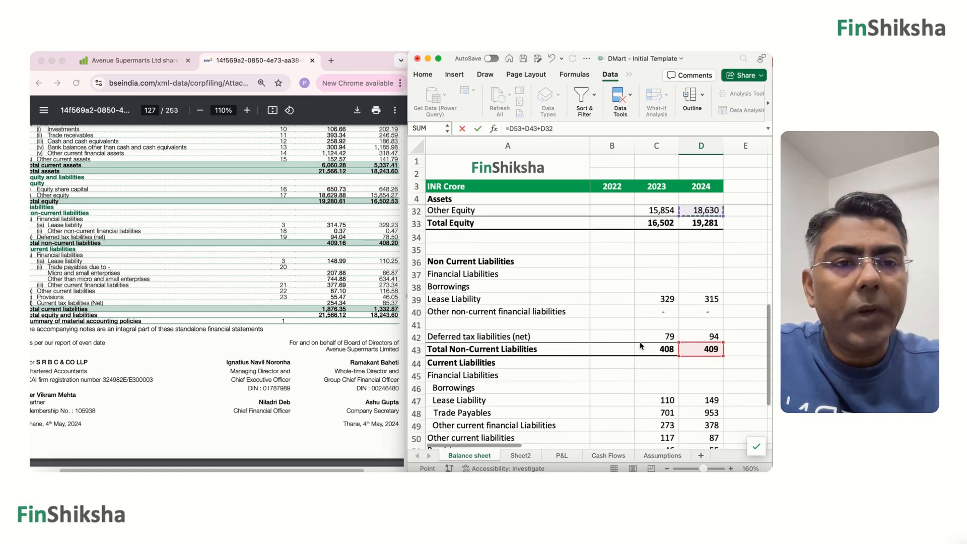
{"action": "key", "text": "Down"}
{"action": "key", "text": "Return"}
Copy the Total equity and Liabilities formula from D54 into C54 for 2023.
{"action": "scroll", "coordinate": [640, 345], "scroll_direction": "down", "scroll_amount": 5}
{"action": "key", "text": "Up"}
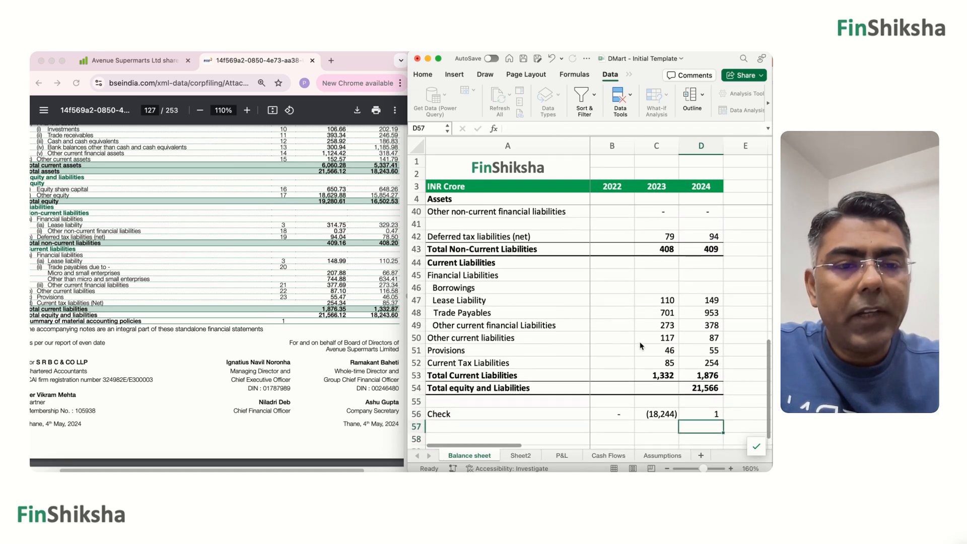
{"action": "key", "text": "super+c"}
{"action": "key", "text": "Left"}
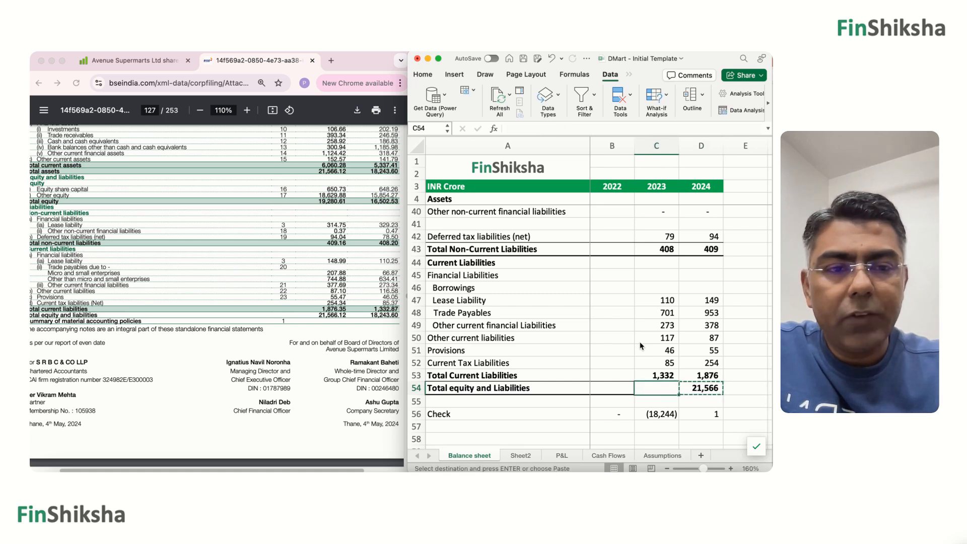
{"action": "key", "text": "super+v"}
Examine the Check row and the 2023 equity and liabilities totals against the annual report's balance sheet.
{"action": "key", "text": "Down"}
{"action": "key", "text": "Down"}
{"action": "key", "text": "Right"}
{"action": "key", "text": "Left"}
{"action": "key", "text": "Up"}
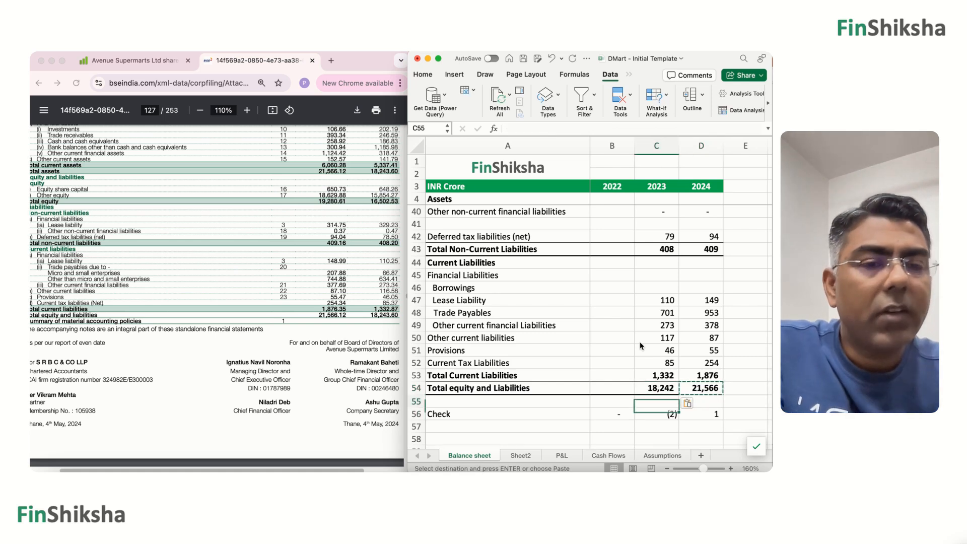
{"action": "key", "text": "Up"}
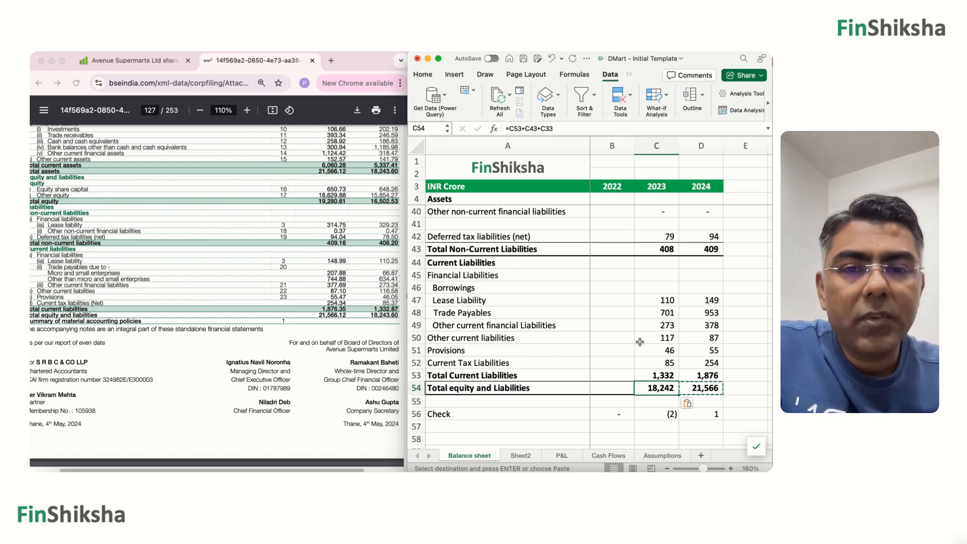
{"action": "left_click", "coordinate": [653, 376]}
{"action": "left_click", "coordinate": [377, 310]}
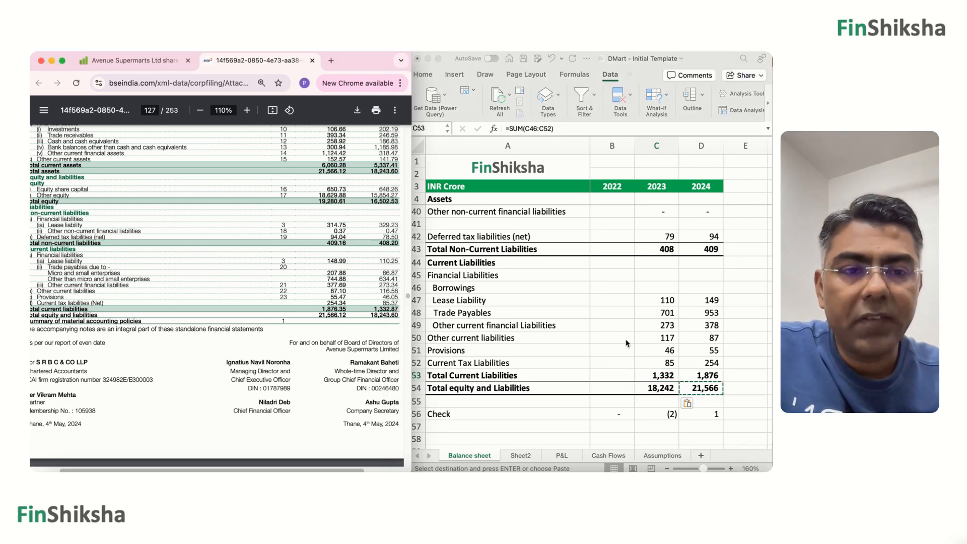
Change the 2023 Provisions in C51 to 47 to adjust for rounding in the current liabilities total.
{"action": "left_click", "coordinate": [656, 353]}
{"action": "left_click", "coordinate": [665, 351]}
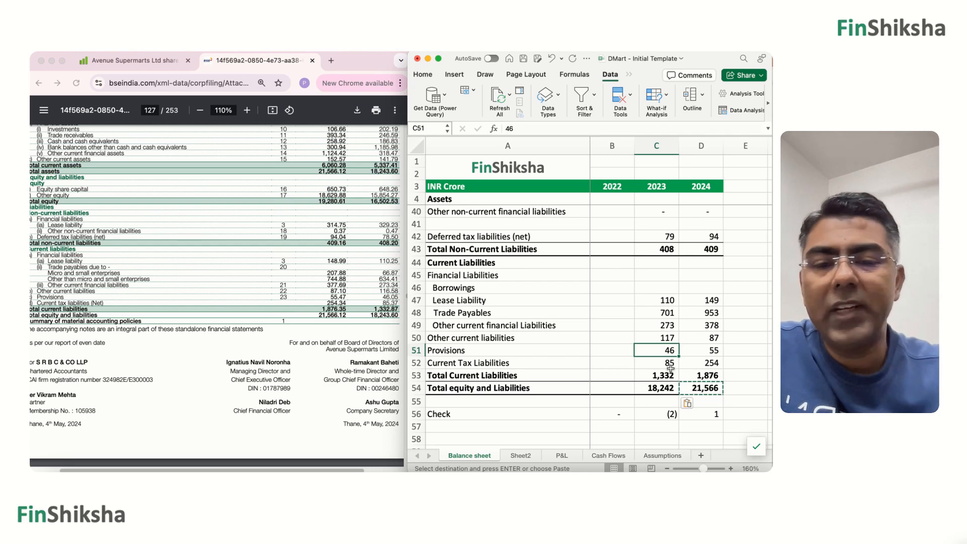
{"action": "type", "text": "47"}
{"action": "key", "text": "Return"}
{"action": "key", "text": "Up"}
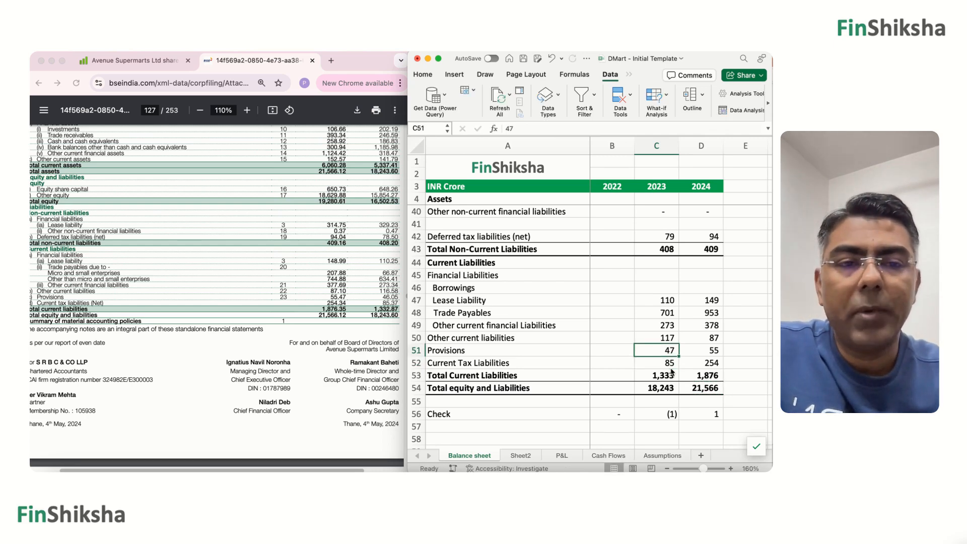
Change the 2023 Equity Share Capital in C31 to 649 to adjust for rounding against the annual report.
{"action": "scroll", "coordinate": [650, 323], "scroll_direction": "up", "scroll_amount": 5}
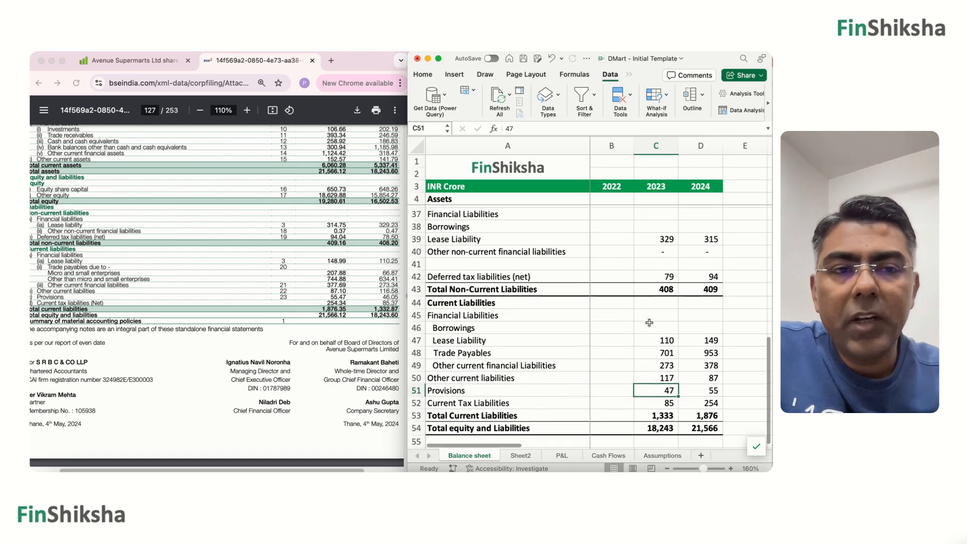
{"action": "scroll", "coordinate": [649, 323], "scroll_direction": "up", "scroll_amount": 2}
{"action": "scroll", "coordinate": [373, 325], "scroll_direction": "up", "scroll_amount": 3}
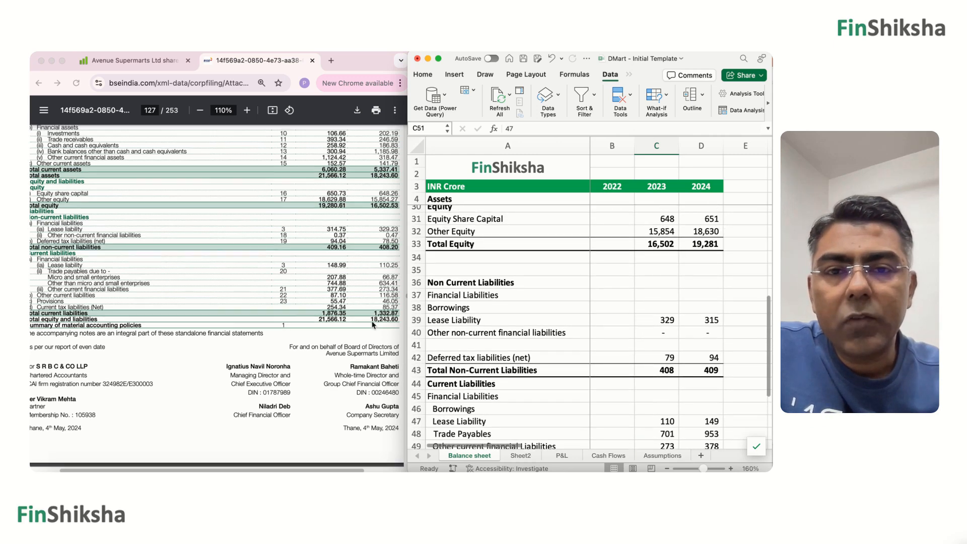
{"action": "scroll", "coordinate": [373, 325], "scroll_direction": "up", "scroll_amount": 2}
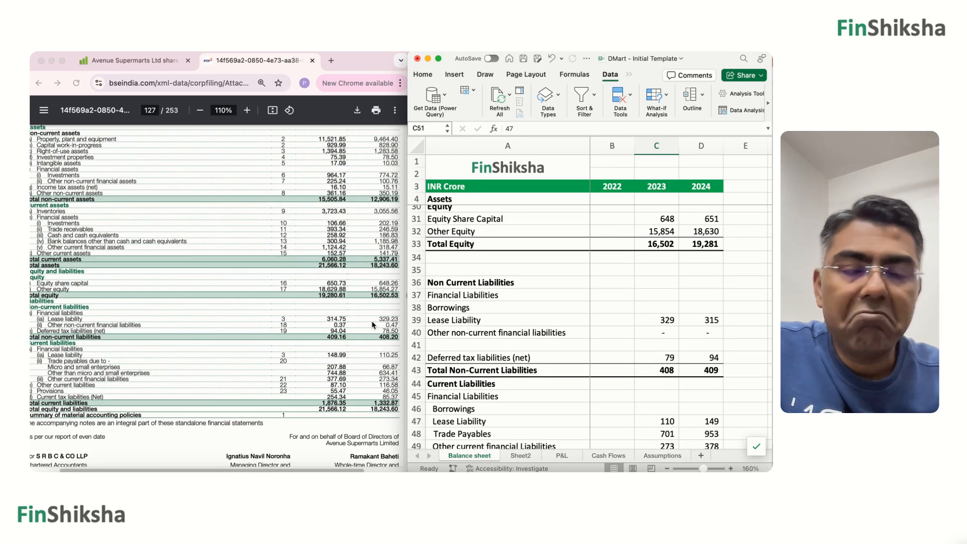
{"action": "scroll", "coordinate": [372, 325], "scroll_direction": "up", "scroll_amount": 1}
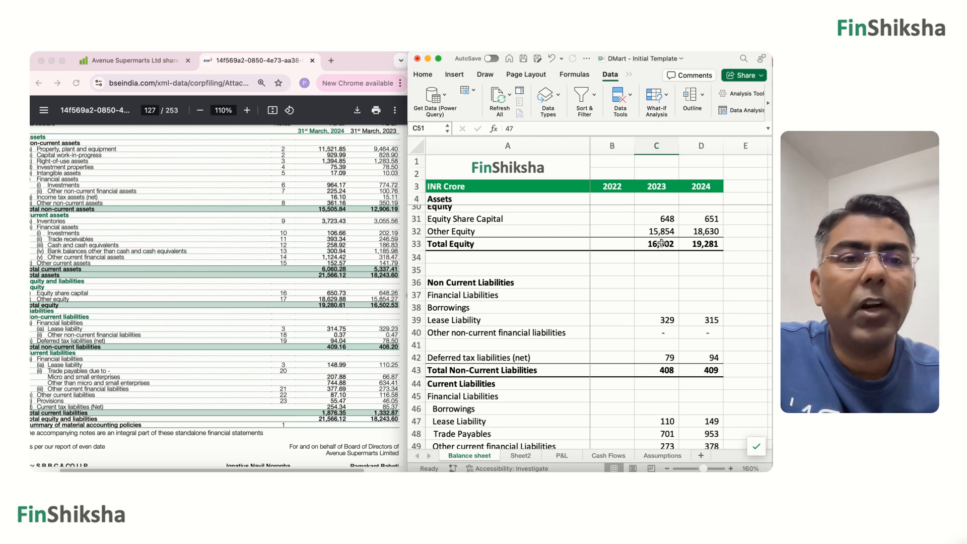
{"action": "left_click", "coordinate": [660, 219]}
{"action": "type", "text": "64"}
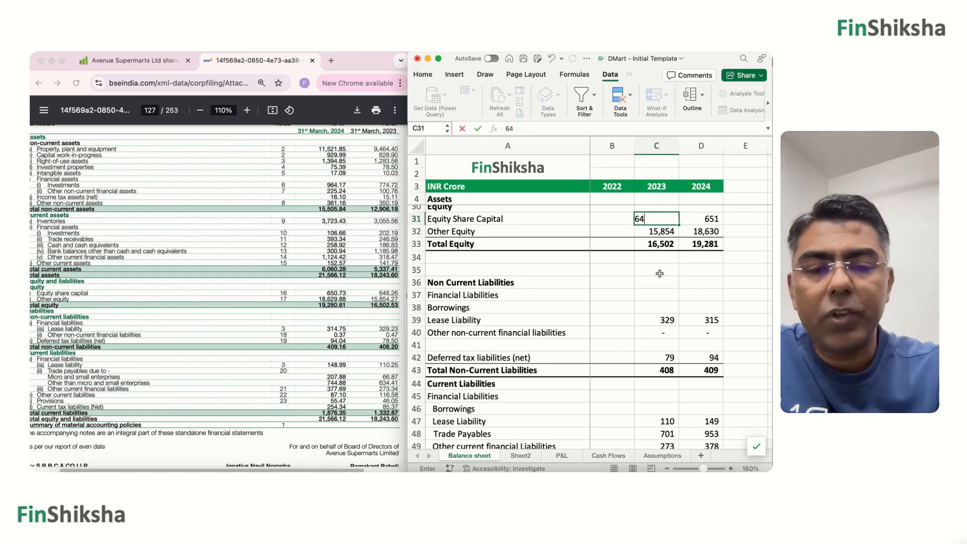
{"action": "type", "text": "8"}
{"action": "key", "text": "Return"}
Review the Check row and compare the 2024 asset and liability figures with the annual report to locate the rounding difference.
{"action": "scroll", "coordinate": [650, 295], "scroll_direction": "down", "scroll_amount": 4}
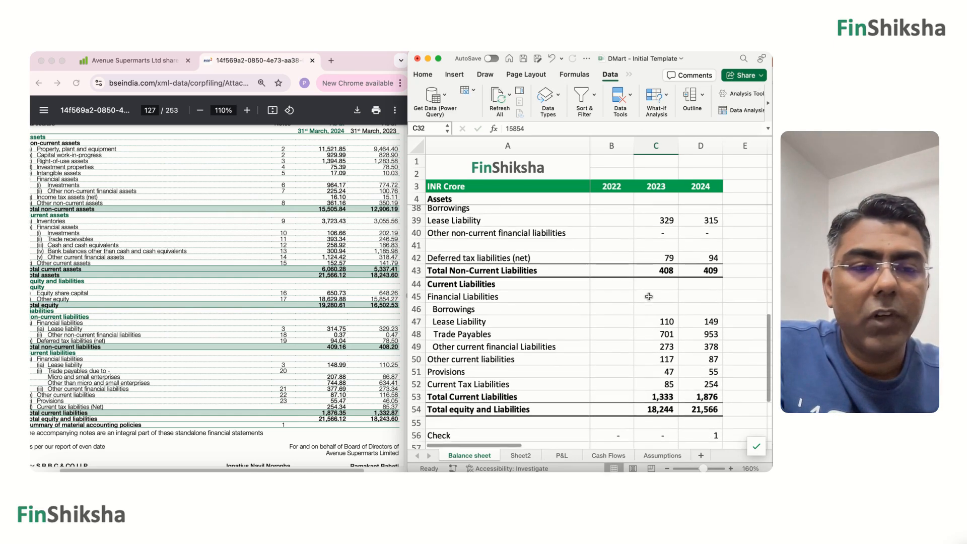
{"action": "scroll", "coordinate": [648, 297], "scroll_direction": "down", "scroll_amount": 2}
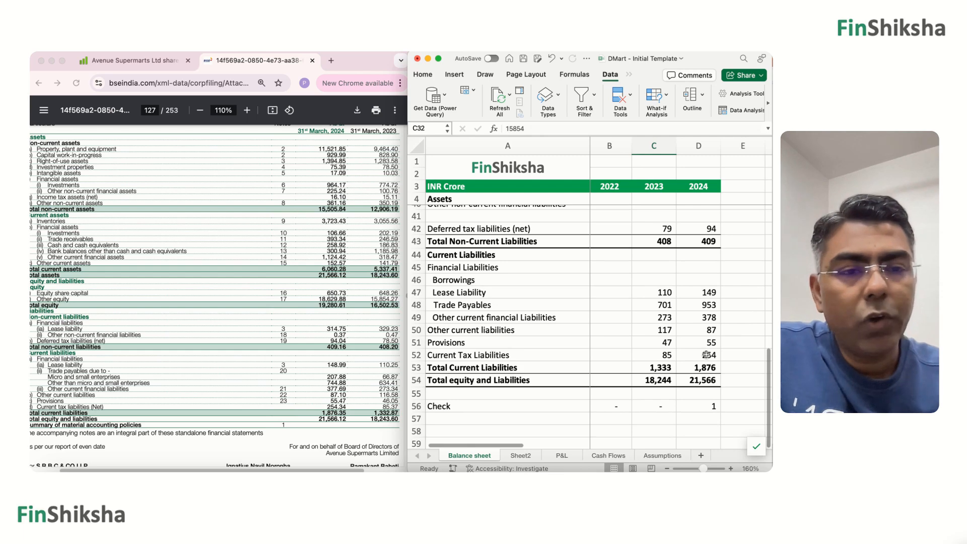
{"action": "scroll", "coordinate": [707, 354], "scroll_direction": "up", "scroll_amount": 8}
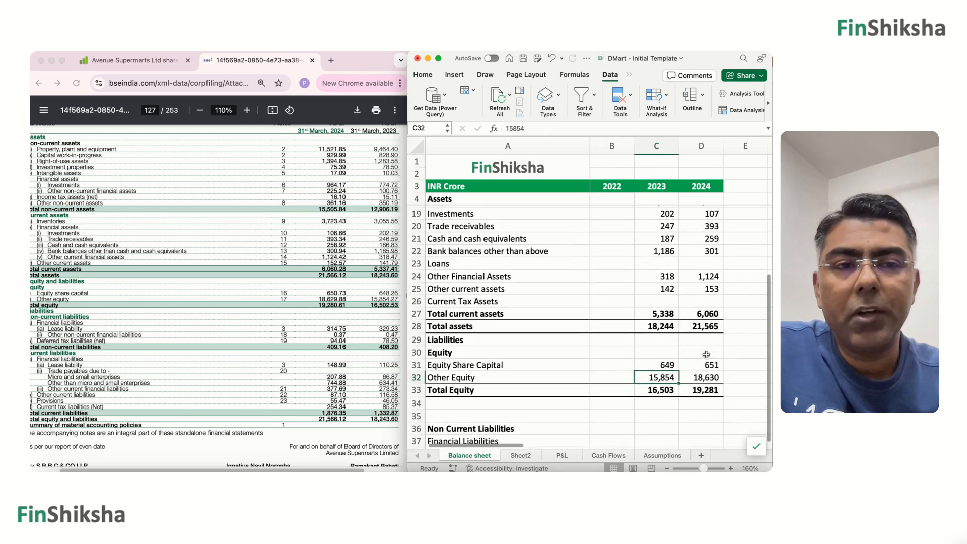
{"action": "scroll", "coordinate": [707, 354], "scroll_direction": "up", "scroll_amount": 4}
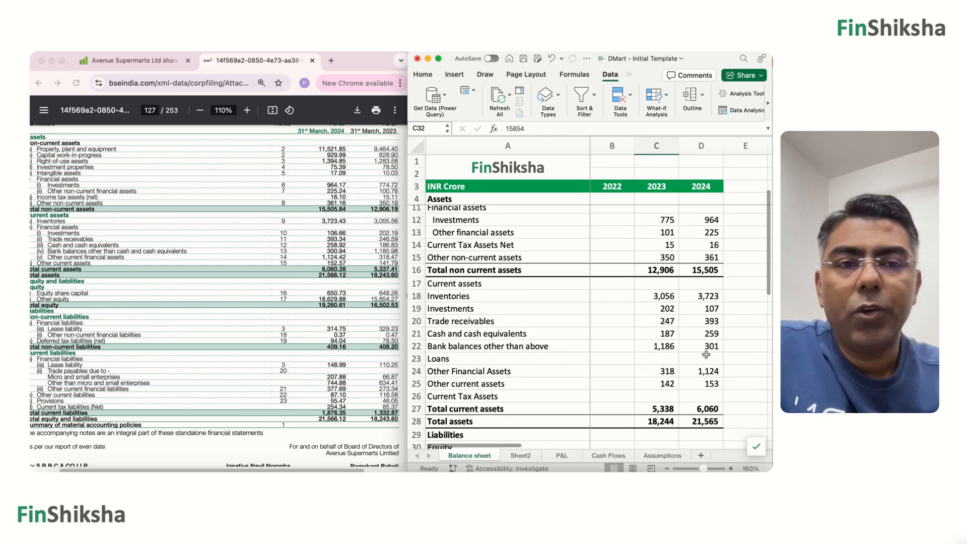
{"action": "scroll", "coordinate": [707, 354], "scroll_direction": "up", "scroll_amount": 2}
{"action": "scroll", "coordinate": [595, 368], "scroll_direction": "down", "scroll_amount": 3}
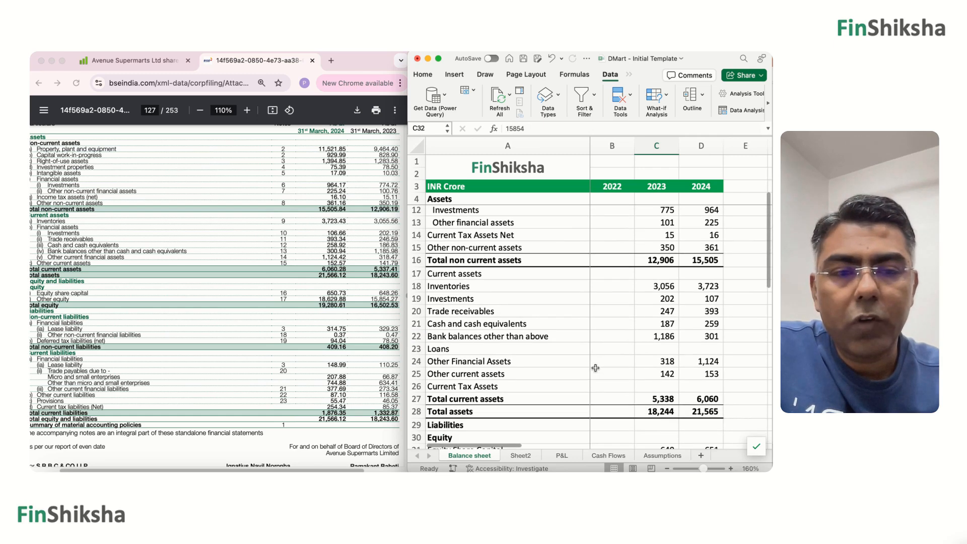
{"action": "scroll", "coordinate": [595, 368], "scroll_direction": "down", "scroll_amount": 10}
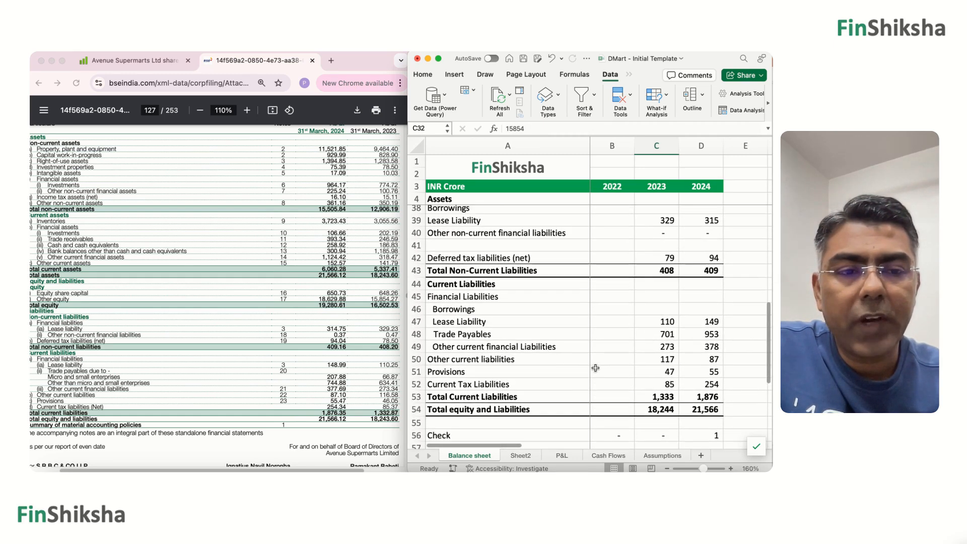
{"action": "scroll", "coordinate": [596, 368], "scroll_direction": "up", "scroll_amount": 8}
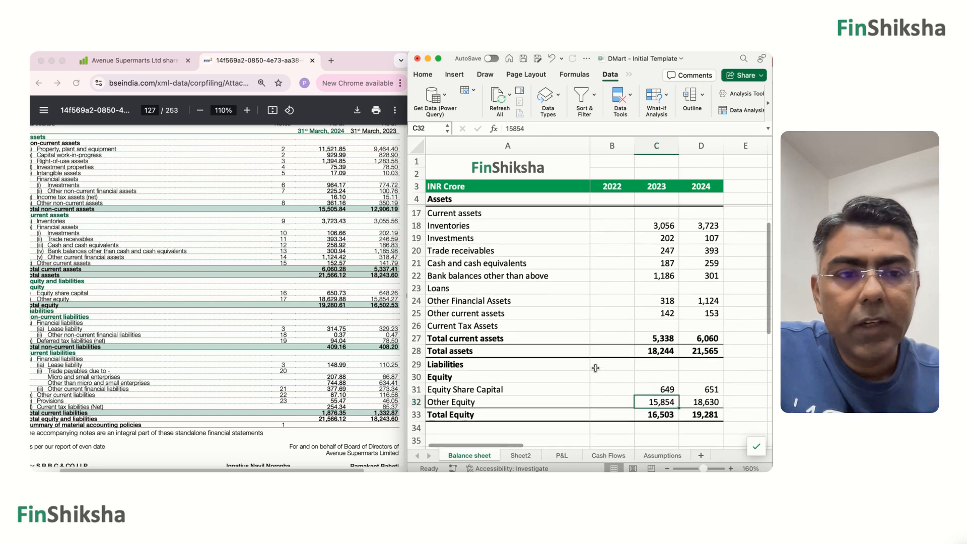
{"action": "scroll", "coordinate": [338, 288], "scroll_direction": "up", "scroll_amount": 5}
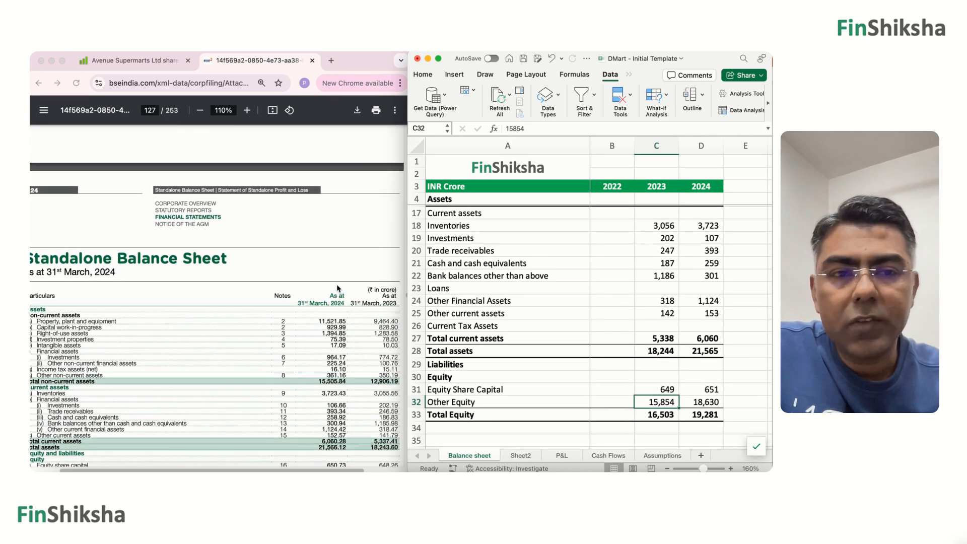
{"action": "scroll", "coordinate": [668, 318], "scroll_direction": "up", "scroll_amount": 3}
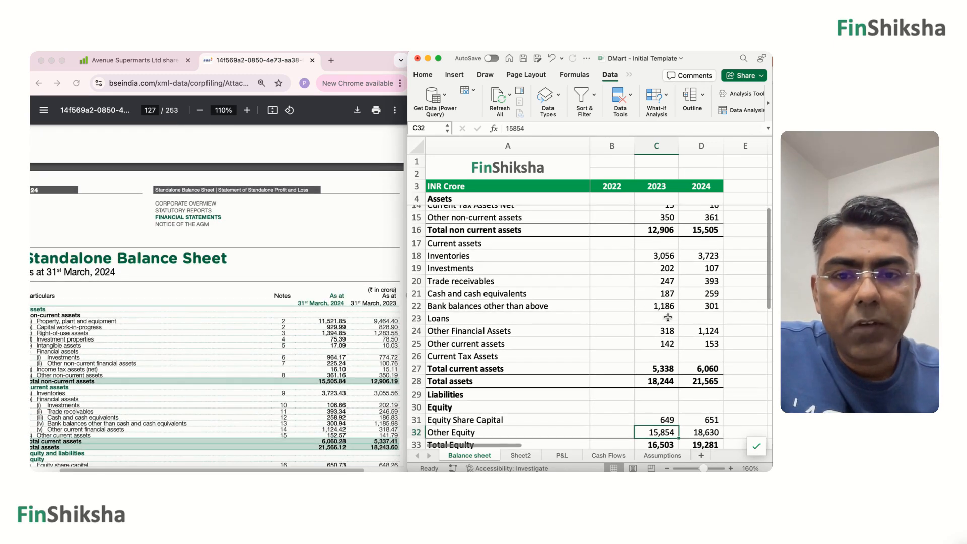
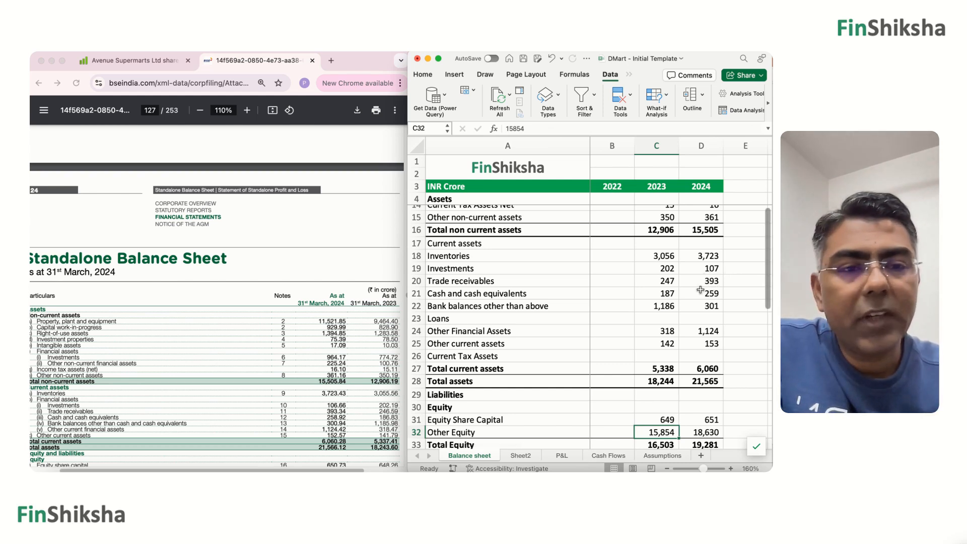
Bring up the Statement of Standalone Profit and Loss in the annual report and open the workbook's P&L sheet.
{"action": "scroll", "coordinate": [690, 376], "scroll_direction": "down", "scroll_amount": 10}
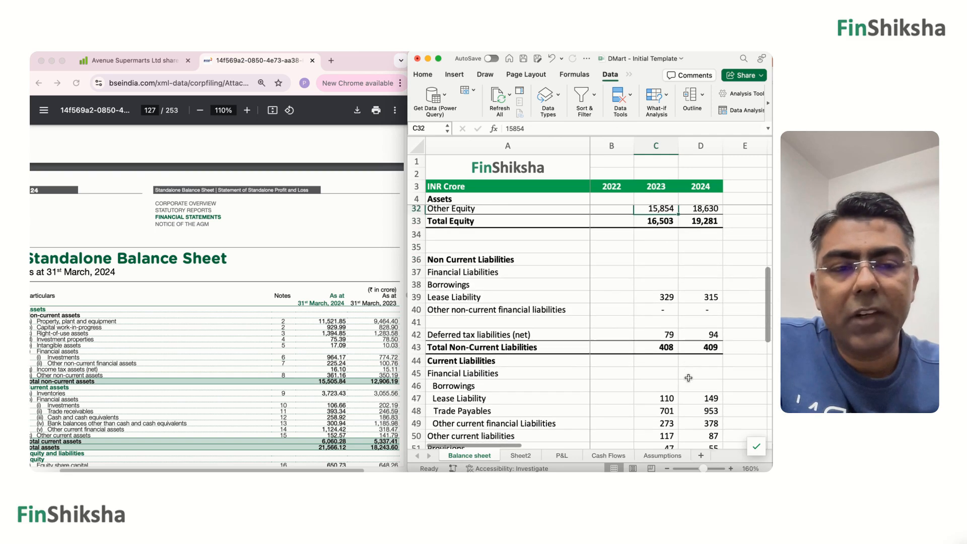
{"action": "scroll", "coordinate": [688, 377], "scroll_direction": "up", "scroll_amount": 2}
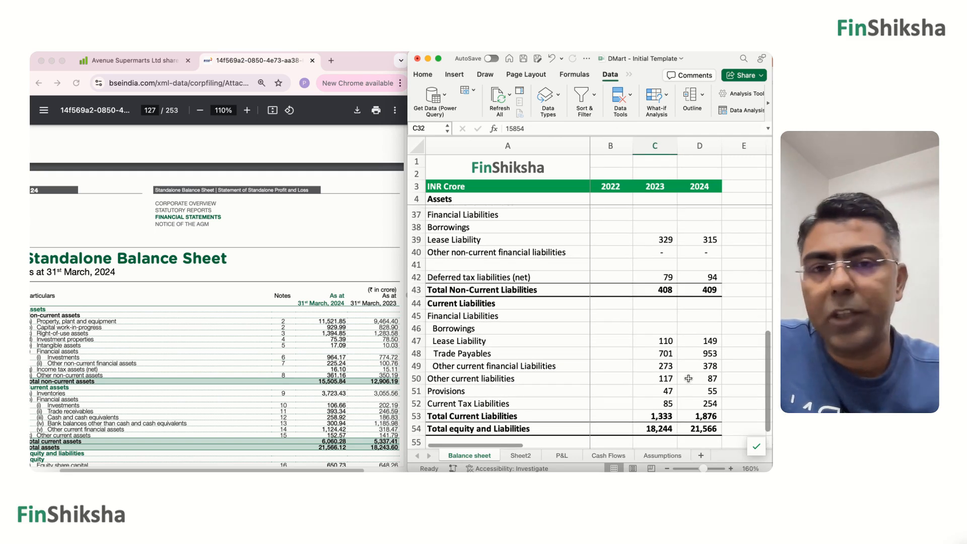
{"action": "scroll", "coordinate": [689, 378], "scroll_direction": "up", "scroll_amount": 12}
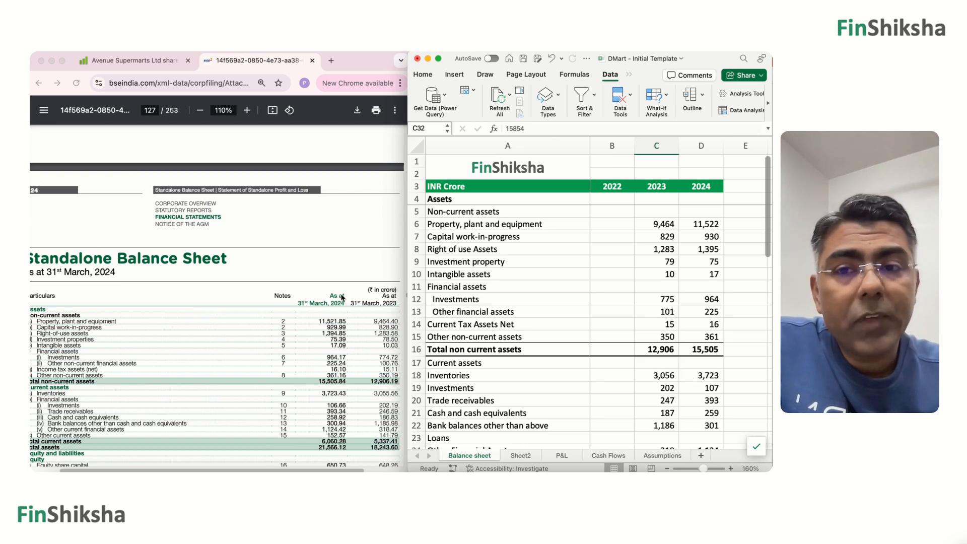
{"action": "scroll", "coordinate": [341, 297], "scroll_direction": "down", "scroll_amount": 6}
{"action": "scroll", "coordinate": [342, 297], "scroll_direction": "down", "scroll_amount": 8}
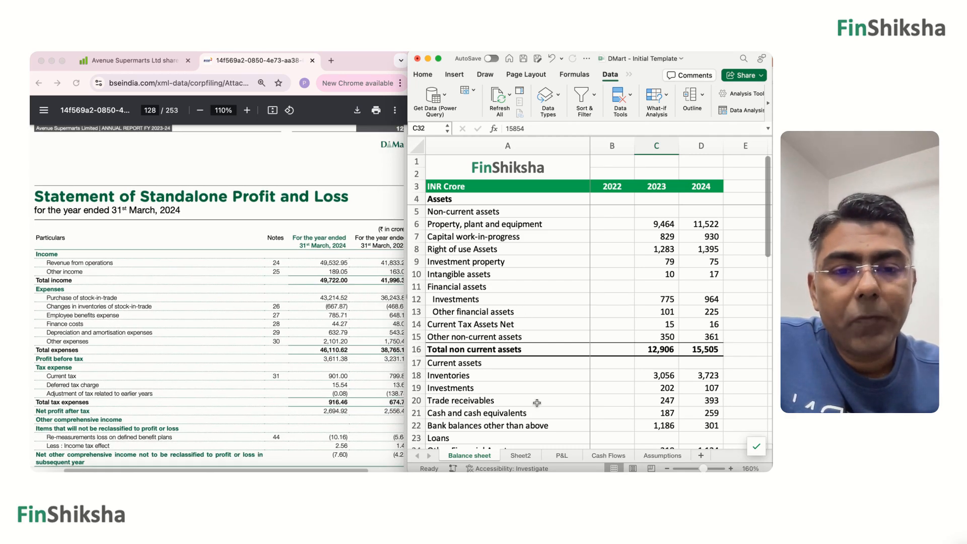
{"action": "left_click", "coordinate": [562, 457]}
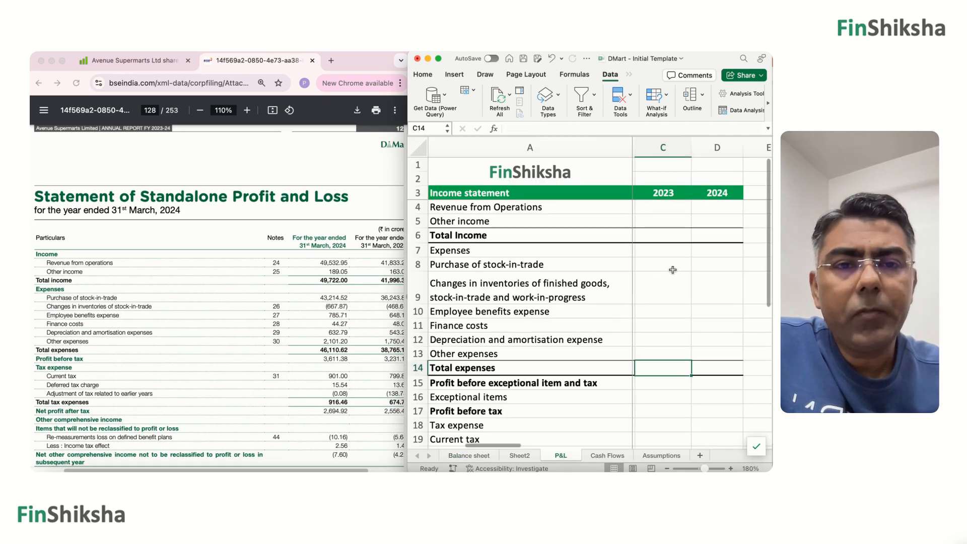
Enter 2024 Revenue from Operations as 49533 and Other income as 189, and add a sum for Total Income in D6.
{"action": "left_click", "coordinate": [718, 210]}
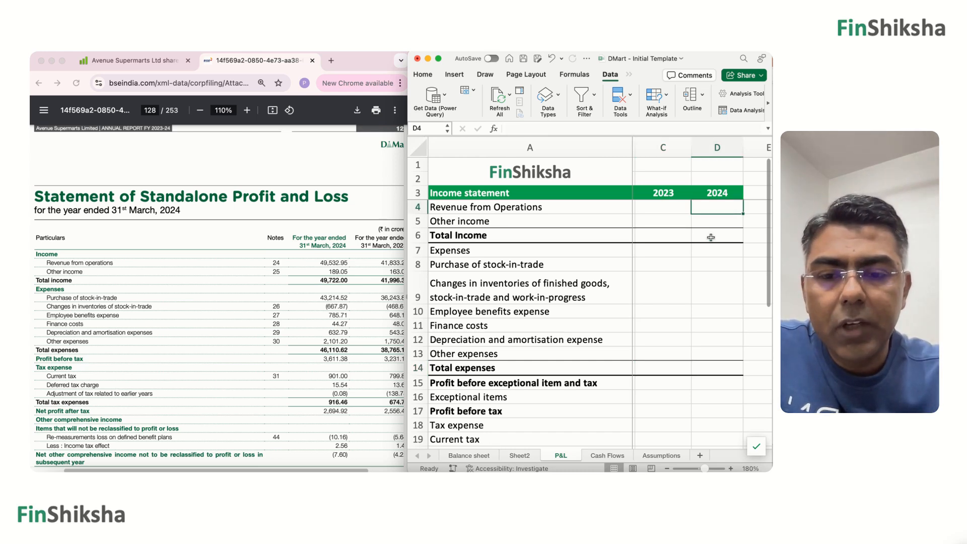
{"action": "type", "text": "49"}
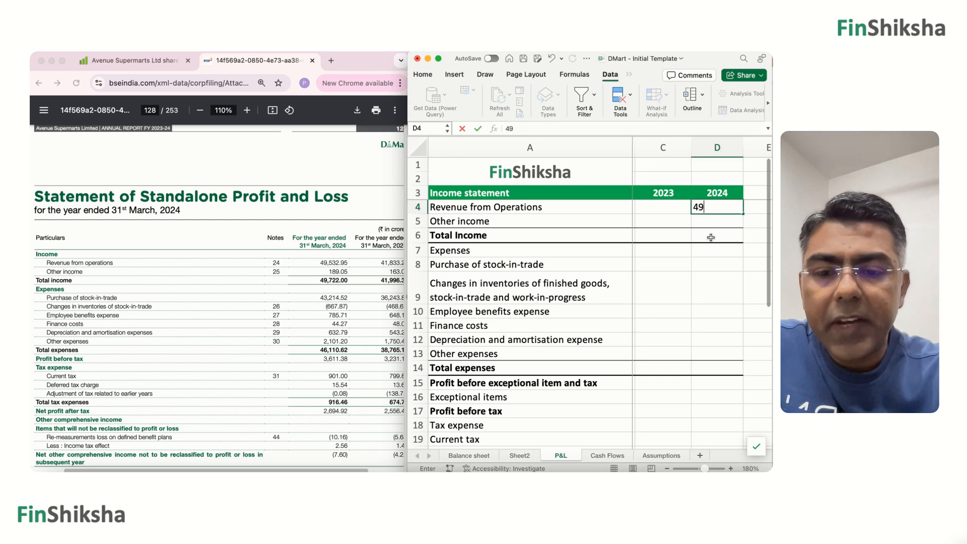
{"action": "type", "text": "533"}
{"action": "key", "text": "Return"}
{"action": "type", "text": "1"}
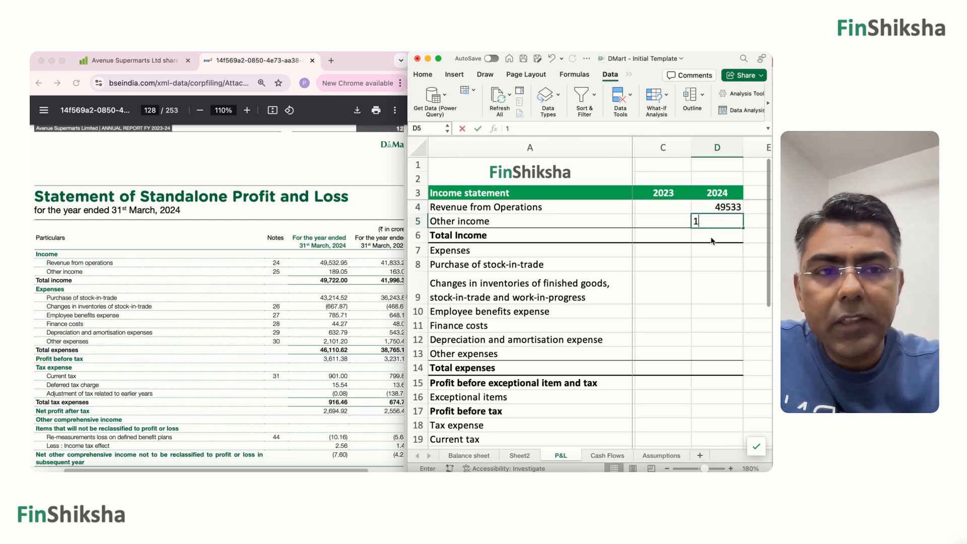
{"action": "type", "text": "89"}
{"action": "key", "text": "Return"}
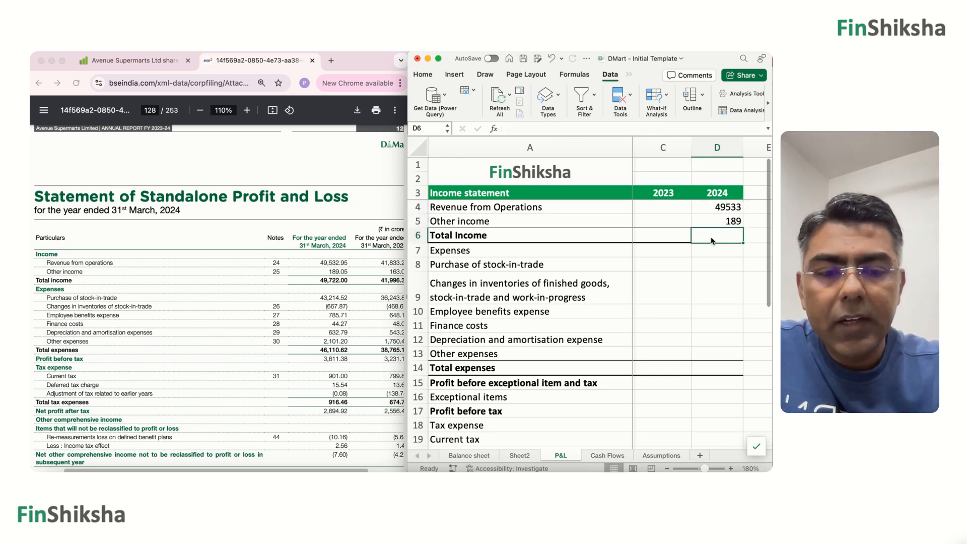
{"action": "key", "text": "super+shift+t"}
{"action": "key", "text": "Return"}
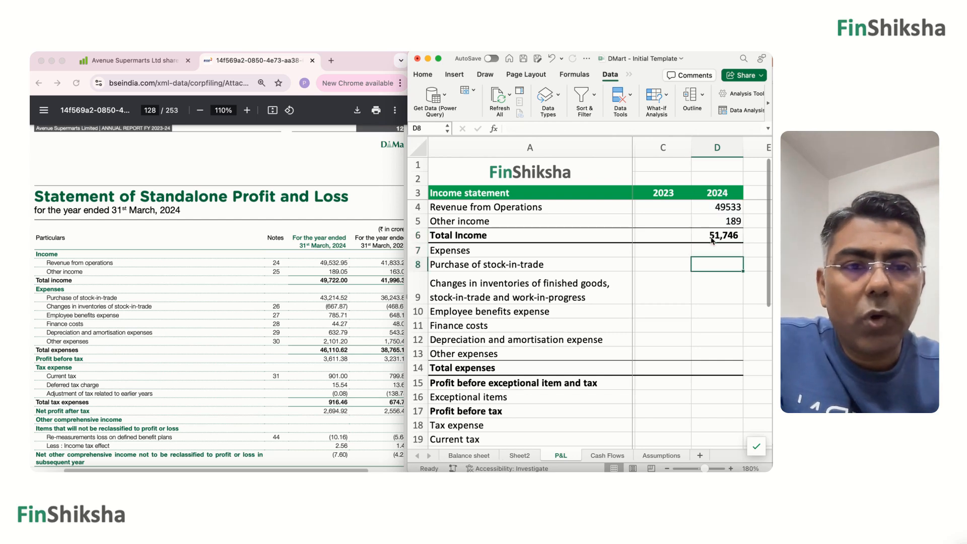
Enter 2024 Purchase of stock-in-trade as 43125 and Changes in inventories as -668 in D8:D9.
{"action": "key", "text": "Down"}
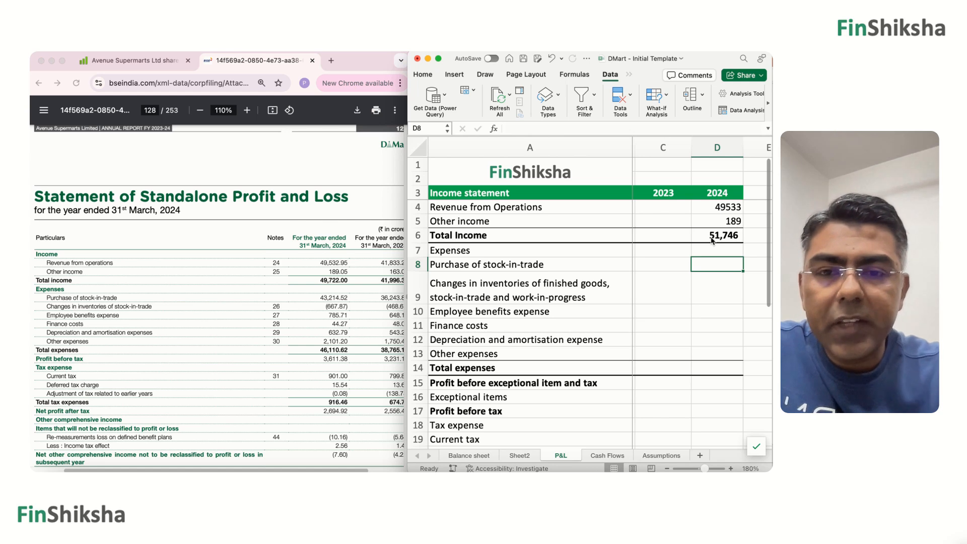
{"action": "type", "text": "43125"}
{"action": "key", "text": "Return"}
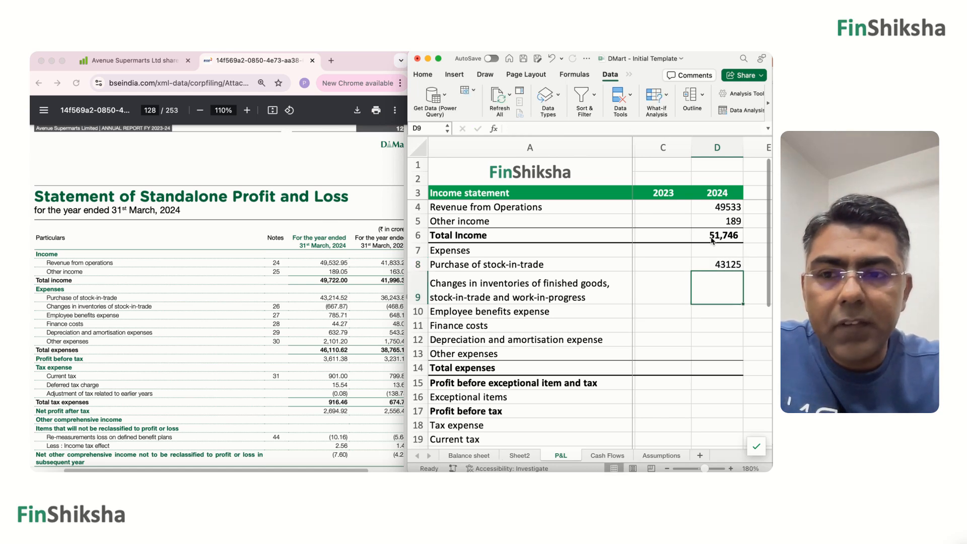
{"action": "type", "text": "-"}
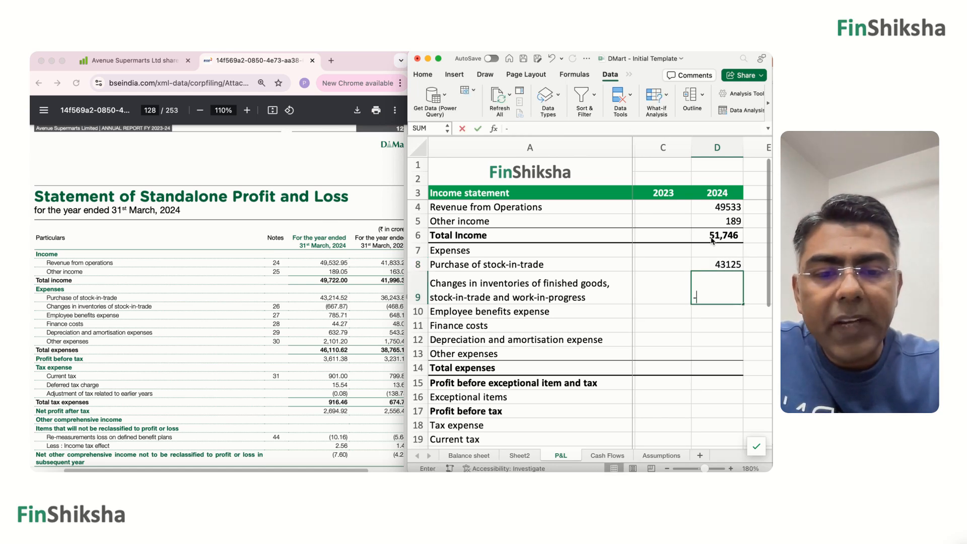
{"action": "type", "text": "668"}
{"action": "key", "text": "Return"}
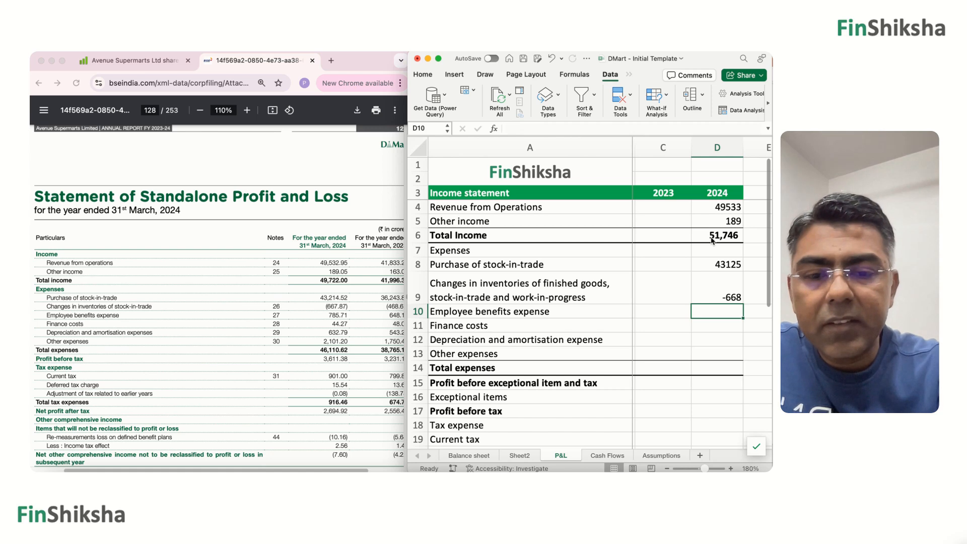
Enter the 2024 Employee benefits expense 786, Finance costs 44, Depreciation and amortisation 633 and Other expenses 2101 in D10:D13.
{"action": "type", "text": "786"}
{"action": "key", "text": "Return"}
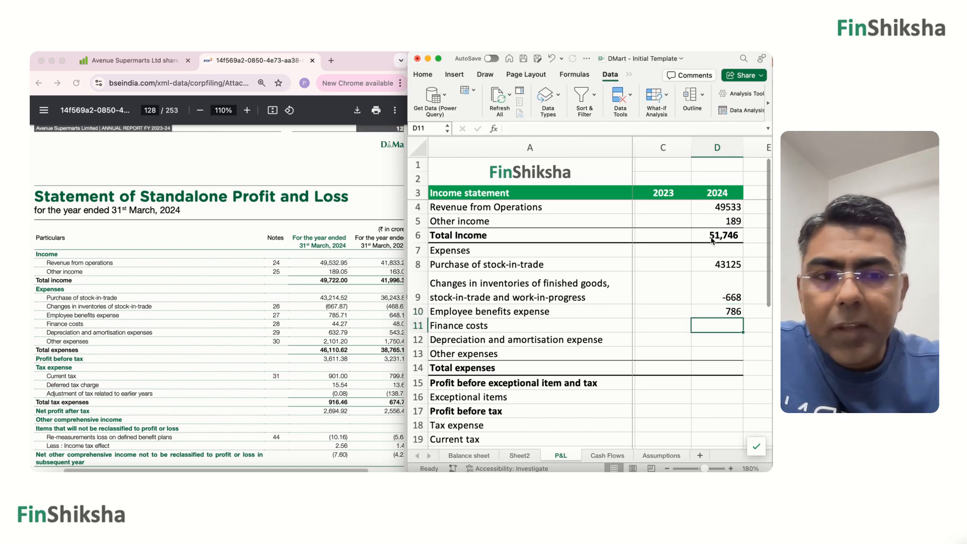
{"action": "type", "text": "44"}
{"action": "key", "text": "Return"}
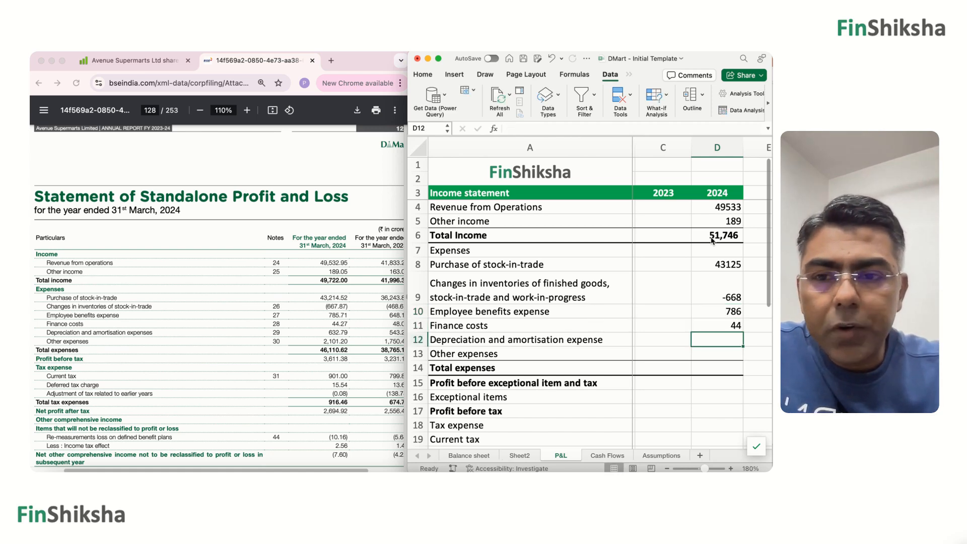
{"action": "type", "text": "633"}
{"action": "key", "text": "Return"}
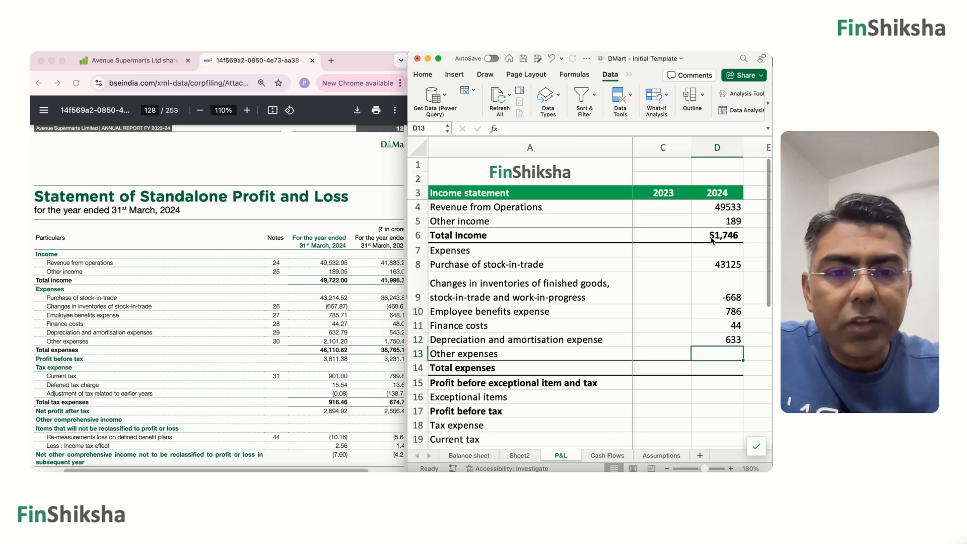
{"action": "type", "text": "210"}
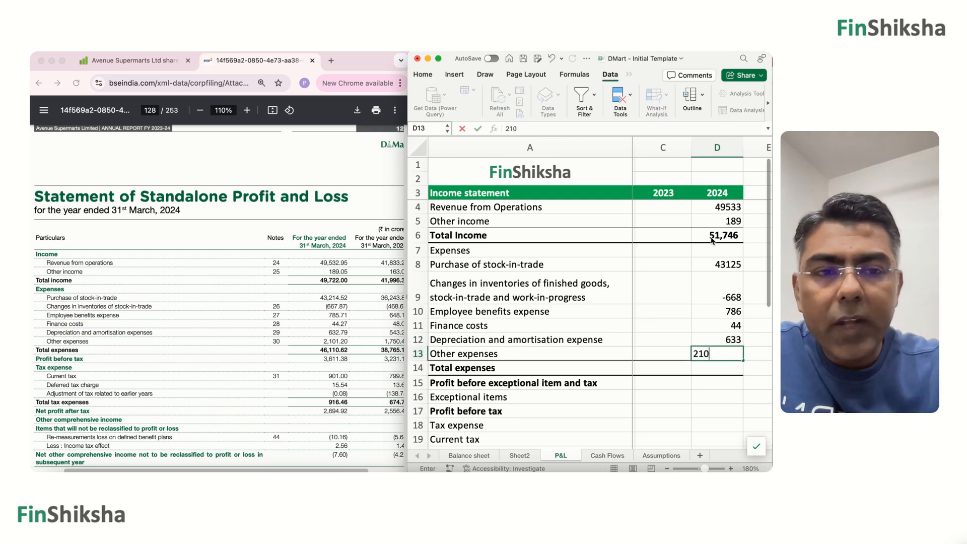
{"action": "type", "text": "1"}
{"action": "key", "text": "Return"}
Calculate 2024 Total expenses in D14 with =SUM(D8:D13).
{"action": "type", "text": "="}
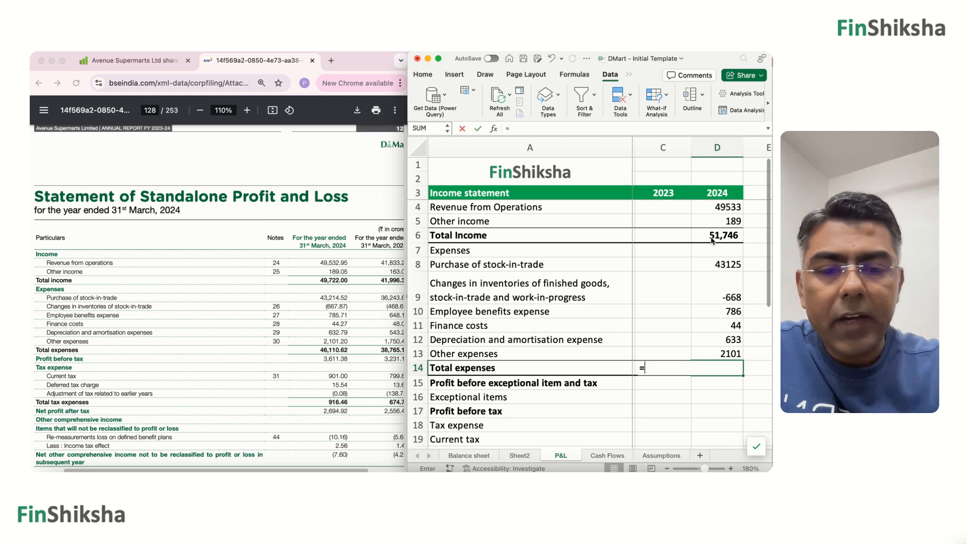
{"action": "type", "text": "sum("}
{"action": "key", "text": "Up"}
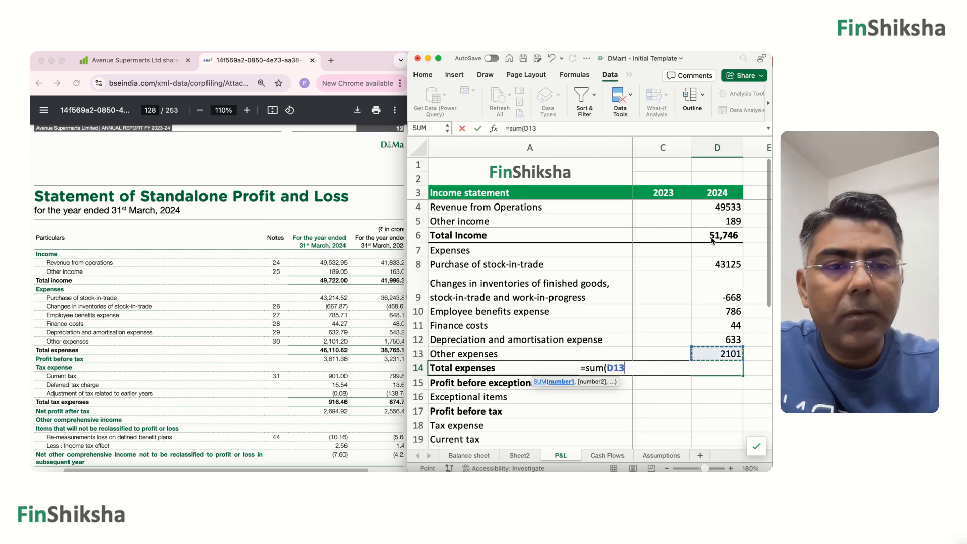
{"action": "key", "text": "shift+Up"}
{"action": "key", "text": "shift+Up"}
{"action": "key", "text": "shift+Up"}
{"action": "key", "text": "shift+Up"}
{"action": "key", "text": "shift+Up"}
{"action": "key", "text": "shift+Up"}
{"action": "key", "text": "shift+Down"}
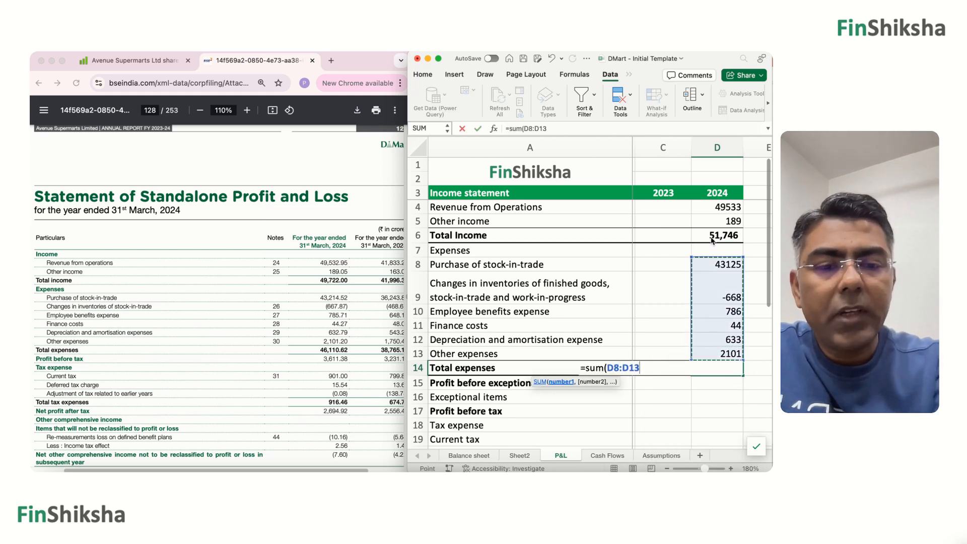
{"action": "key", "text": "Return"}
Check the 2024 expense entries against the annual report and correct Purchase of stock-in-trade in D8 to 43215.
{"action": "key", "text": "Up"}
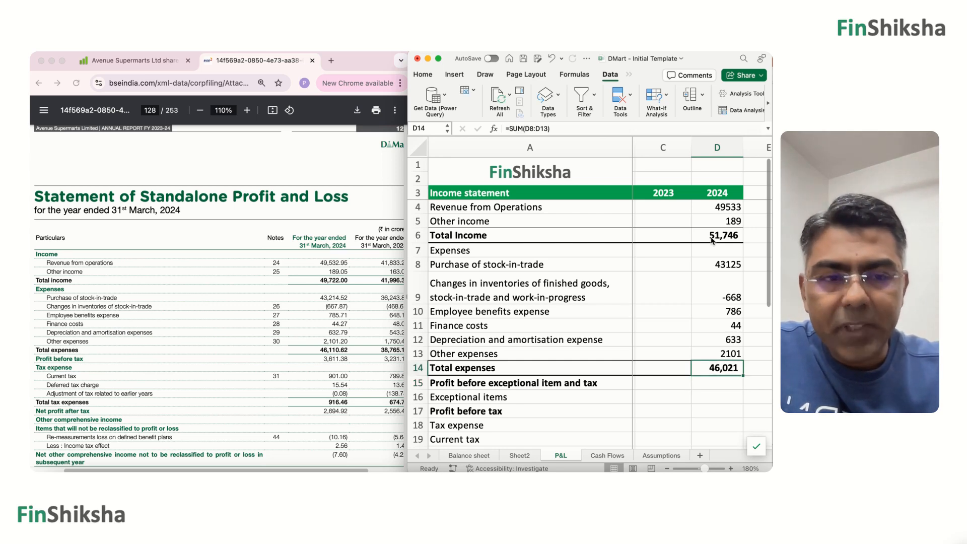
{"action": "key", "text": "Up"}
{"action": "key", "text": "Up"}
{"action": "key", "text": "Up"}
{"action": "key", "text": "Up"}
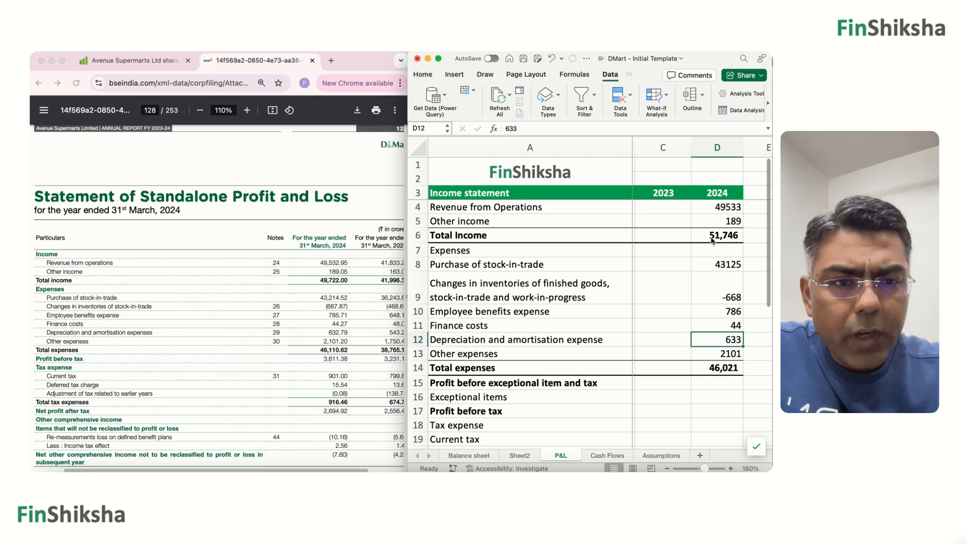
{"action": "key", "text": "Up"}
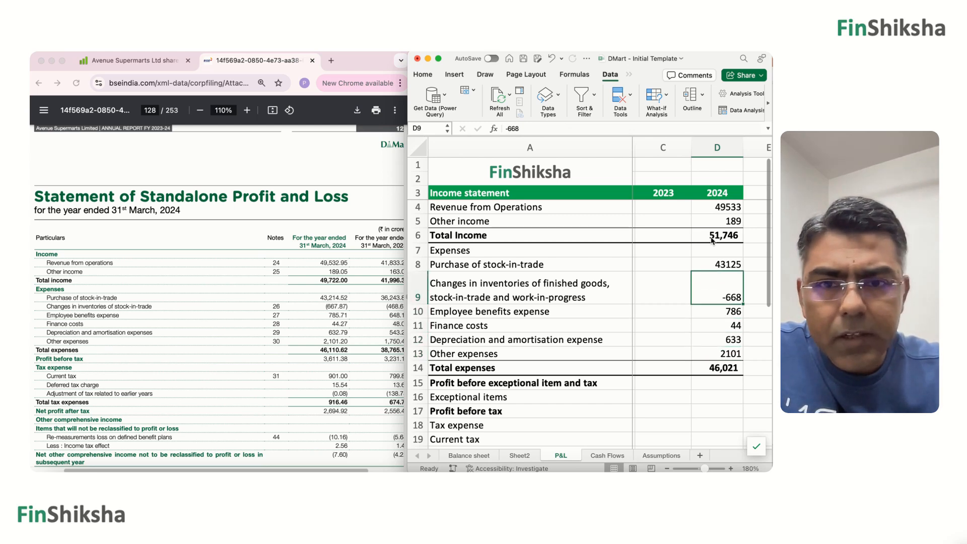
{"action": "key", "text": "Up"}
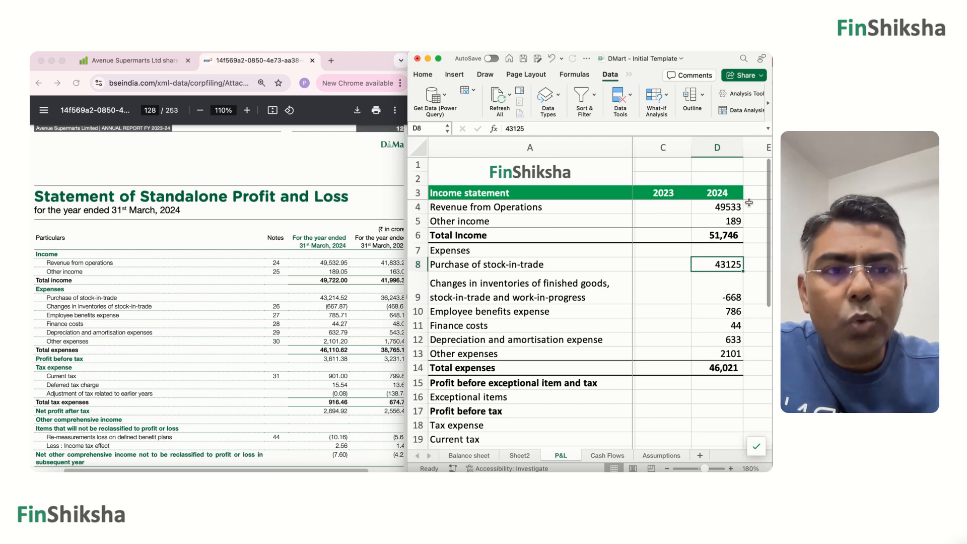
{"action": "left_click", "coordinate": [564, 129]}
{"action": "key", "text": "BackSpace"}
{"action": "key", "text": "BackSpace"}
{"action": "key", "text": "BackSpace"}
{"action": "type", "text": "21"}
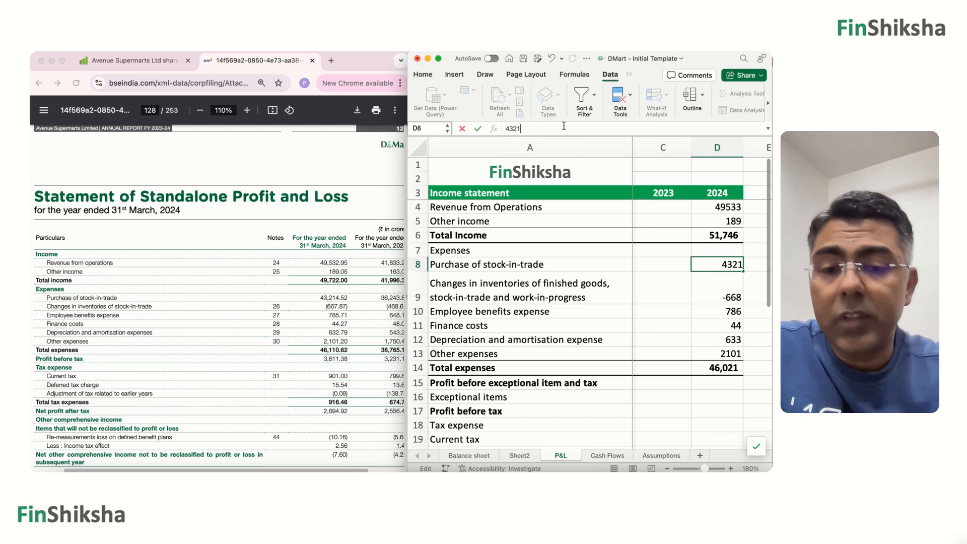
{"action": "type", "text": "5"}
{"action": "key", "text": "Return"}
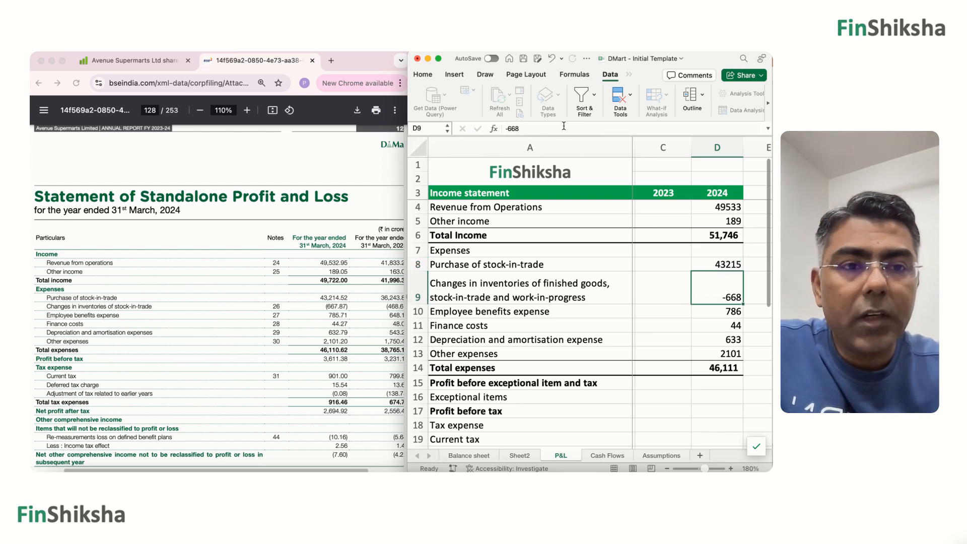
Format the 2024 figures in D4:D14 with thousands separators and no decimal places.
{"action": "key", "text": "Down"}
{"action": "key", "text": "Up"}
{"action": "key", "text": "Up"}
{"action": "key", "text": "Up"}
{"action": "key", "text": "Up"}
{"action": "key", "text": "Up"}
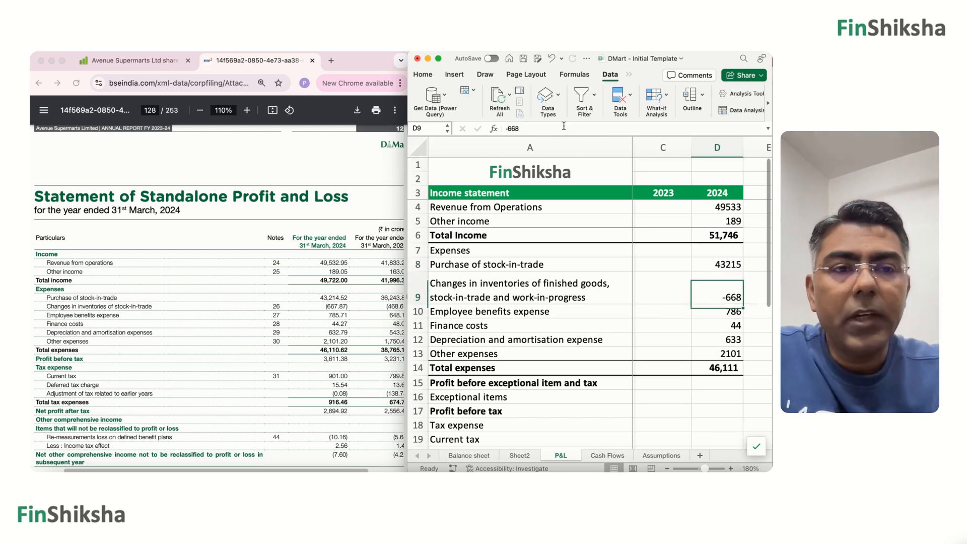
{"action": "key", "text": "Up"}
{"action": "key", "text": "shift+Down"}
{"action": "key", "text": "shift+Down"}
{"action": "key", "text": "shift+Down"}
{"action": "key", "text": "shift+Down"}
{"action": "key", "text": "shift+Down"}
{"action": "key", "text": "shift+Down"}
{"action": "key", "text": "shift+Down"}
{"action": "key", "text": "shift+Down"}
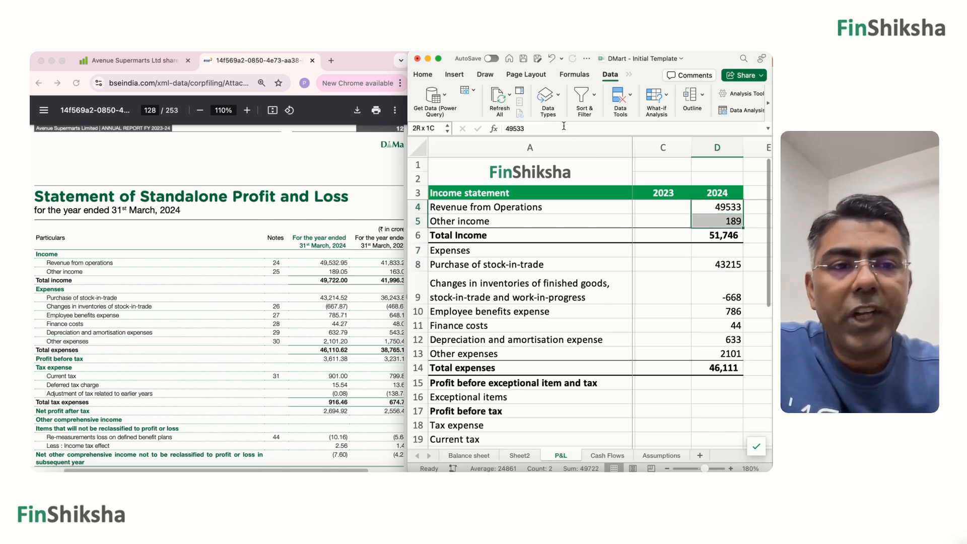
{"action": "key", "text": "shift+Down"}
{"action": "key", "text": "shift+Down"}
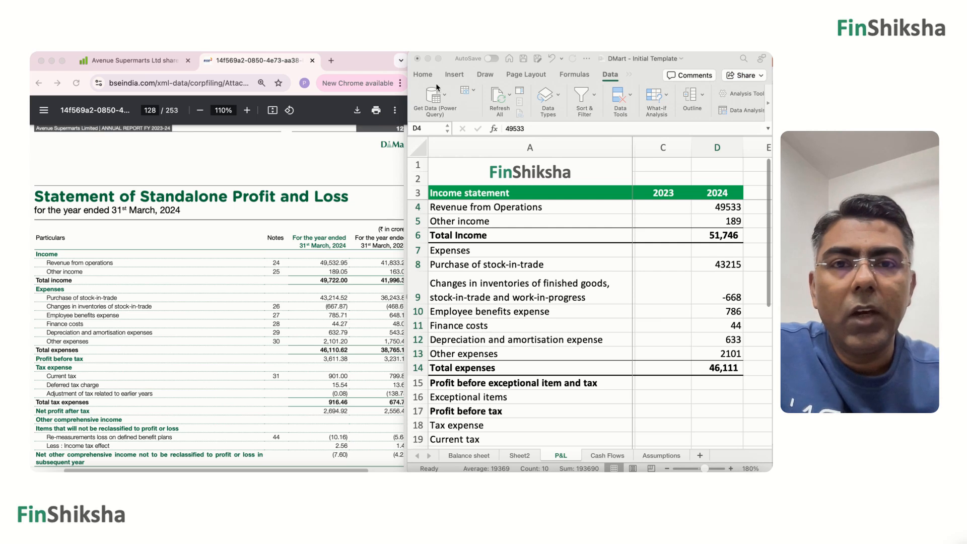
{"action": "left_click", "coordinate": [424, 75]}
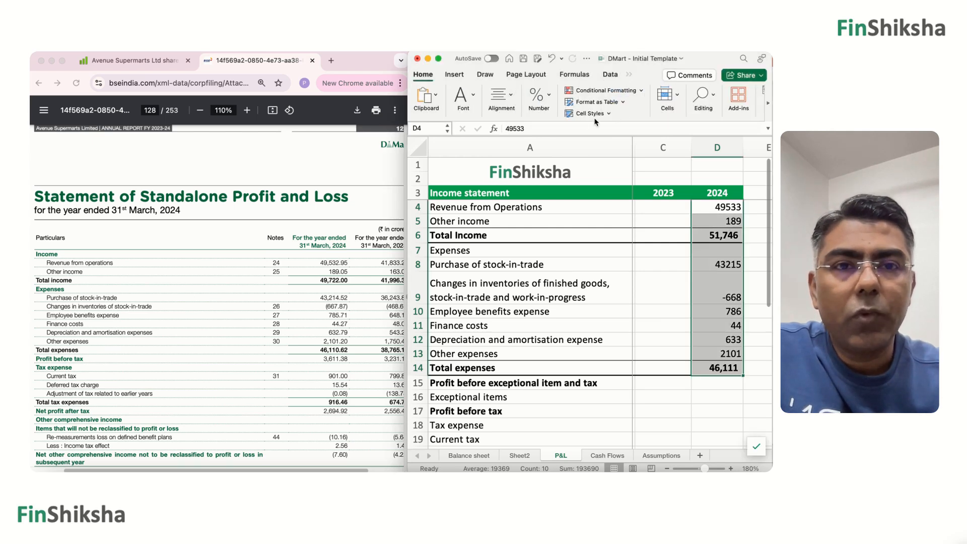
{"action": "left_click", "coordinate": [550, 96]}
{"action": "left_click", "coordinate": [539, 142]}
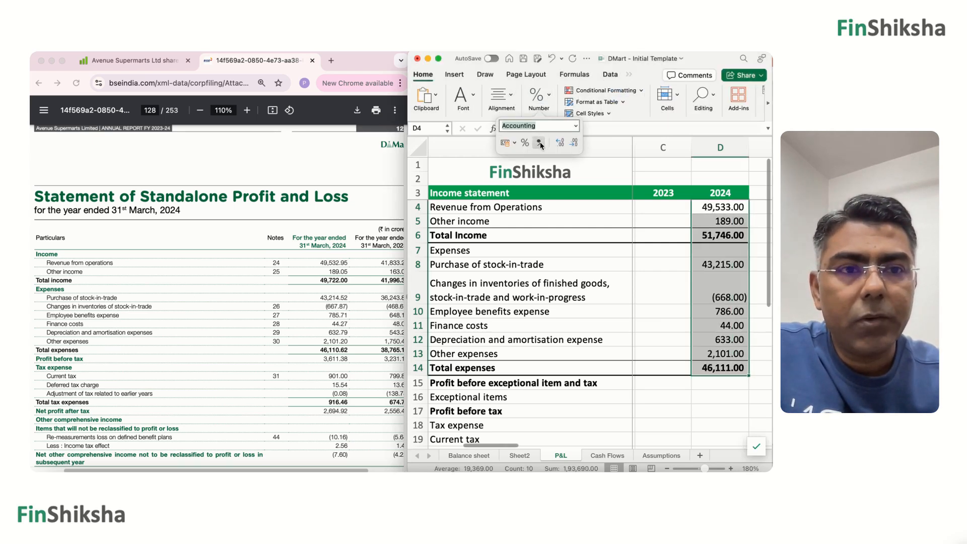
{"action": "left_click", "coordinate": [573, 143]}
{"action": "left_click", "coordinate": [573, 142]}
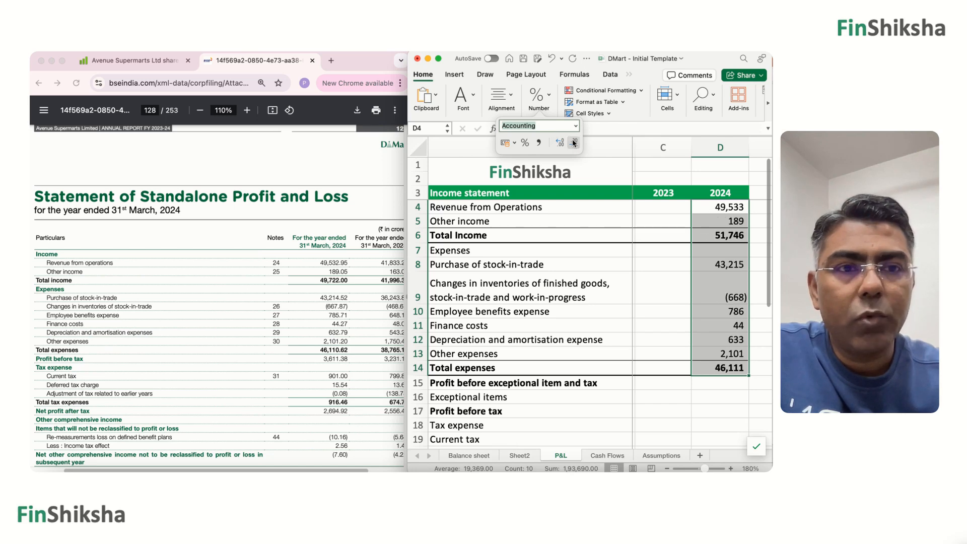
Calculate 2024 Profit before exceptional item and tax in D15 as Total Income minus Total expenses, =D6-D14.
{"action": "left_click", "coordinate": [682, 340]}
{"action": "scroll", "coordinate": [711, 340], "scroll_direction": "down", "scroll_amount": 3}
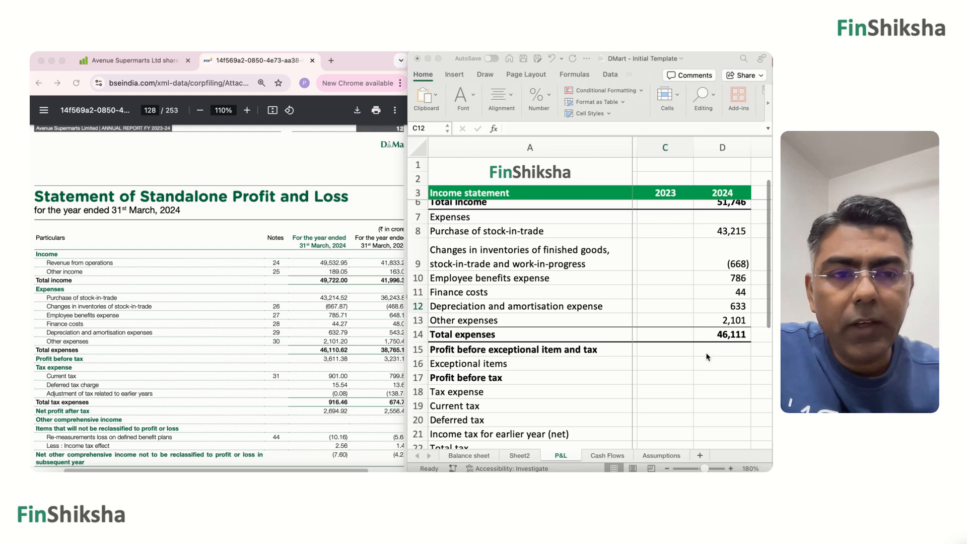
{"action": "left_click", "coordinate": [722, 363]}
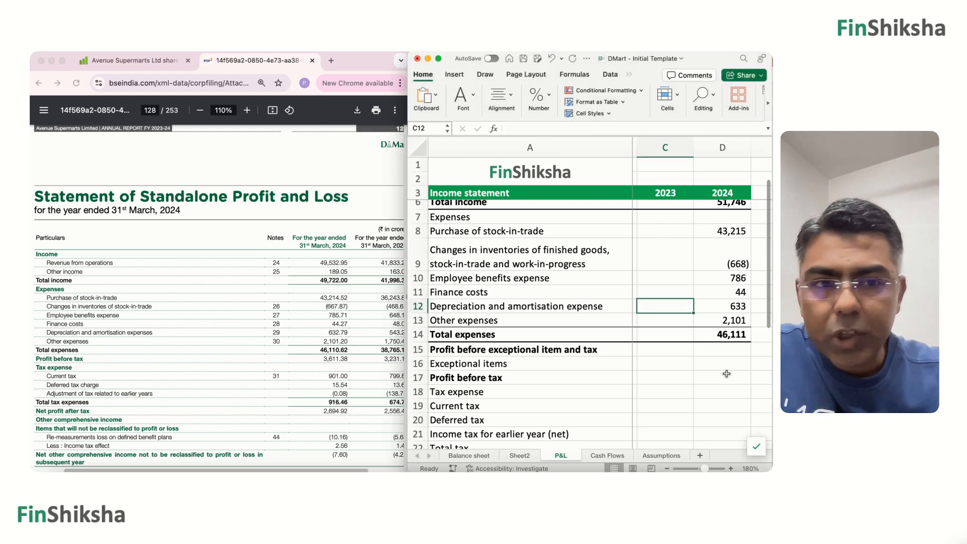
{"action": "left_click", "coordinate": [726, 351]}
{"action": "type", "text": "="}
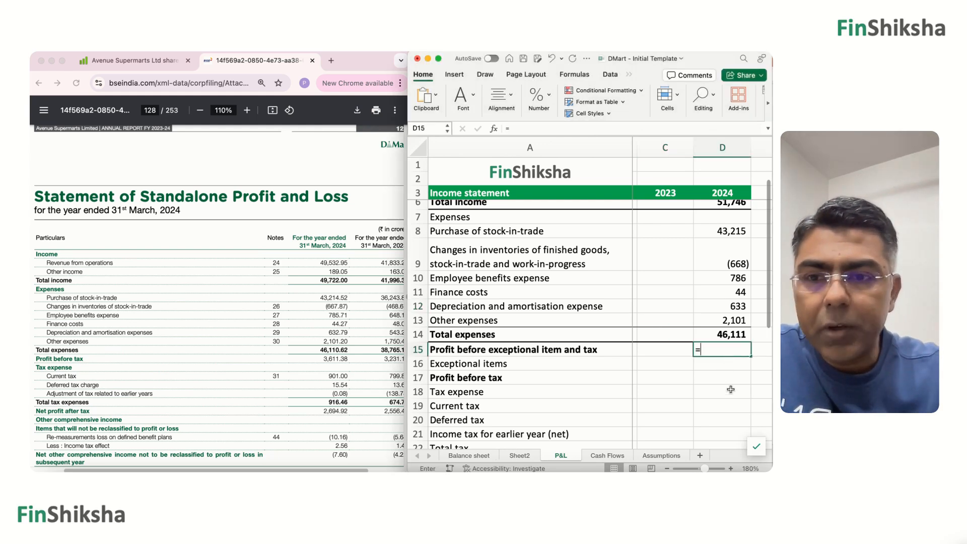
{"action": "key", "text": "Up"}
{"action": "key", "text": "Up"}
{"action": "key", "text": "Up"}
{"action": "key", "text": "Up"}
{"action": "key", "text": "Up"}
{"action": "key", "text": "Up"}
{"action": "key", "text": "Up"}
{"action": "key", "text": "Up"}
{"action": "key", "text": "Up"}
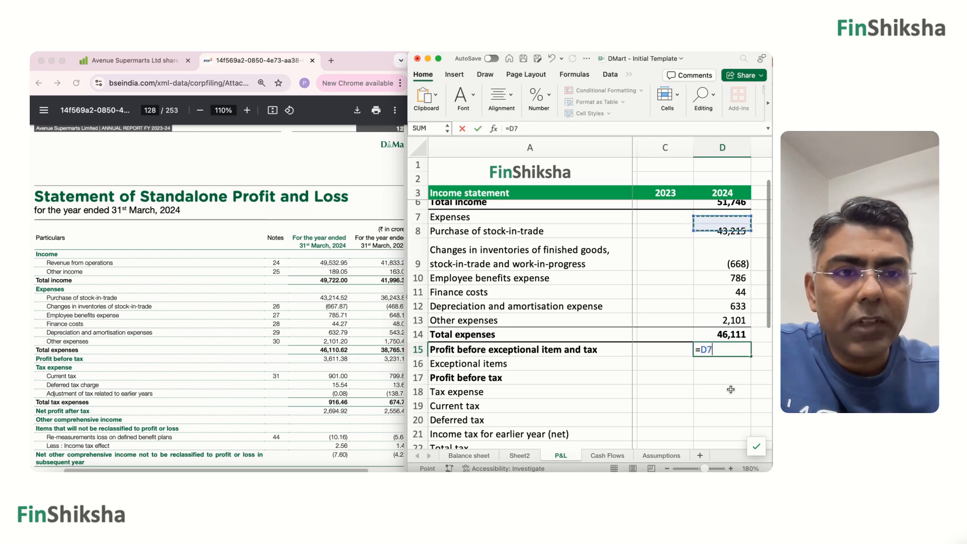
{"action": "type", "text": "-"}
{"action": "key", "text": "Up"}
{"action": "key", "text": "Return"}
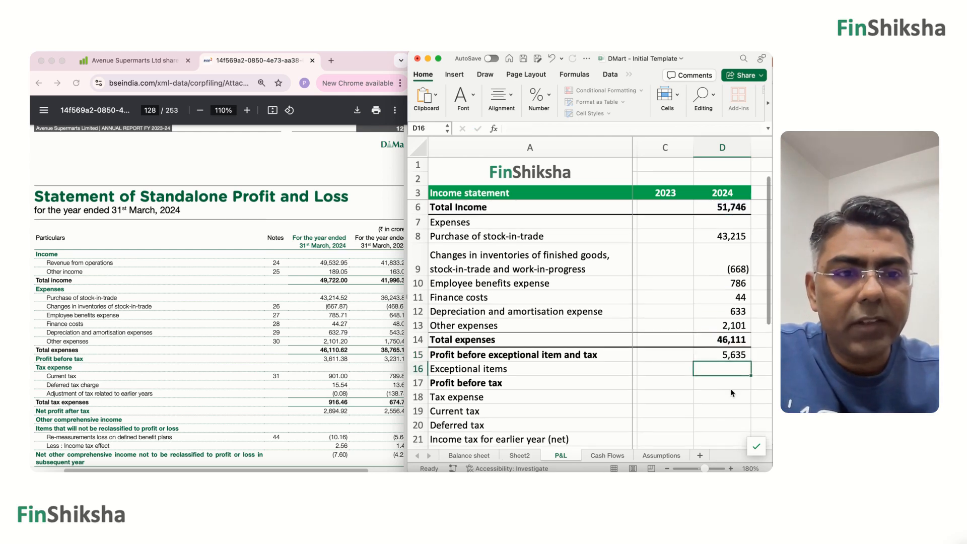
Correct the 2024 Total Income formula in D6 to =SUM(D4:D5) so it leaves out the year header.
{"action": "scroll", "coordinate": [728, 237], "scroll_direction": "up", "scroll_amount": 2}
{"action": "left_click", "coordinate": [728, 235]}
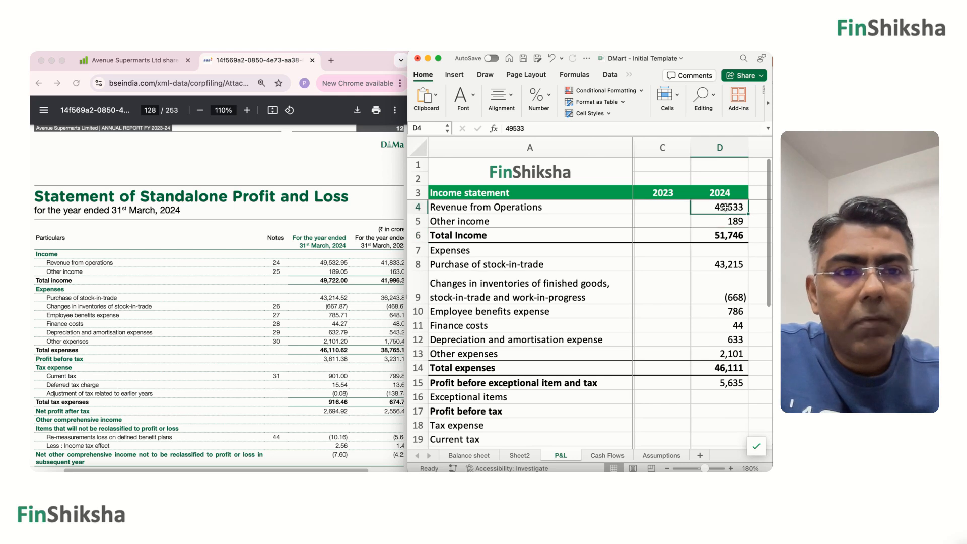
{"action": "double_click", "coordinate": [723, 236]}
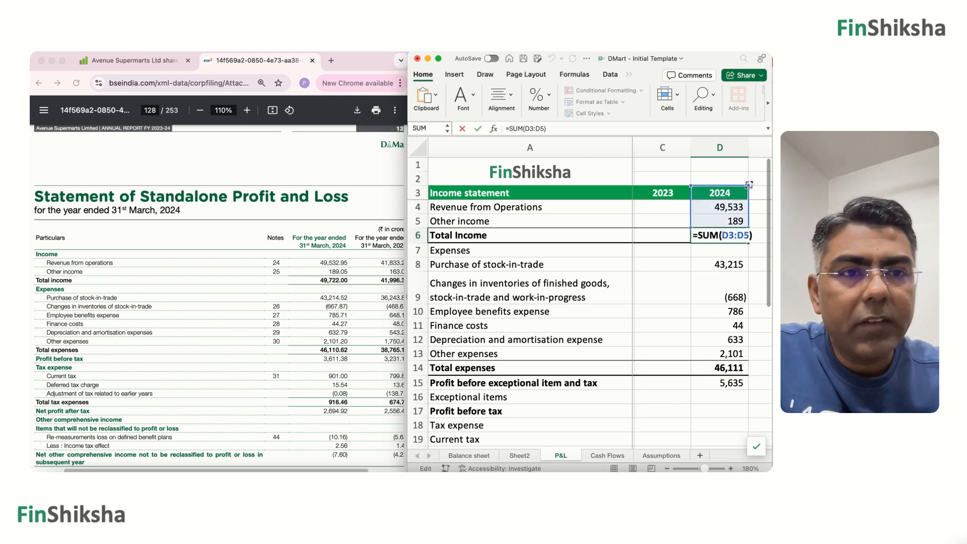
{"action": "left_click_drag", "start_coordinate": [748, 186], "coordinate": [748, 200]}
{"action": "key", "text": "ctrl+Return"}
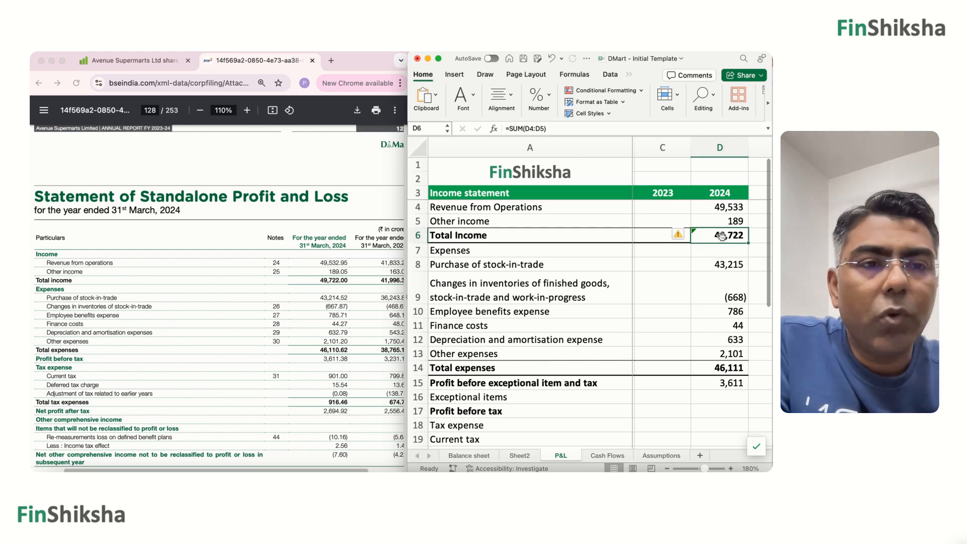
Enter the 2024 Current tax 901 and Deferred tax 16 in D19:D20.
{"action": "key", "text": "Down"}
{"action": "key", "text": "Down"}
{"action": "key", "text": "Down"}
{"action": "key", "text": "Down"}
{"action": "key", "text": "Down"}
{"action": "key", "text": "Down"}
{"action": "key", "text": "Down"}
{"action": "key", "text": "Down"}
{"action": "key", "text": "Down"}
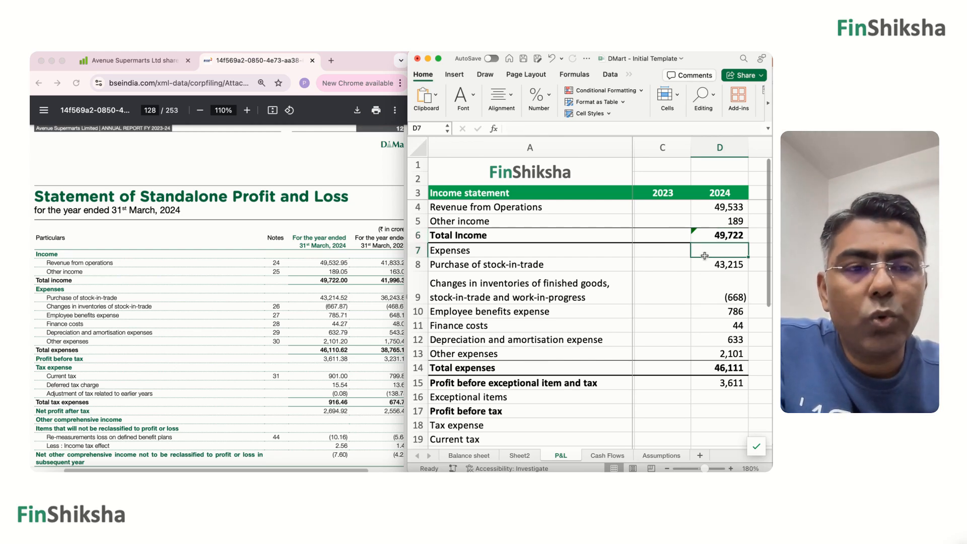
{"action": "key", "text": "Up"}
{"action": "key", "text": "Down"}
{"action": "key", "text": "Down"}
{"action": "key", "text": "Down"}
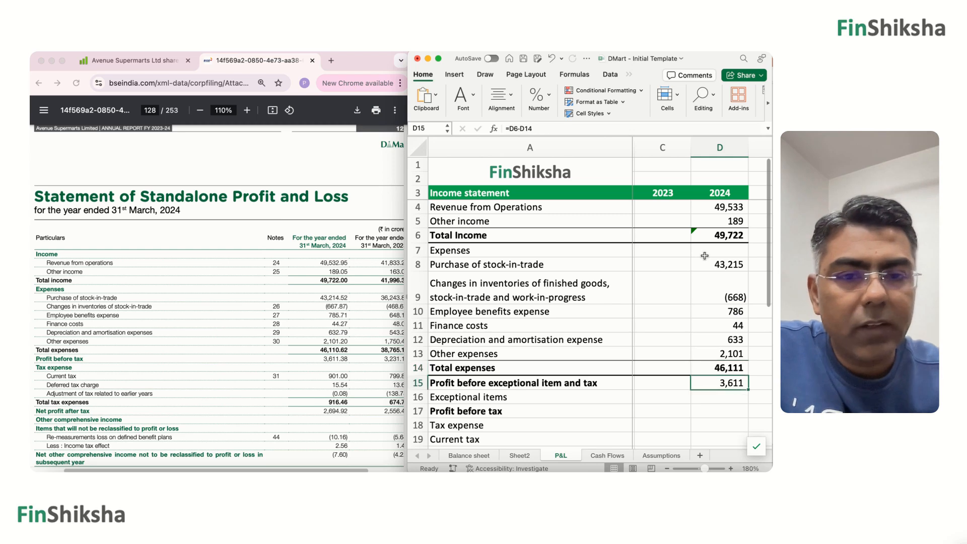
{"action": "key", "text": "Up"}
{"action": "key", "text": "Down"}
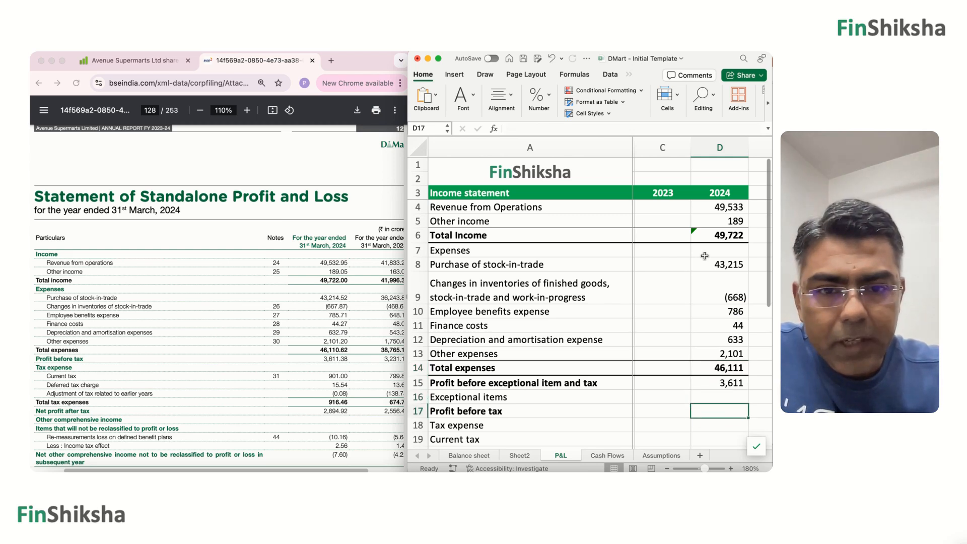
{"action": "key", "text": "Down"}
{"action": "scroll", "coordinate": [704, 256], "scroll_direction": "down", "scroll_amount": 2}
{"action": "key", "text": "Down"}
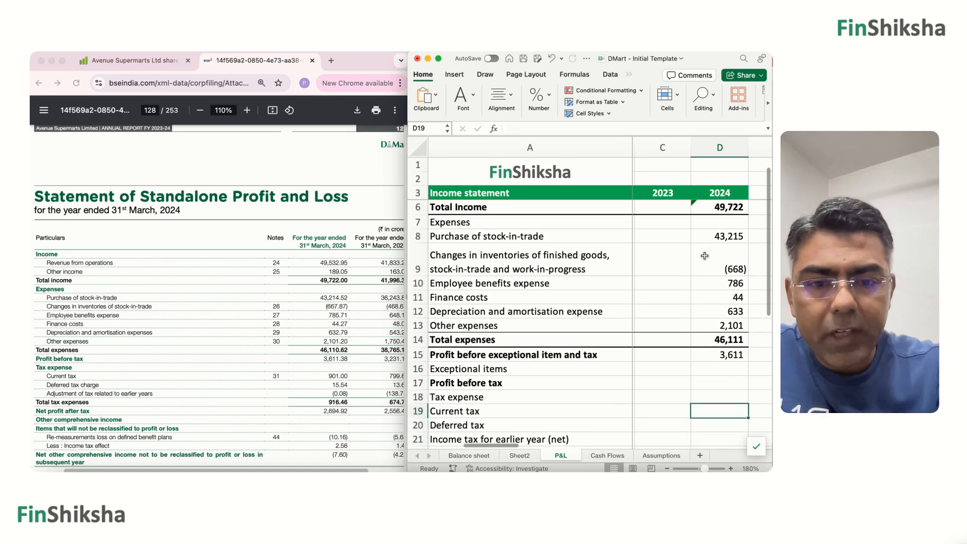
{"action": "type", "text": "901"}
{"action": "key", "text": "Return"}
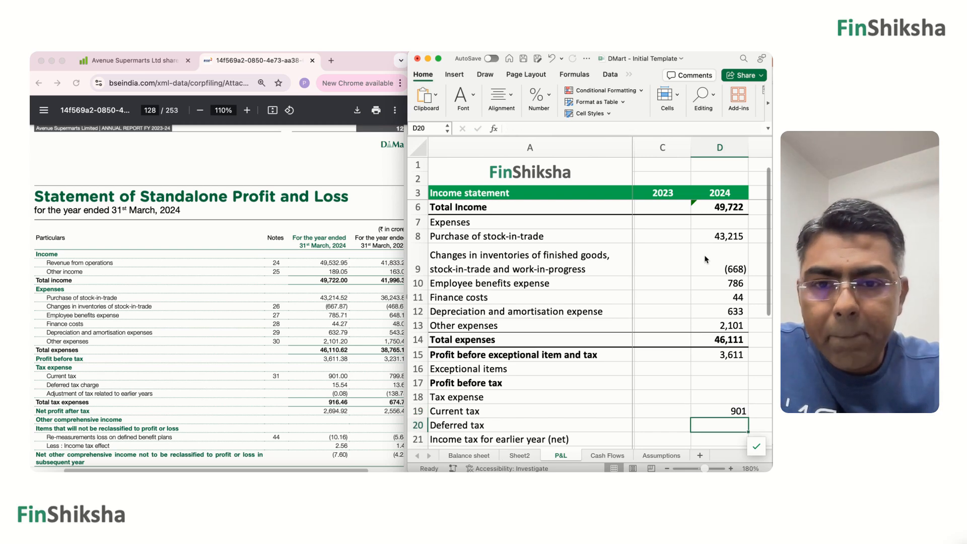
{"action": "type", "text": "15"}
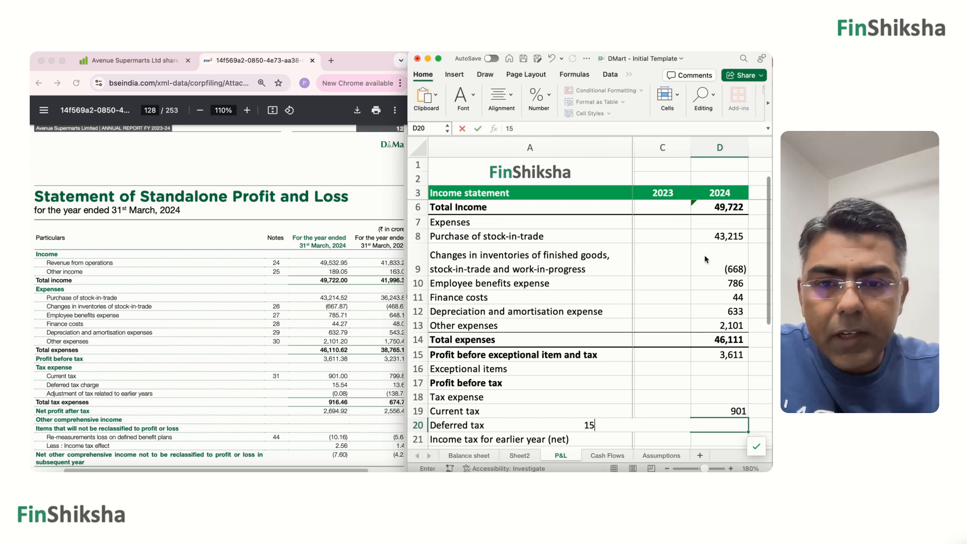
{"action": "key", "text": "Return"}
Calculate 2024 Total tax in D22 with =SUM(D19:D21), leaving the income tax for earlier year blank.
{"action": "scroll", "coordinate": [705, 259], "scroll_direction": "down", "scroll_amount": 2}
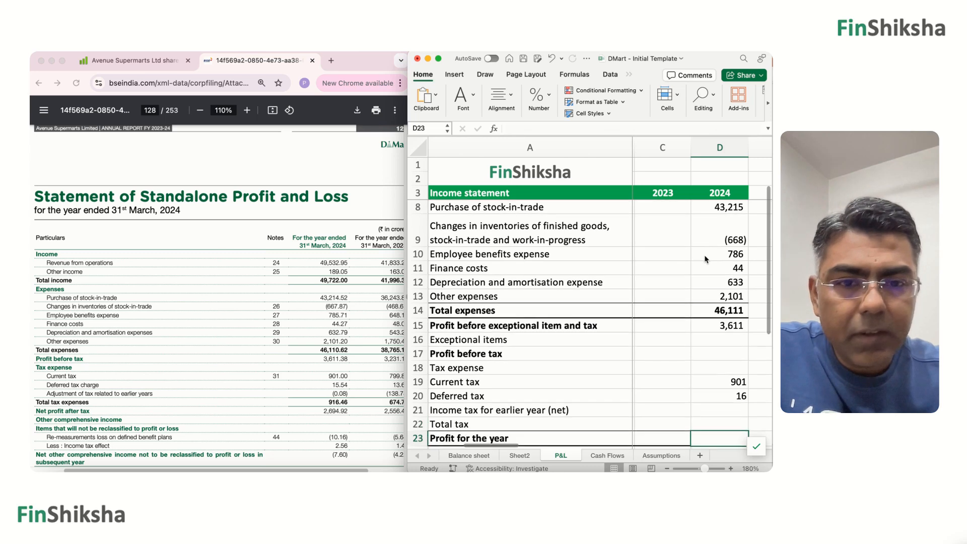
{"action": "key", "text": "Down"}
{"action": "key", "text": "Up"}
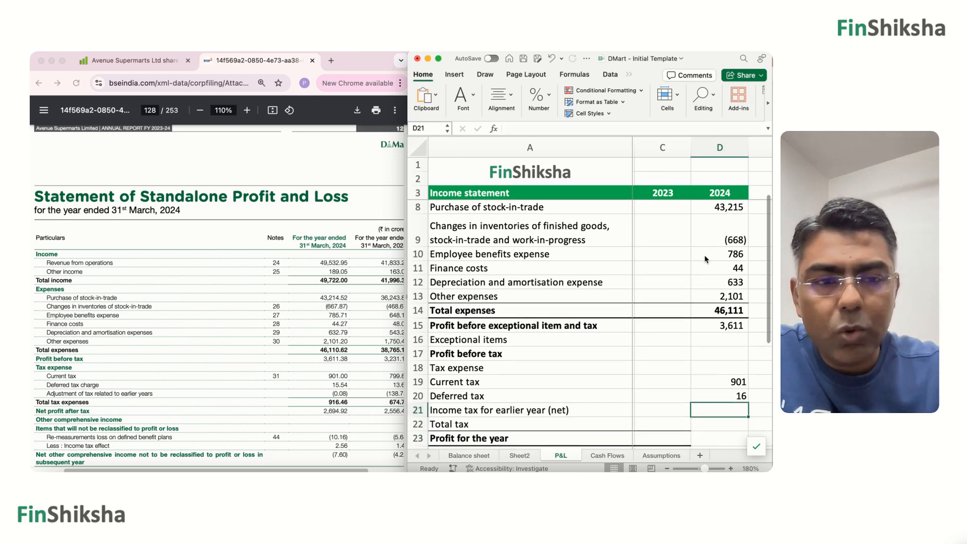
{"action": "key", "text": "Down"}
{"action": "scroll", "coordinate": [705, 260], "scroll_direction": "down", "scroll_amount": 2}
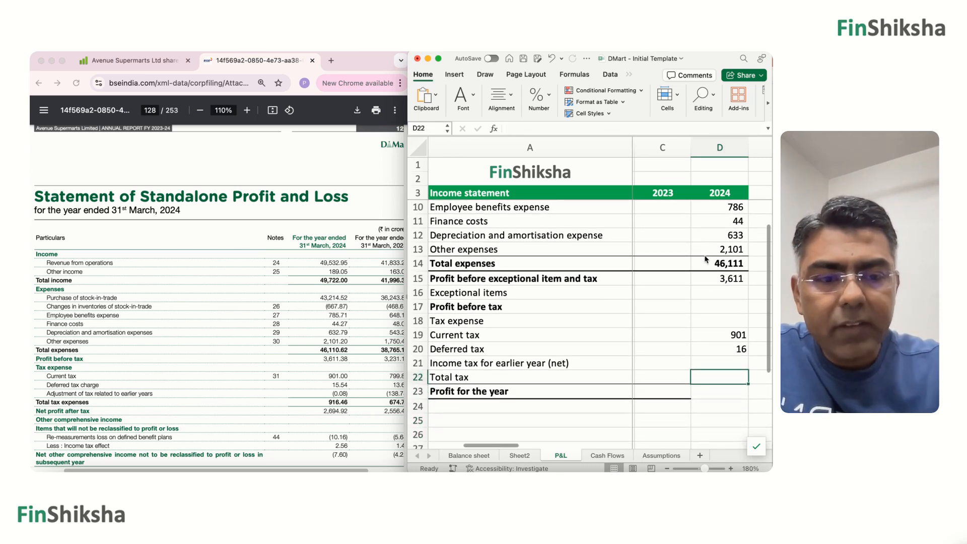
{"action": "type", "text": "=sum"}
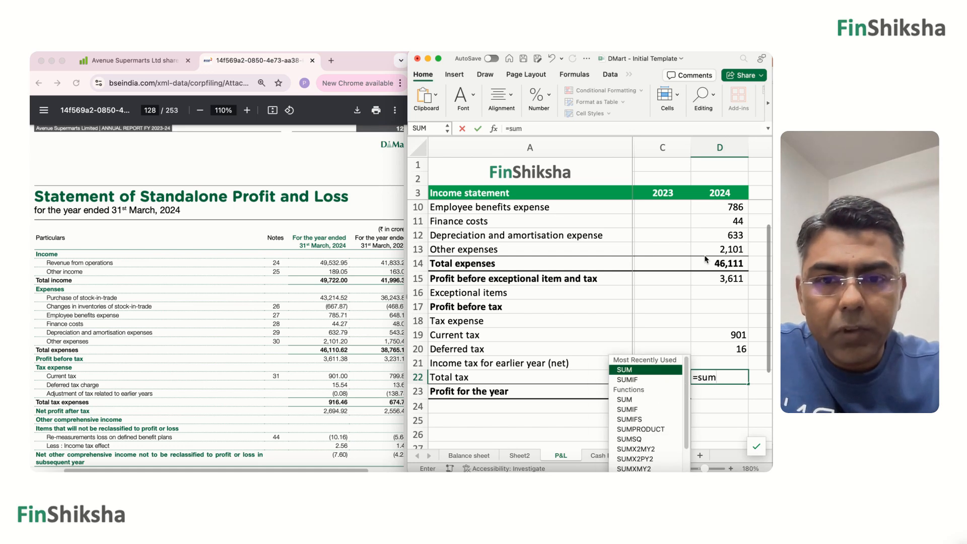
{"action": "type", "text": "("}
{"action": "key", "text": "Up"}
{"action": "key", "text": "shift+Up"}
{"action": "key", "text": "shift+Up"}
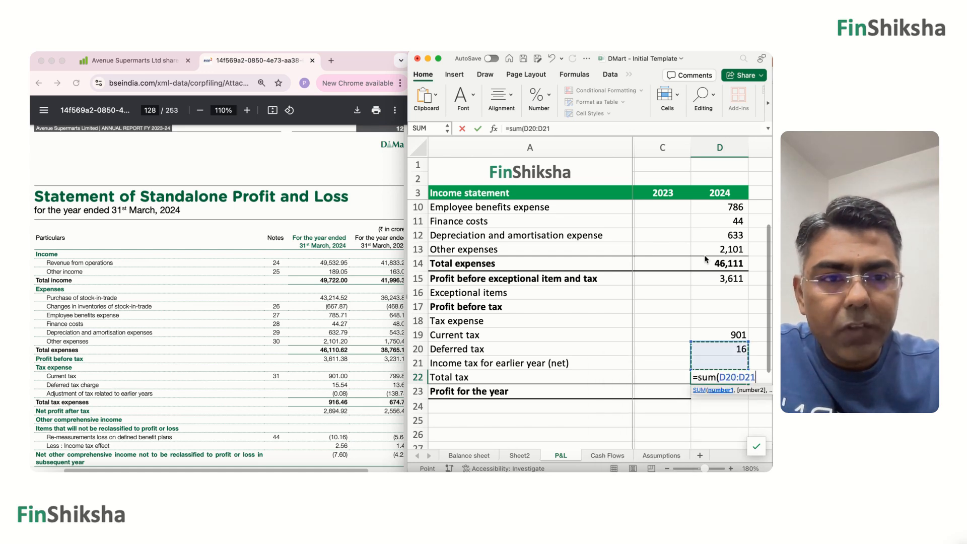
{"action": "key", "text": "Return"}
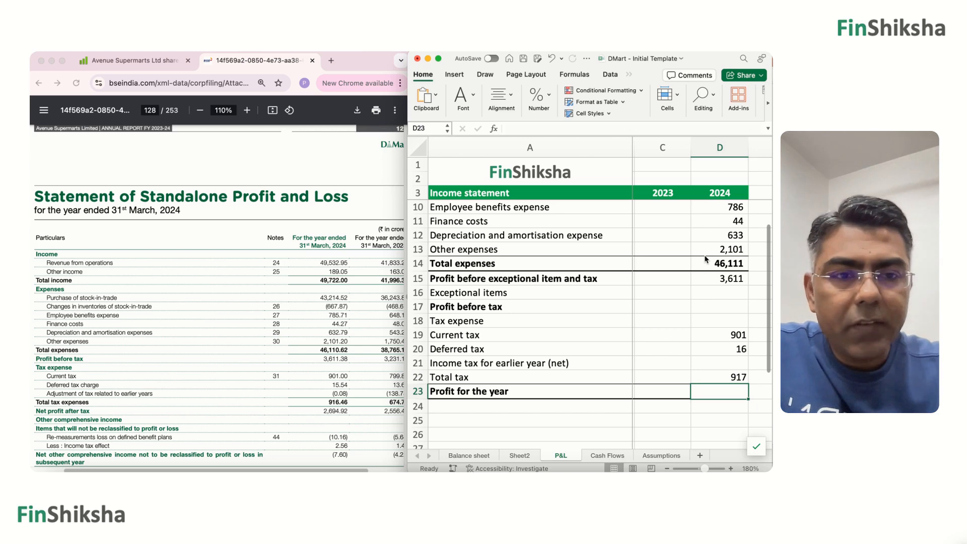
Calculate 2024 Profit for the year in D23 as Profit before exceptional item and tax minus Total tax, =D15-D22.
{"action": "key", "text": "Left"}
{"action": "type", "text": "="}
{"action": "key", "text": "Up"}
{"action": "key", "text": "Right"}
{"action": "key", "text": "Up"}
{"action": "key", "text": "Up"}
{"action": "key", "text": "Up"}
{"action": "key", "text": "Up"}
{"action": "key", "text": "Up"}
{"action": "key", "text": "Up"}
{"action": "key", "text": "Up"}
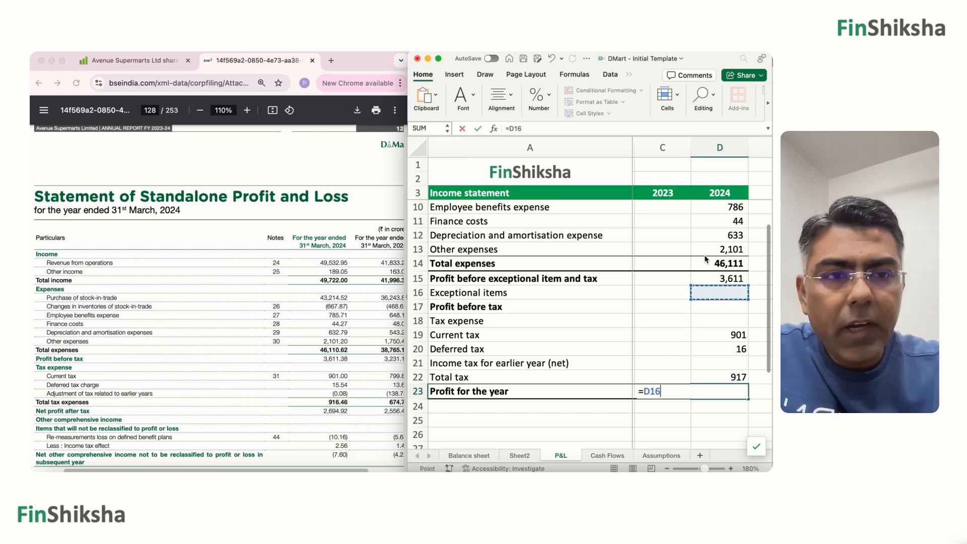
{"action": "type", "text": "-"}
{"action": "key", "text": "Up"}
{"action": "key", "text": "Return"}
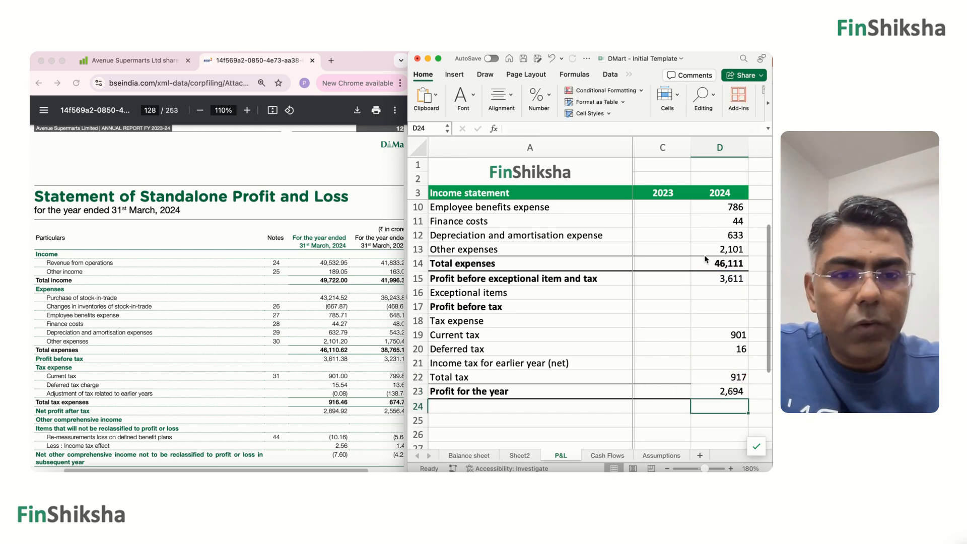
Enter the 2023 Revenue from Operations 41833 and Other income 163 in C4:C5.
{"action": "key", "text": "Up"}
{"action": "key", "text": "Up"}
{"action": "key", "text": "Up"}
{"action": "key", "text": "Up"}
{"action": "key", "text": "Up"}
{"action": "key", "text": "Up"}
{"action": "key", "text": "Up"}
{"action": "key", "text": "Up"}
{"action": "key", "text": "Up"}
{"action": "key", "text": "Up"}
{"action": "key", "text": "Up"}
{"action": "key", "text": "Up"}
{"action": "key", "text": "Up"}
{"action": "key", "text": "Up"}
{"action": "key", "text": "Up"}
{"action": "key", "text": "Up"}
{"action": "key", "text": "Up"}
{"action": "key", "text": "Up"}
{"action": "key", "text": "Up"}
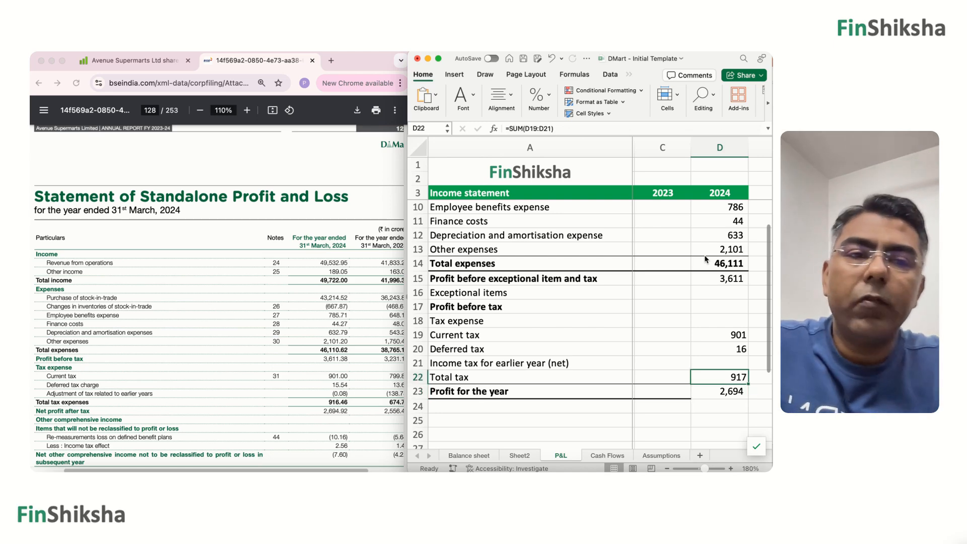
{"action": "key", "text": "Up"}
{"action": "key", "text": "Up"}
{"action": "key", "text": "Up"}
{"action": "key", "text": "Up"}
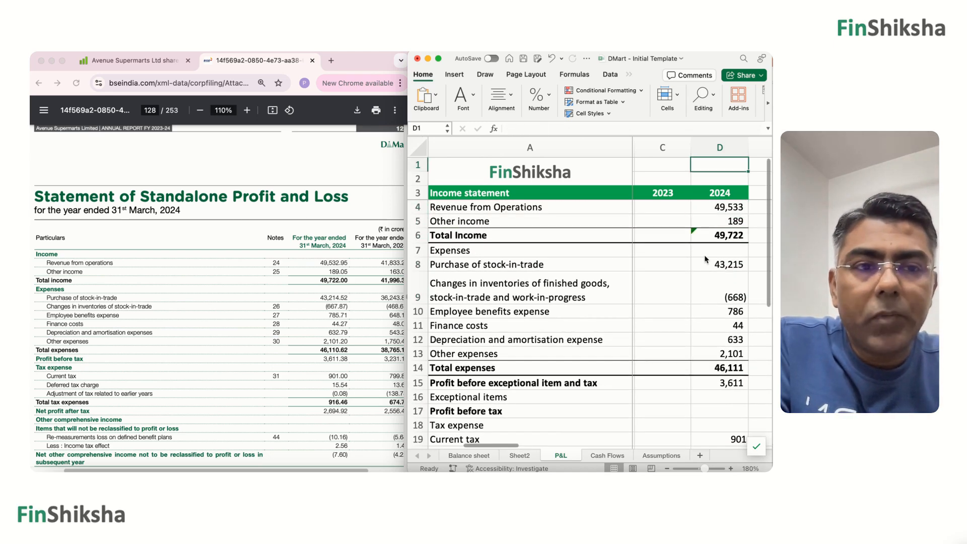
{"action": "key", "text": "Down"}
{"action": "key", "text": "Down"}
{"action": "key", "text": "Down"}
{"action": "key", "text": "Down"}
{"action": "key", "text": "Down"}
{"action": "key", "text": "Left"}
{"action": "key", "text": "Up"}
{"action": "key", "text": "Up"}
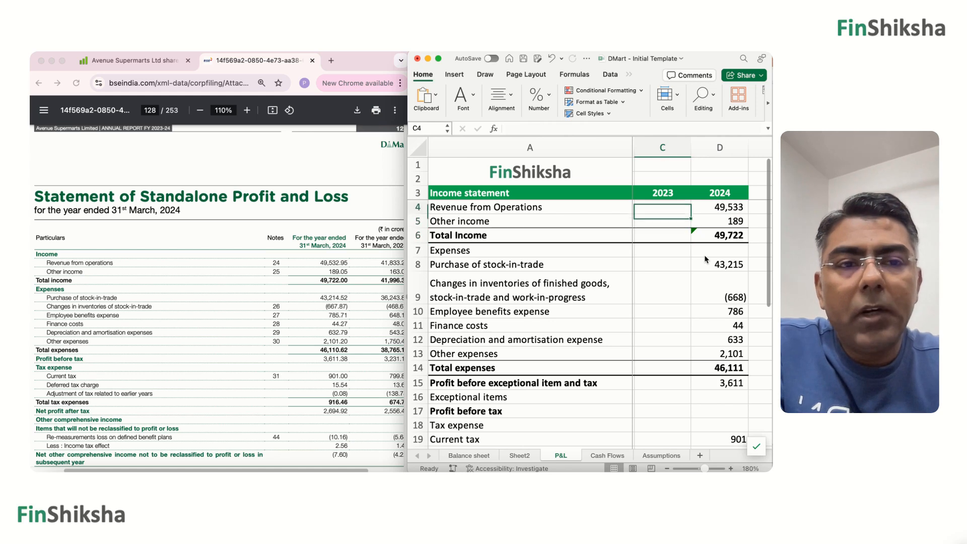
{"action": "type", "text": "41"}
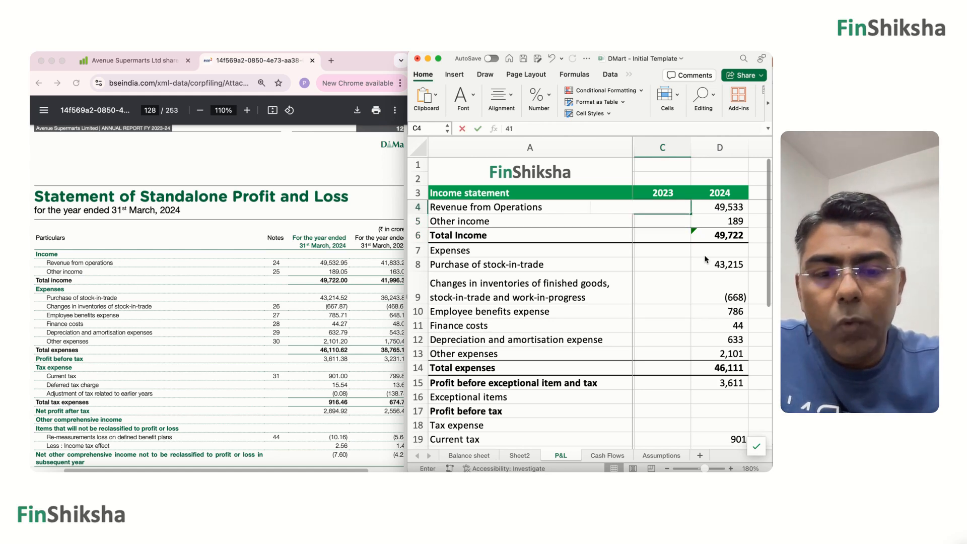
{"action": "type", "text": ",833"}
{"action": "key", "text": "Return"}
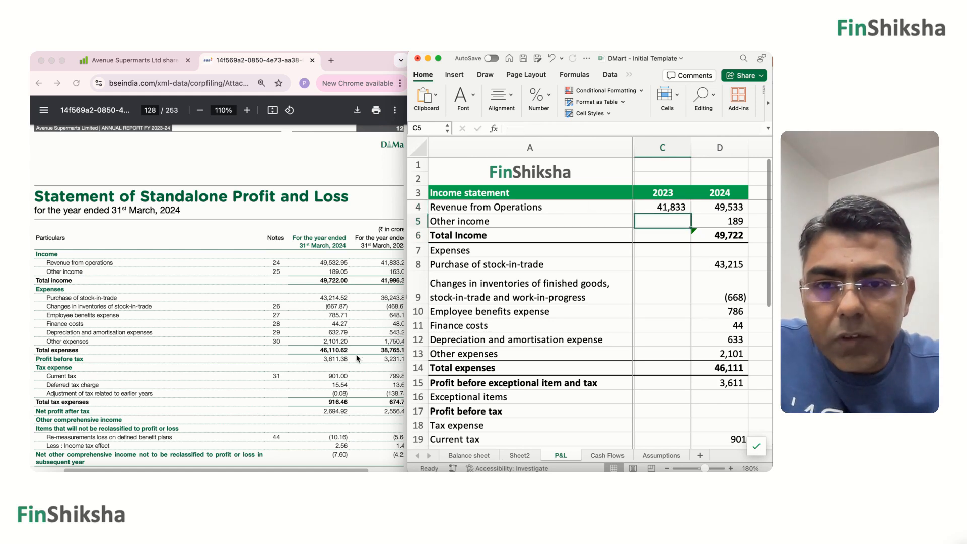
{"action": "scroll", "coordinate": [356, 359], "scroll_direction": "right", "scroll_amount": 2}
{"action": "type", "text": "1"}
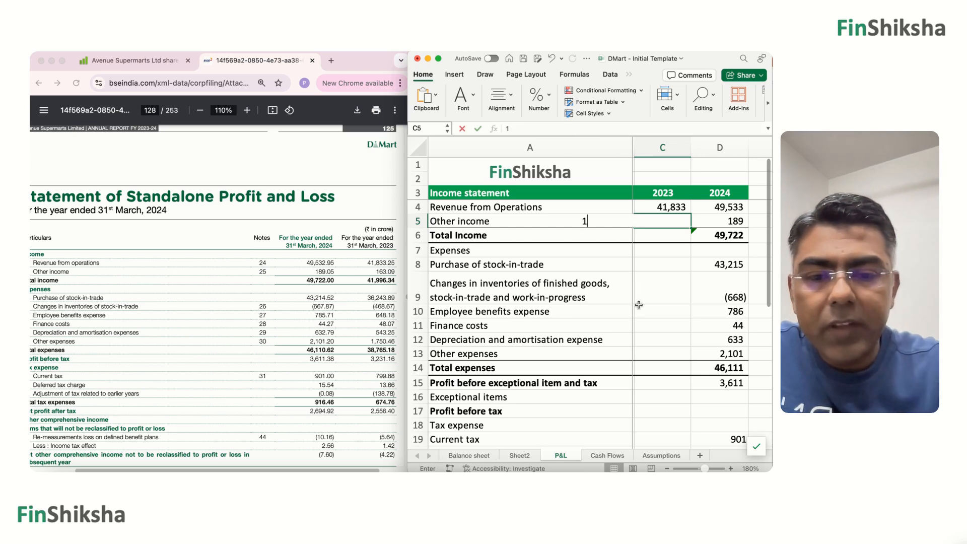
{"action": "type", "text": "63"}
{"action": "key", "text": "Return"}
Copy the 2024 Total Income formula from D6 into C6 for 2023.
{"action": "key", "text": "Right"}
{"action": "key", "text": "super+c"}
{"action": "key", "text": "Left"}
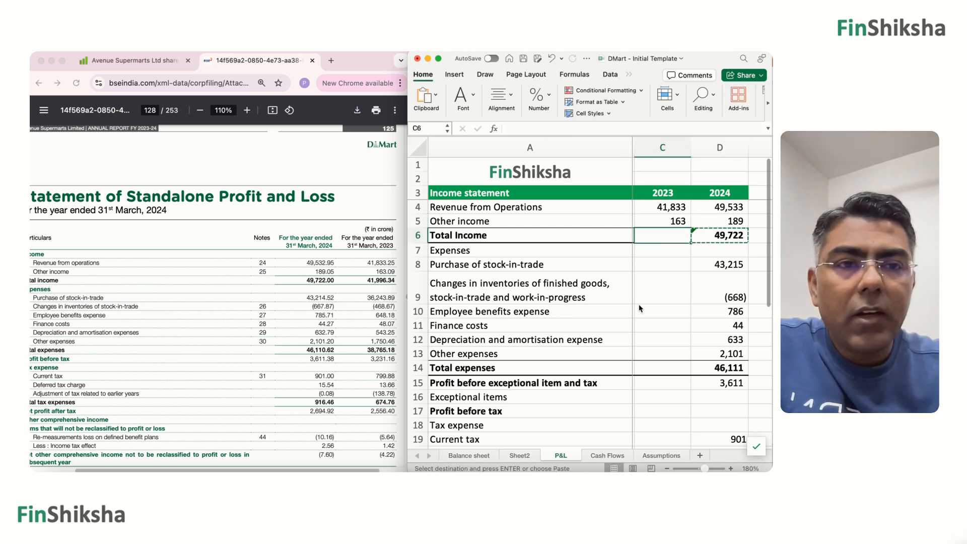
{"action": "key", "text": "super+v"}
Enter the 2023 Purchase of stock-in-trade 36244 and Changes in inventories -469 in C8:C9.
{"action": "key", "text": "Down"}
{"action": "key", "text": "Down"}
{"action": "key", "text": "Down"}
{"action": "key", "text": "Up"}
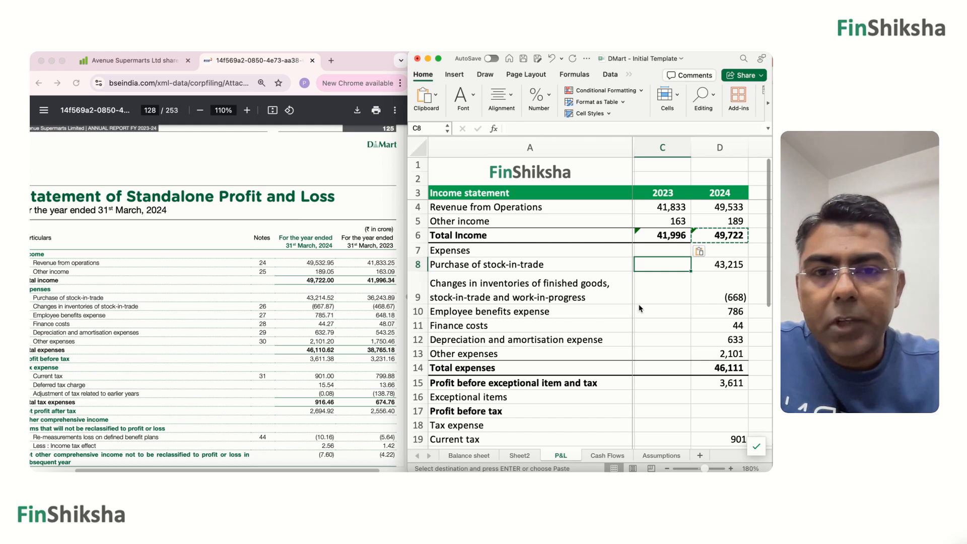
{"action": "type", "text": "36"}
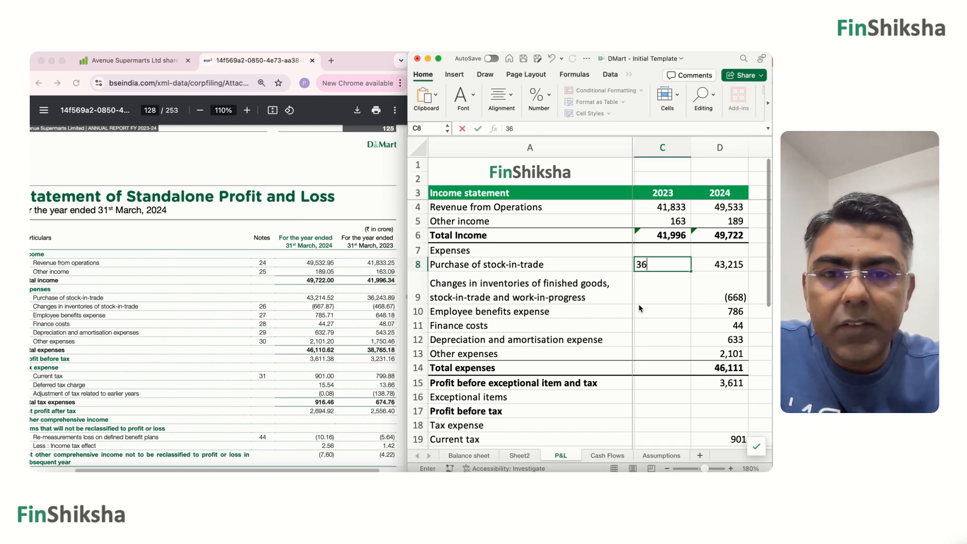
{"action": "type", "text": ",24"}
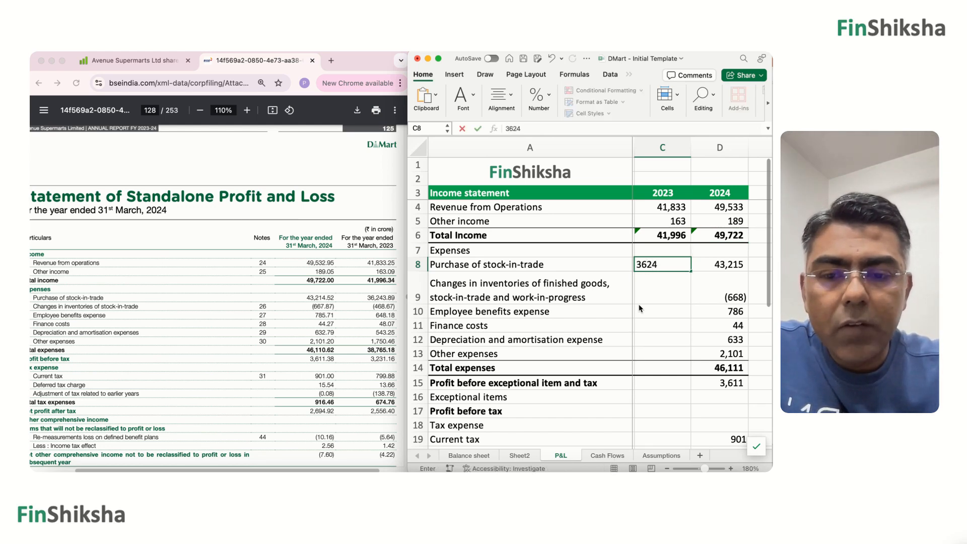
{"action": "type", "text": "4"}
{"action": "key", "text": "Return"}
{"action": "type", "text": "-"}
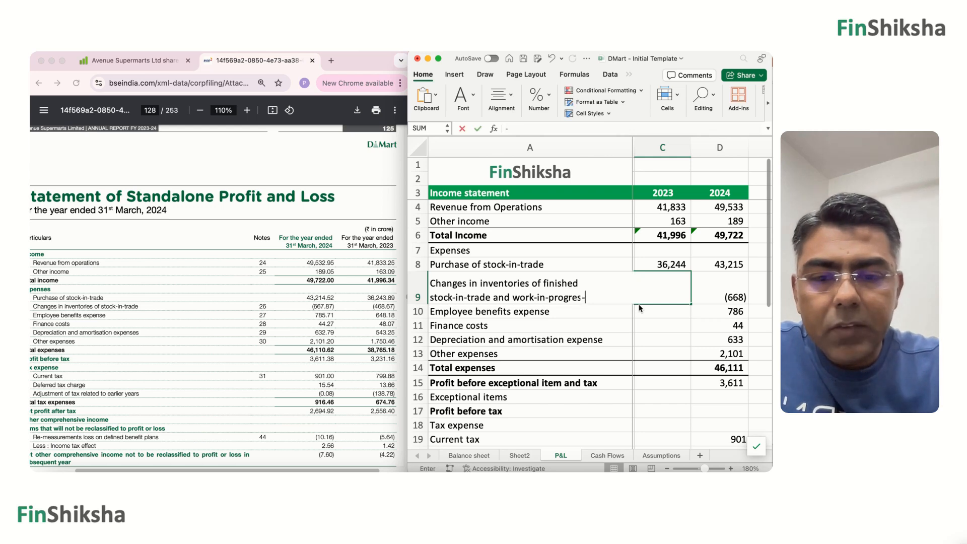
{"action": "type", "text": "469"}
{"action": "key", "text": "Return"}
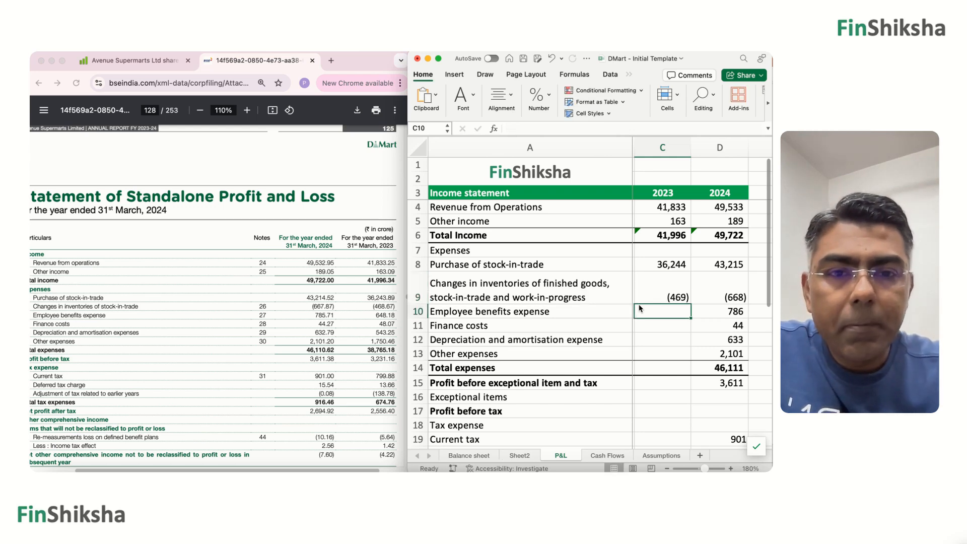
Enter the 2023 Employee benefits expense 648 and Finance costs 48 in C10:C11.
{"action": "type", "text": "6"}
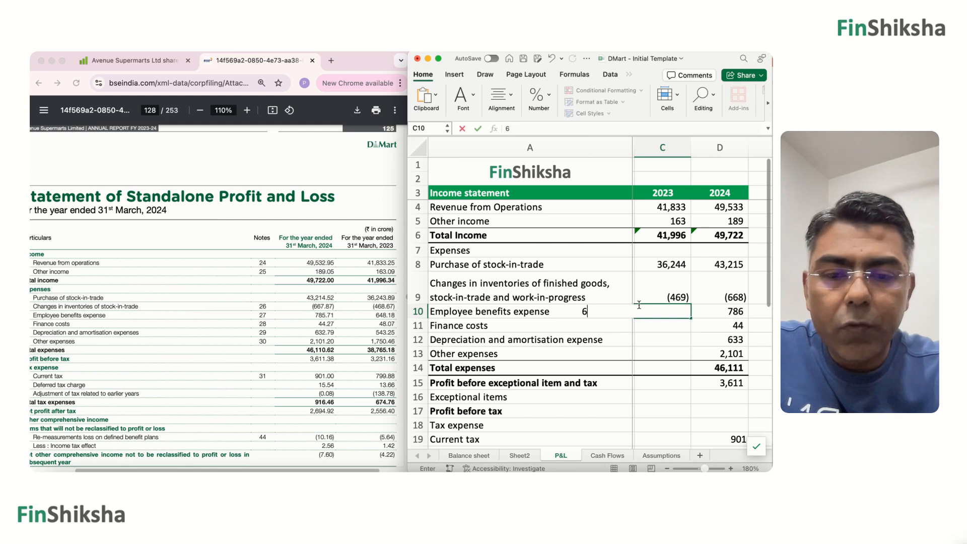
{"action": "type", "text": "48"}
{"action": "key", "text": "Return"}
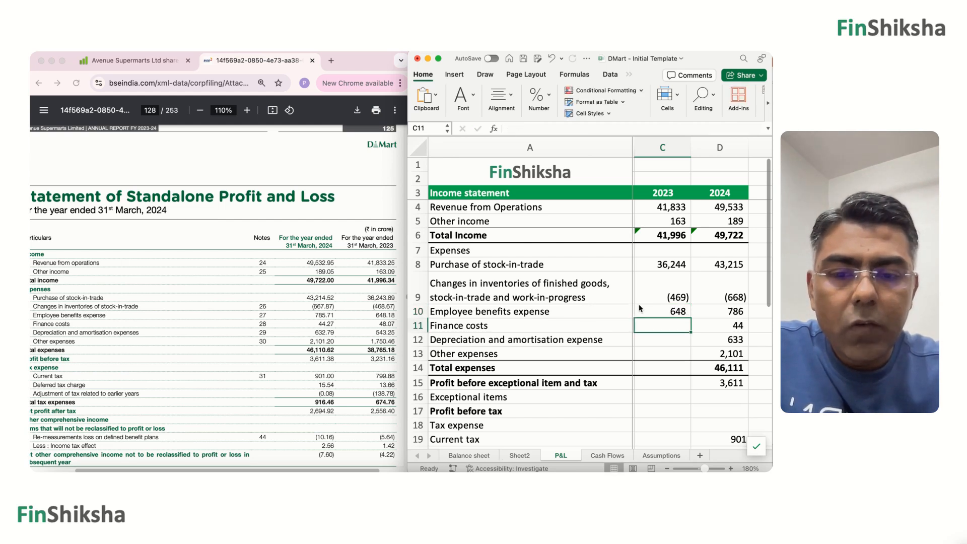
{"action": "type", "text": "48"}
{"action": "key", "text": "Return"}
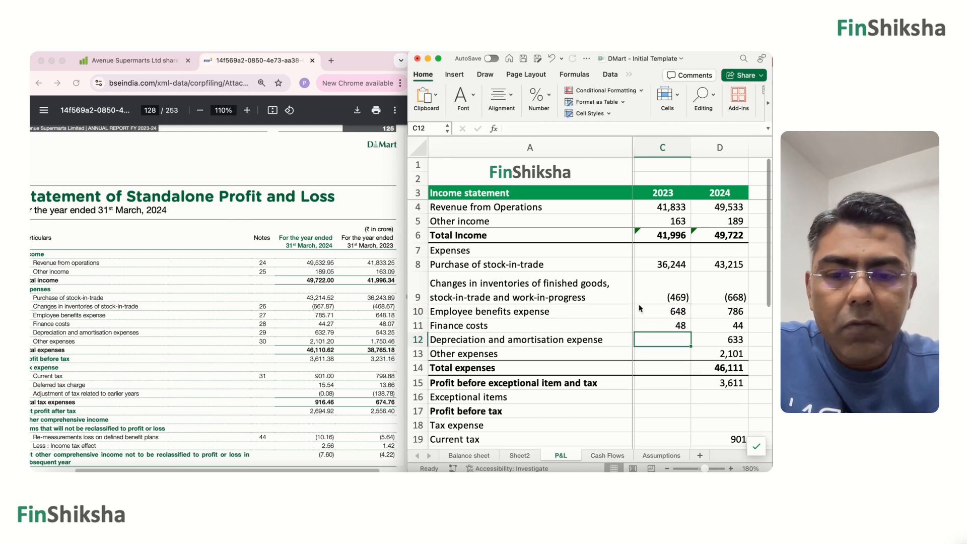
Enter the 2023 Depreciation and amortisation expense 543 and Other expenses 1750 in C12:C13.
{"action": "type", "text": "543"}
{"action": "key", "text": "Return"}
{"action": "type", "text": "1"}
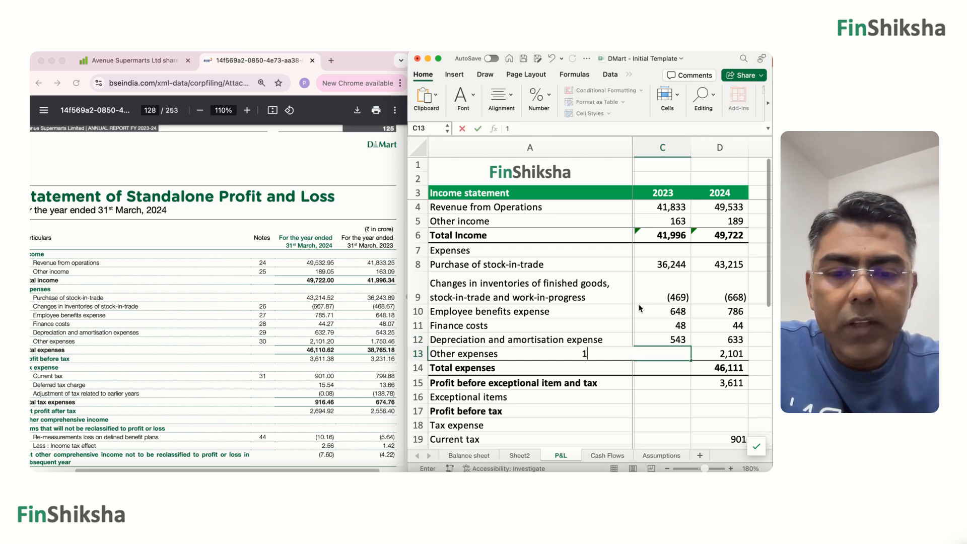
{"action": "type", "text": ",750"}
{"action": "key", "text": "Return"}
Copy the 2024 Total expenses formula from D14 into C14 for 2023.
{"action": "key", "text": "Right"}
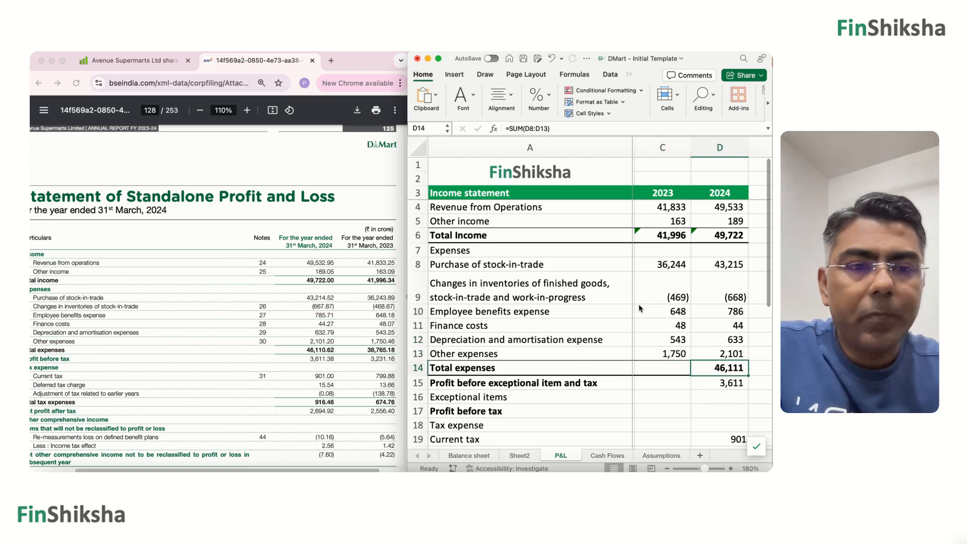
{"action": "key", "text": "super+c"}
{"action": "key", "text": "Left"}
{"action": "key", "text": "super+v"}
{"action": "key", "text": "Down"}
Copy the 2024 Profit before exceptional item and tax formula from D15 into C15 for 2023.
{"action": "key", "text": "Right"}
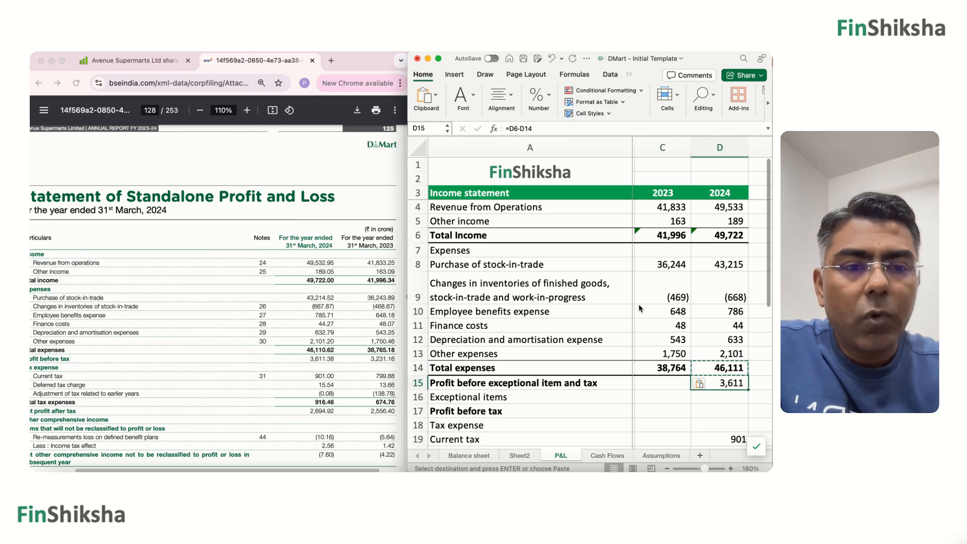
{"action": "key", "text": "super+c"}
{"action": "key", "text": "Left"}
{"action": "key", "text": "super+v"}
Enter the 2023 Current tax 800, Deferred tax 14 and Income tax for earlier year -139 in C19:C21.
{"action": "key", "text": "Down"}
{"action": "key", "text": "Down"}
{"action": "key", "text": "Down"}
{"action": "key", "text": "Down"}
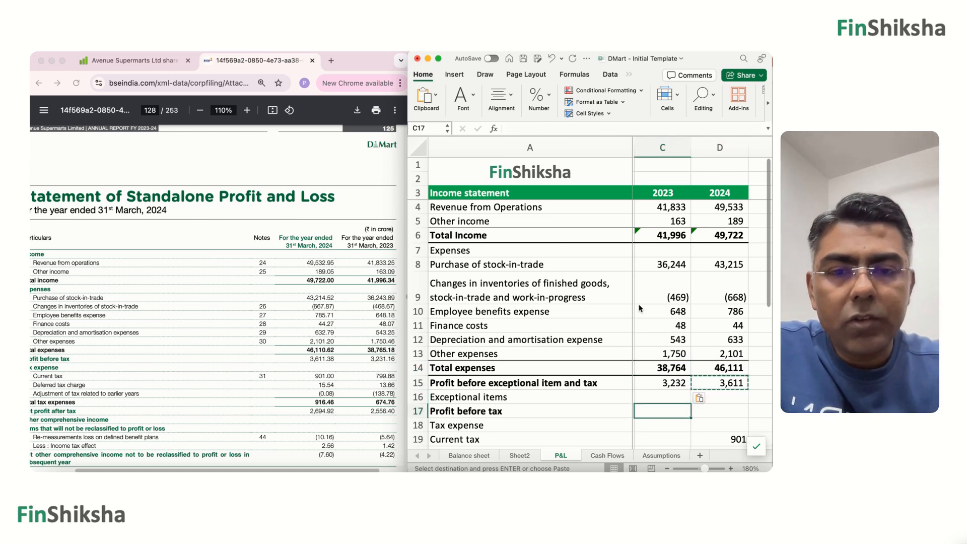
{"action": "scroll", "coordinate": [640, 308], "scroll_direction": "down", "scroll_amount": 3}
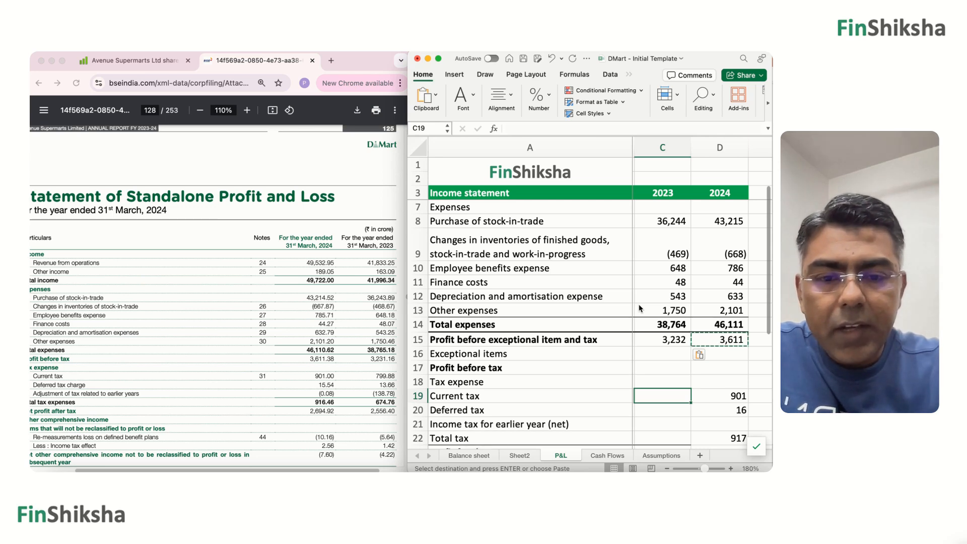
{"action": "type", "text": "800"}
{"action": "key", "text": "Return"}
{"action": "type", "text": "14"}
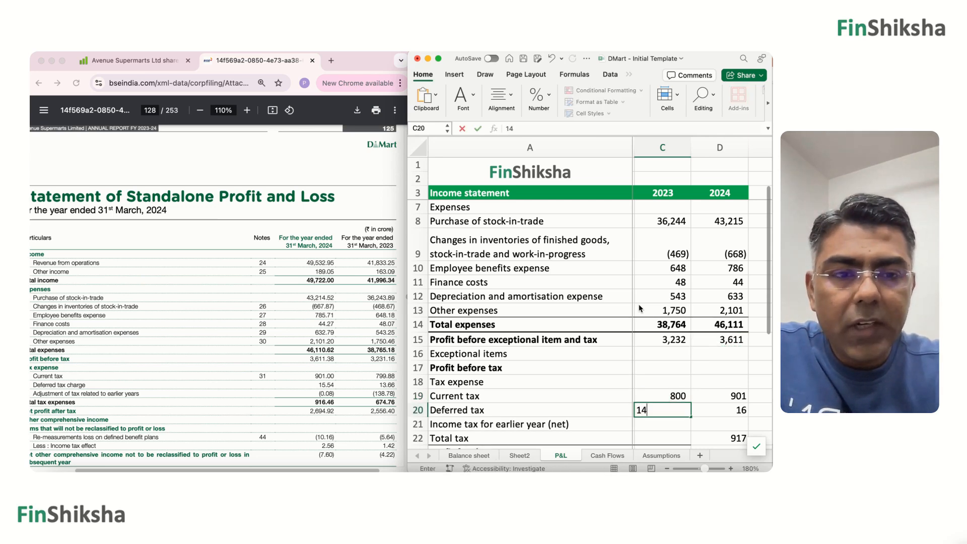
{"action": "key", "text": "Return"}
{"action": "type", "text": "-139"}
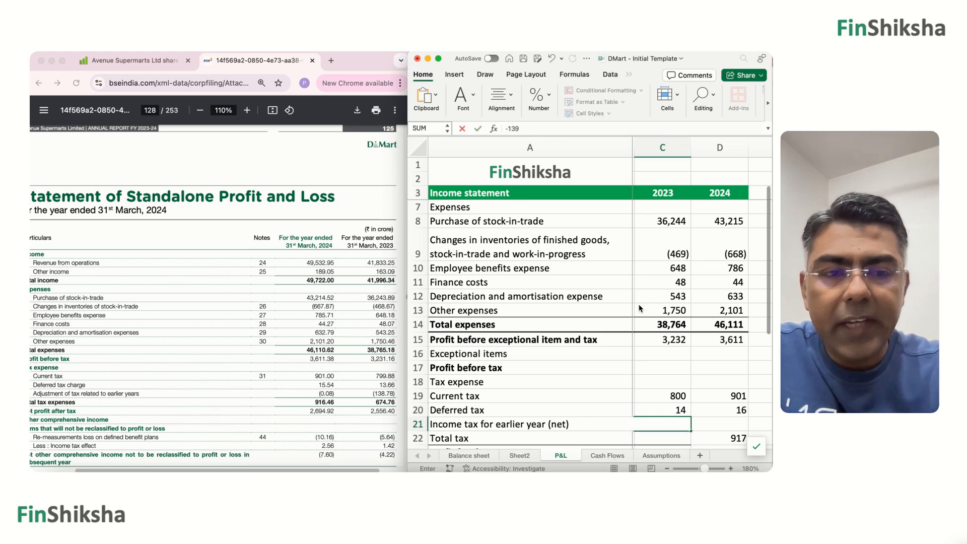
{"action": "key", "text": "Return"}
Copy the 2024 Total tax formula from D22 into C22 for 2023.
{"action": "key", "text": "Right"}
{"action": "key", "text": "super+c"}
{"action": "key", "text": "Left"}
{"action": "key", "text": "super+v"}
{"action": "key", "text": "Down"}
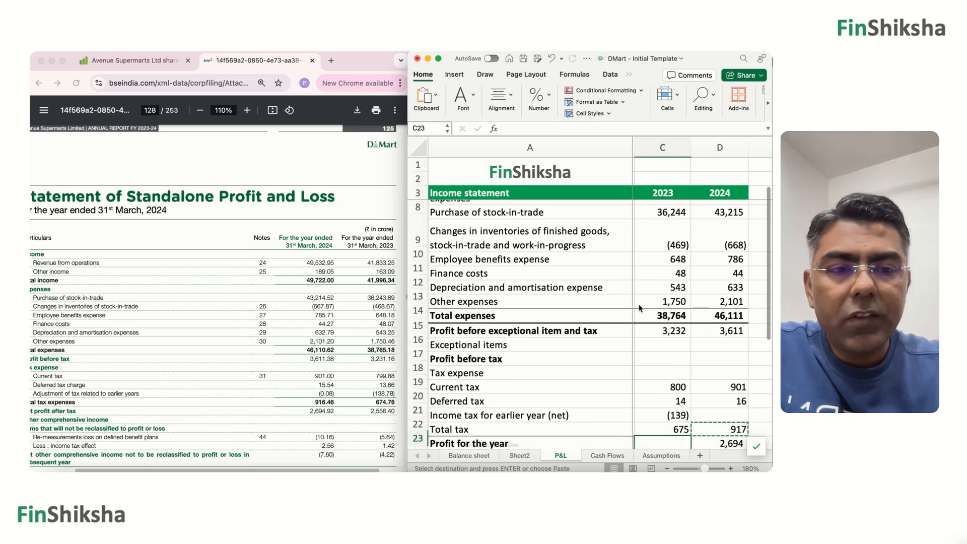
Copy the 2024 Profit for the year formula from D23 into C23 for 2023.
{"action": "key", "text": "Down"}
{"action": "key", "text": "Down"}
{"action": "key", "text": "Up"}
{"action": "key", "text": "Up"}
{"action": "key", "text": "Up"}
{"action": "key", "text": "Right"}
{"action": "key", "text": "Down"}
{"action": "key", "text": "super+c"}
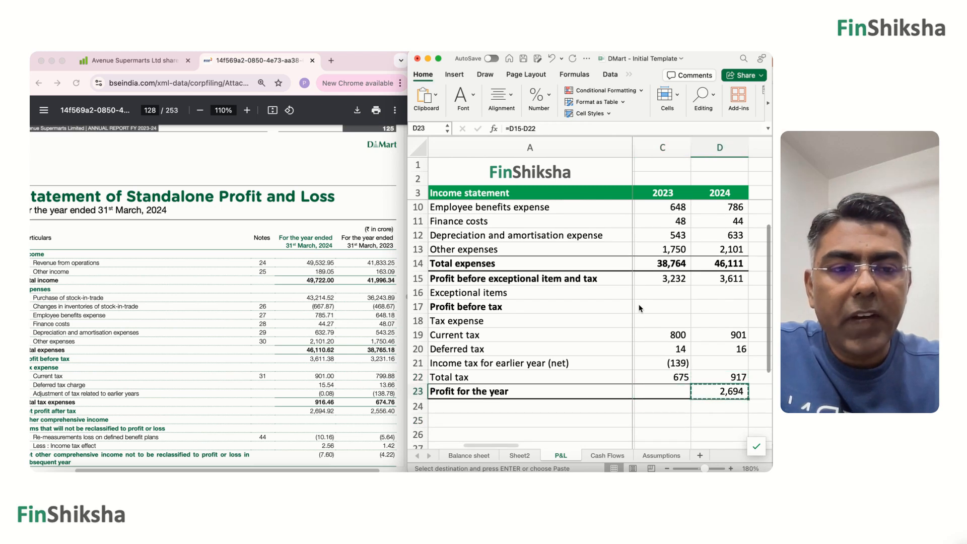
{"action": "key", "text": "Left"}
{"action": "key", "text": "super+v"}
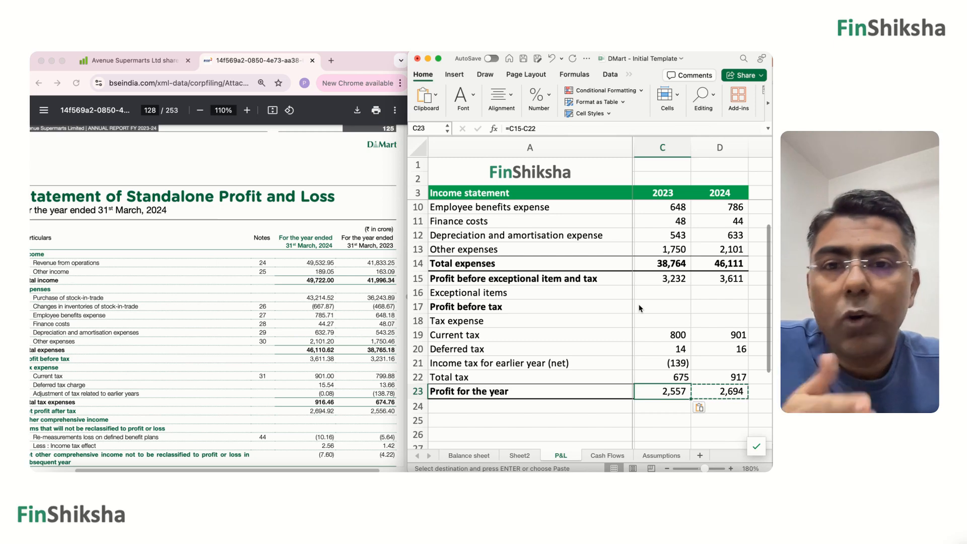
Look back over the 2023 column and go to the 2022 Revenue from Operations cell, B4.
{"action": "key", "text": "Up"}
{"action": "key", "text": "Up"}
{"action": "key", "text": "Up"}
{"action": "key", "text": "Up"}
{"action": "key", "text": "Up"}
{"action": "key", "text": "Up"}
{"action": "key", "text": "Up"}
{"action": "key", "text": "Up"}
{"action": "key", "text": "Up"}
{"action": "key", "text": "Up"}
{"action": "key", "text": "Up"}
{"action": "key", "text": "Up"}
{"action": "key", "text": "Up"}
{"action": "key", "text": "Up"}
{"action": "key", "text": "Up"}
{"action": "key", "text": "Up"}
{"action": "key", "text": "Up"}
{"action": "key", "text": "Up"}
{"action": "key", "text": "Up"}
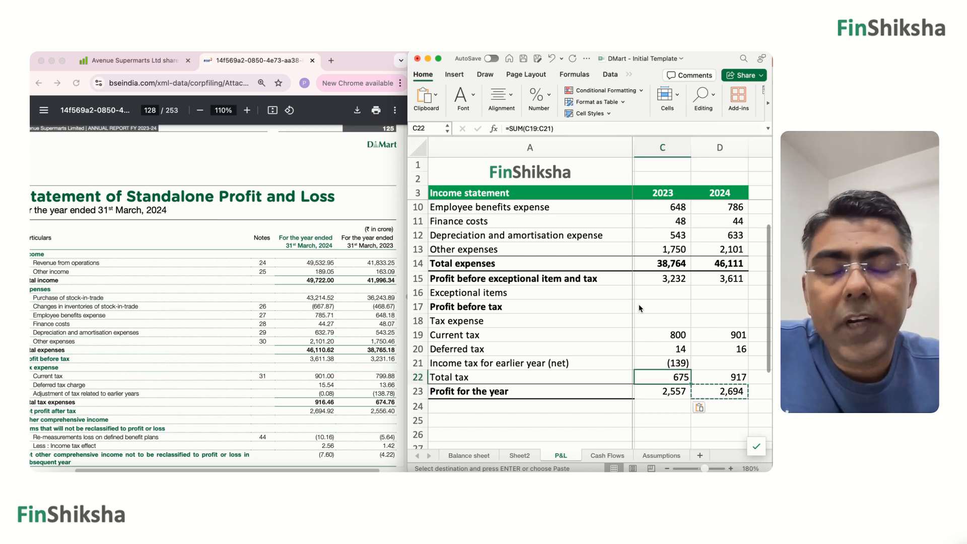
{"action": "key", "text": "Up"}
{"action": "key", "text": "Up"}
{"action": "key", "text": "Up"}
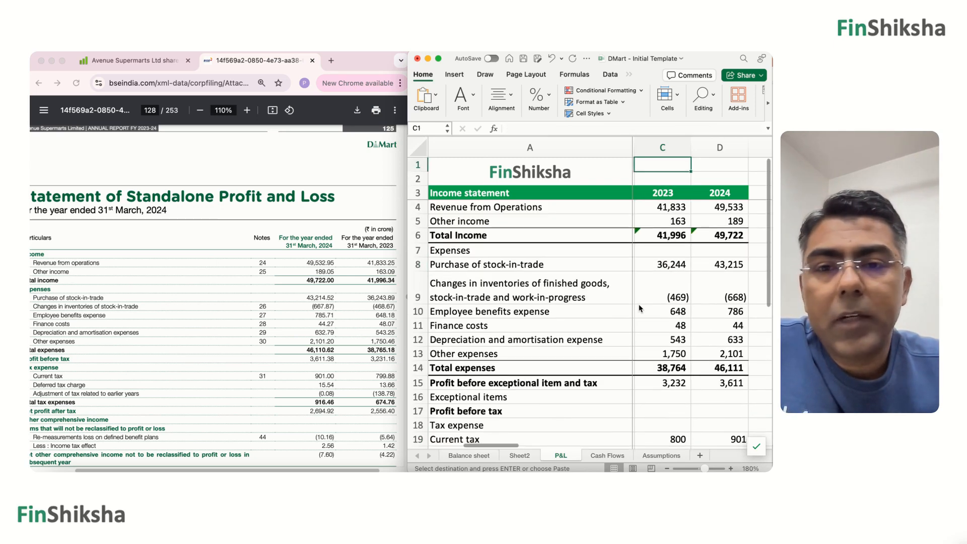
{"action": "key", "text": "Down"}
{"action": "key", "text": "Down"}
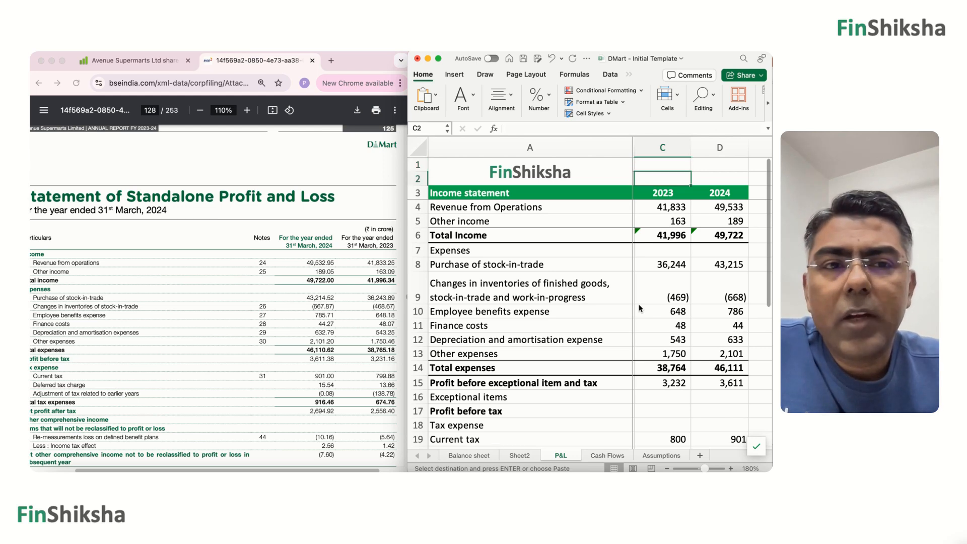
{"action": "key", "text": "Down"}
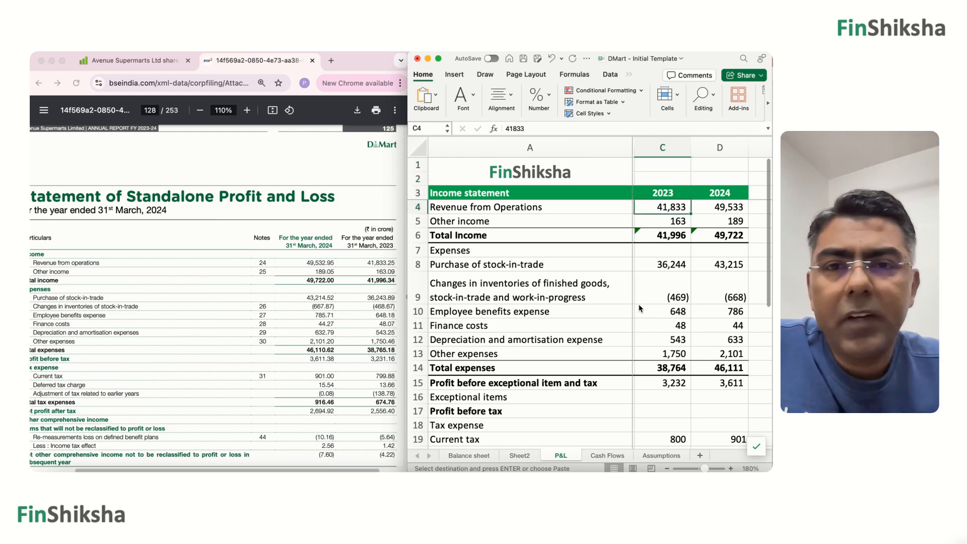
{"action": "key", "text": "Left"}
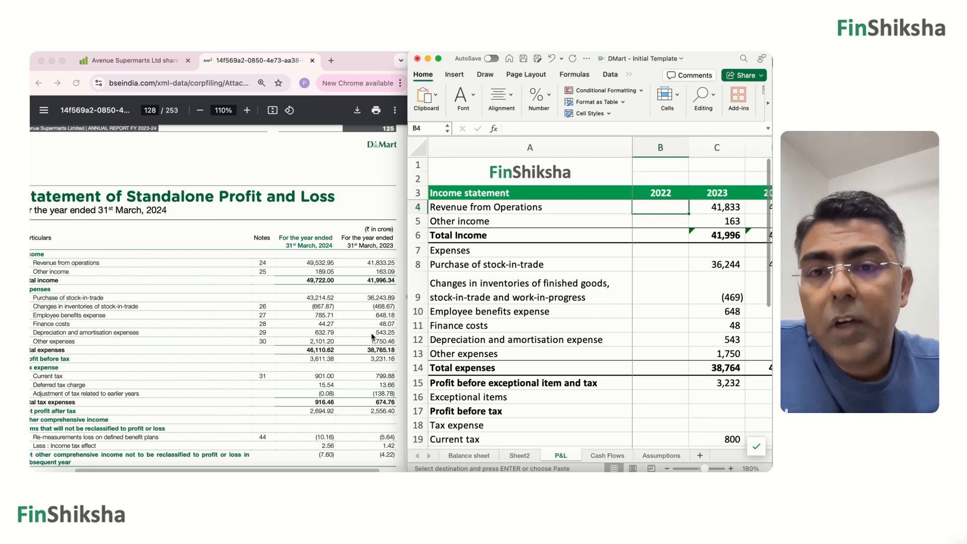
Switch to the Avenue Supermarts page on Screener and open the Financial Year 2023 annual report from its documents.
{"action": "left_click", "coordinate": [125, 66]}
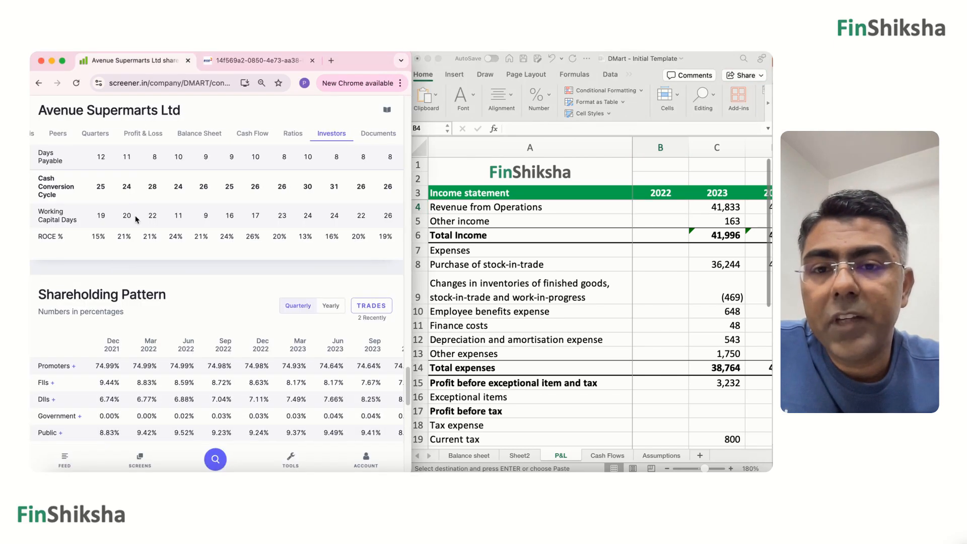
{"action": "scroll", "coordinate": [136, 219], "scroll_direction": "down", "scroll_amount": 5}
{"action": "scroll", "coordinate": [135, 219], "scroll_direction": "up", "scroll_amount": 1}
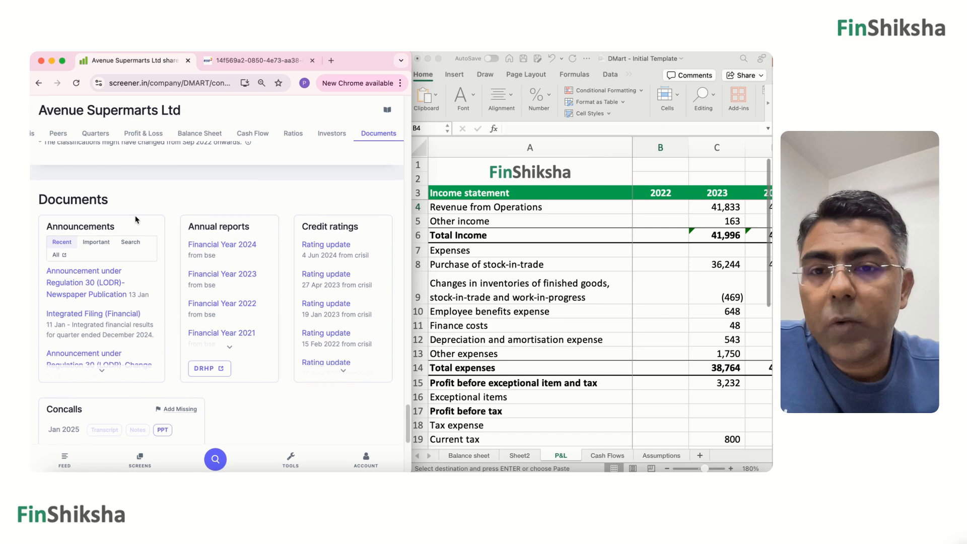
{"action": "left_click", "coordinate": [212, 276]}
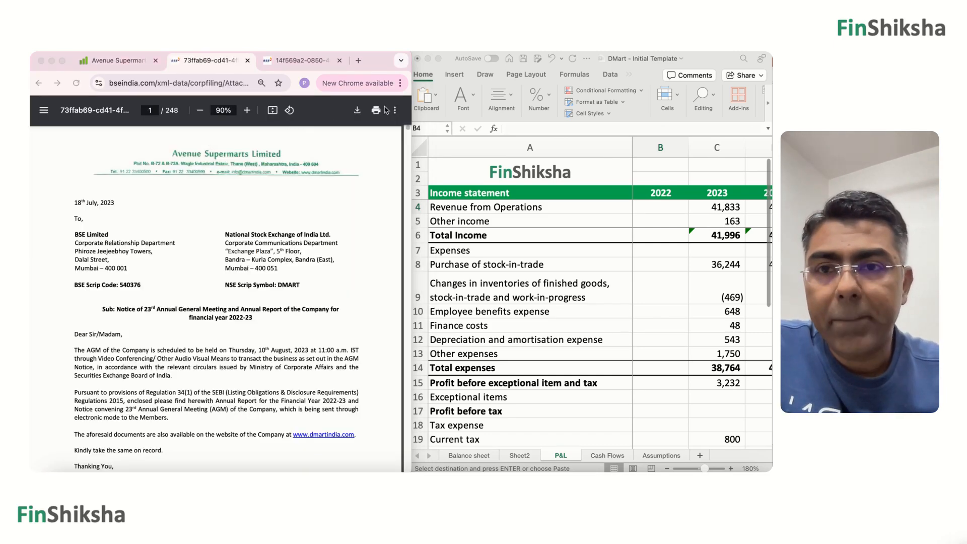
Find the Standalone Balance Sheet through the report's contents and go to it on PDF page 117.
{"action": "left_click", "coordinate": [146, 206]}
{"action": "scroll", "coordinate": [147, 208], "scroll_direction": "down", "scroll_amount": 15}
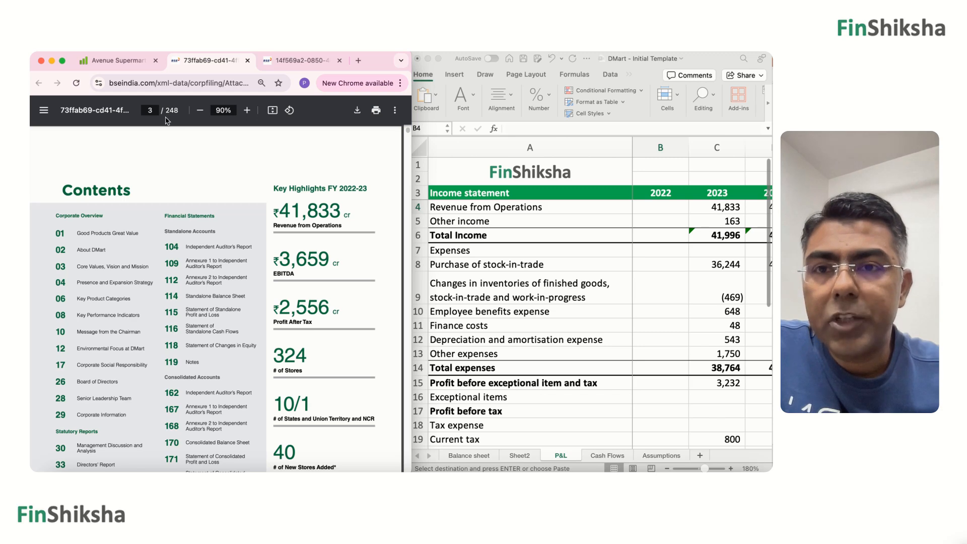
{"action": "key", "text": "Return"}
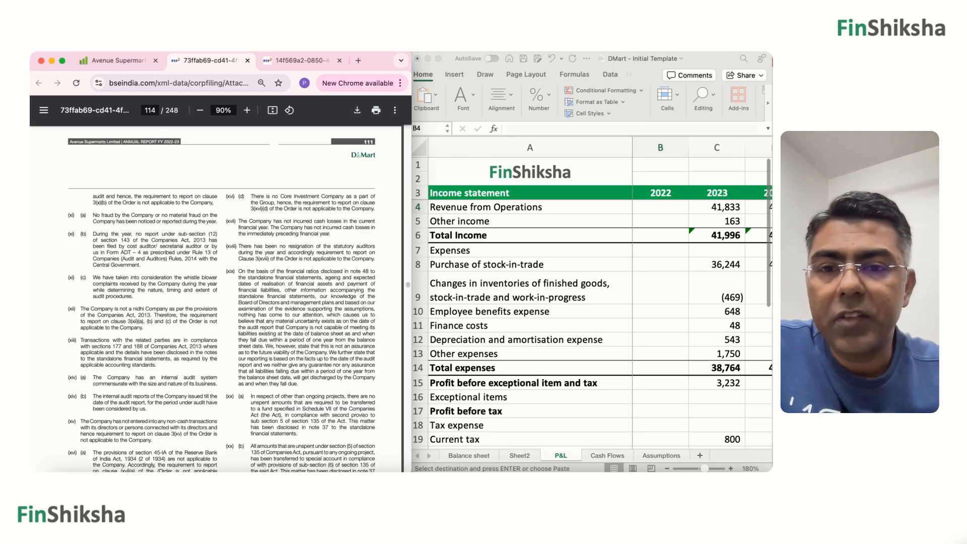
{"action": "key", "text": "Right"}
{"action": "key", "text": "Right"}
{"action": "key", "text": "Right"}
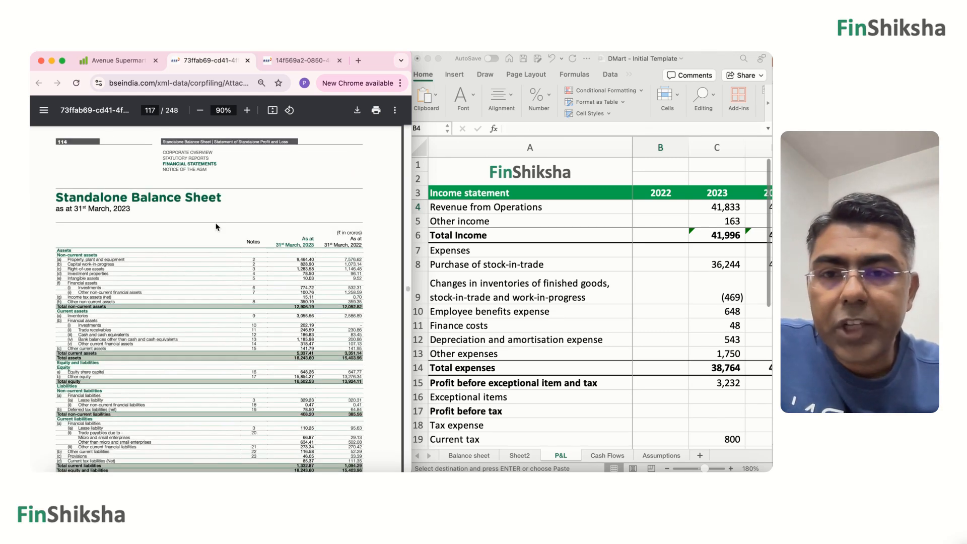
Examine the Standalone Balance Sheet as at 31st March, 2023, at a readable size showing both the 2023 and 2022 figures.
{"action": "scroll", "coordinate": [216, 227], "scroll_direction": "up", "scroll_amount": 5}
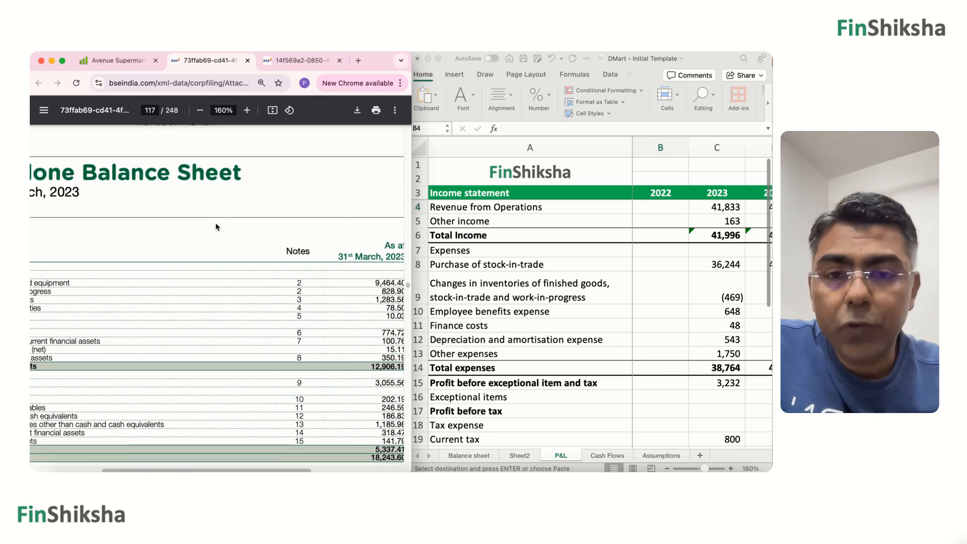
{"action": "scroll", "coordinate": [216, 227], "scroll_direction": "down", "scroll_amount": 3}
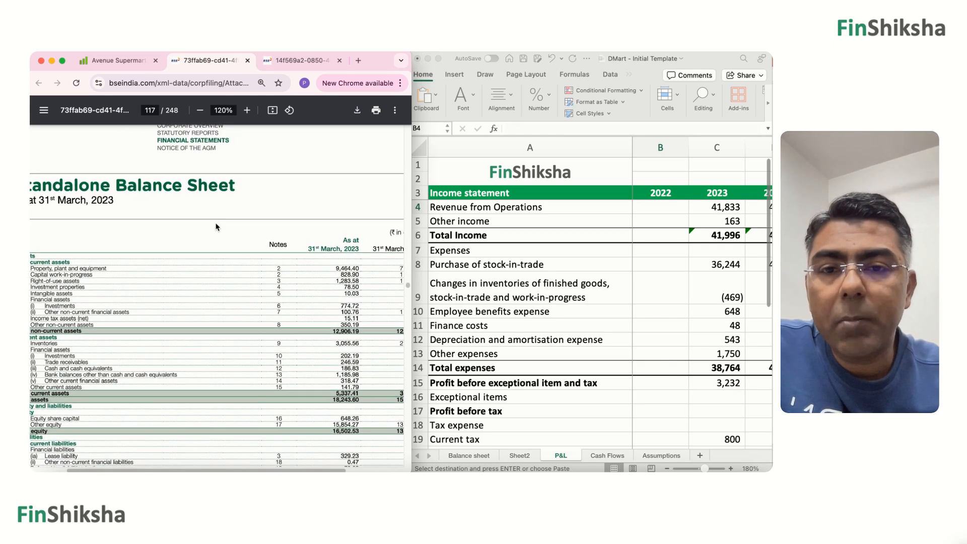
{"action": "scroll", "coordinate": [216, 228], "scroll_direction": "up", "scroll_amount": 1}
{"action": "scroll", "coordinate": [216, 227], "scroll_direction": "left", "scroll_amount": 3}
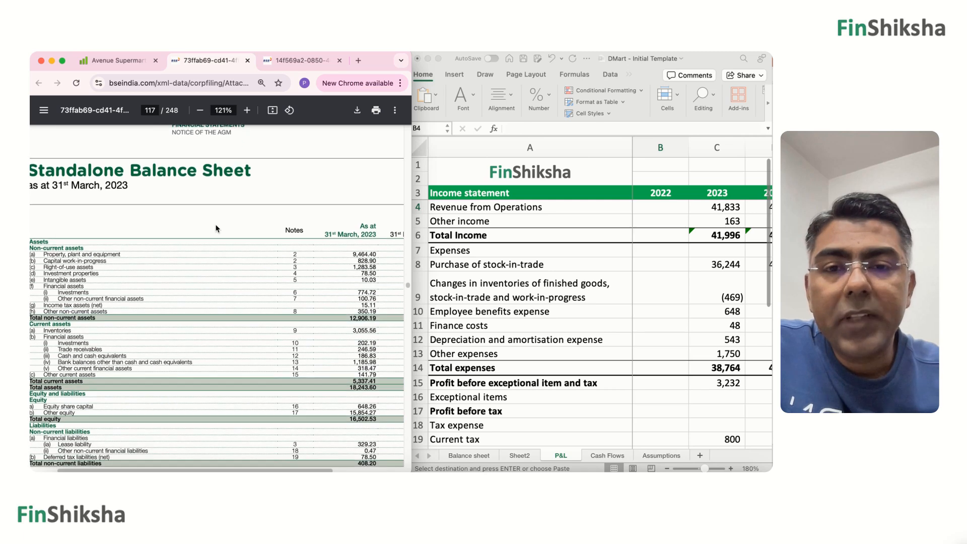
{"action": "scroll", "coordinate": [215, 228], "scroll_direction": "right", "scroll_amount": 3}
{"action": "scroll", "coordinate": [216, 228], "scroll_direction": "down", "scroll_amount": 1}
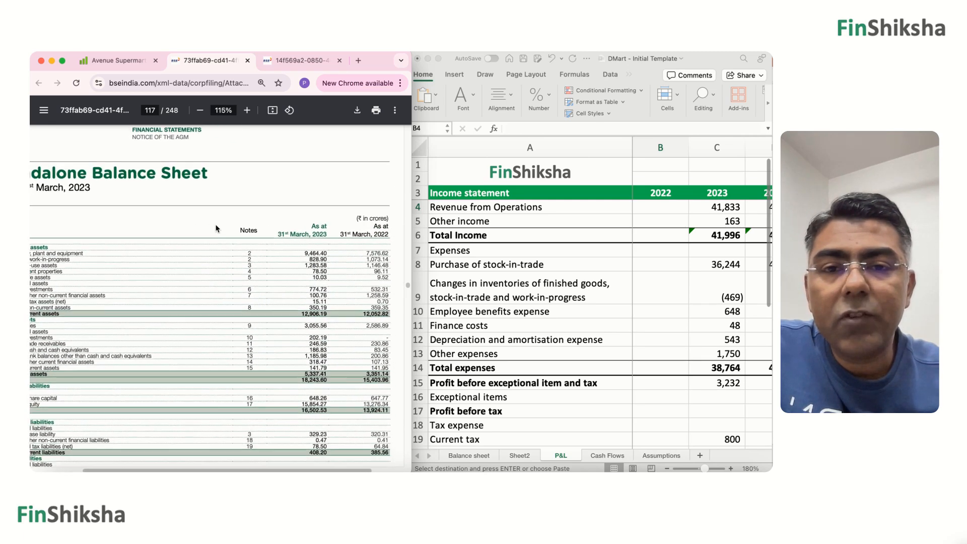
{"action": "scroll", "coordinate": [216, 228], "scroll_direction": "down", "scroll_amount": 1}
{"action": "scroll", "coordinate": [215, 228], "scroll_direction": "left", "scroll_amount": 2}
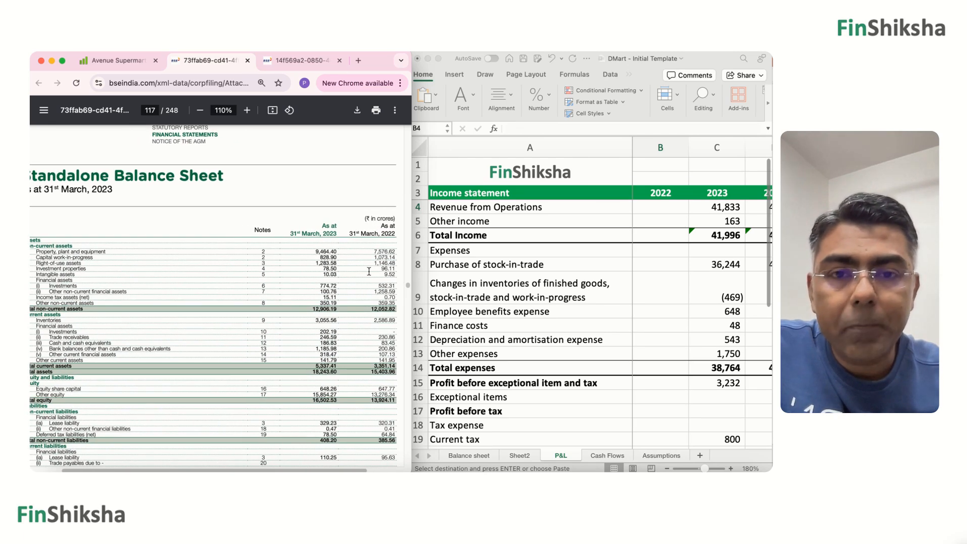
In the Balance sheet worksheet, enter 7577 as the 2022 Property, plant and equipment in B6.
{"action": "left_click", "coordinate": [473, 457]}
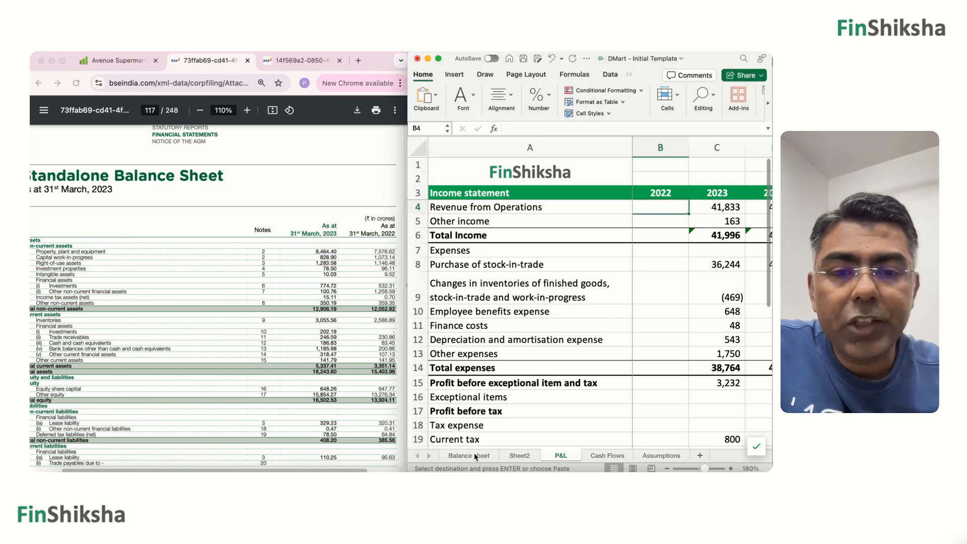
{"action": "left_click", "coordinate": [477, 456]}
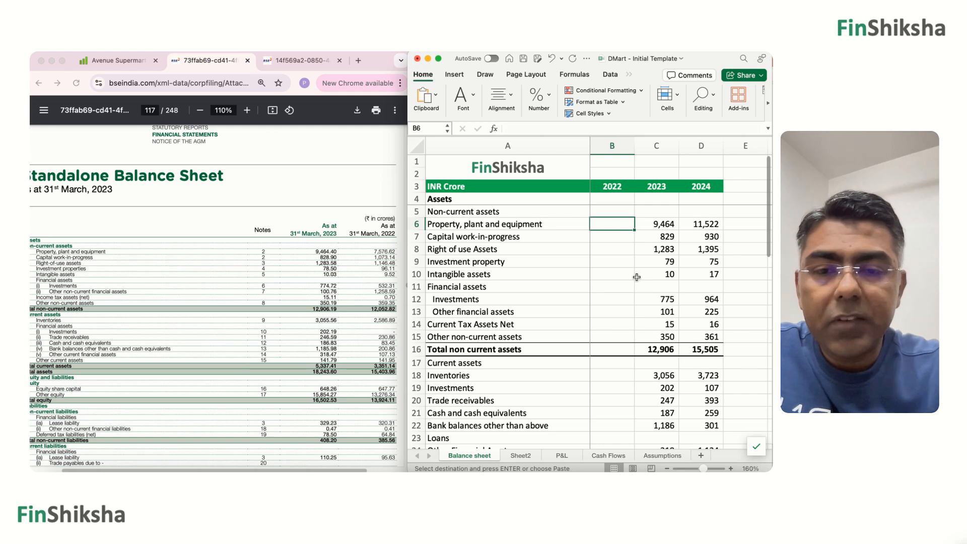
{"action": "type", "text": "7577"}
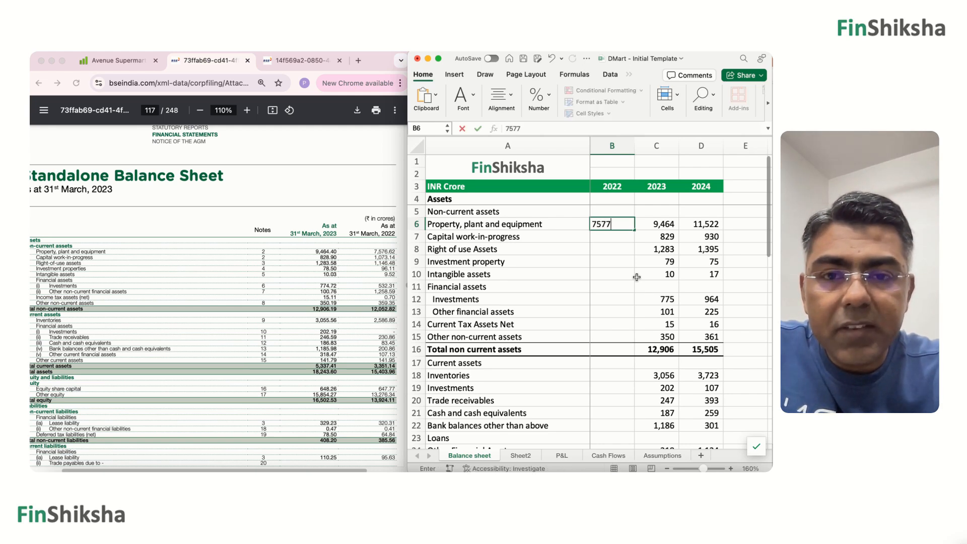
{"action": "key", "text": "Return"}
{"action": "key", "text": "Up"}
{"action": "key", "text": "Right"}
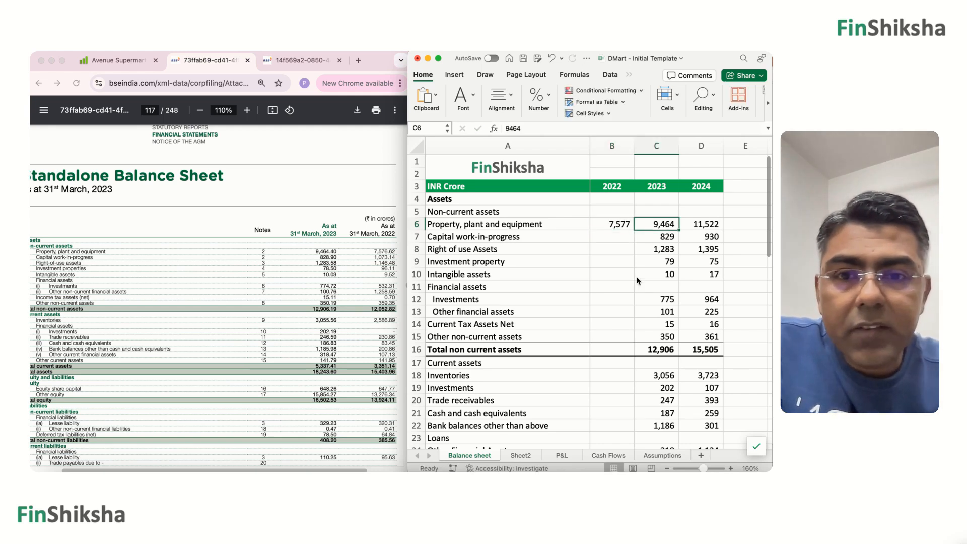
Enter 1073 as the 2022 Capital work-in-progress in B7.
{"action": "key", "text": "Left"}
{"action": "key", "text": "Down"}
{"action": "key", "text": "Right"}
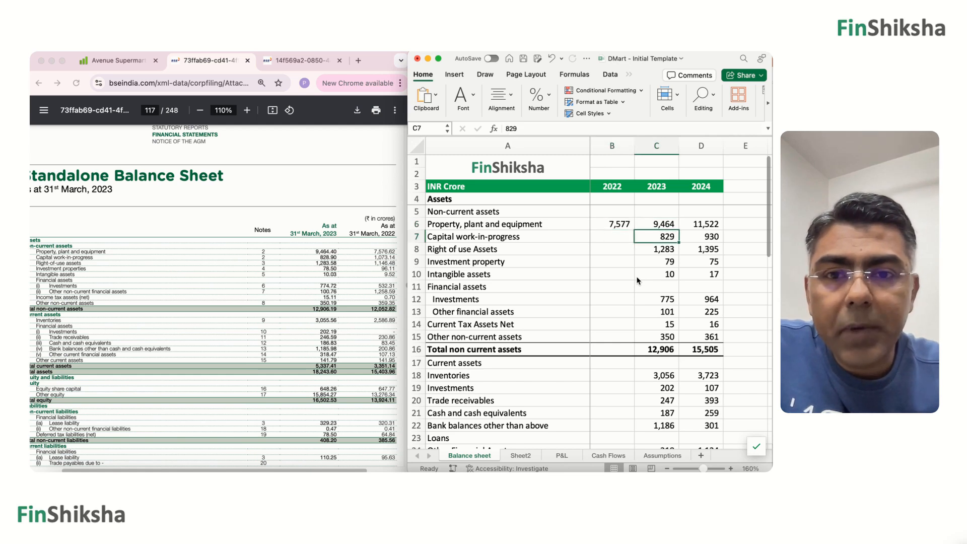
{"action": "key", "text": "Left"}
{"action": "type", "text": "1073"}
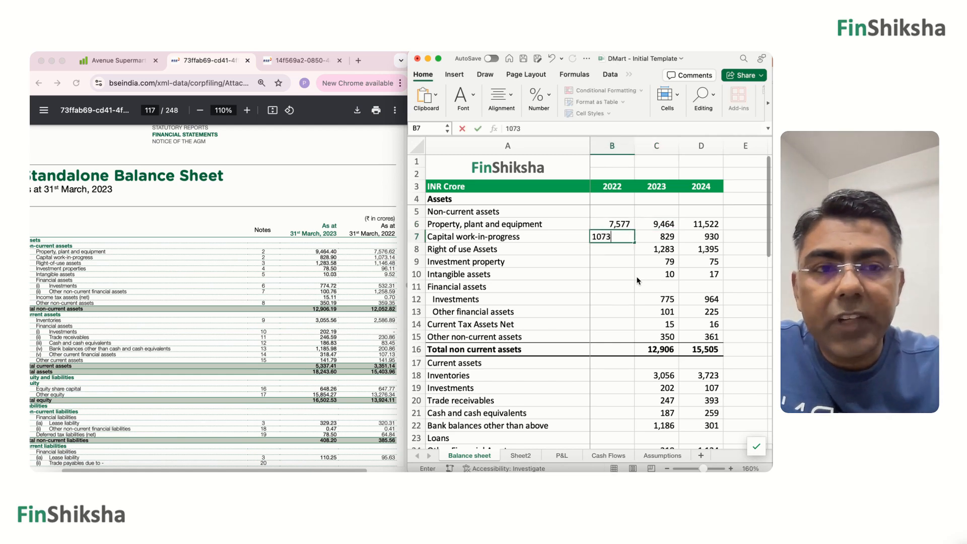
{"action": "key", "text": "Return"}
Enter 1146 as the 2022 Right of use Assets in B8.
{"action": "key", "text": "Right"}
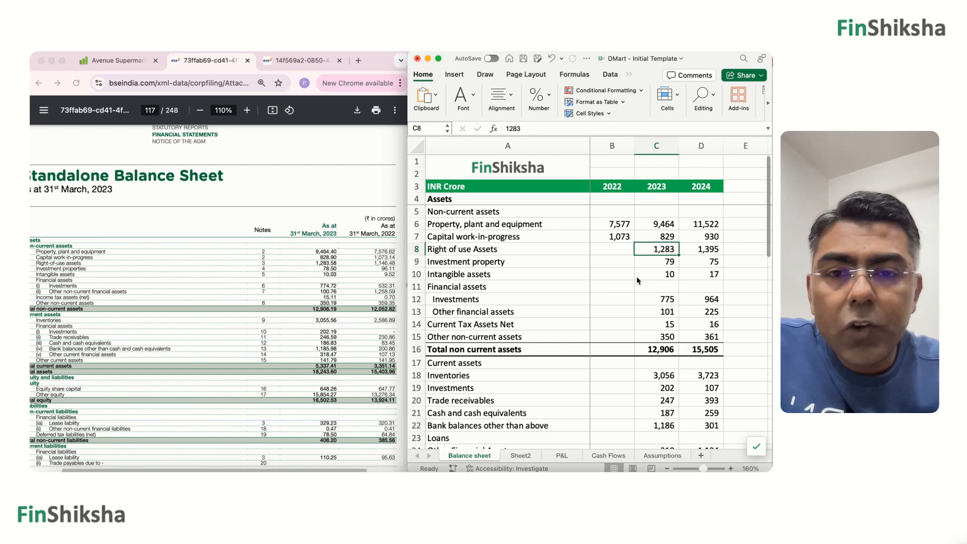
{"action": "key", "text": "Left"}
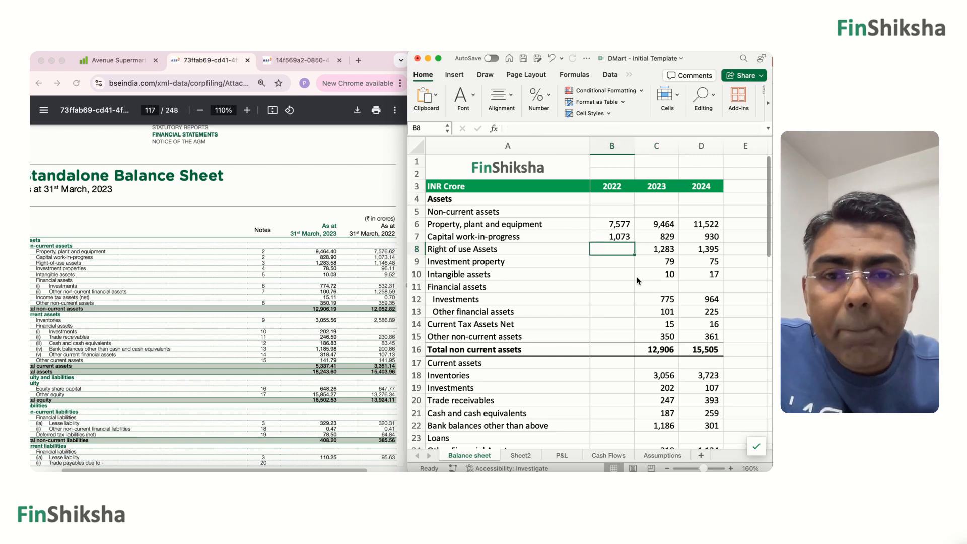
{"action": "key", "text": "Right"}
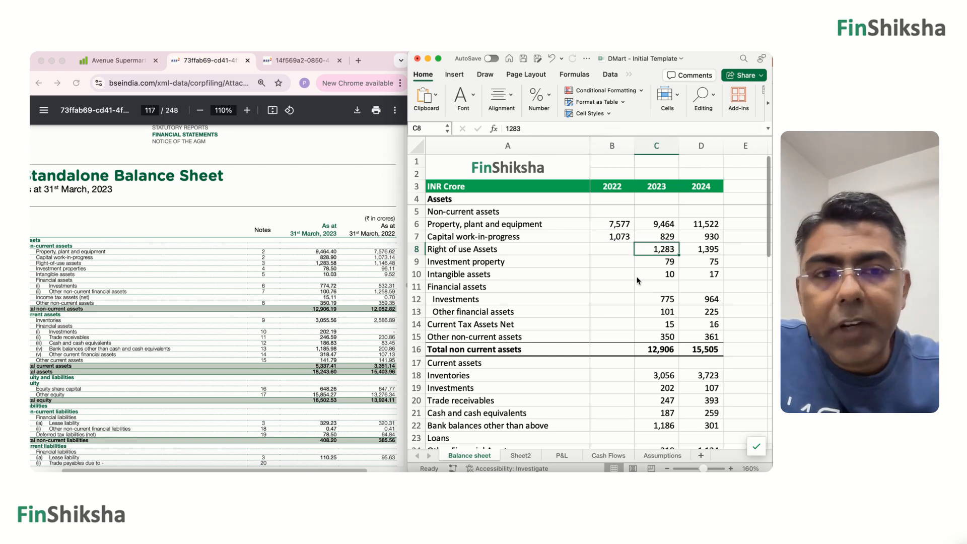
{"action": "key", "text": "Left"}
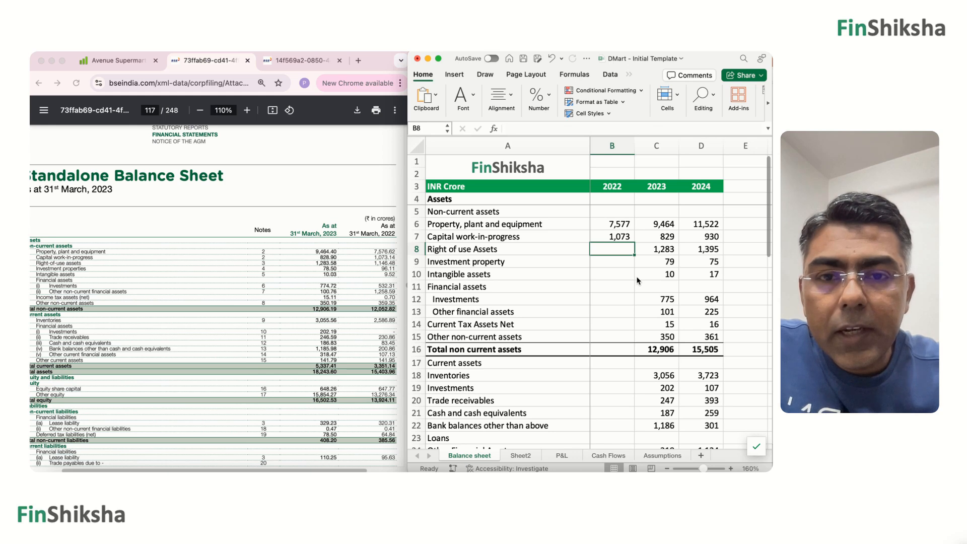
{"action": "type", "text": "1146"}
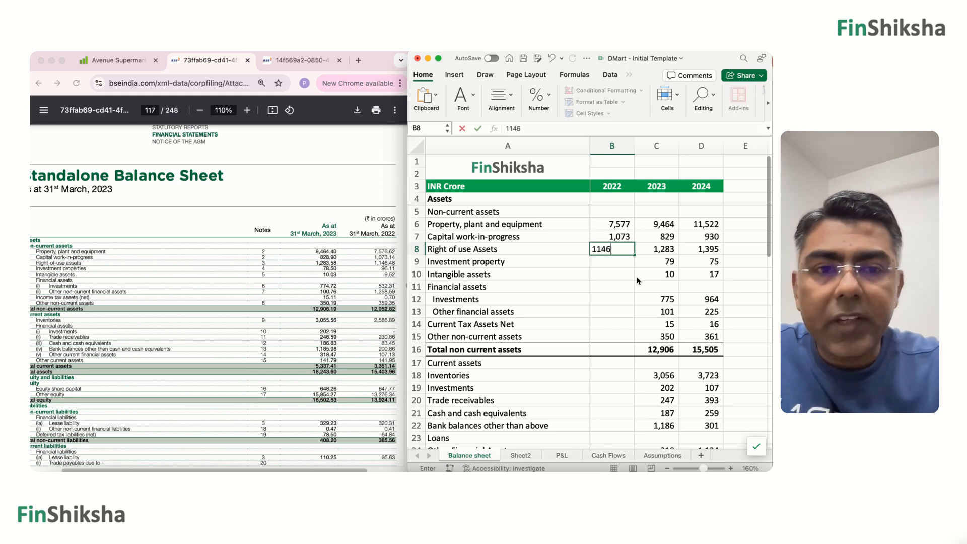
{"action": "key", "text": "Return"}
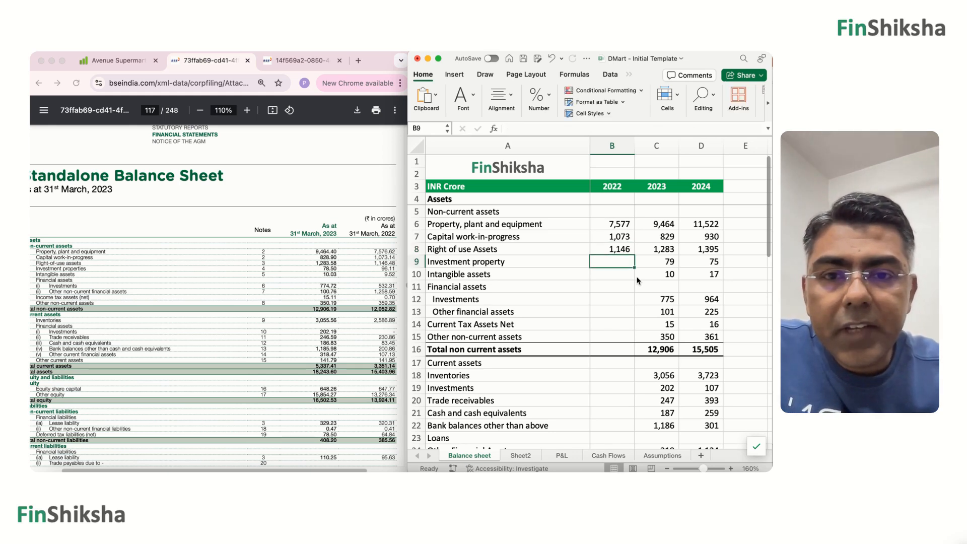
Fill in the 2022 Investment property as 96 and Intangible assets as 10.
{"action": "type", "text": "96"}
{"action": "key", "text": "Return"}
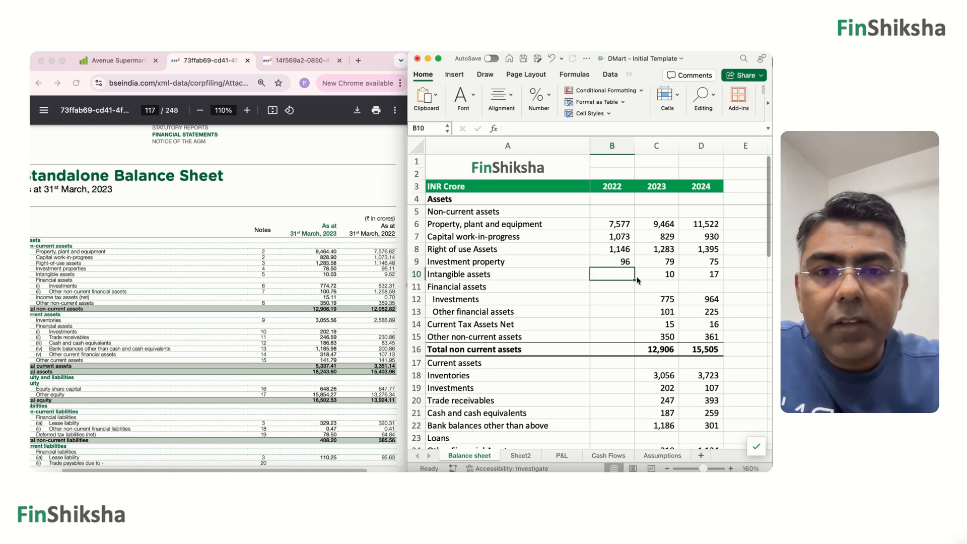
{"action": "type", "text": "10"}
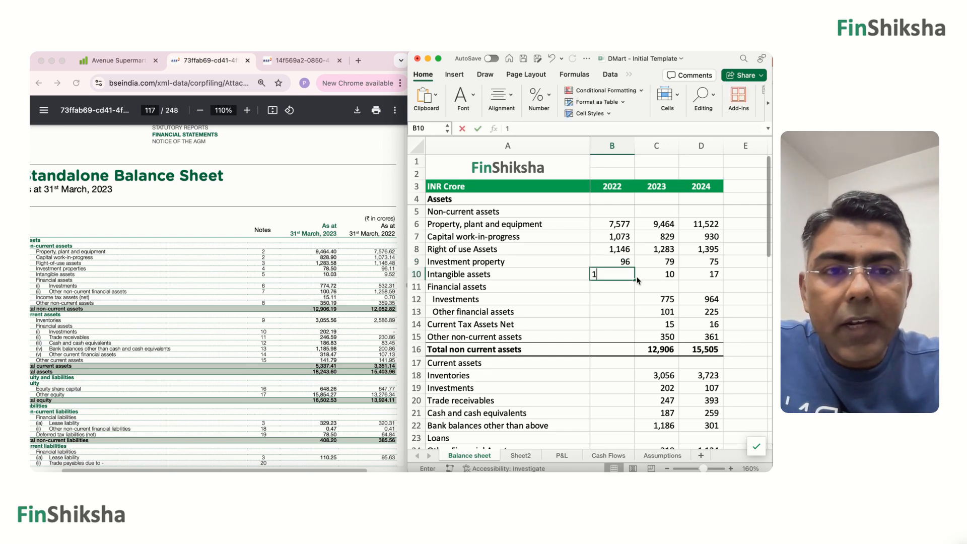
{"action": "key", "text": "Return"}
Under the non-current Financial assets, enter 532 for 2022 Investments and 1259 for Other financial assets.
{"action": "key", "text": "Return"}
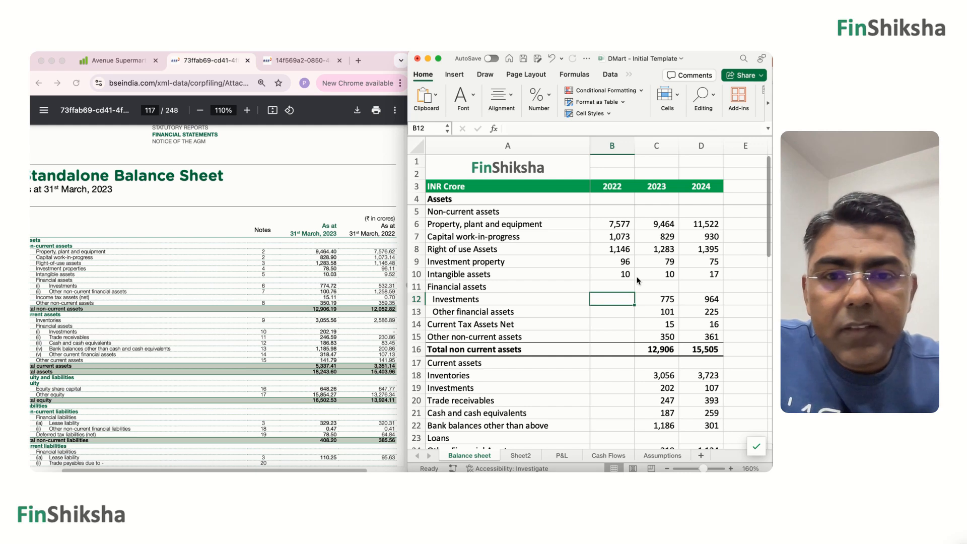
{"action": "type", "text": "532"}
{"action": "key", "text": "Return"}
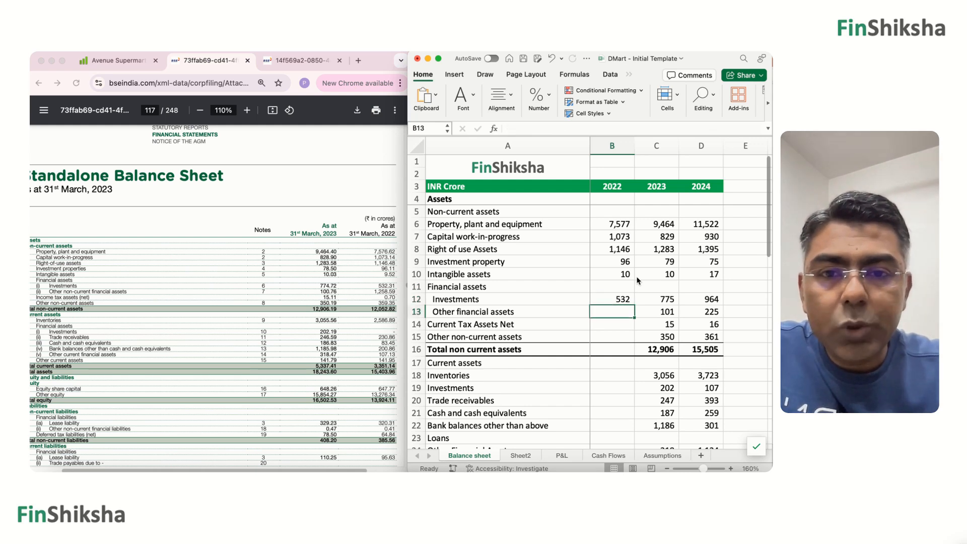
{"action": "type", "text": "1,25"}
{"action": "type", "text": "9"}
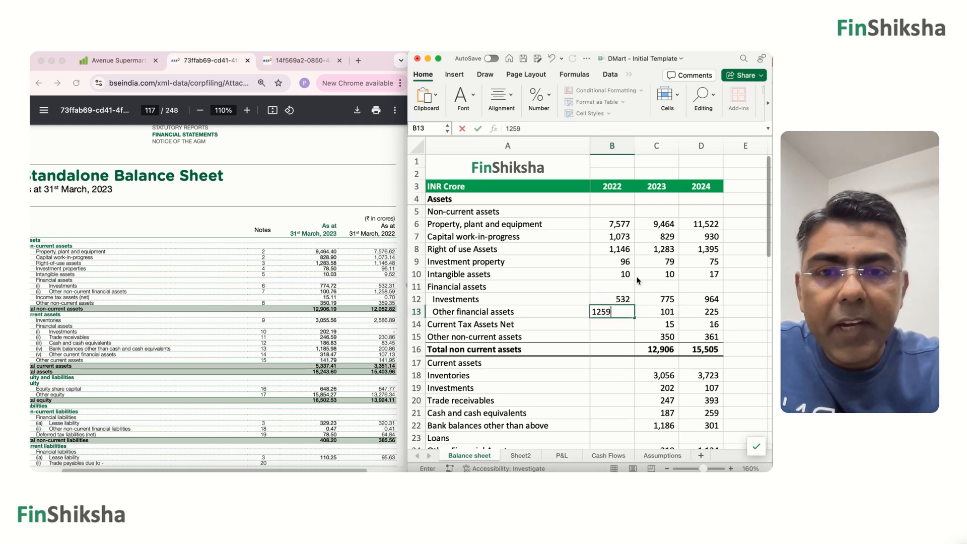
{"action": "key", "text": "Return"}
Enter 1 for the 2022 Current Tax Assets Net and 359 for Other non-current assets.
{"action": "type", "text": "1"}
{"action": "key", "text": "Return"}
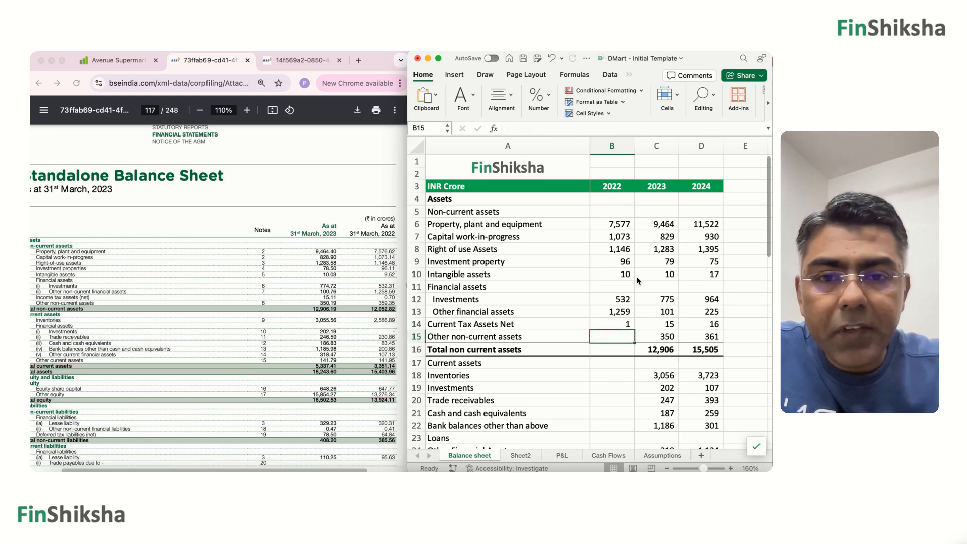
{"action": "type", "text": "359"}
{"action": "key", "text": "Return"}
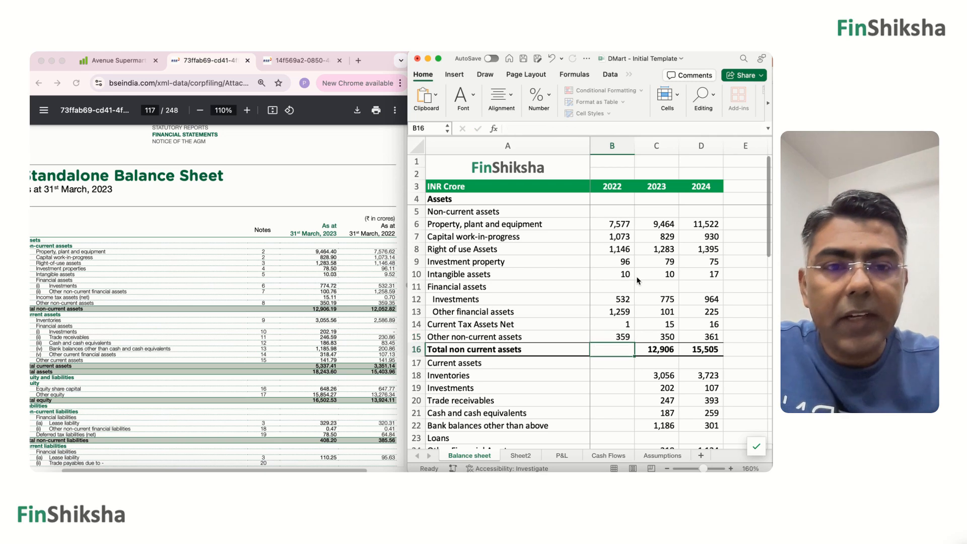
Copy the 2023 Total non current assets formula from C16 into B16 for 2022.
{"action": "key", "text": "Right"}
{"action": "key", "text": "super+c"}
{"action": "key", "text": "Left"}
{"action": "key", "text": "super+v"}
Enter 2587 as the 2022 Inventories in B18 under Current assets.
{"action": "key", "text": "Down"}
{"action": "key", "text": "Down"}
{"action": "key", "text": "Down"}
{"action": "key", "text": "Down"}
{"action": "key", "text": "Down"}
{"action": "key", "text": "Down"}
{"action": "key", "text": "Down"}
{"action": "key", "text": "Down"}
{"action": "key", "text": "Down"}
{"action": "key", "text": "Down"}
{"action": "key", "text": "Down"}
{"action": "key", "text": "Down"}
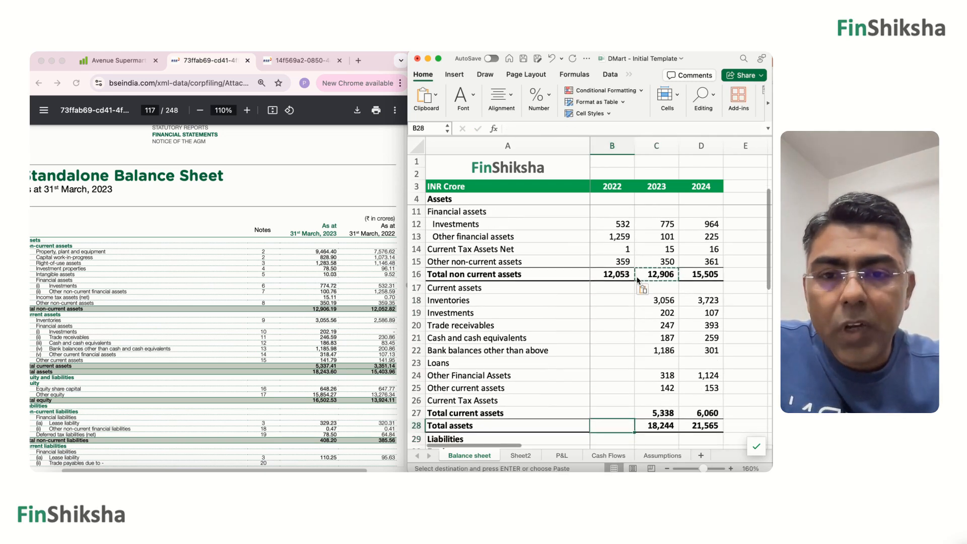
{"action": "left_click", "coordinate": [607, 323]}
{"action": "left_click", "coordinate": [607, 303]}
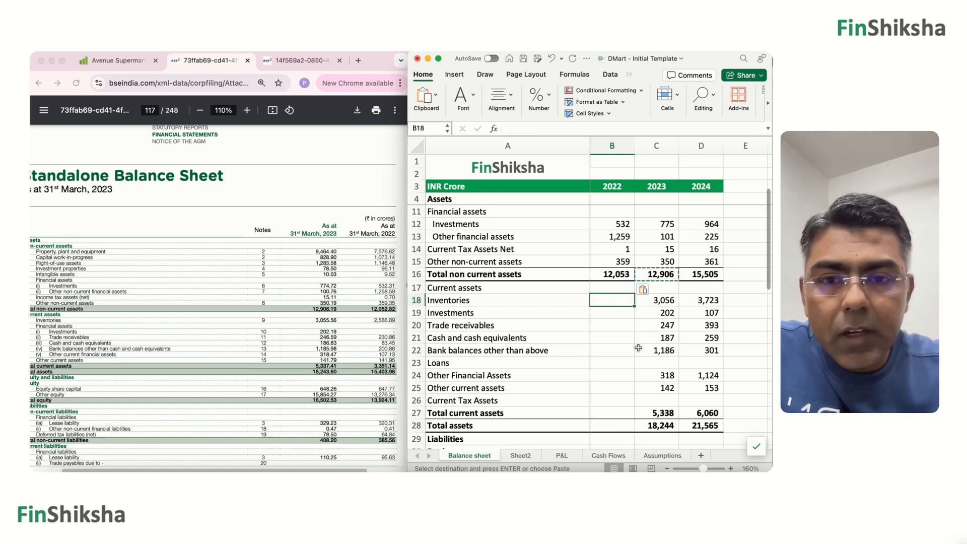
{"action": "type", "text": "2,5"}
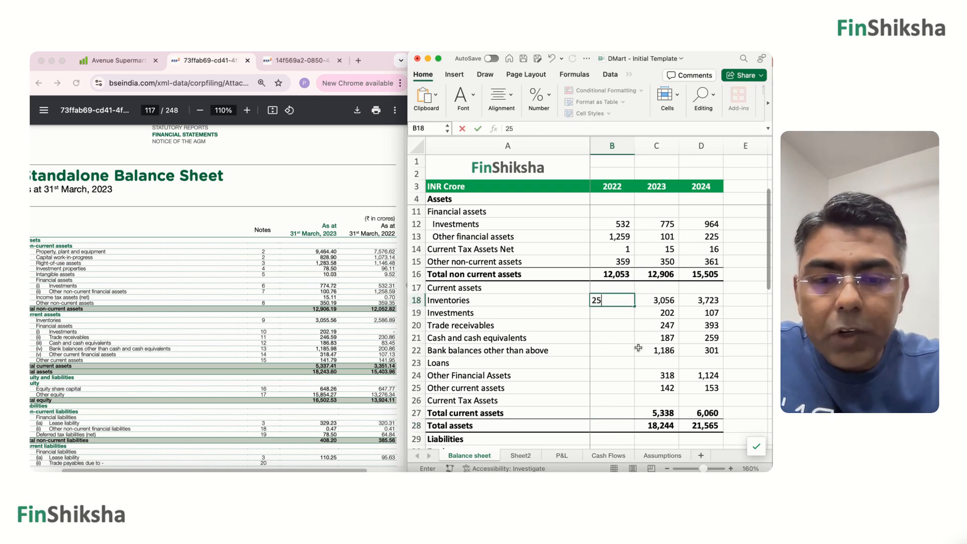
{"action": "type", "text": "8"}
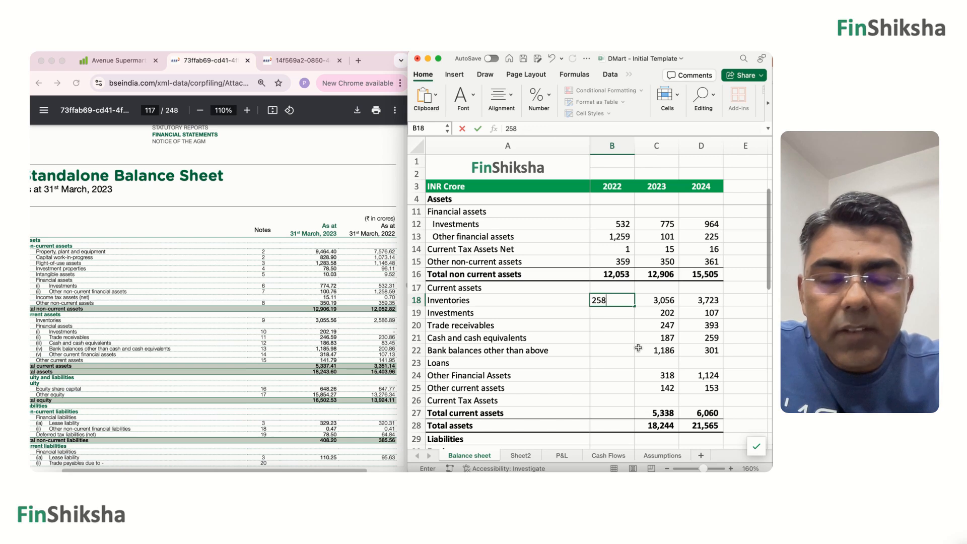
{"action": "type", "text": "7"}
{"action": "key", "text": "Return"}
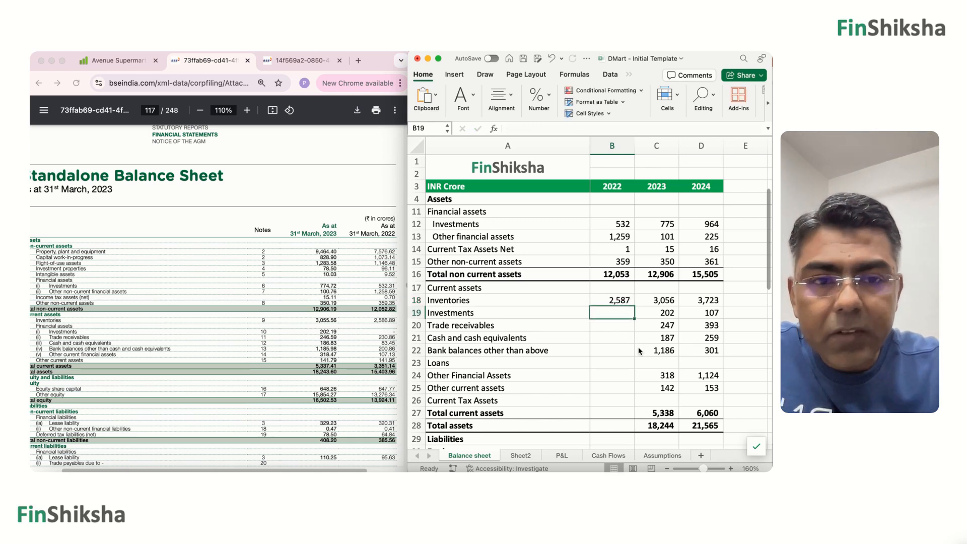
Enter 0 for the 2022 current Investments and 231 for Trade receivables.
{"action": "type", "text": "0"}
{"action": "key", "text": "Return"}
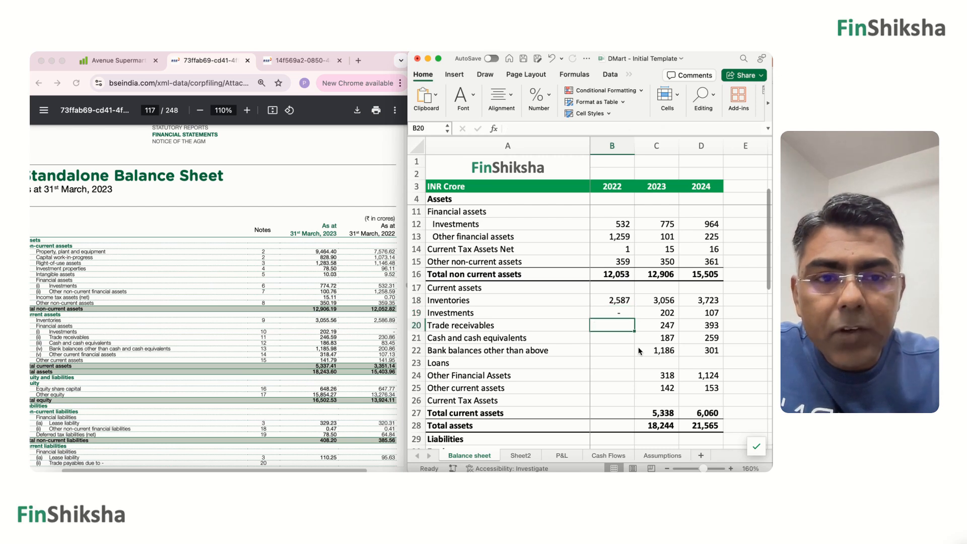
{"action": "type", "text": "231"}
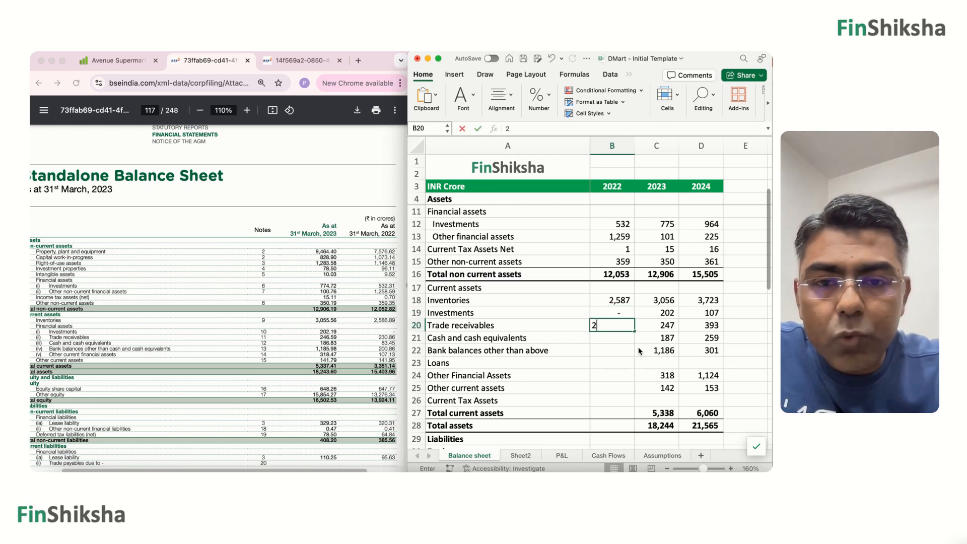
{"action": "key", "text": "Return"}
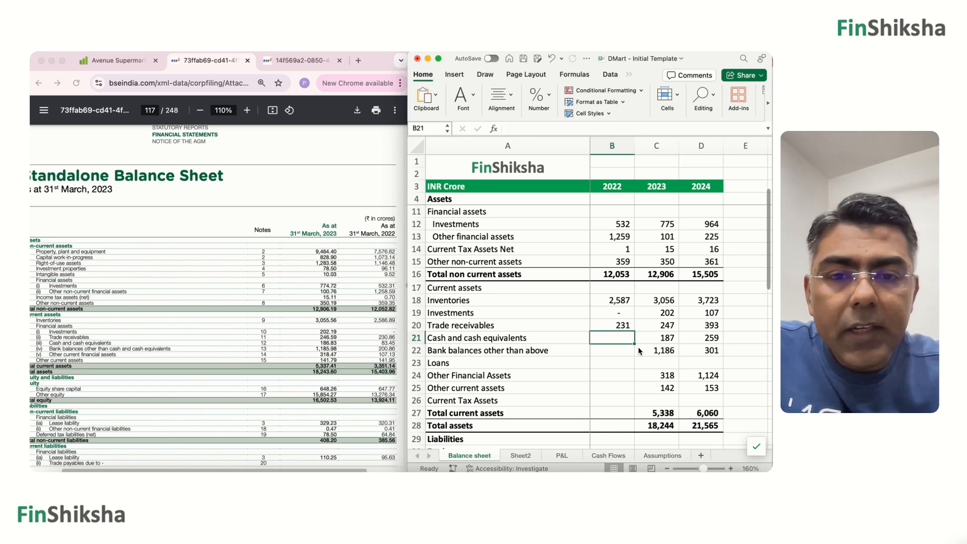
Fill in 2022 Cash and cash equivalents as 83 and Bank balances other than above as 201.
{"action": "type", "text": "83"}
{"action": "key", "text": "Return"}
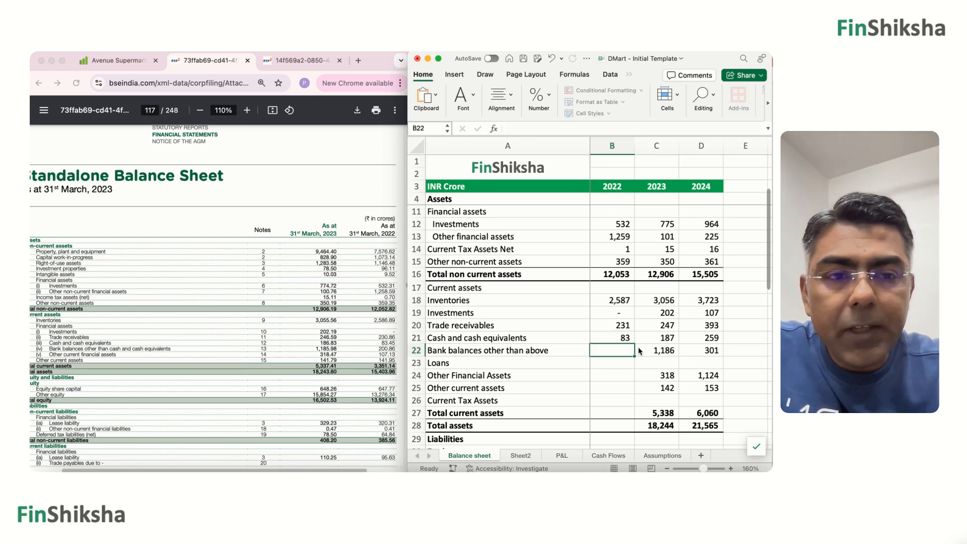
{"action": "type", "text": "201"}
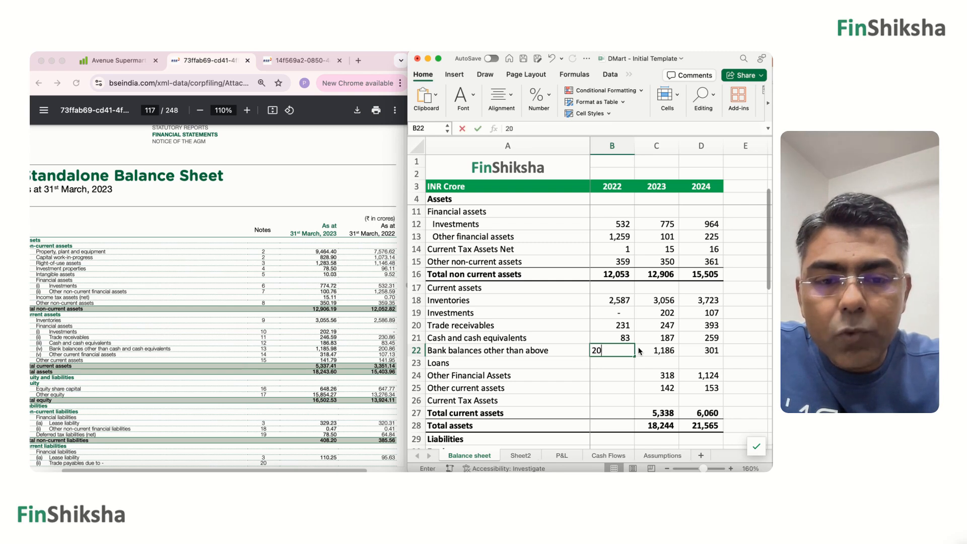
{"action": "key", "text": "Return"}
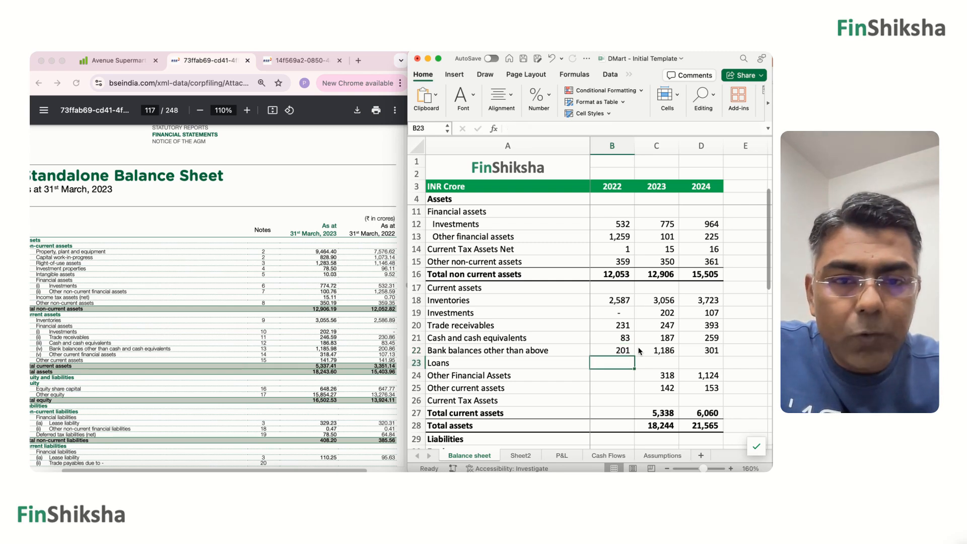
Enter 107 as the 2022 Other Financial Assets and 142 as Other current assets, leaving Loans blank.
{"action": "key", "text": "Return"}
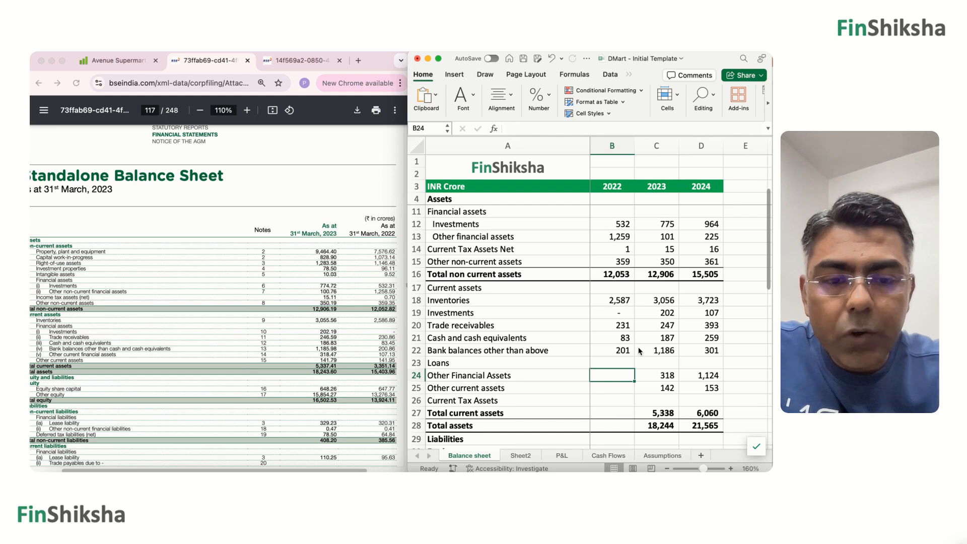
{"action": "type", "text": "107"}
{"action": "key", "text": "Return"}
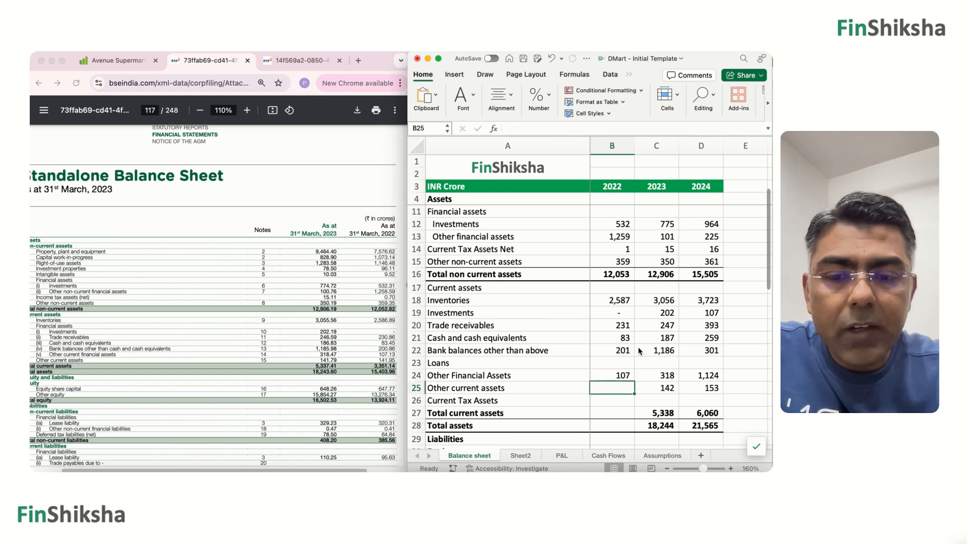
{"action": "type", "text": "142"}
{"action": "key", "text": "Return"}
Copy the 2023 Total current assets and Total assets formulas from C27:C28 into B27:B28 for 2022.
{"action": "key", "text": "Right"}
{"action": "key", "text": "Down"}
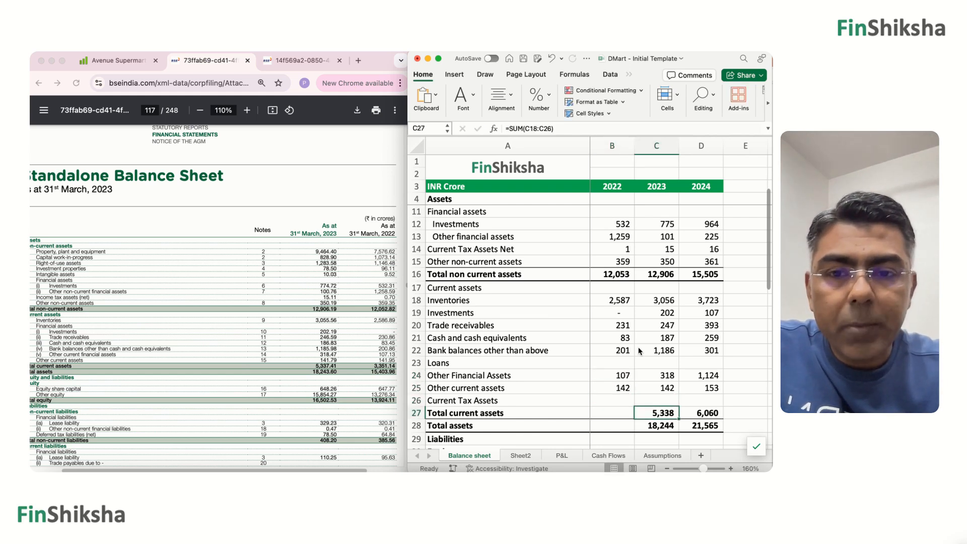
{"action": "key", "text": "shift+Down"}
{"action": "key", "text": "super+c"}
{"action": "key", "text": "Left"}
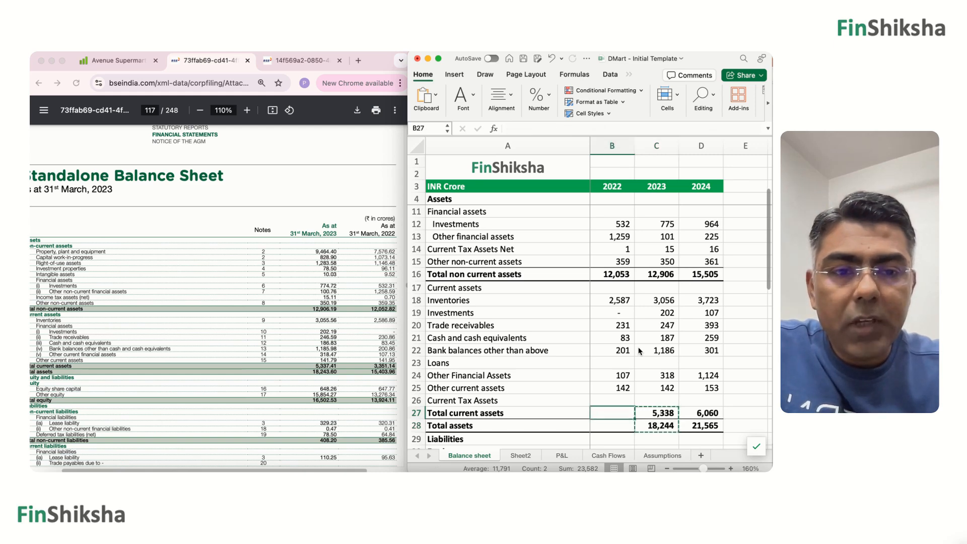
{"action": "key", "text": "super+v"}
{"action": "key", "text": "Down"}
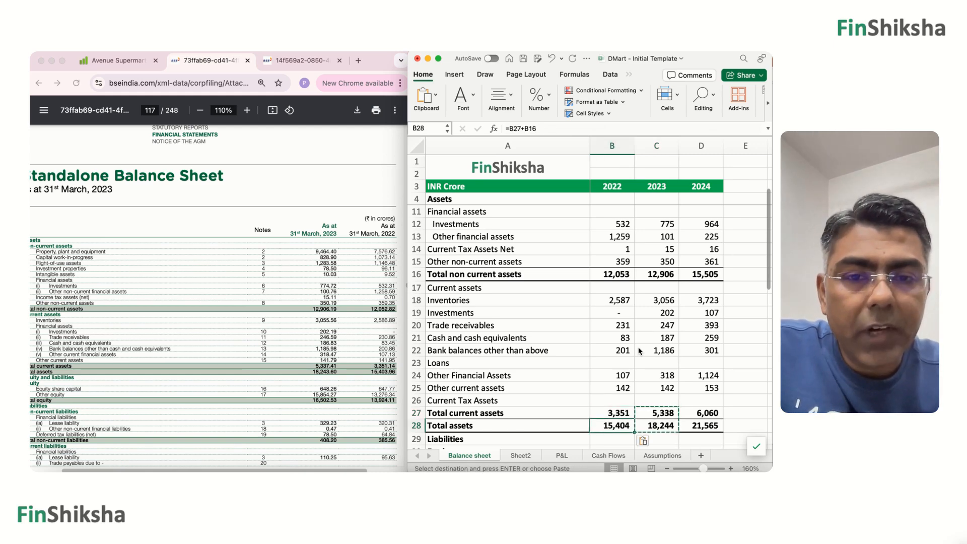
Enter 648 as the 2022 Equity Share Capital in B31.
{"action": "key", "text": "Down"}
{"action": "key", "text": "Down"}
{"action": "key", "text": "Down"}
{"action": "key", "text": "Down"}
{"action": "key", "text": "Down"}
{"action": "key", "text": "Down"}
{"action": "key", "text": "Down"}
{"action": "key", "text": "Down"}
{"action": "key", "text": "Down"}
{"action": "key", "text": "Down"}
{"action": "key", "text": "Down"}
{"action": "key", "text": "Down"}
{"action": "key", "text": "Down"}
{"action": "key", "text": "Down"}
{"action": "key", "text": "Down"}
{"action": "key", "text": "Down"}
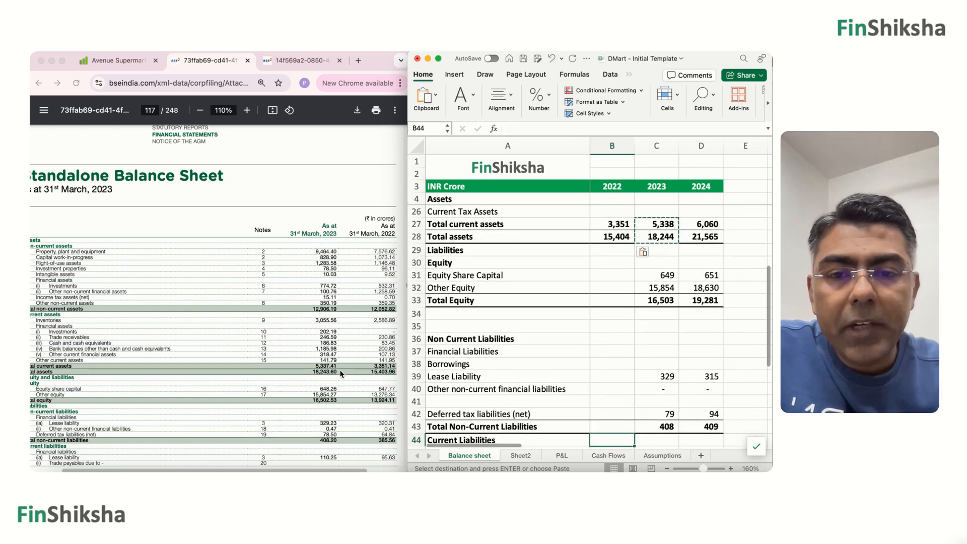
{"action": "scroll", "coordinate": [212, 303], "scroll_direction": "down", "scroll_amount": 3}
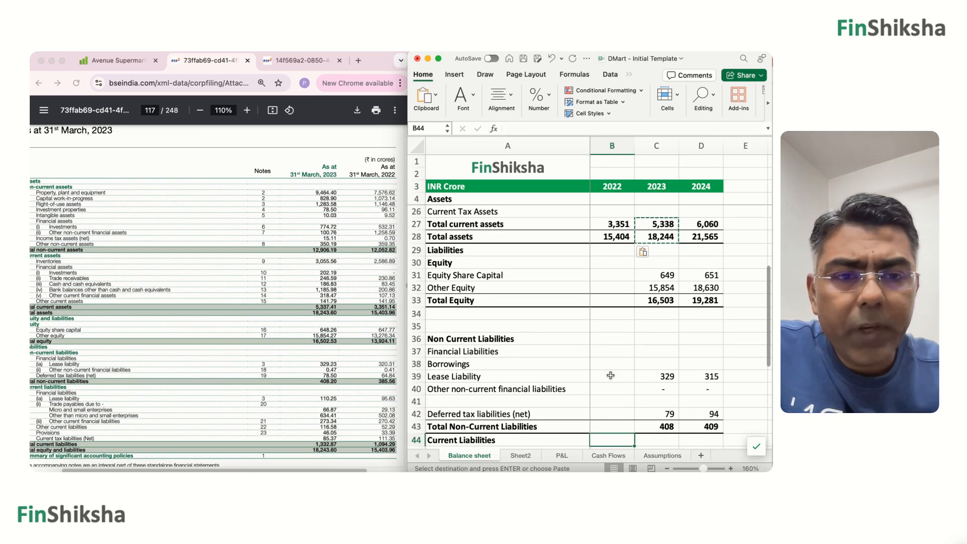
{"action": "left_click", "coordinate": [612, 276]}
{"action": "type", "text": "648"}
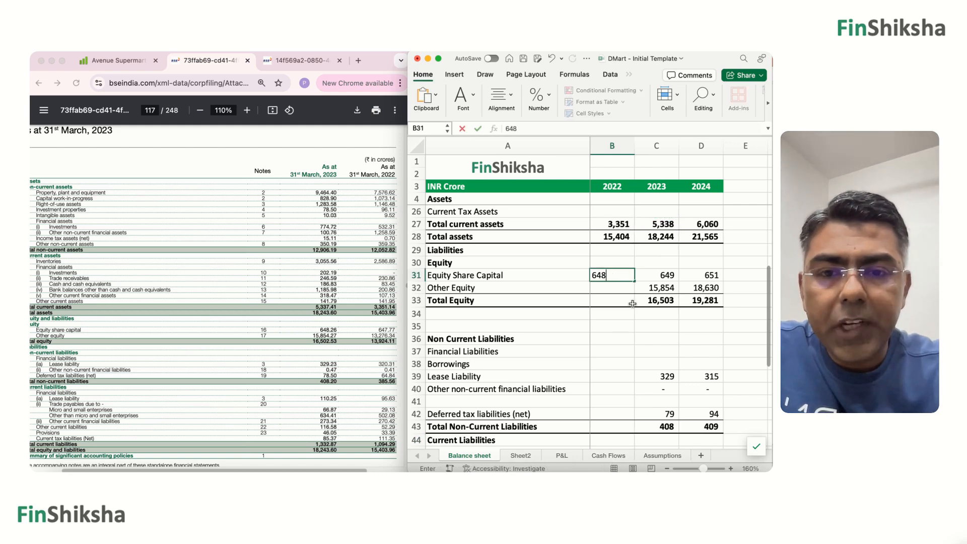
{"action": "key", "text": "Return"}
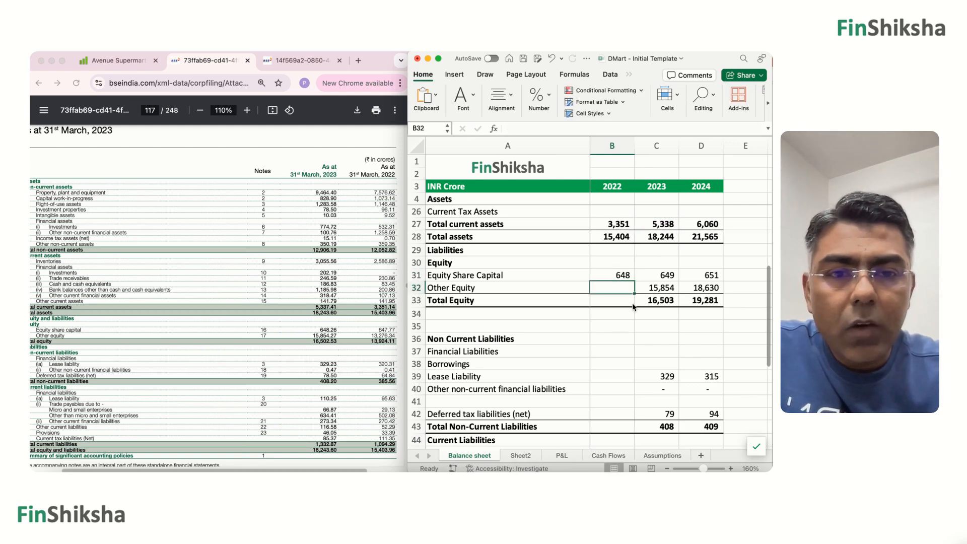
Enter 13276 as the 2022 Other Equity in B32.
{"action": "type", "text": "12"}
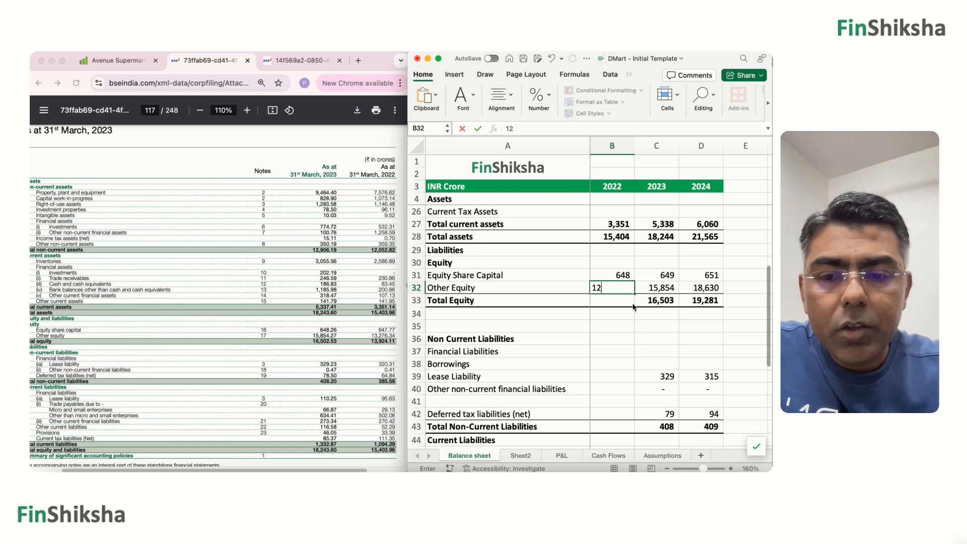
{"action": "key", "text": "BackSpace"}
{"action": "type", "text": "3276"}
{"action": "key", "text": "Return"}
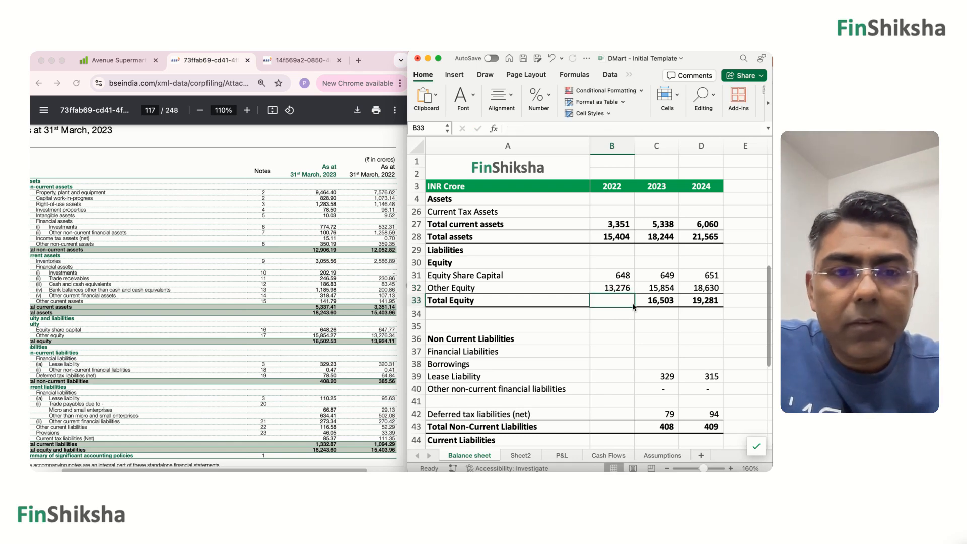
Copy the 2023 Total Equity formula from C33 into B33 for 2022.
{"action": "key", "text": "Right"}
{"action": "key", "text": "ctrl+c"}
{"action": "key", "text": "Left"}
{"action": "key", "text": "ctrl+v"}
Enter 320 as the 2022 non-current Lease Liability and 0 for Other non-current financial liabilities.
{"action": "key", "text": "Down"}
{"action": "key", "text": "Down"}
{"action": "key", "text": "Down"}
{"action": "key", "text": "Down"}
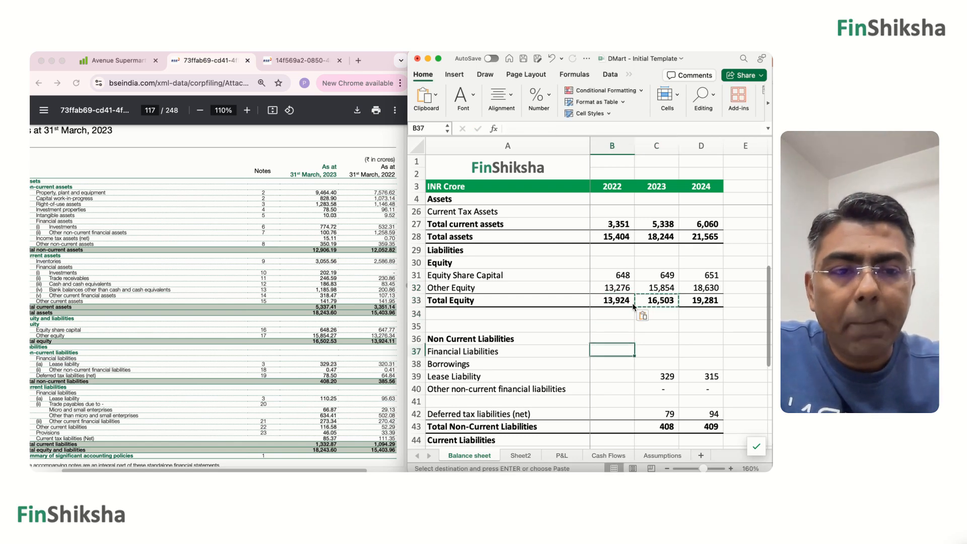
{"action": "key", "text": "Down"}
{"action": "key", "text": "Down"}
{"action": "key", "text": "Down"}
{"action": "key", "text": "Up"}
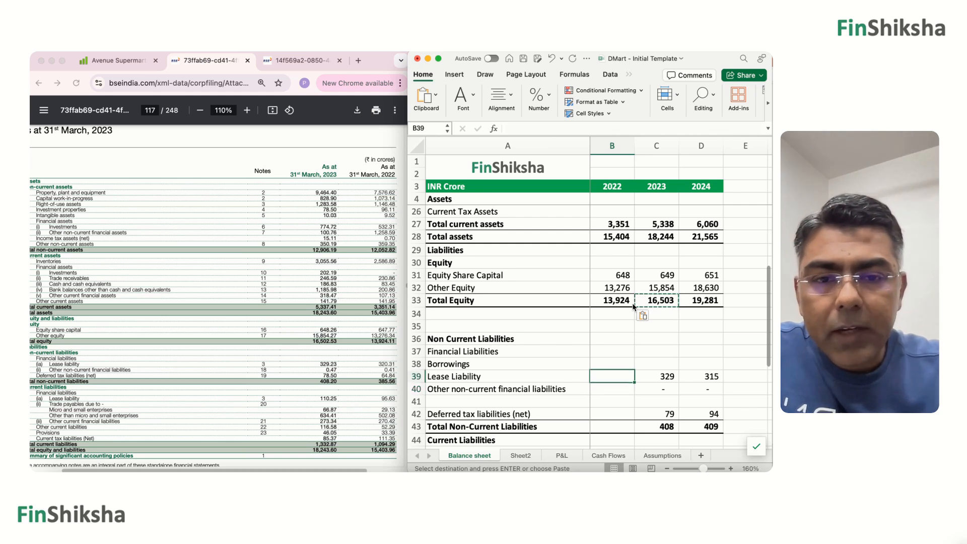
{"action": "type", "text": "320"}
{"action": "key", "text": "Return"}
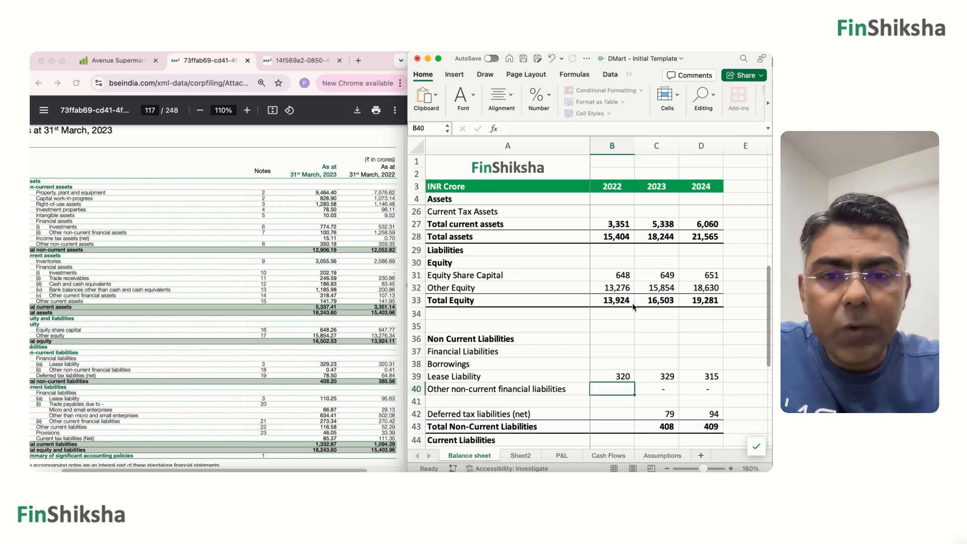
{"action": "type", "text": "0"}
{"action": "key", "text": "Return"}
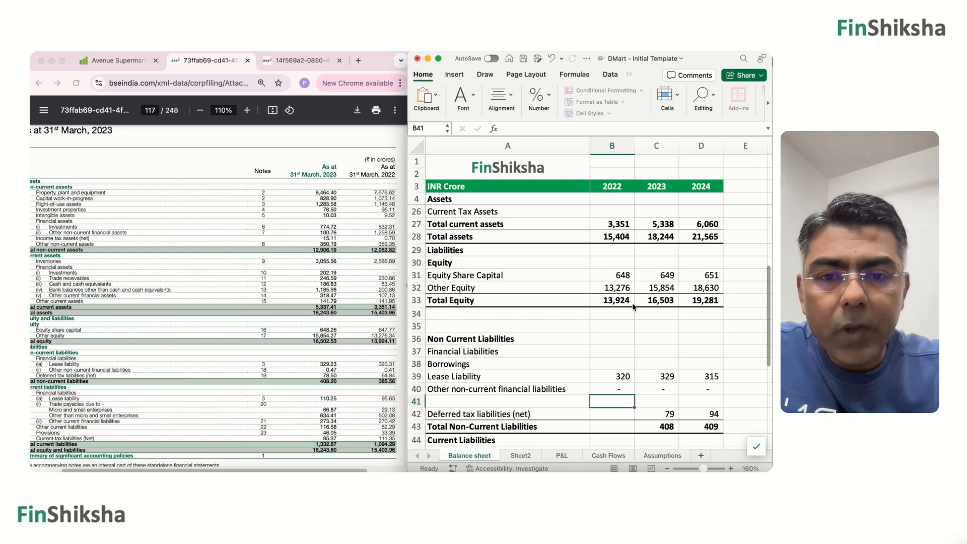
{"action": "type", "text": "65"}
{"action": "key", "text": "Return"}
{"action": "key", "text": "Up"}
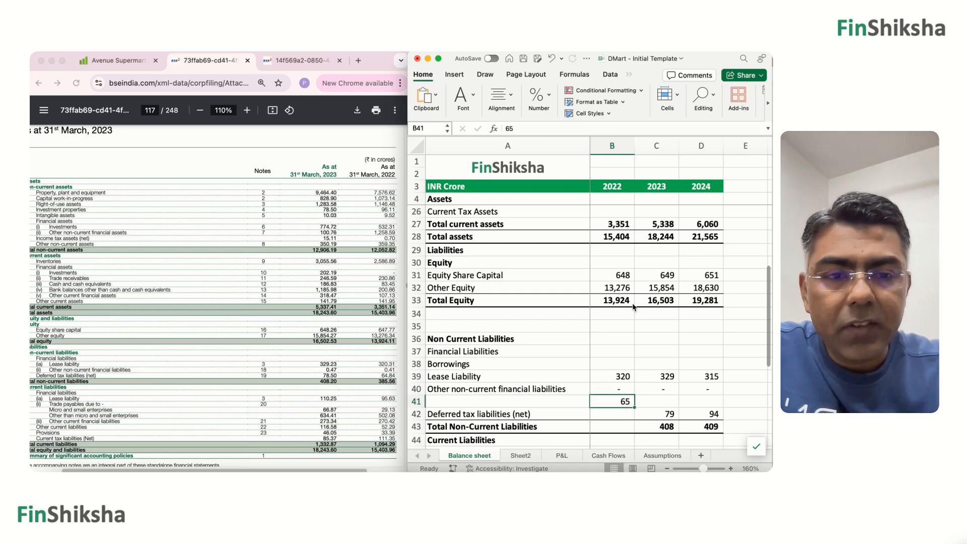
{"action": "key", "text": "Delete"}
Enter 65 as the 2022 Deferred tax liabilities (net) in B42.
{"action": "key", "text": "Down"}
{"action": "type", "text": "65"}
{"action": "key", "text": "Return"}
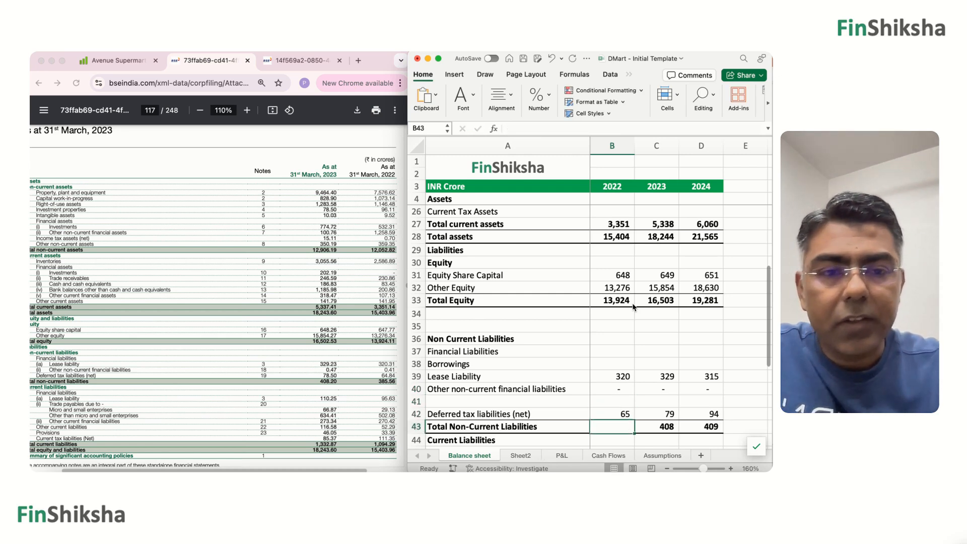
Copy the 2023 Total Non-Current Liabilities formula from C43 into B43 for 2022.
{"action": "key", "text": "Right"}
{"action": "key", "text": "super+c"}
{"action": "key", "text": "Left"}
{"action": "key", "text": "super+v"}
Enter 96 as the 2022 Lease Liability under Current Liabilities in B47.
{"action": "key", "text": "Down"}
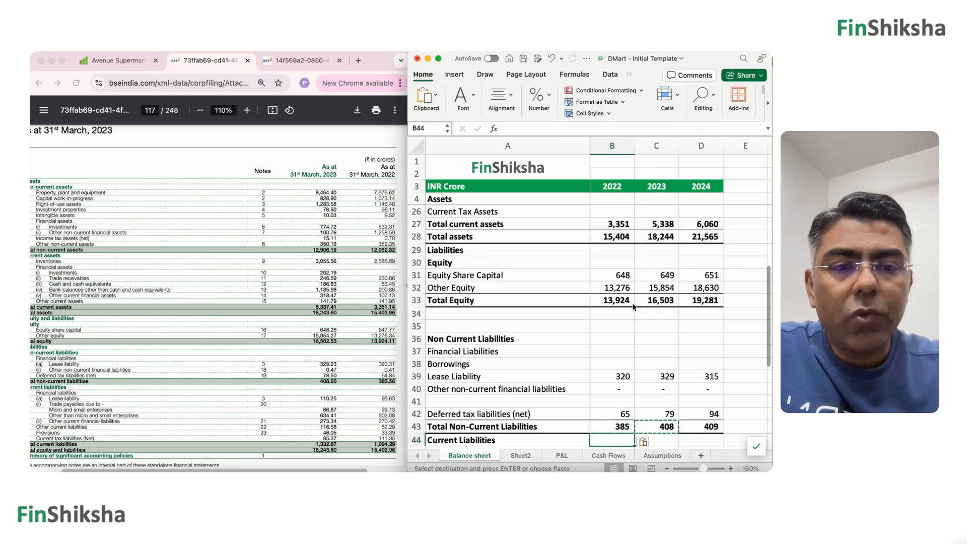
{"action": "scroll", "coordinate": [633, 305], "scroll_direction": "down", "scroll_amount": 5}
{"action": "left_click", "coordinate": [609, 342]}
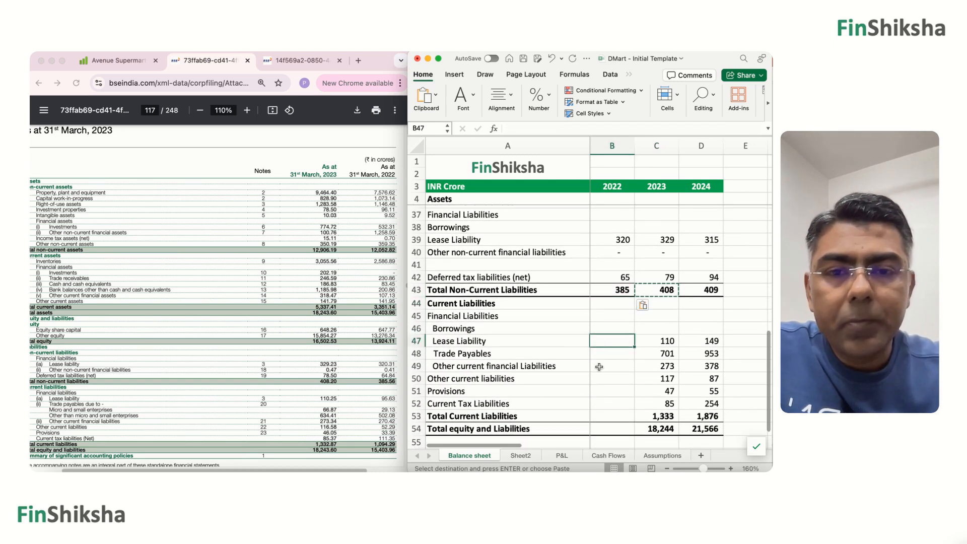
{"action": "scroll", "coordinate": [381, 364], "scroll_direction": "down", "scroll_amount": 2}
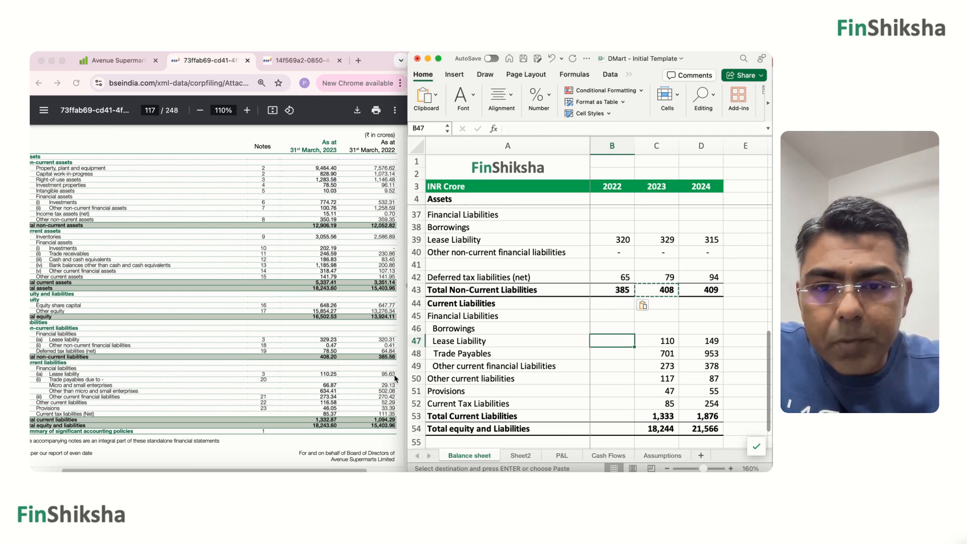
{"action": "type", "text": "96"}
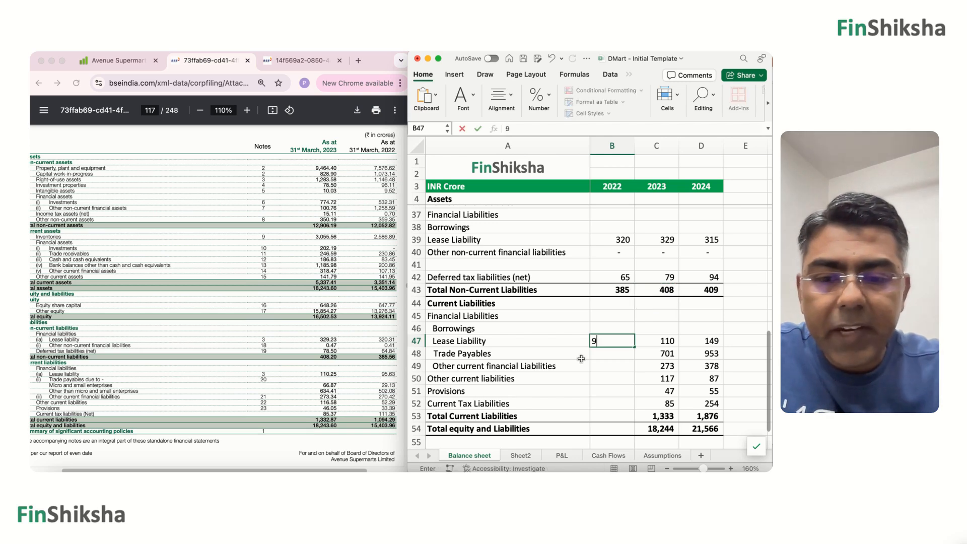
{"action": "key", "text": "Return"}
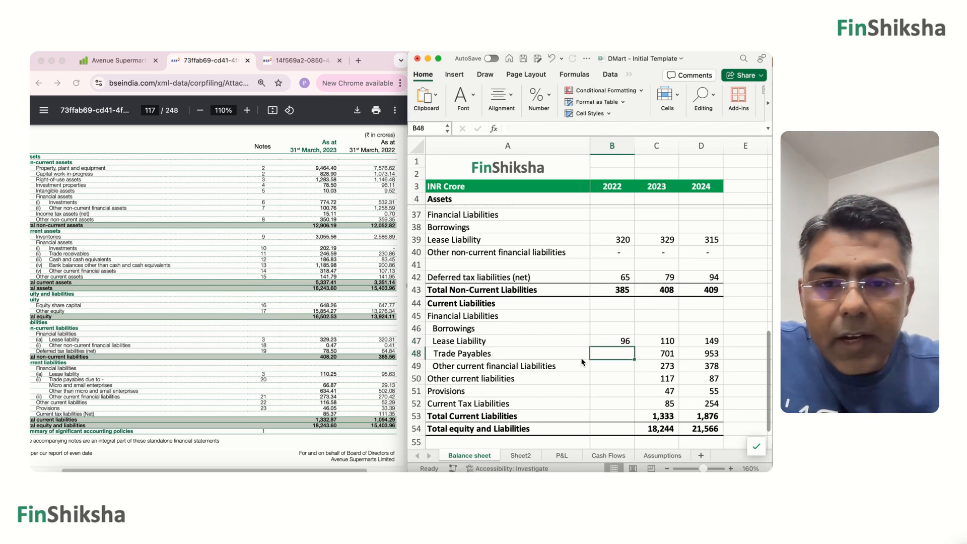
Enter the 2022 Trade Payables in B48 as the formula =29+502, following how the 2023 cell is built.
{"action": "key", "text": "Down"}
{"action": "key", "text": "Right"}
{"action": "key", "text": "Up"}
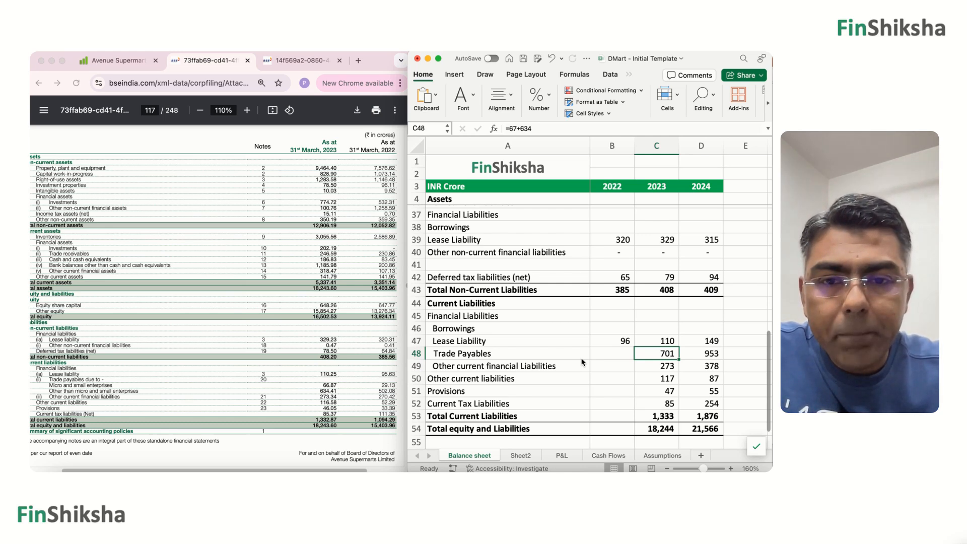
{"action": "key", "text": "Left"}
{"action": "type", "text": "=29"}
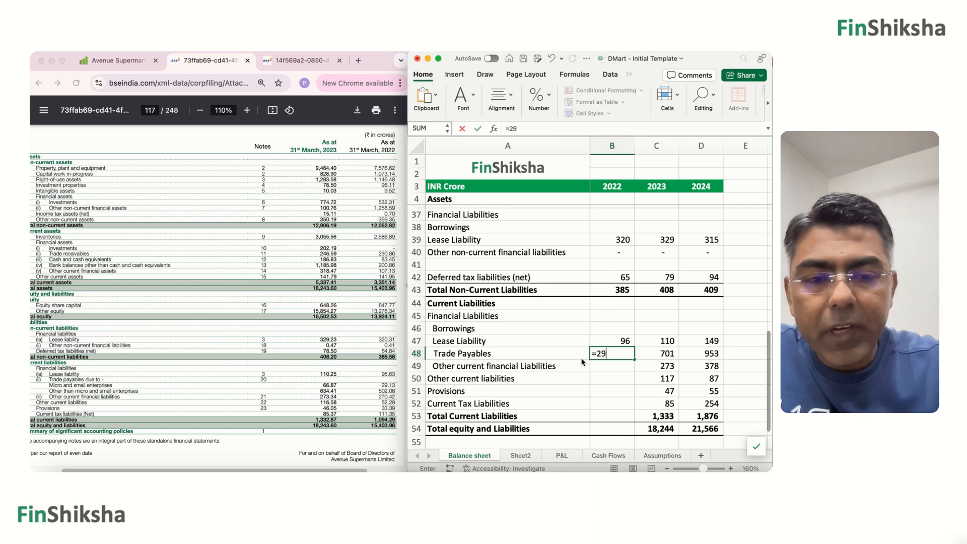
{"action": "type", "text": "+"}
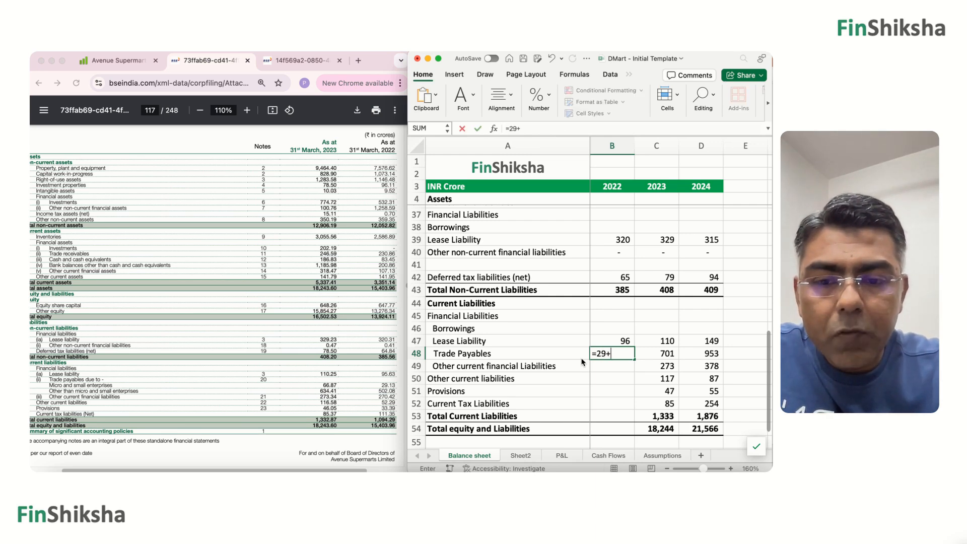
{"action": "type", "text": "502"}
{"action": "key", "text": "Return"}
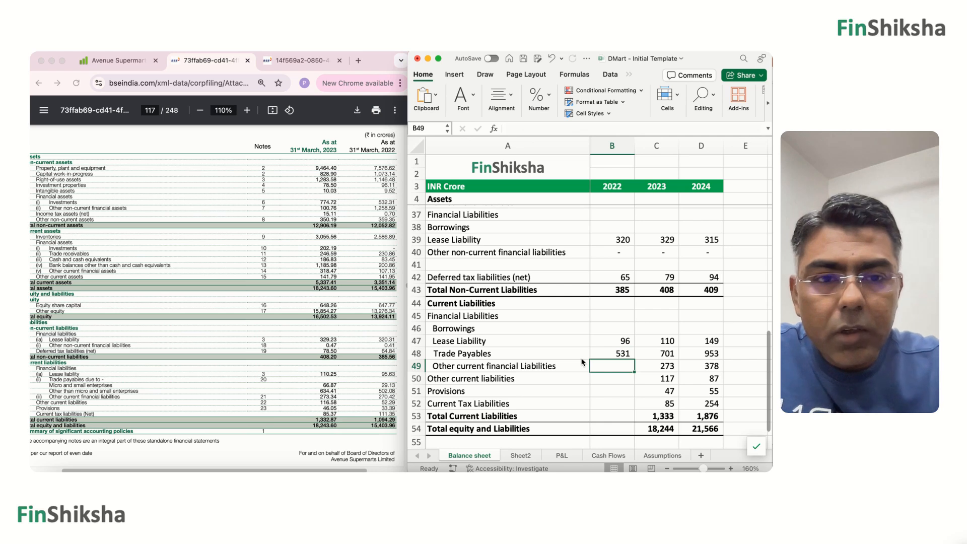
Enter 270 as the 2022 Other current financial Liabilities and 52 as Other current liabilities.
{"action": "type", "text": "270"}
{"action": "key", "text": "Return"}
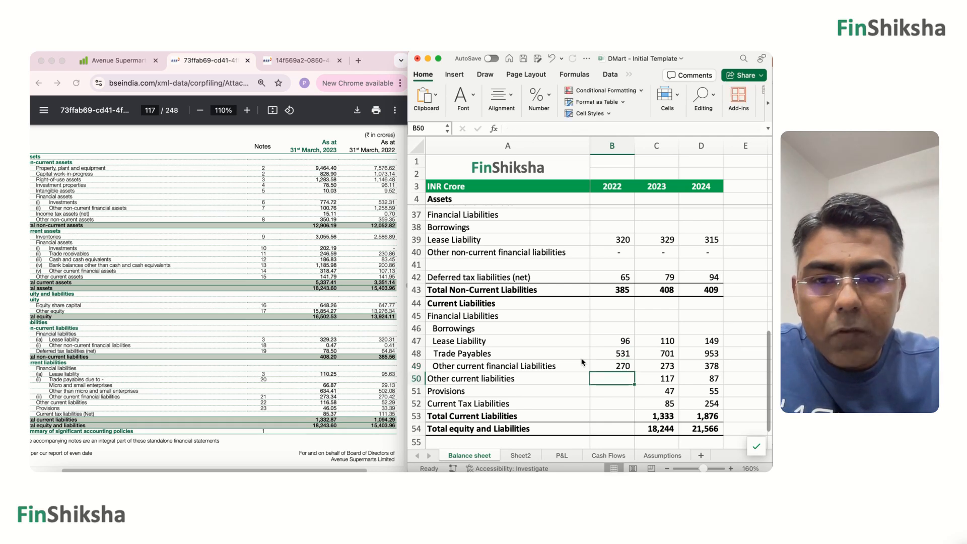
{"action": "type", "text": "52"}
{"action": "key", "text": "Return"}
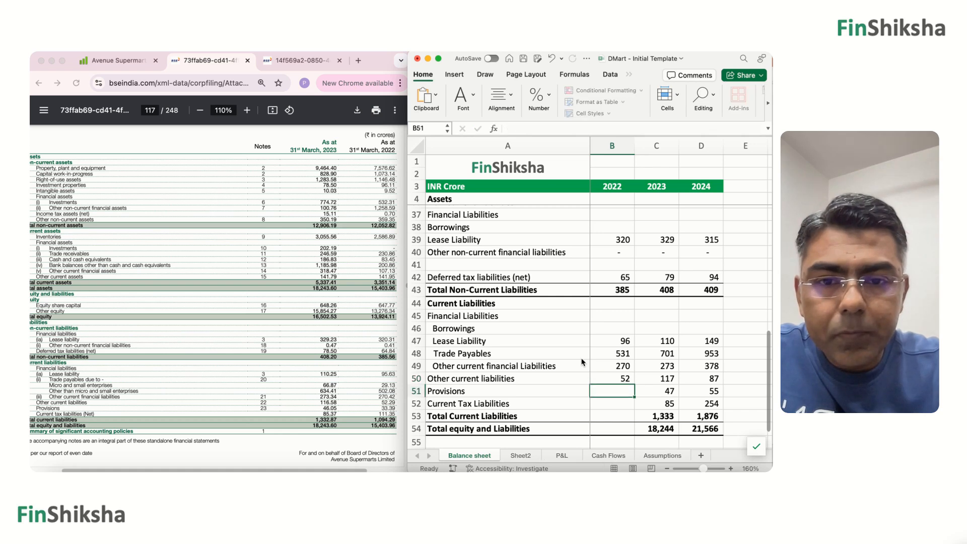
Fill in 2022 Provisions as 33 and Current Tax Liabilities as 111.
{"action": "type", "text": "33"}
{"action": "key", "text": "Return"}
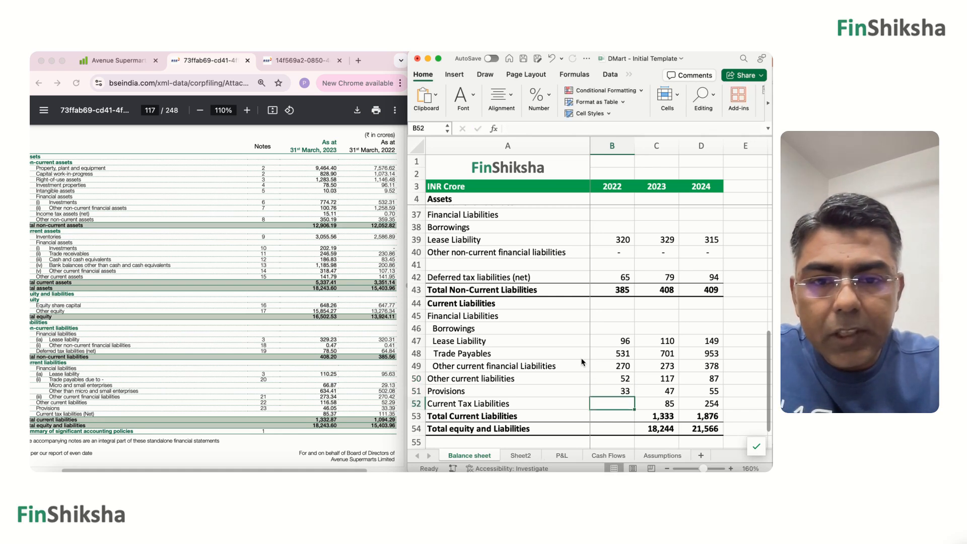
{"action": "type", "text": "111"}
{"action": "key", "text": "Return"}
Copy the 2023 Total Current Liabilities and Total equity and Liabilities formulas from C53:C54 into B53:B54.
{"action": "key", "text": "Right"}
{"action": "key", "text": "shift+Down"}
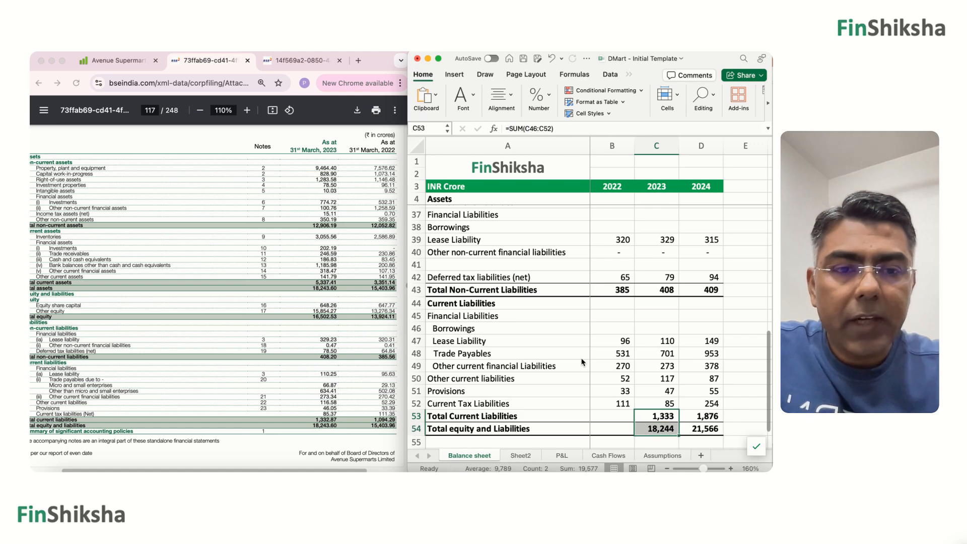
{"action": "key", "text": "ctrl+c"}
{"action": "key", "text": "Left"}
{"action": "key", "text": "ctrl+v"}
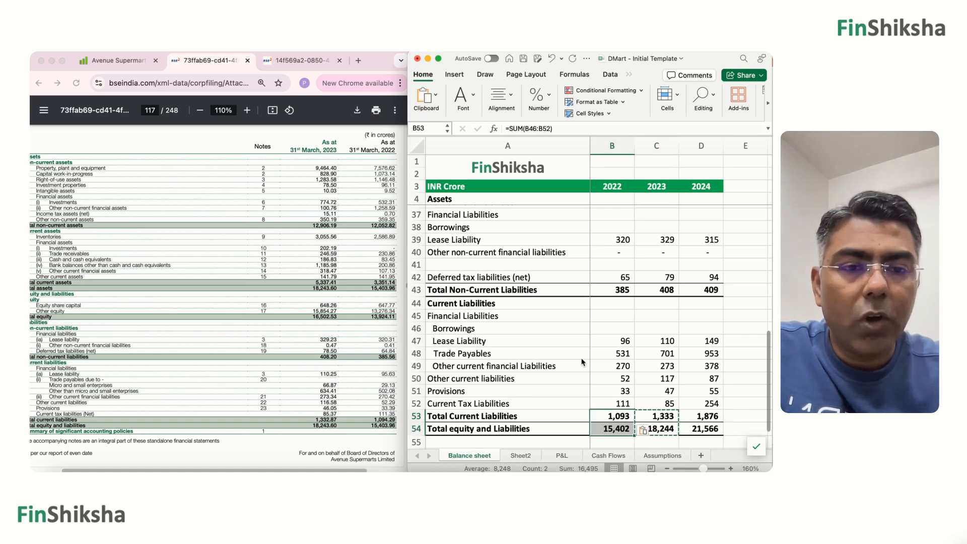
Review the 2022 Check row and set the 2022 Current Tax Liabilities in B52 to 112.
{"action": "scroll", "coordinate": [584, 361], "scroll_direction": "down", "scroll_amount": 2}
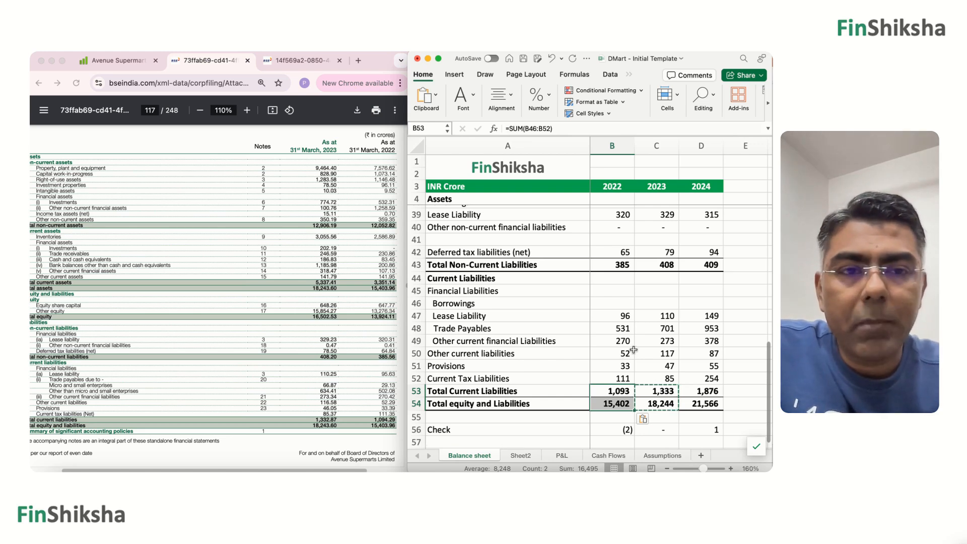
{"action": "scroll", "coordinate": [634, 349], "scroll_direction": "up", "scroll_amount": 1}
{"action": "left_click", "coordinate": [624, 386]}
{"action": "type", "text": "11"}
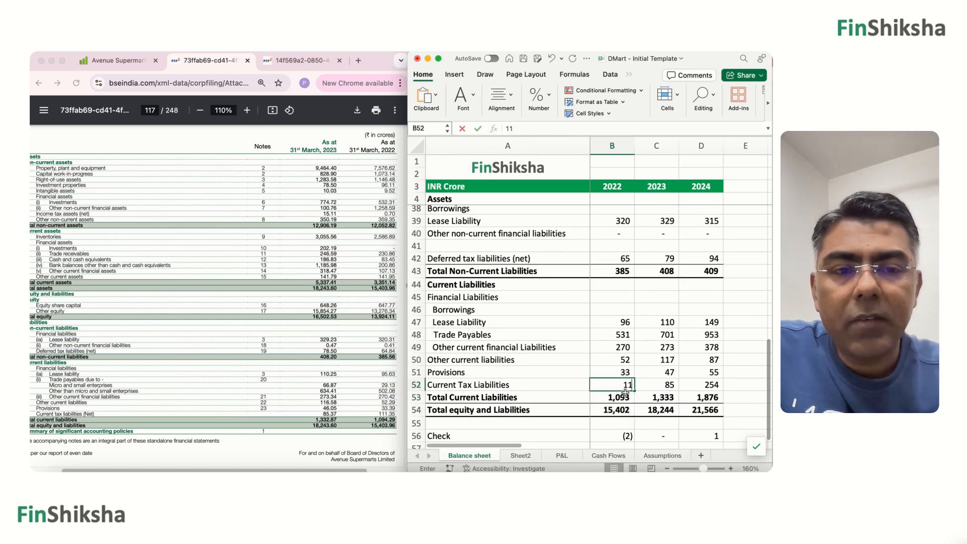
{"action": "type", "text": "2"}
{"action": "key", "text": "Return"}
{"action": "key", "text": "Up"}
{"action": "key", "text": "Up"}
{"action": "key", "text": "Up"}
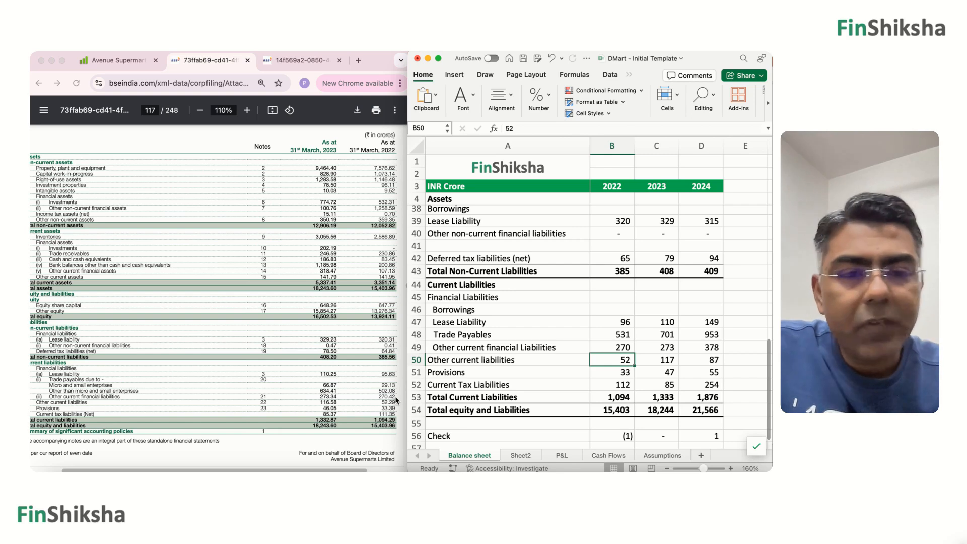
{"action": "scroll", "coordinate": [396, 401], "scroll_direction": "up", "scroll_amount": 2}
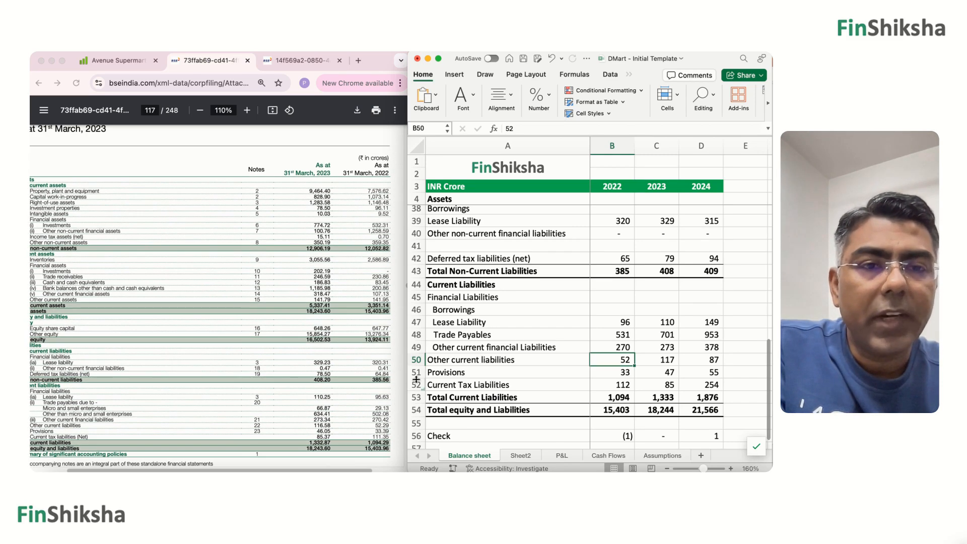
On the P&L sheet, enter 2022 Revenue from Operations as 30352 and Other income as 141.
{"action": "scroll", "coordinate": [335, 315], "scroll_direction": "down", "scroll_amount": 10}
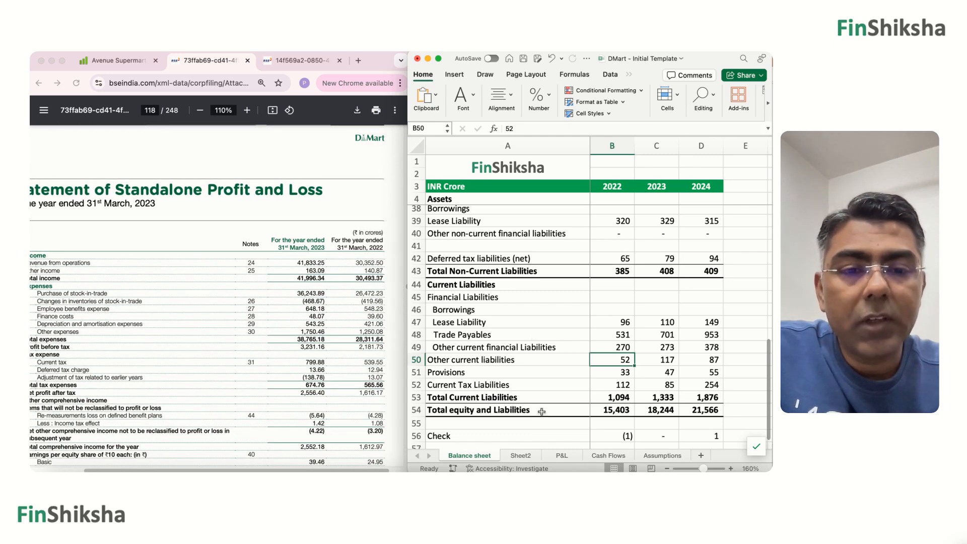
{"action": "left_click", "coordinate": [561, 459]}
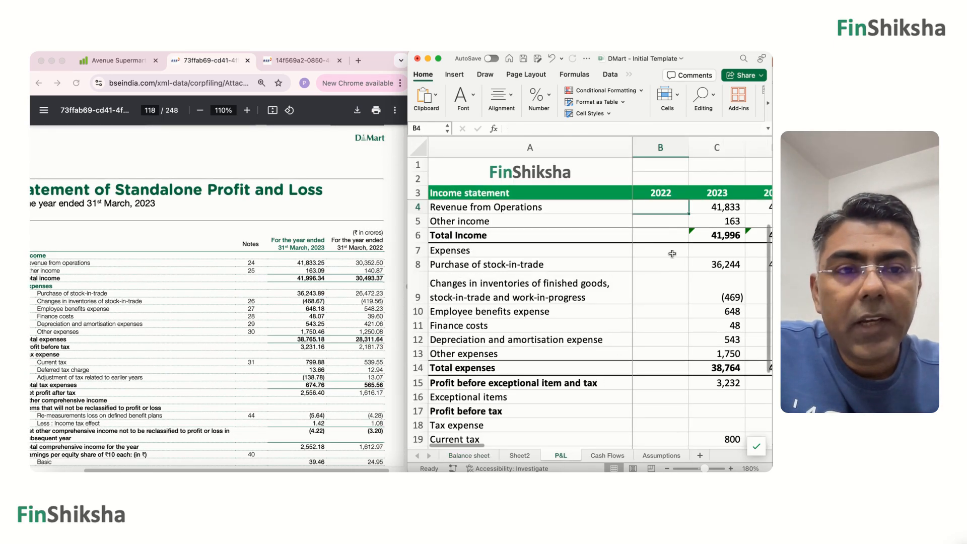
{"action": "type", "text": "30352"}
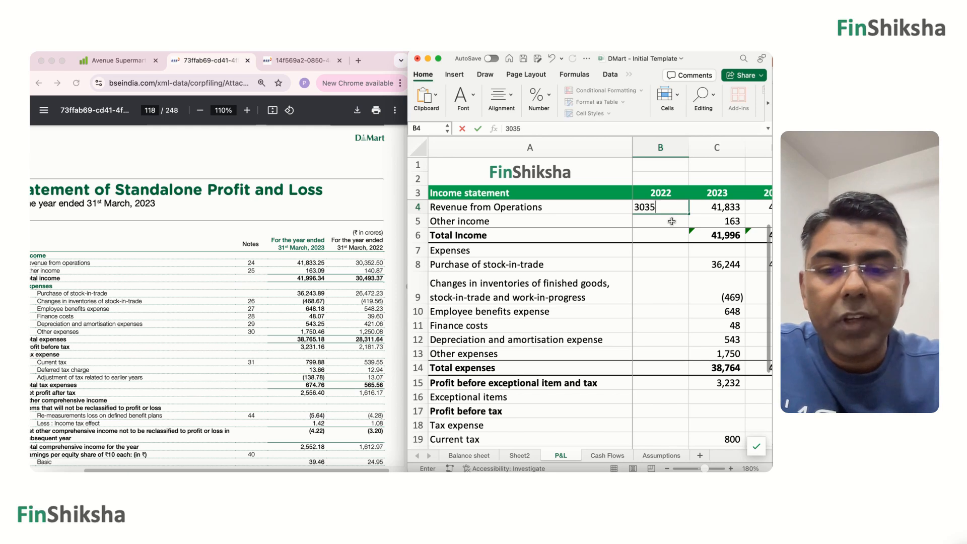
{"action": "key", "text": "Return"}
{"action": "type", "text": "1"}
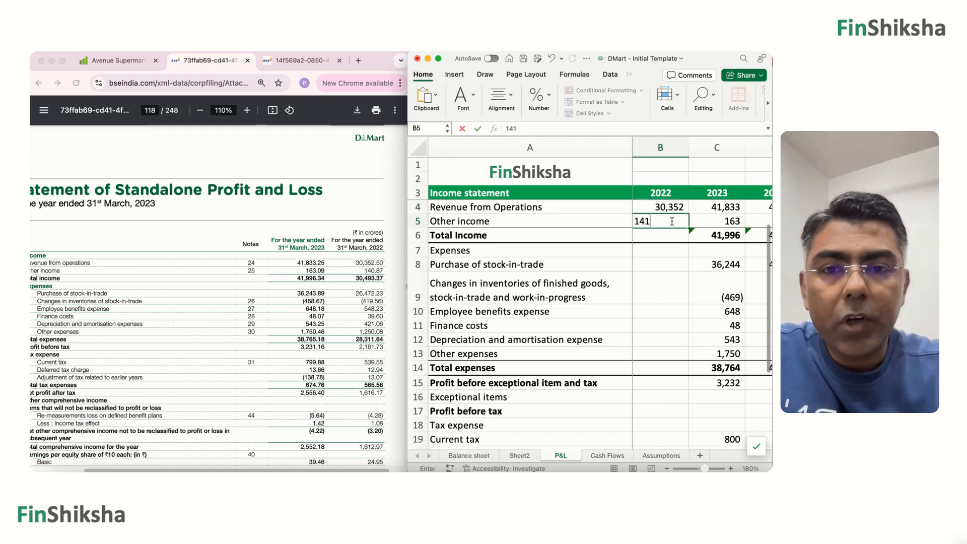
{"action": "type", "text": "41"}
{"action": "key", "text": "Return"}
Copy the 2023 Total Income formula from C6 into B6 for 2022.
{"action": "key", "text": "Right"}
{"action": "key", "text": "super+c"}
{"action": "key", "text": "Left"}
{"action": "key", "text": "super+v"}
{"action": "key", "text": "Down"}
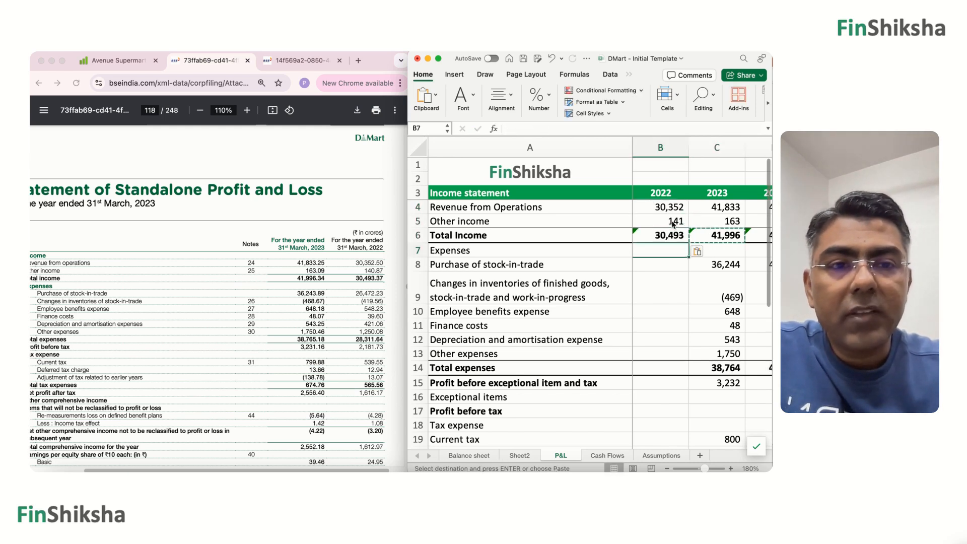
Enter 2022 Purchase of stock-in-trade as 26472 and Changes in inventories as -420.
{"action": "key", "text": "Down"}
{"action": "type", "text": "2"}
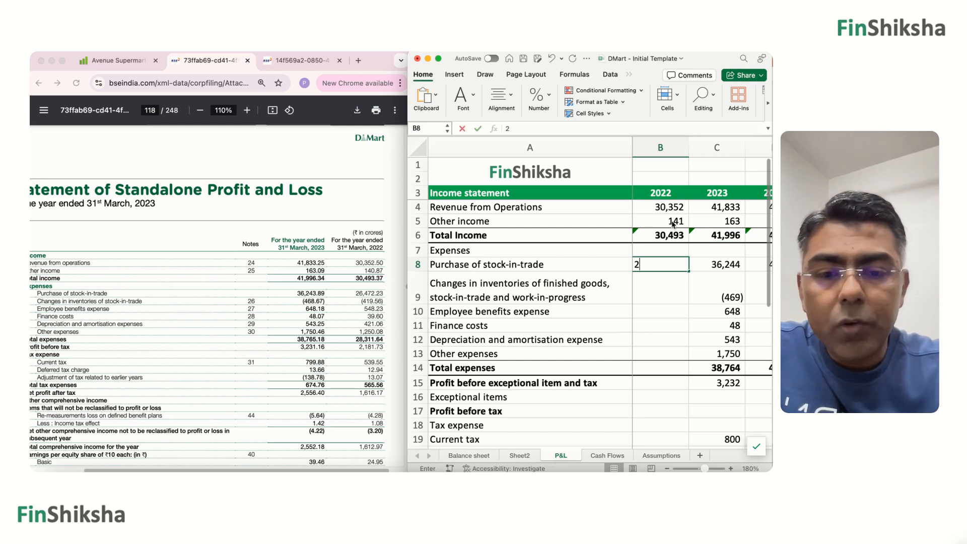
{"action": "type", "text": "6"}
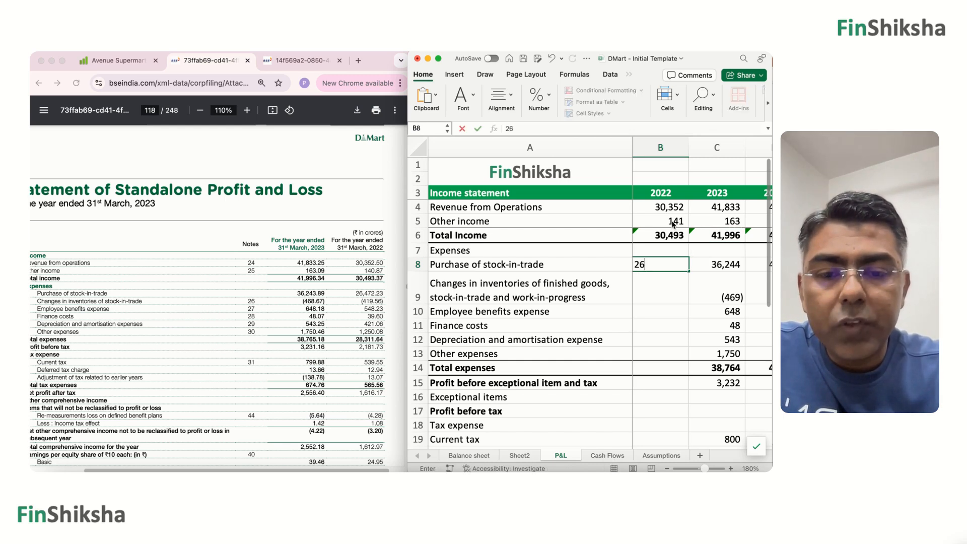
{"action": "type", "text": "472"}
{"action": "key", "text": "Return"}
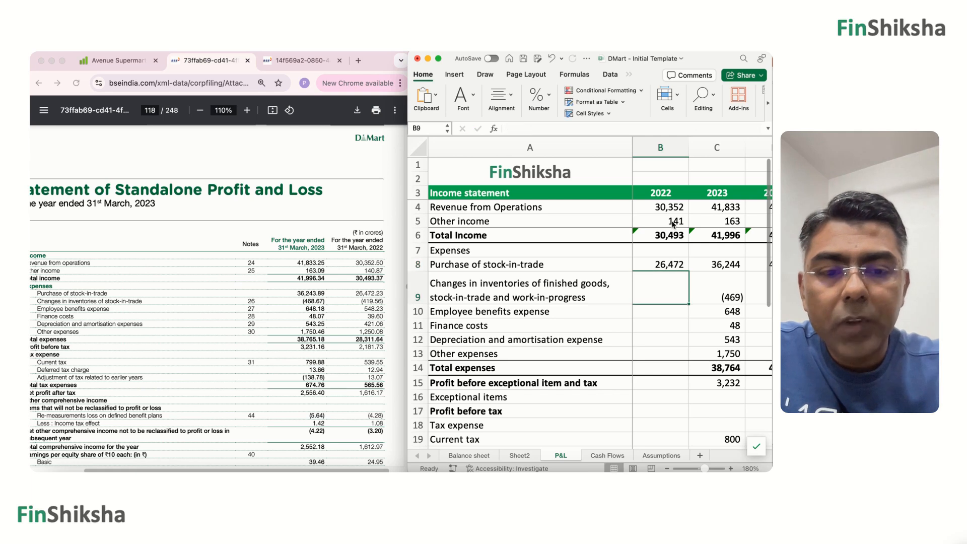
{"action": "type", "text": "-420"}
{"action": "key", "text": "Return"}
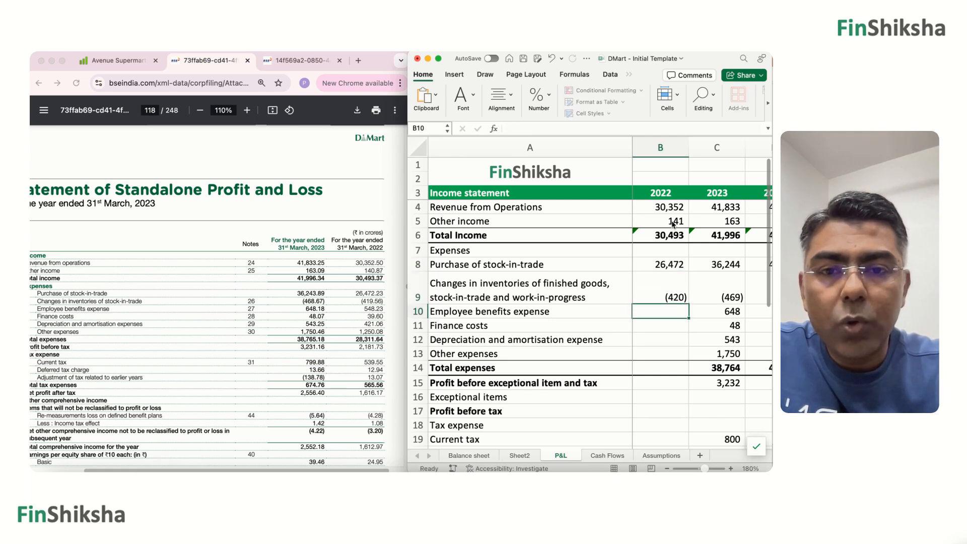
Fill in the 2022 Employee benefits expense as 548, Finance costs as 40, Depreciation and amortisation as 421 and Other expenses as 1,250.
{"action": "type", "text": "548"}
{"action": "key", "text": "Return"}
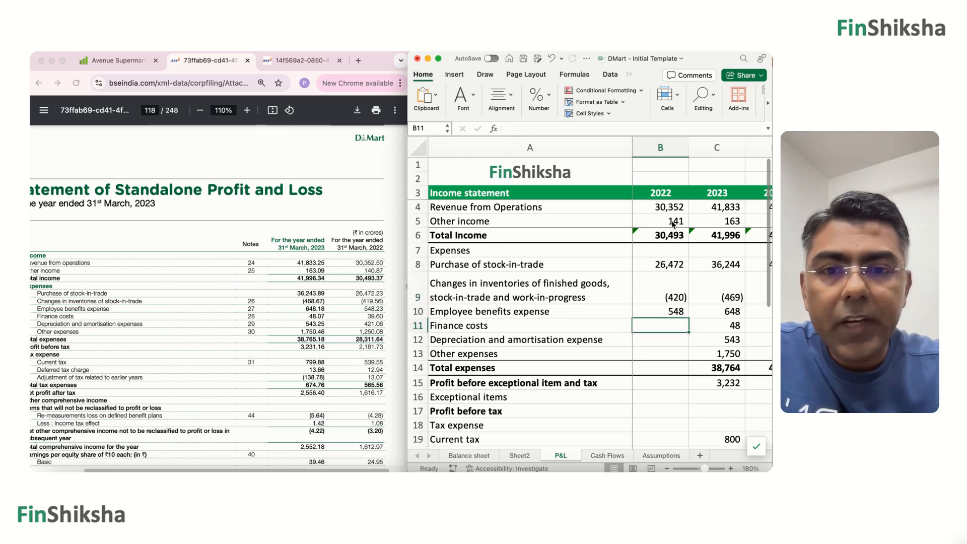
{"action": "type", "text": "40"}
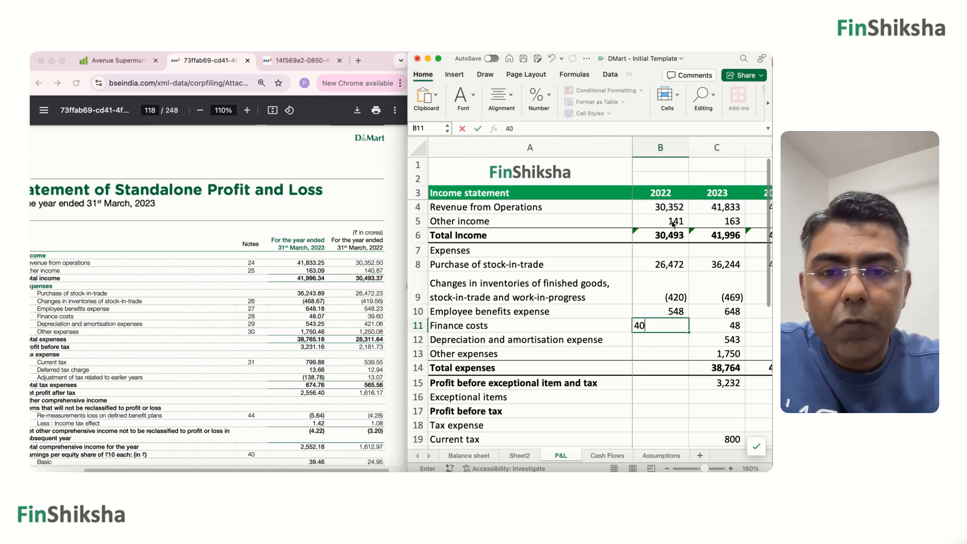
{"action": "key", "text": "Return"}
{"action": "type", "text": "421"}
{"action": "key", "text": "Return"}
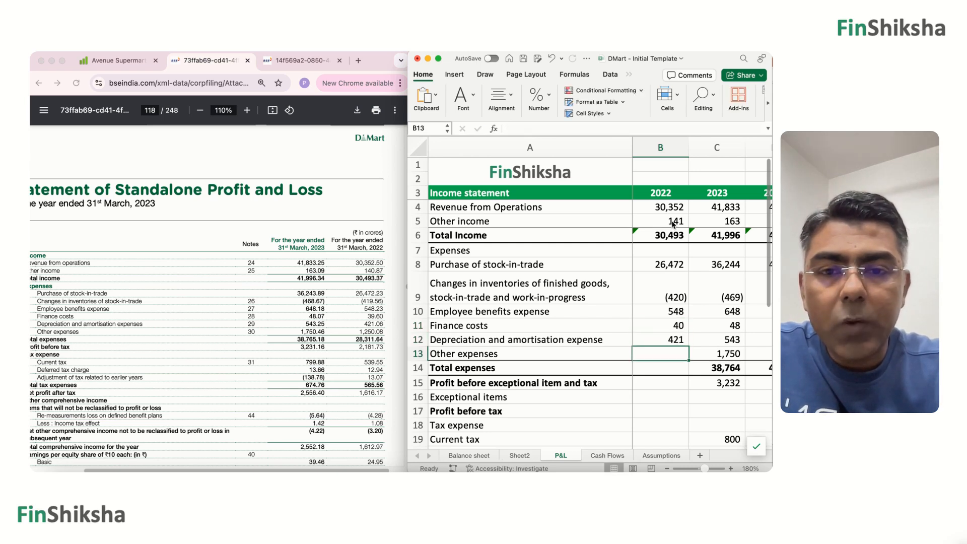
{"action": "type", "text": "1,250"}
{"action": "key", "text": "Return"}
Copy the 2023 Total expenses and Profit before exceptional item and tax formulas from C14 and C15 into B14 and B15.
{"action": "key", "text": "Right"}
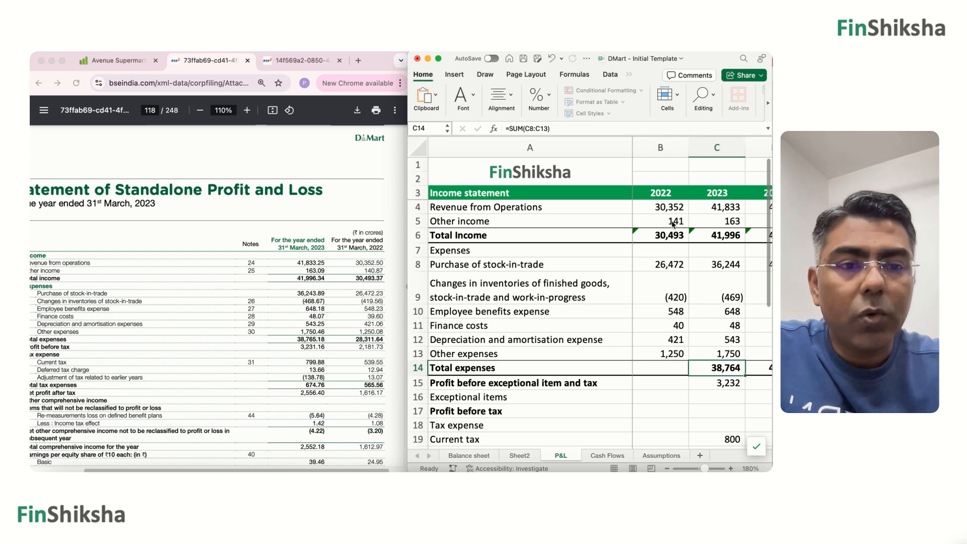
{"action": "key", "text": "super+c"}
{"action": "key", "text": "Left"}
{"action": "key", "text": "super+v"}
{"action": "key", "text": "Down"}
{"action": "key", "text": "Right"}
{"action": "key", "text": "super+c"}
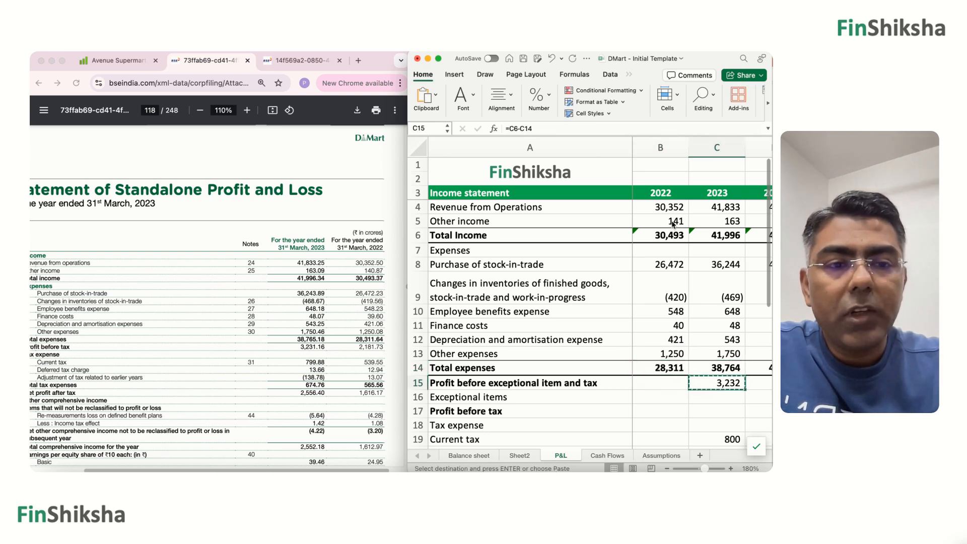
{"action": "key", "text": "Left"}
{"action": "key", "text": "super+v"}
{"action": "key", "text": "Down"}
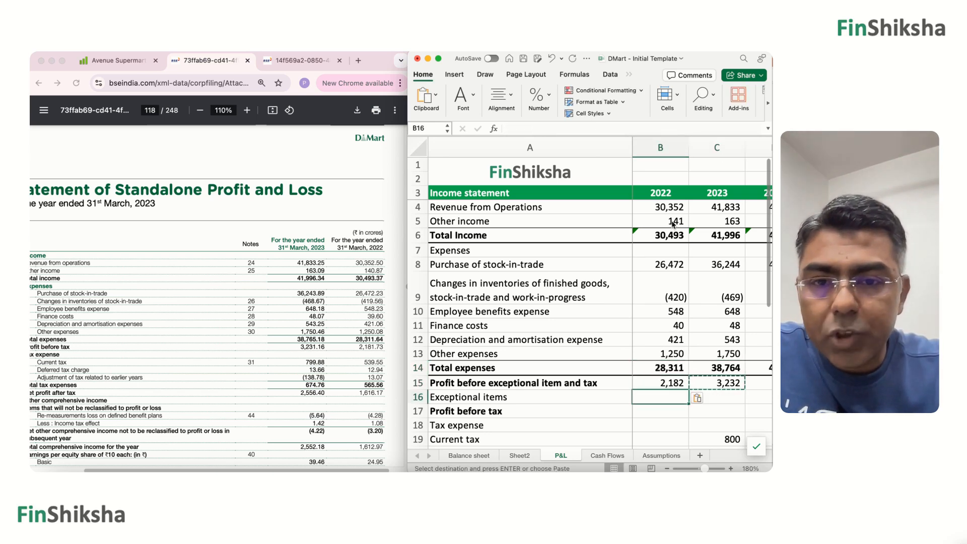
Enter the 2022 tax lines: Current tax 540, Deferred tax 13 and Income tax for earlier year 13.
{"action": "key", "text": "Down"}
{"action": "key", "text": "Down"}
{"action": "key", "text": "Down"}
{"action": "key", "text": "Down"}
{"action": "key", "text": "Down"}
{"action": "key", "text": "Down"}
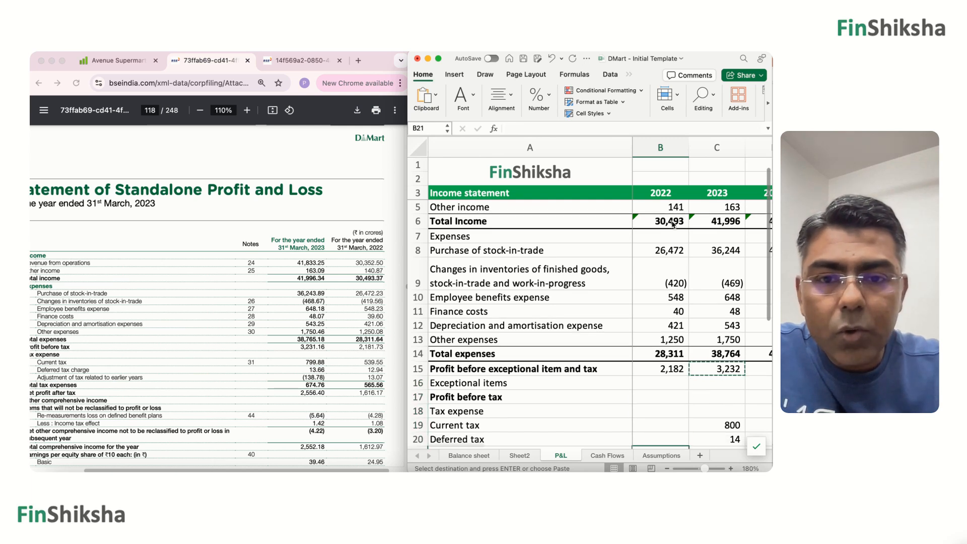
{"action": "key", "text": "Up"}
{"action": "key", "text": "Up"}
{"action": "key", "text": "Up"}
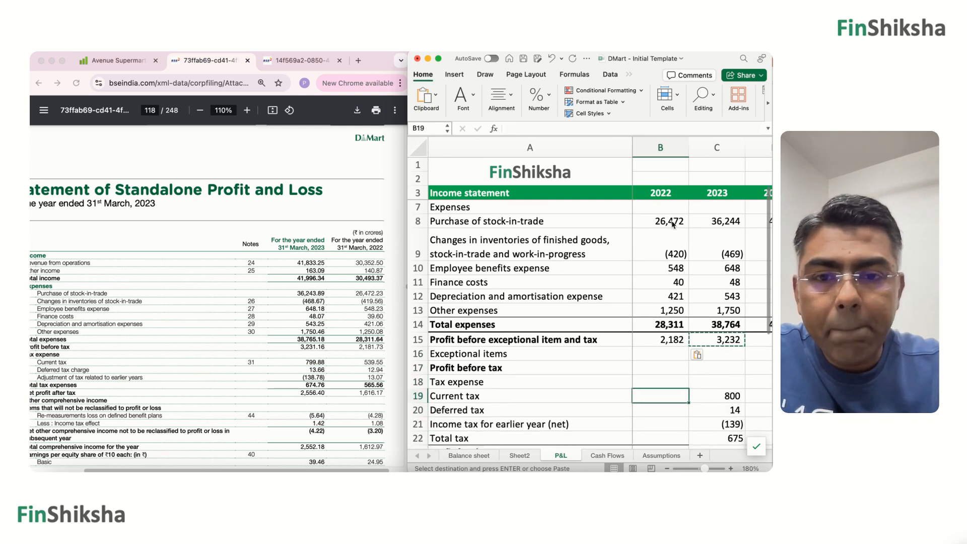
{"action": "type", "text": "540"}
{"action": "key", "text": "Return"}
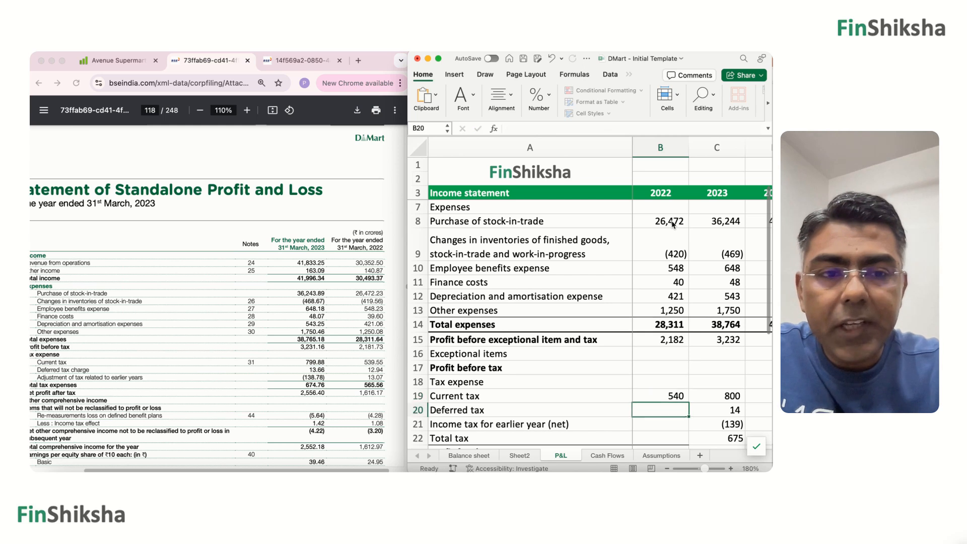
{"action": "type", "text": "13"}
{"action": "key", "text": "Return"}
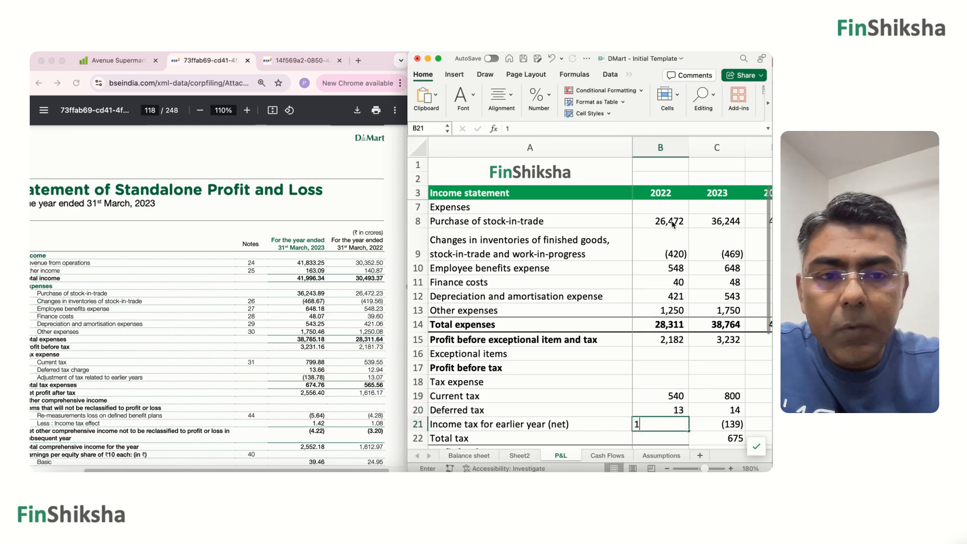
{"action": "type", "text": "13"}
{"action": "key", "text": "Return"}
Copy the 2023 Total tax and Profit for the year formulas from C22:C23 into B22:B23.
{"action": "key", "text": "Right"}
{"action": "scroll", "coordinate": [672, 225], "scroll_direction": "down", "scroll_amount": 2}
{"action": "key", "text": "shift+Down"}
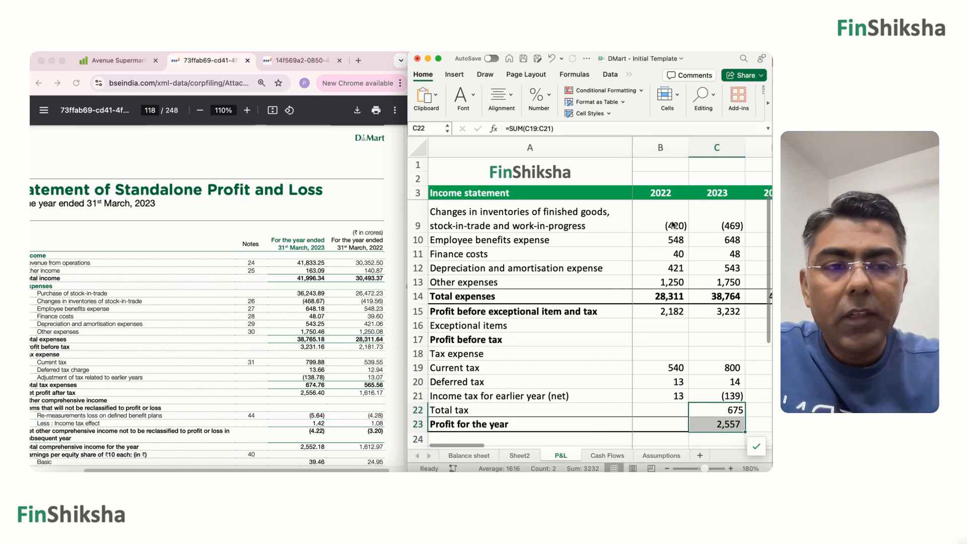
{"action": "key", "text": "ctrl+c"}
{"action": "key", "text": "Left"}
{"action": "key", "text": "ctrl+v"}
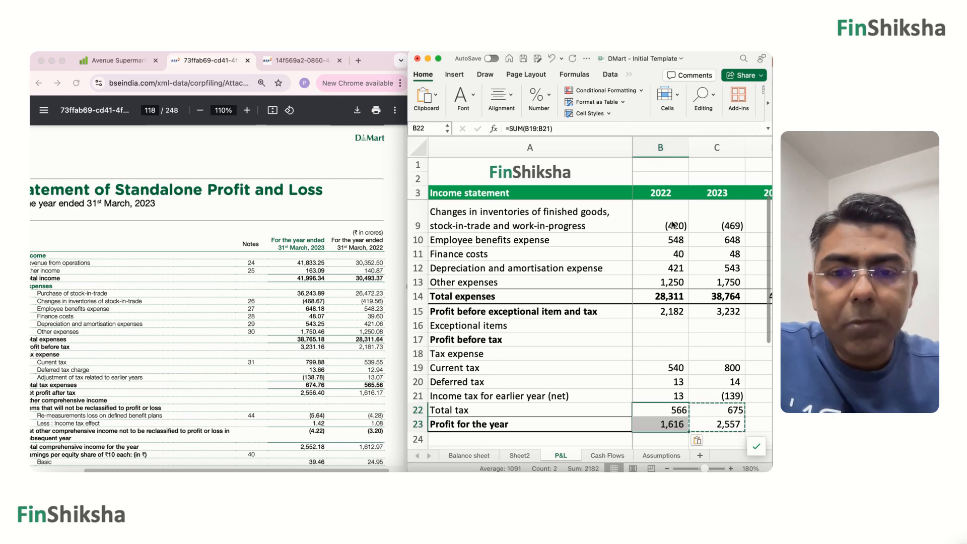
{"action": "key", "text": "Down"}
{"action": "key", "text": "Up"}
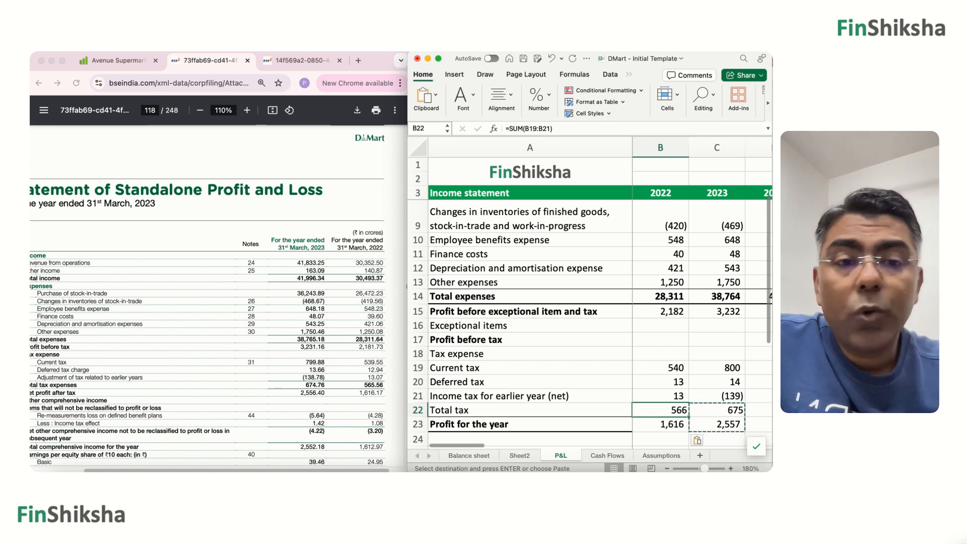
On the Cash Flows sheet, enter the row labels CFO, CFI and CFF in A5:A7.
{"action": "left_click", "coordinate": [608, 456]}
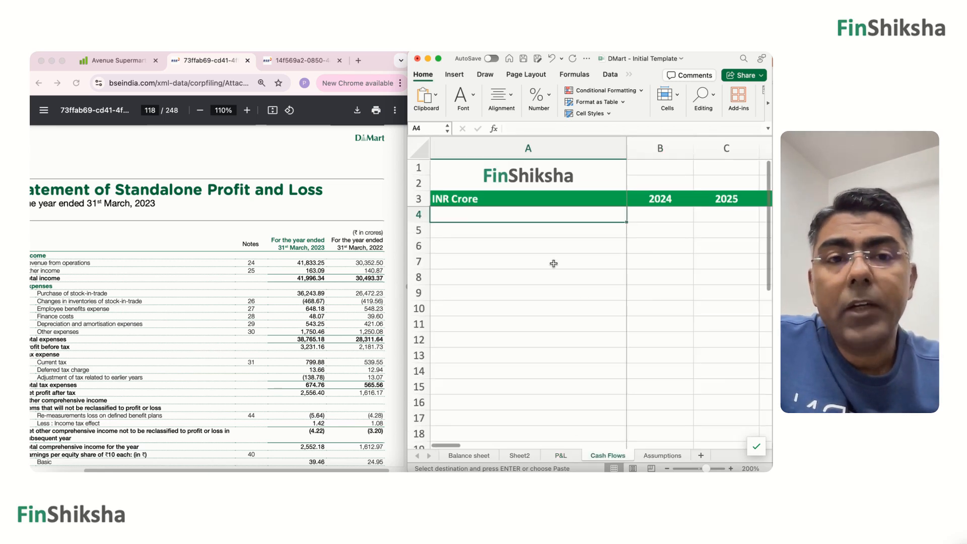
{"action": "left_click", "coordinate": [555, 243]}
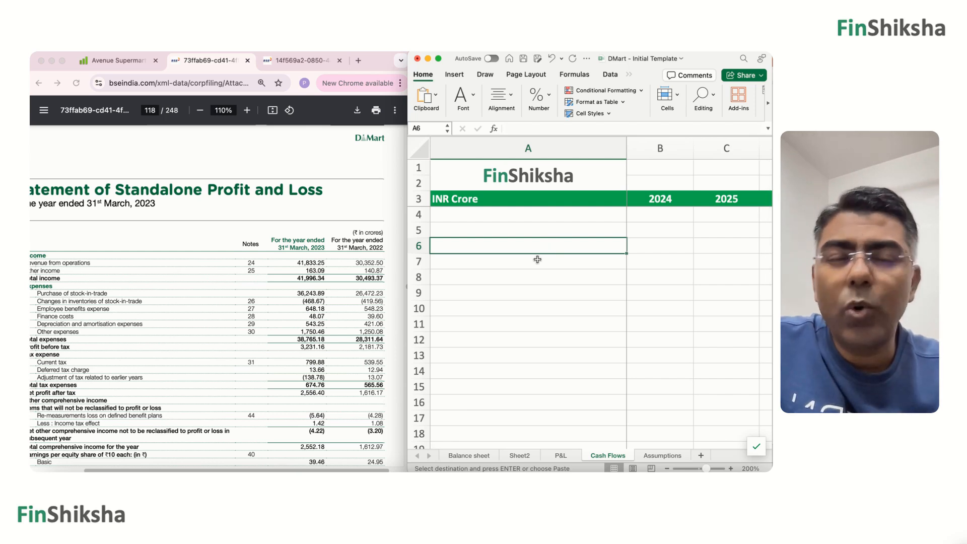
{"action": "key", "text": "Up"}
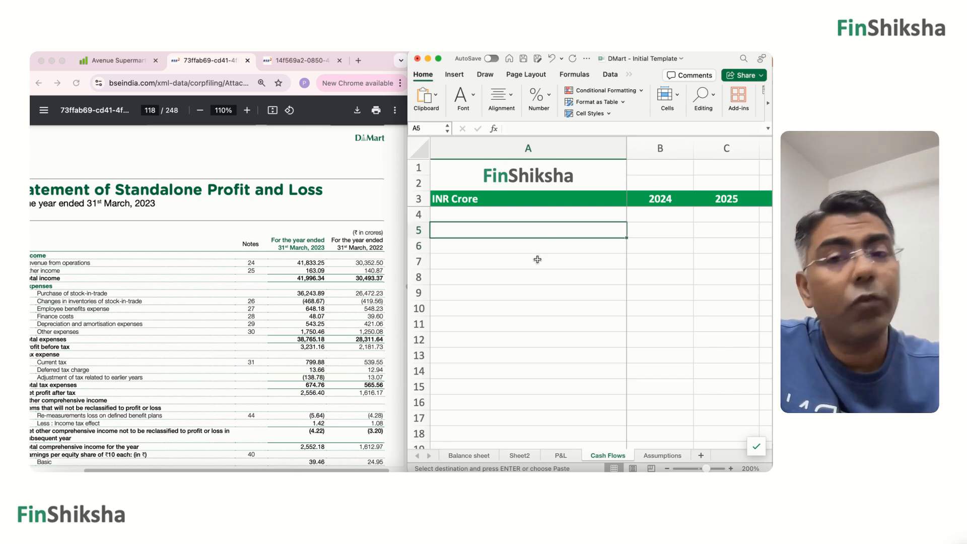
{"action": "type", "text": "CFO"}
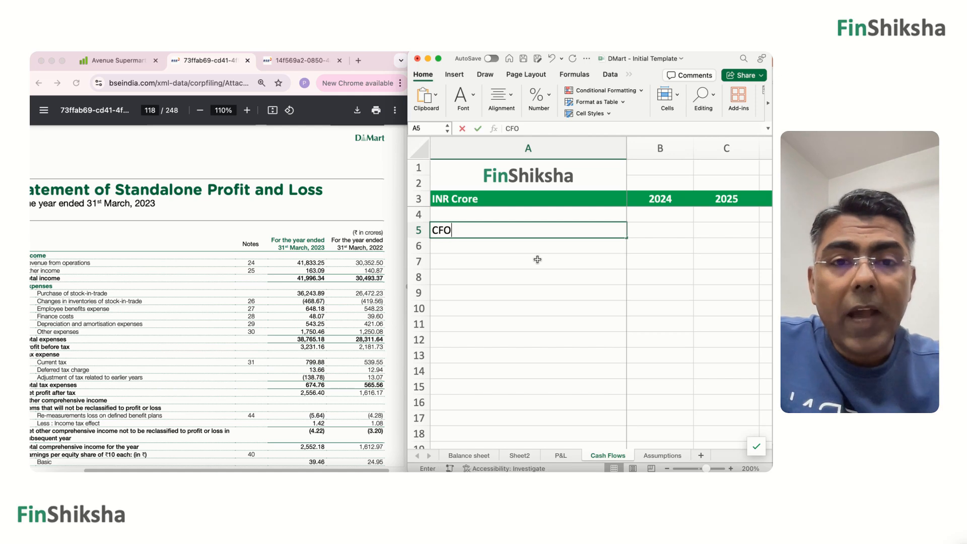
{"action": "key", "text": "Return"}
{"action": "type", "text": "C"}
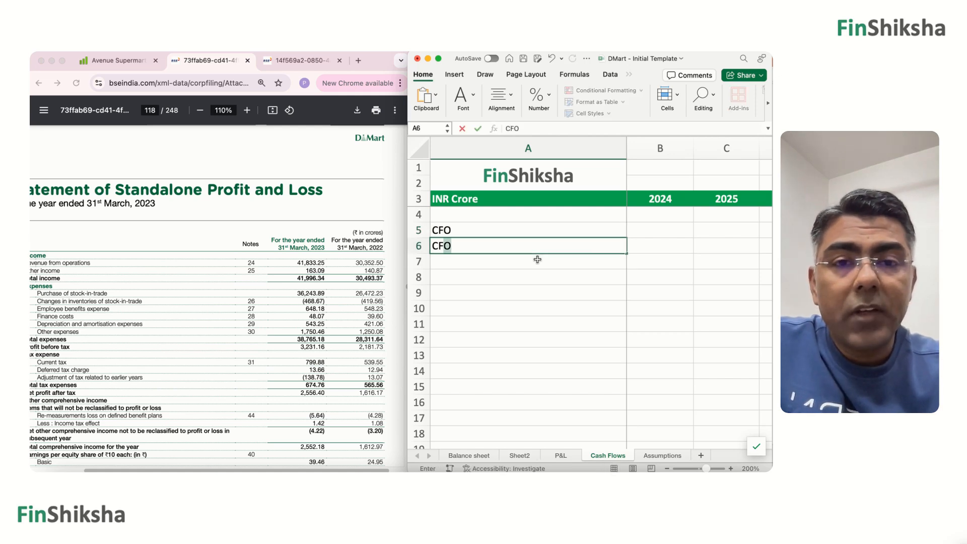
{"action": "type", "text": "FI"}
{"action": "key", "text": "Return"}
{"action": "type", "text": "CFF"}
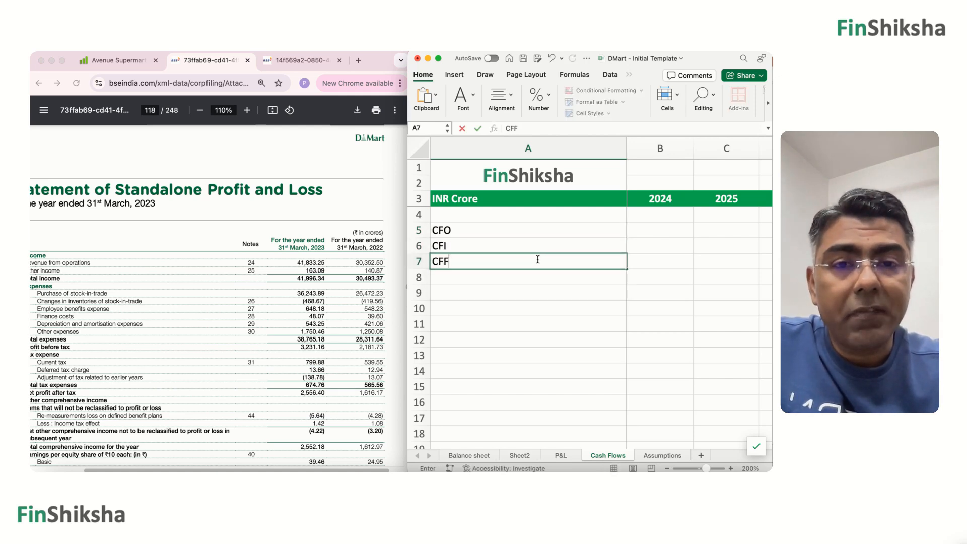
{"action": "key", "text": "Return"}
{"action": "key", "text": "Return"}
Add the label Total Cash Flow in A9, leaving row 8 blank.
{"action": "type", "text": "Total Cas"}
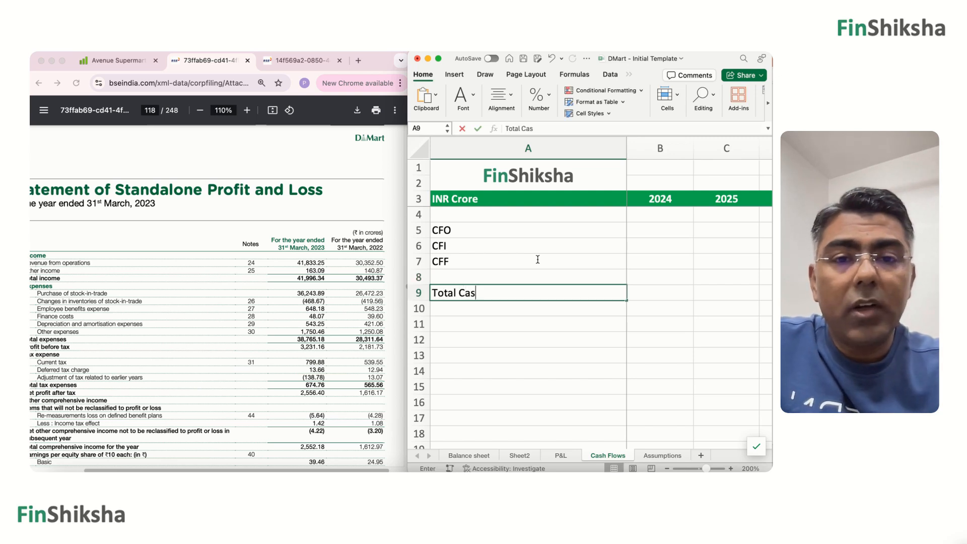
{"action": "type", "text": "h Flow"}
{"action": "key", "text": "Tab"}
Set the Cash Flows year headers in B3 and C3 to 2022 and 2023.
{"action": "key", "text": "Up"}
{"action": "key", "text": "Up"}
{"action": "key", "text": "Up"}
{"action": "key", "text": "Up"}
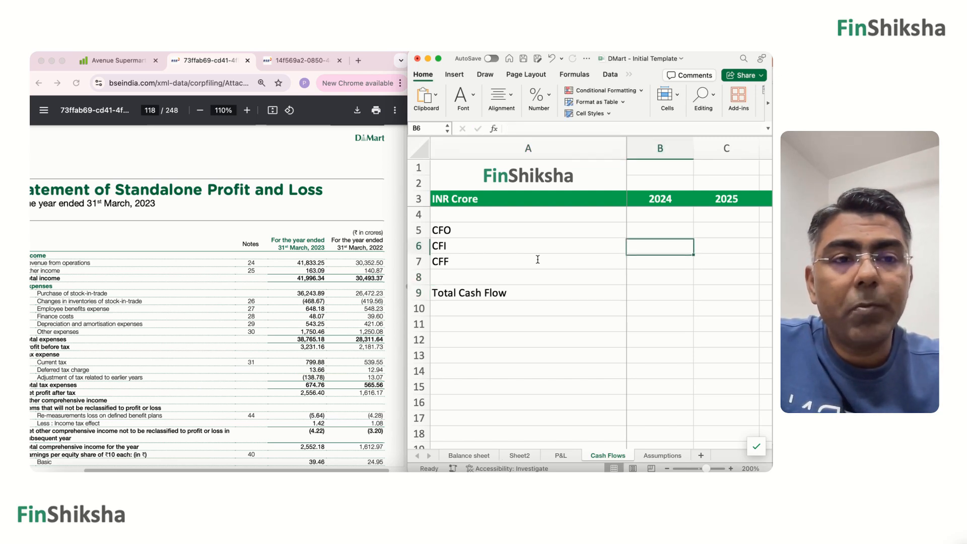
{"action": "key", "text": "Left"}
{"action": "key", "text": "Right"}
{"action": "key", "text": "Right"}
{"action": "key", "text": "Right"}
{"action": "key", "text": "Right"}
{"action": "key", "text": "Up"}
{"action": "key", "text": "Up"}
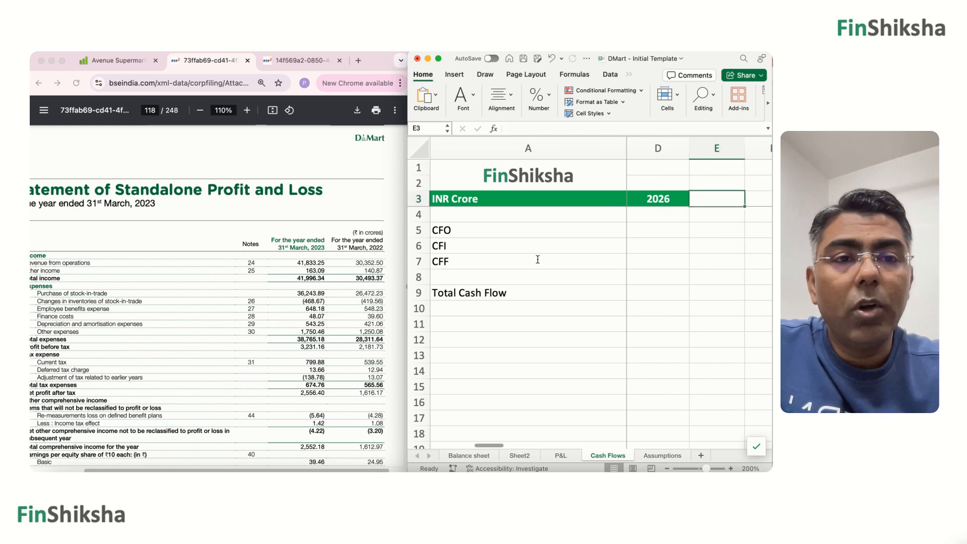
{"action": "key", "text": "Left"}
{"action": "key", "text": "Left"}
{"action": "key", "text": "Left"}
{"action": "type", "text": "2022"}
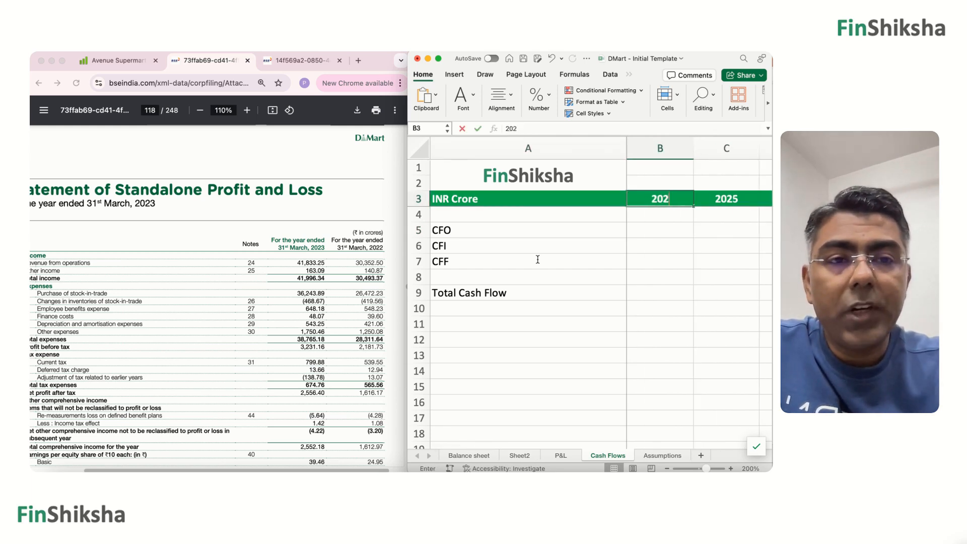
{"action": "key", "text": "Tab"}
{"action": "type", "text": "2023"}
{"action": "key", "text": "Tab"}
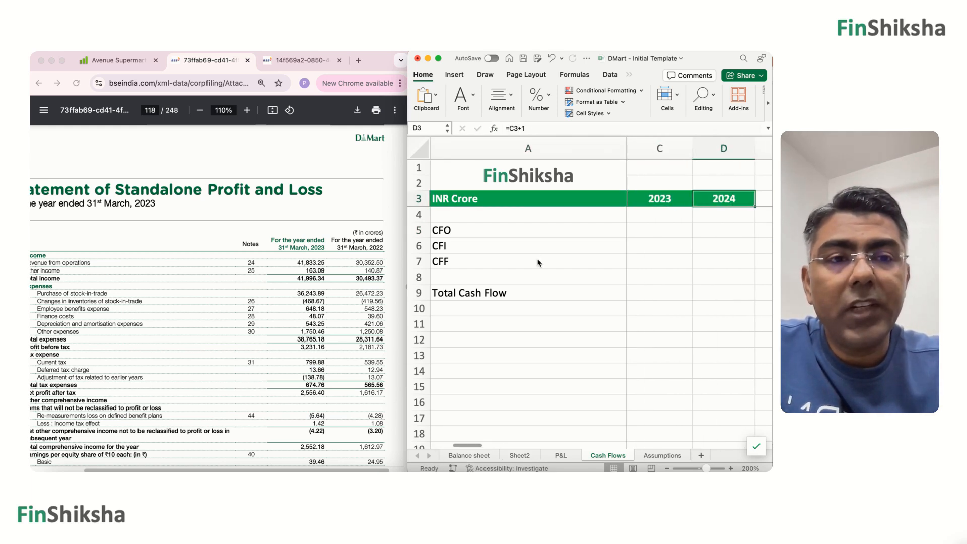
{"action": "type", "text": "2024"}
{"action": "key", "text": "Down"}
{"action": "key", "text": "Down"}
{"action": "key", "text": "Left"}
{"action": "key", "text": "Left"}
{"action": "key", "text": "Left"}
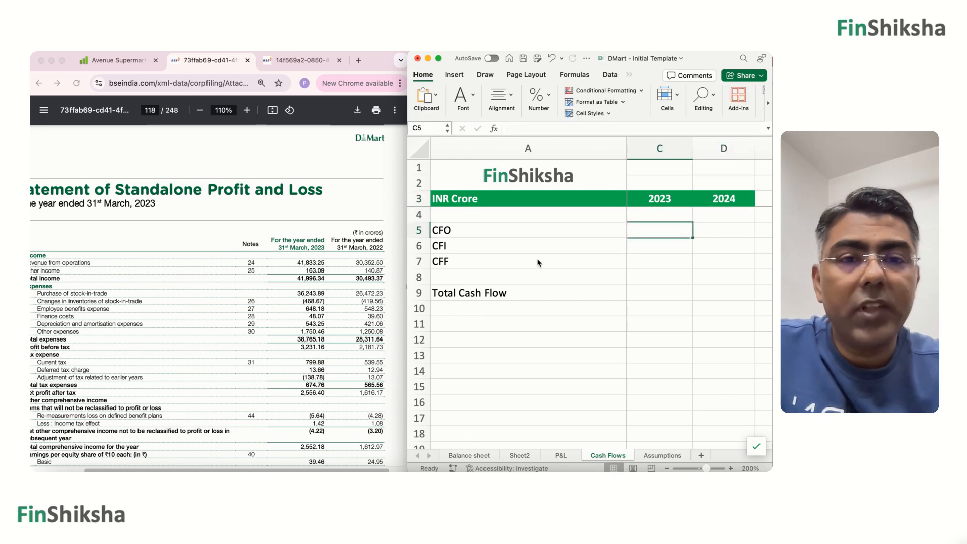
{"action": "key", "text": "Down"}
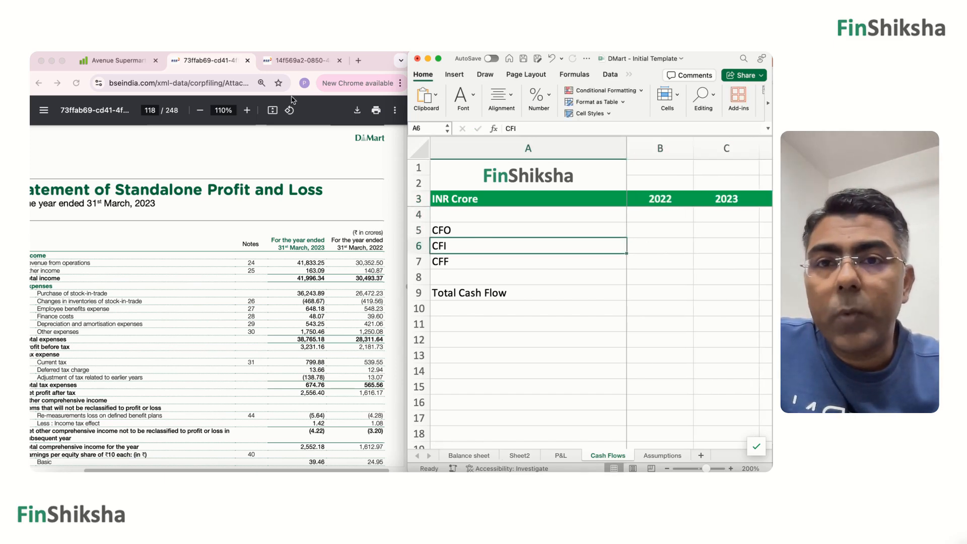
Switch to the FY 2023-24 annual report and locate net cash flow from operating activities in the standalone cash flow statement.
{"action": "left_click", "coordinate": [285, 61]}
{"action": "scroll", "coordinate": [240, 248], "scroll_direction": "down", "scroll_amount": 10}
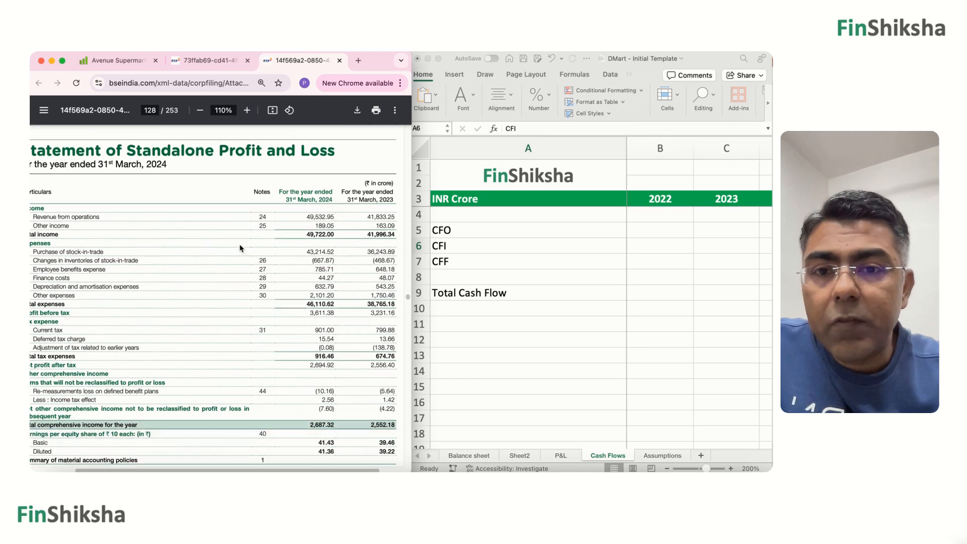
{"action": "scroll", "coordinate": [239, 248], "scroll_direction": "down", "scroll_amount": 4}
{"action": "scroll", "coordinate": [239, 247], "scroll_direction": "left", "scroll_amount": 1}
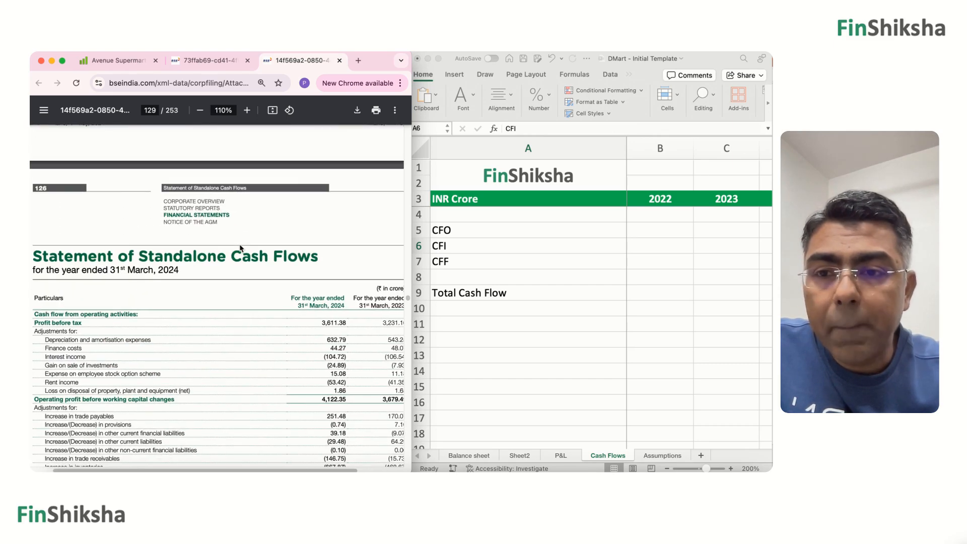
{"action": "scroll", "coordinate": [240, 248], "scroll_direction": "down", "scroll_amount": 4}
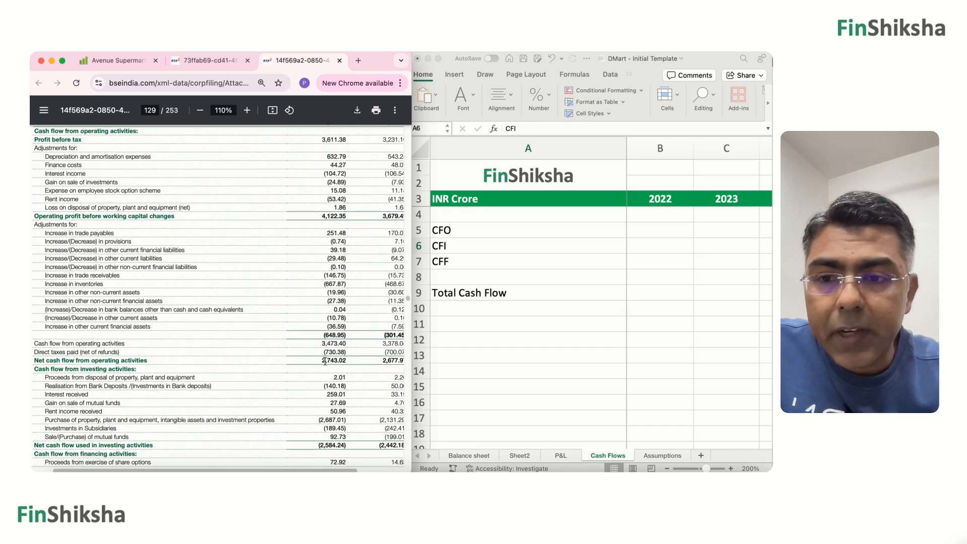
{"action": "left_click_drag", "start_coordinate": [322, 361], "coordinate": [338, 363]}
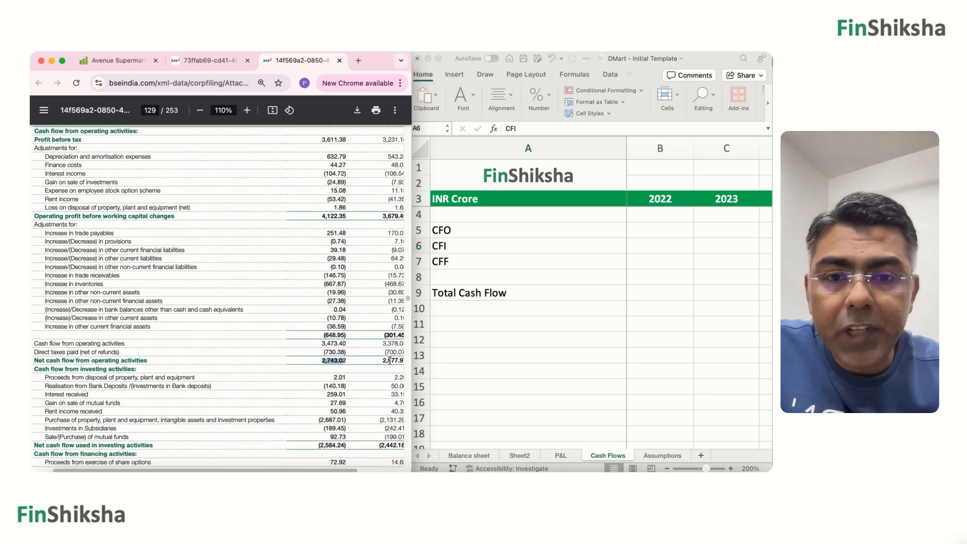
{"action": "scroll", "coordinate": [390, 360], "scroll_direction": "right", "scroll_amount": 2}
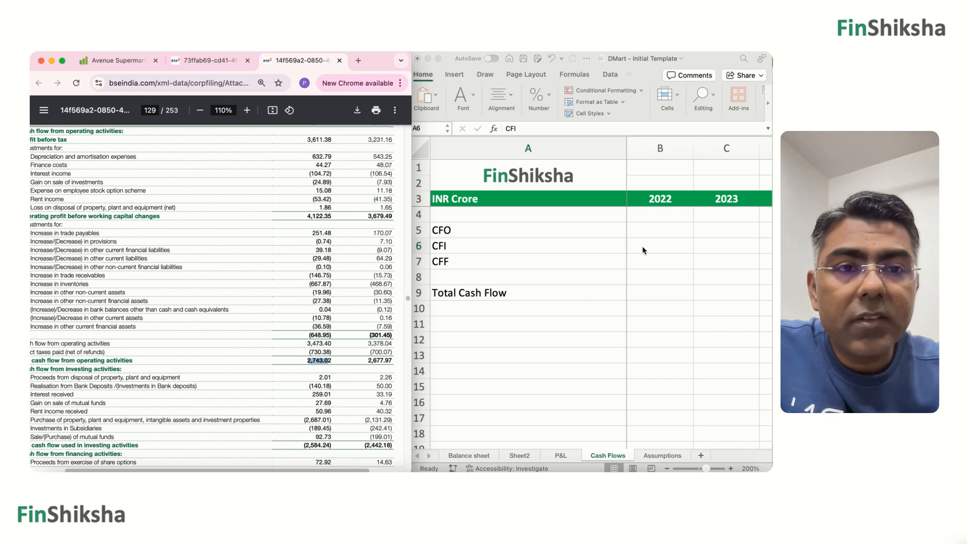
Enter the CFO figures on the Cash Flows sheet: 2,743 for 2024 in D5 and 2,678 for 2023 in C5.
{"action": "left_click", "coordinate": [699, 231]}
{"action": "key", "text": "Right"}
{"action": "key", "text": "Right"}
{"action": "key", "text": "Right"}
{"action": "key", "text": "Up"}
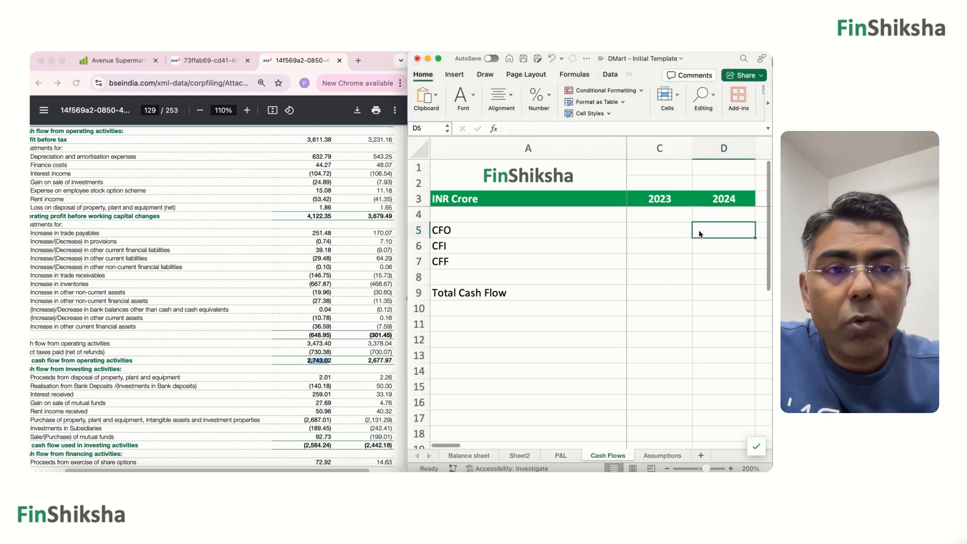
{"action": "type", "text": "2,"}
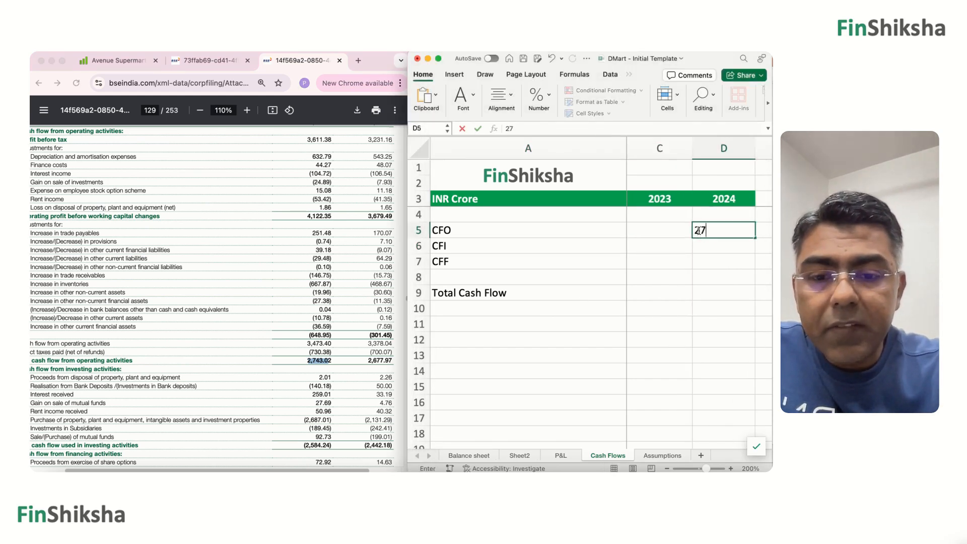
{"action": "type", "text": "743"}
{"action": "key", "text": "Left"}
{"action": "type", "text": "2"}
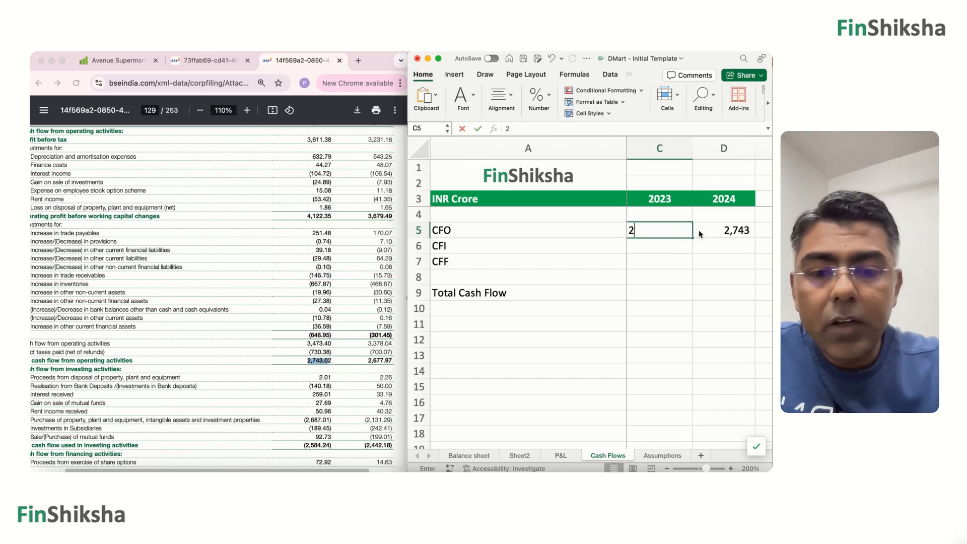
{"action": "type", "text": ",678"}
{"action": "key", "text": "Return"}
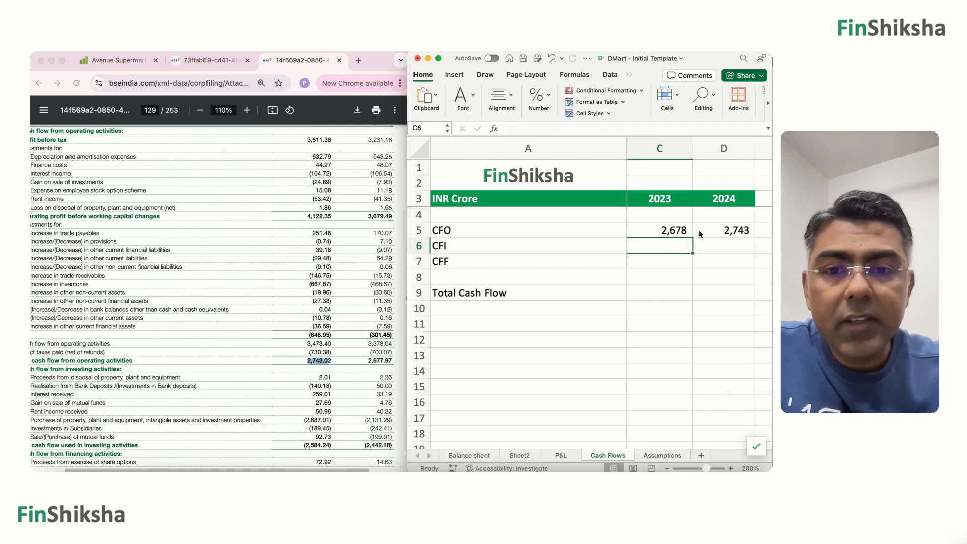
Enter the CFI figures from the report as negatives: -2584 for 2024 in D6 and -2442 for 2023 in C6.
{"action": "scroll", "coordinate": [332, 344], "scroll_direction": "down", "scroll_amount": 2}
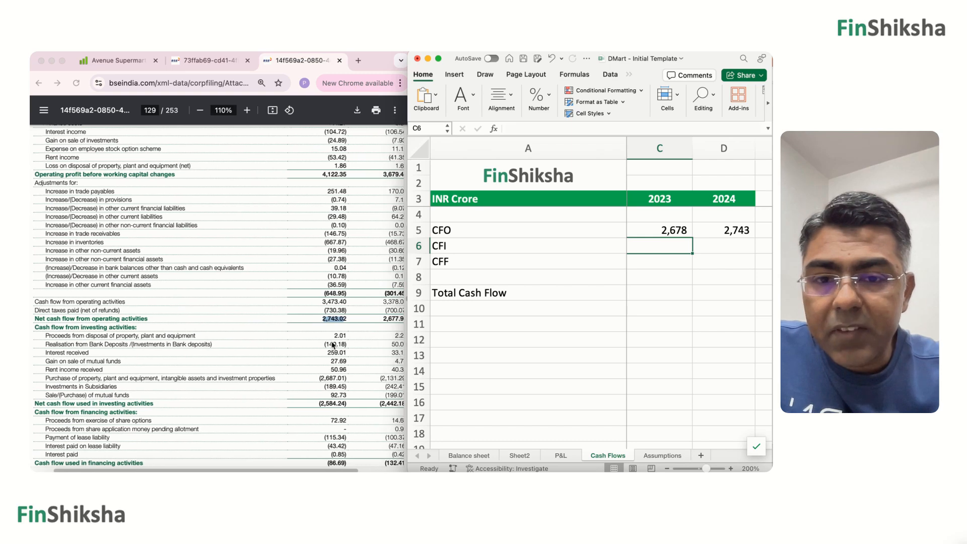
{"action": "scroll", "coordinate": [331, 345], "scroll_direction": "right", "scroll_amount": 1}
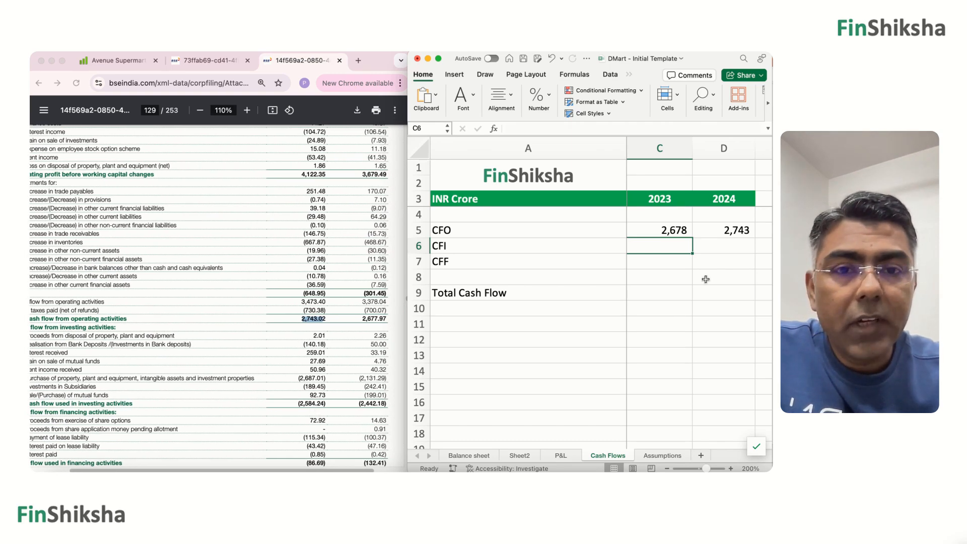
{"action": "key", "text": "Right"}
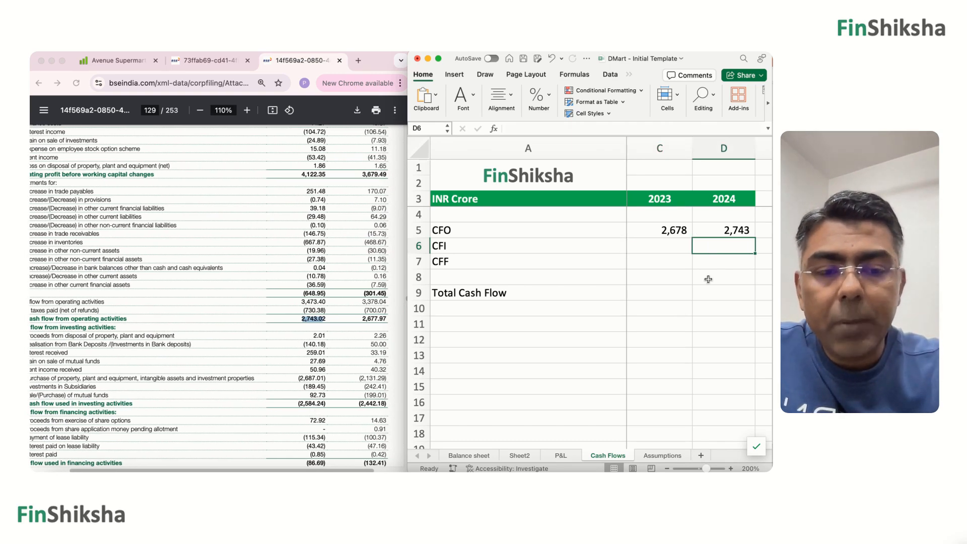
{"action": "type", "text": "-2584"}
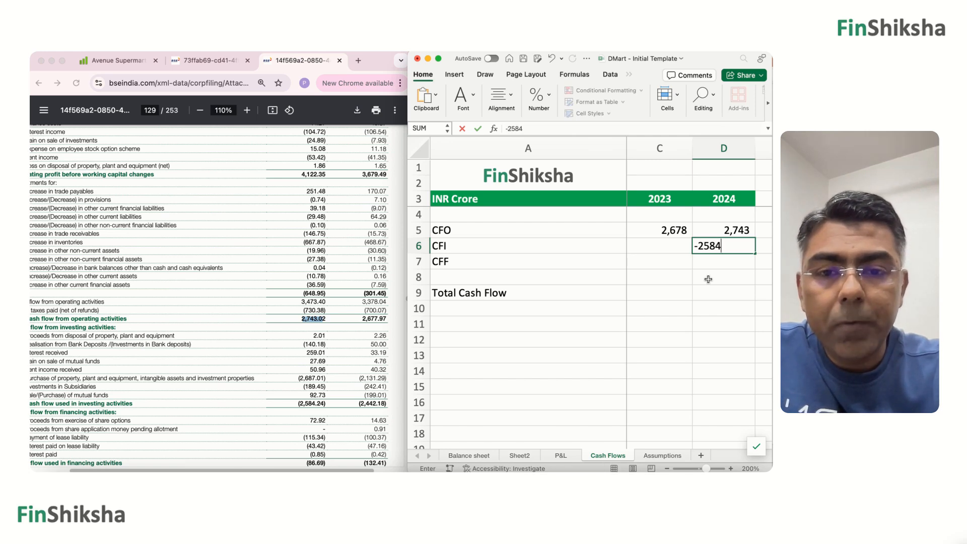
{"action": "key", "text": "Return"}
{"action": "key", "text": "Up"}
{"action": "key", "text": "Left"}
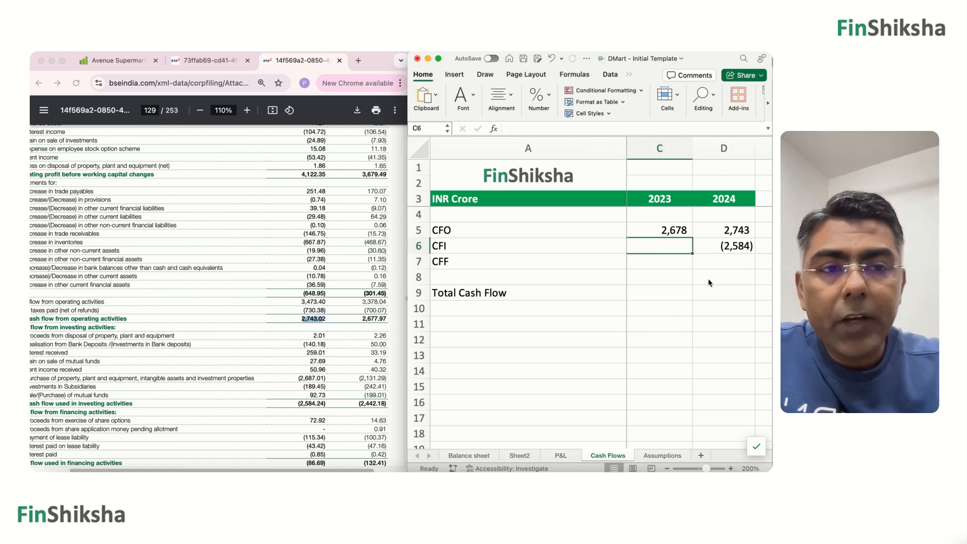
{"action": "type", "text": "-2442"}
{"action": "key", "text": "Return"}
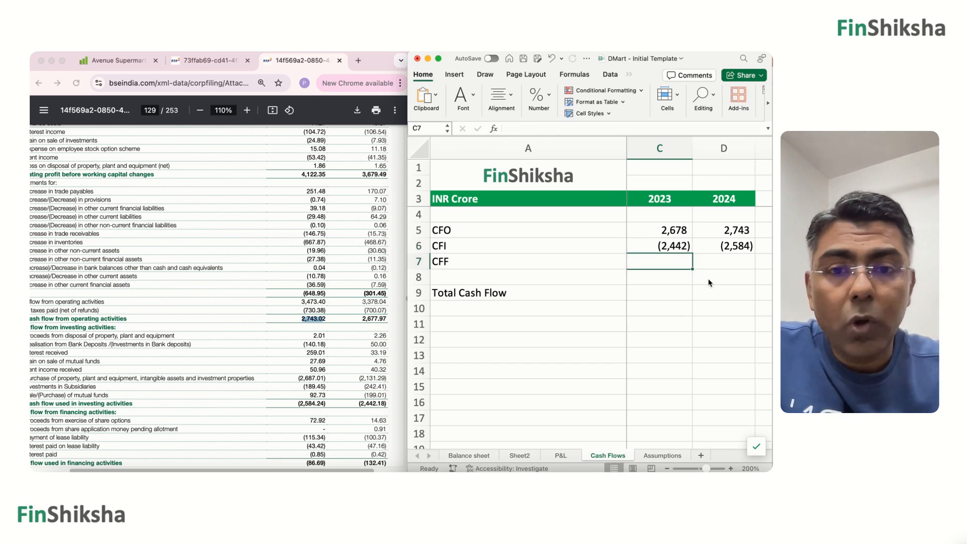
Enter the CFF figures from the report as negatives: -87 for 2024 in D7 and -132 for 2023 in C7.
{"action": "scroll", "coordinate": [320, 391], "scroll_direction": "down", "scroll_amount": 3}
{"action": "scroll", "coordinate": [320, 390], "scroll_direction": "left", "scroll_amount": 1}
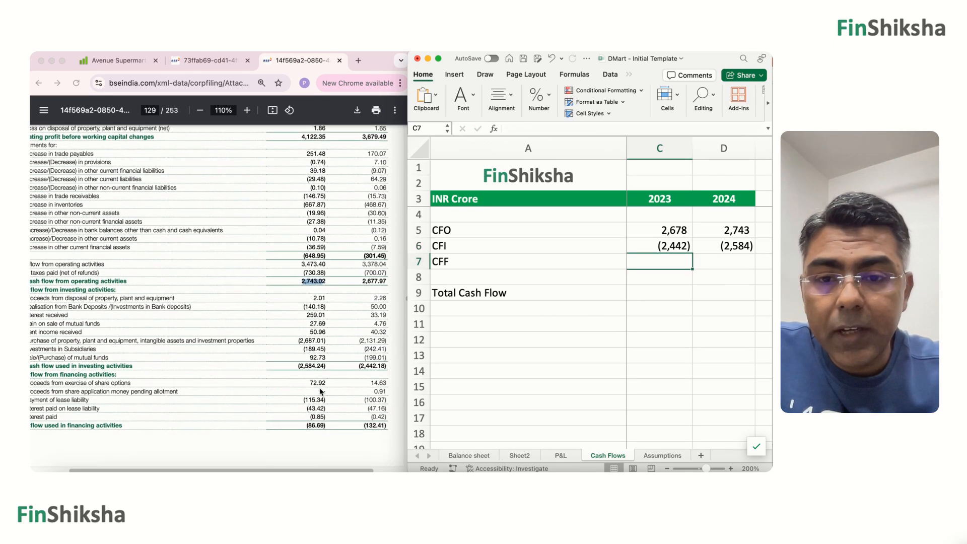
{"action": "scroll", "coordinate": [319, 392], "scroll_direction": "down", "scroll_amount": 8}
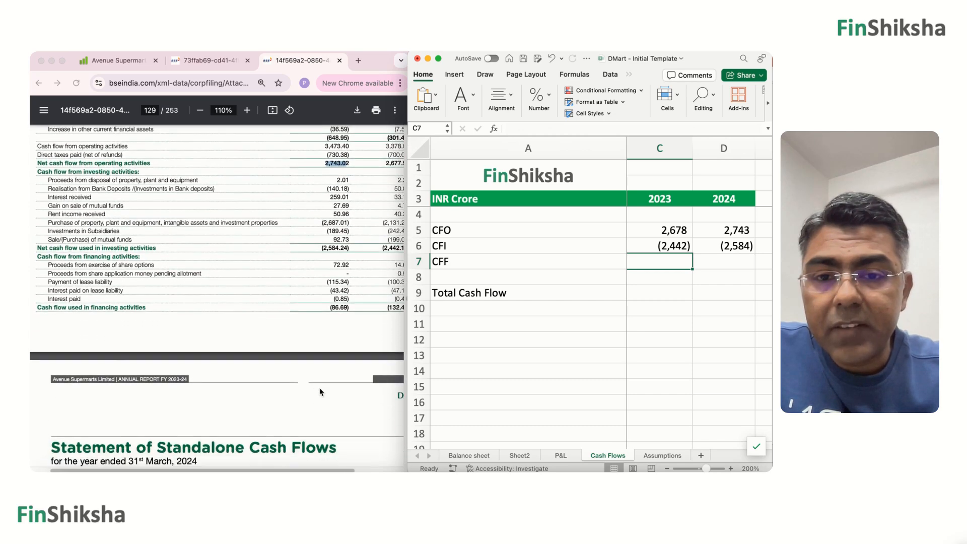
{"action": "scroll", "coordinate": [319, 391], "scroll_direction": "right", "scroll_amount": 2}
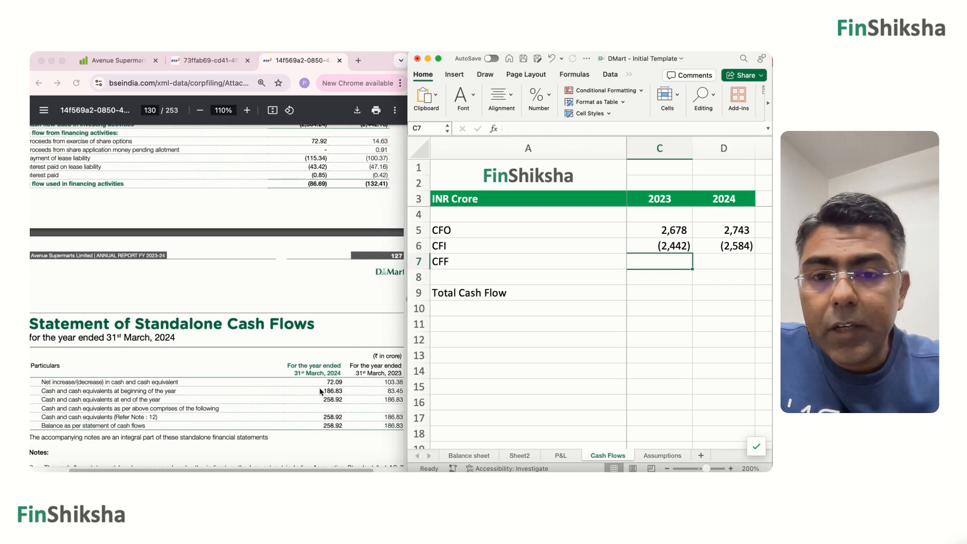
{"action": "scroll", "coordinate": [320, 392], "scroll_direction": "up", "scroll_amount": 5}
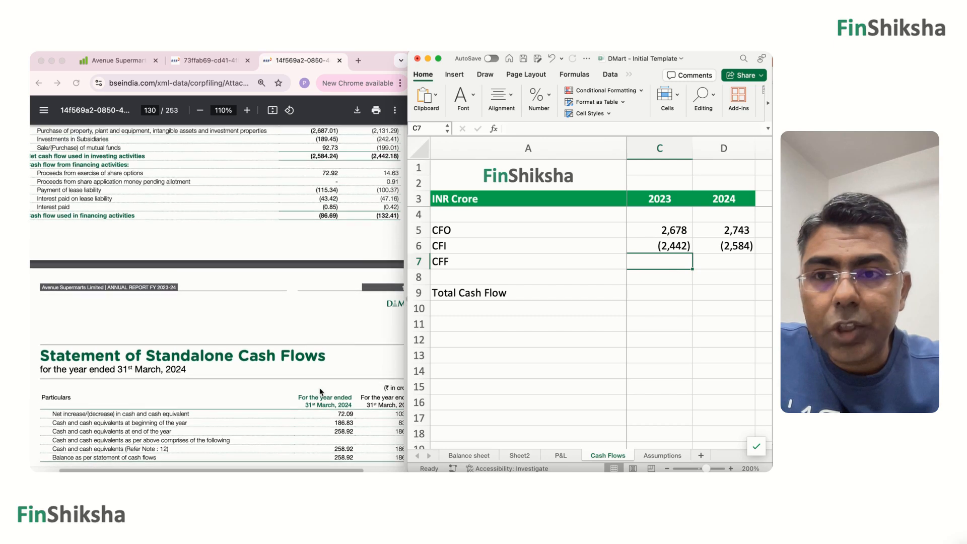
{"action": "scroll", "coordinate": [320, 391], "scroll_direction": "up", "scroll_amount": 1}
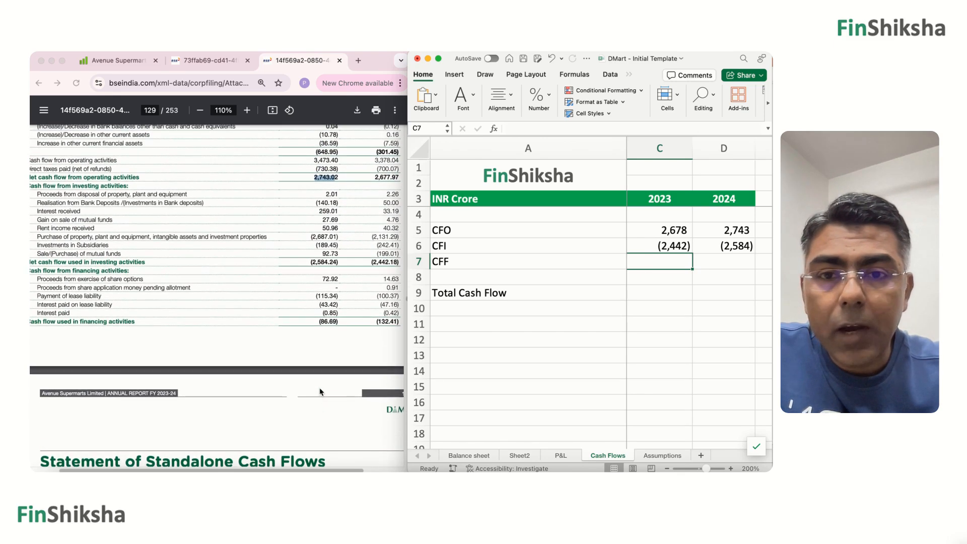
{"action": "scroll", "coordinate": [320, 388], "scroll_direction": "left", "scroll_amount": 1}
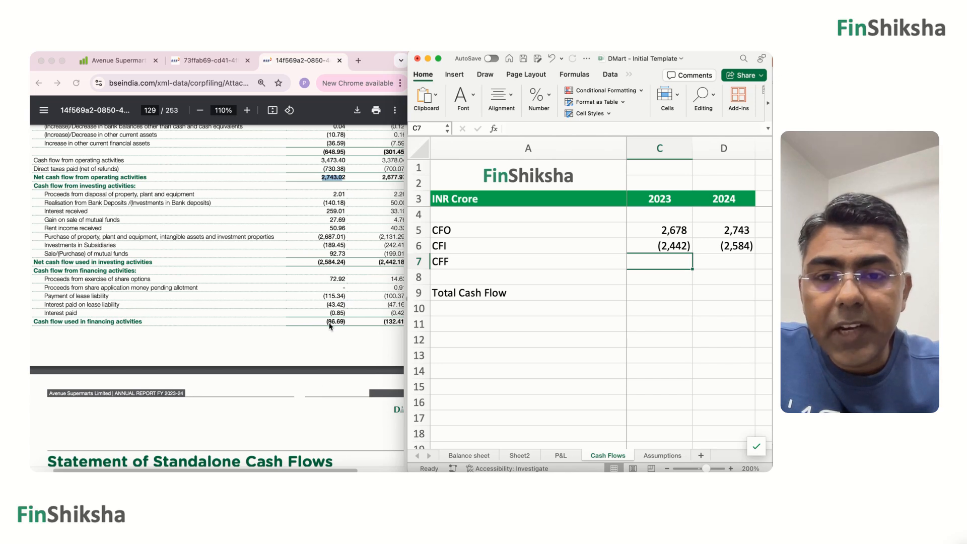
{"action": "left_click", "coordinate": [733, 261]}
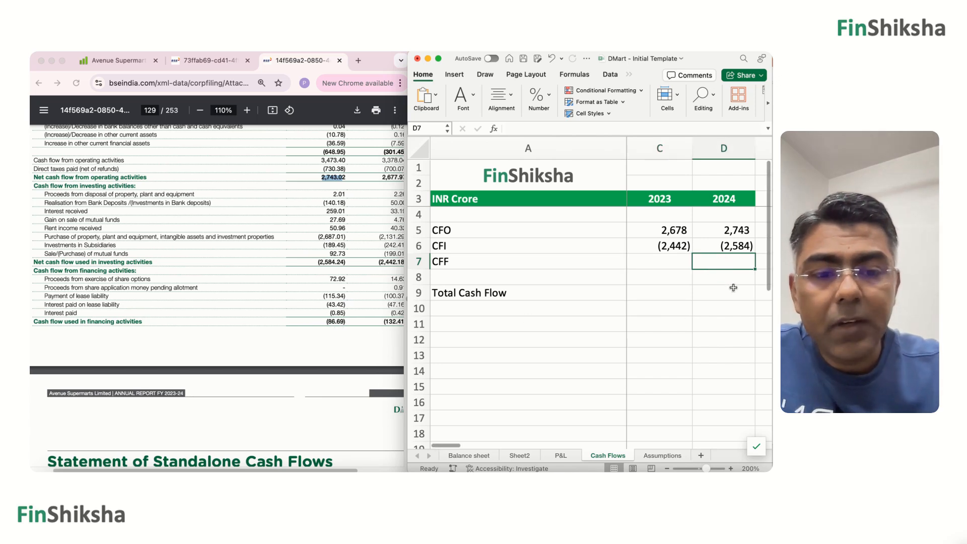
{"action": "type", "text": "-87"}
{"action": "key", "text": "Return"}
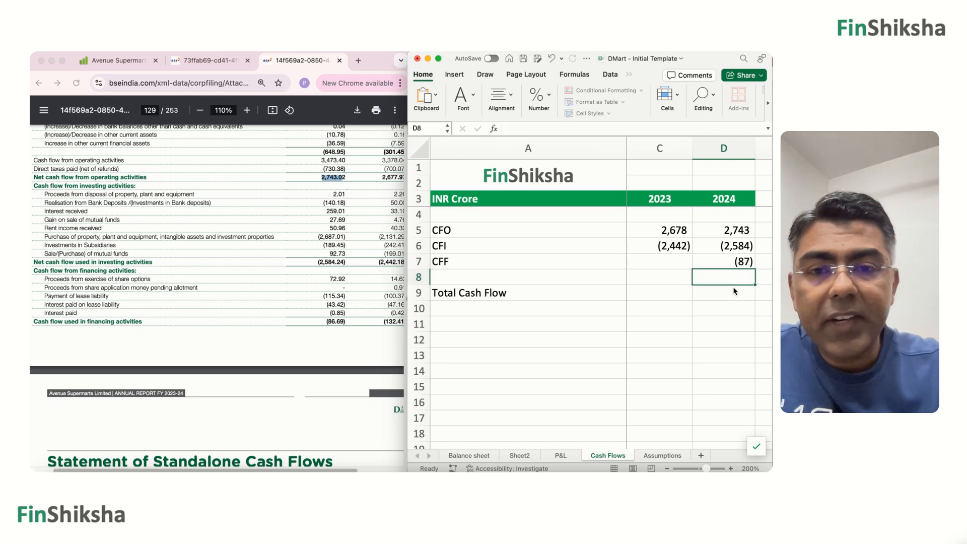
{"action": "key", "text": "Up"}
{"action": "key", "text": "Left"}
{"action": "type", "text": "-132"}
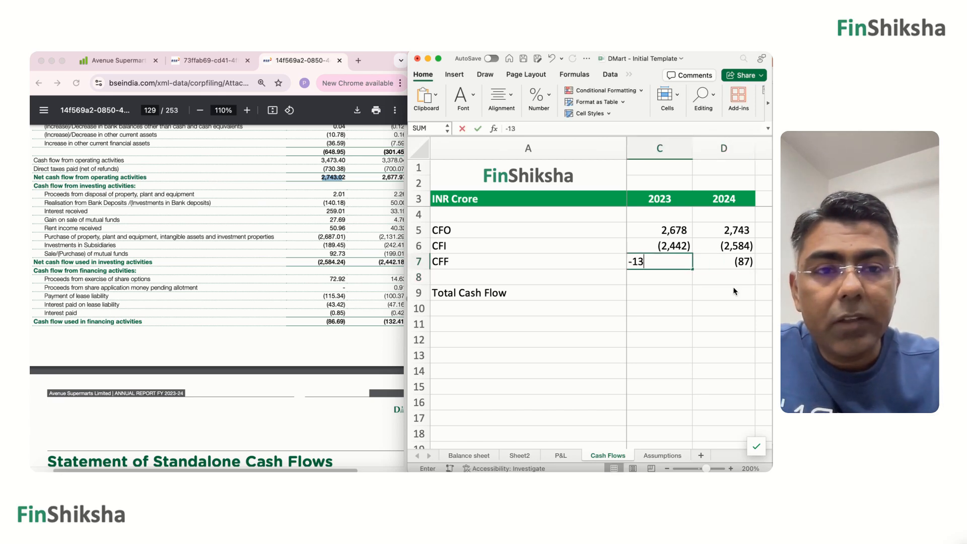
{"action": "key", "text": "Return"}
{"action": "key", "text": "Down"}
{"action": "key", "text": "Right"}
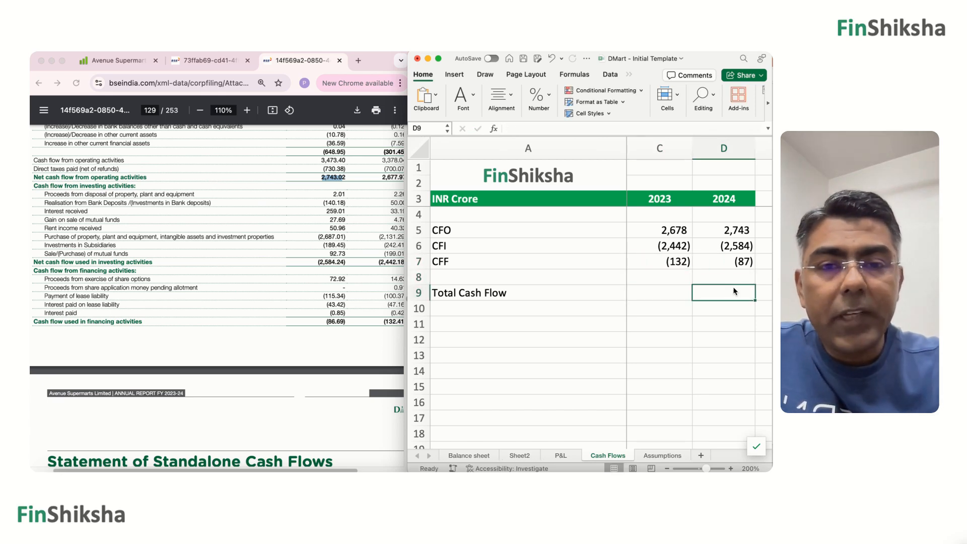
{"action": "type", "text": "="}
{"action": "key", "text": "Up"}
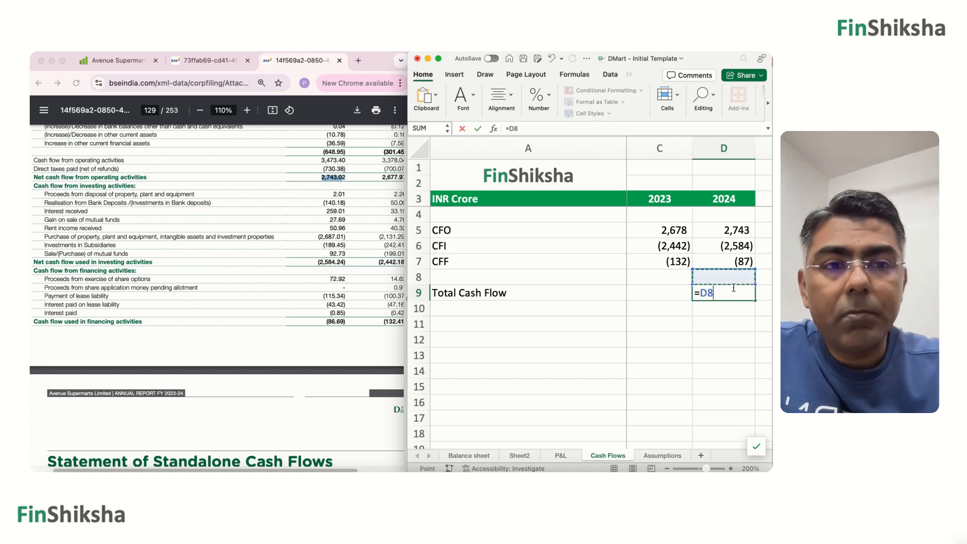
{"action": "key", "text": "Escape"}
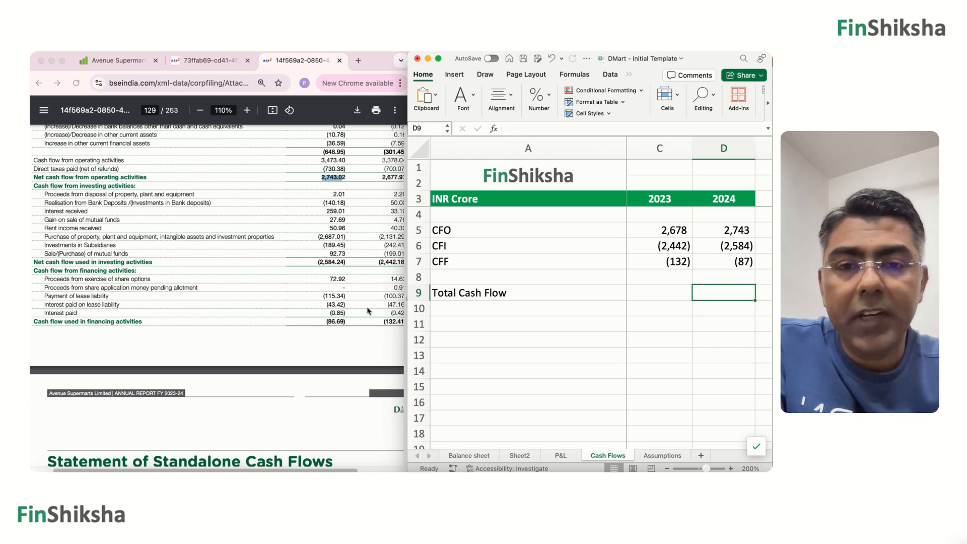
Calculate the 2024 Total Cash Flow in D9 with =SUM(D5:D8) and copy the formula to C9 for 2023.
{"action": "scroll", "coordinate": [367, 307], "scroll_direction": "down", "scroll_amount": 5}
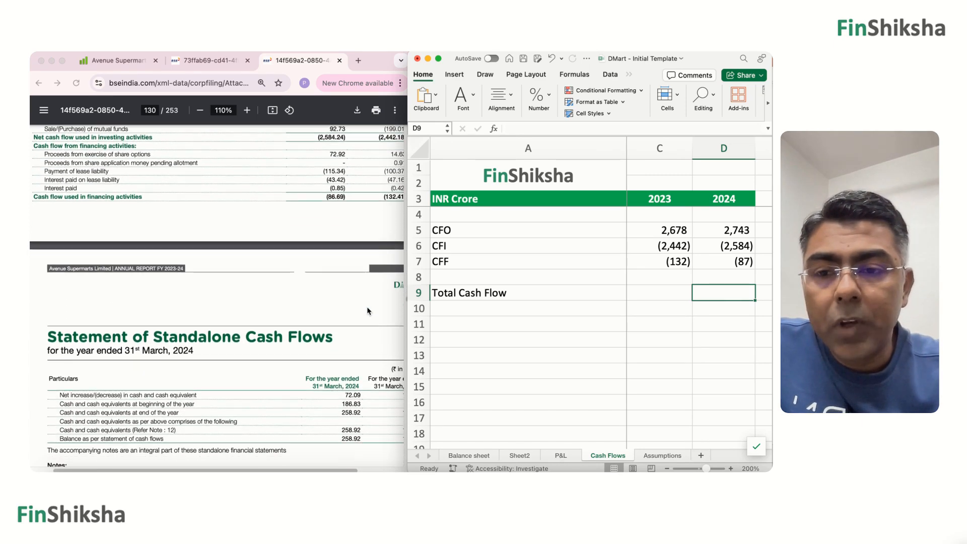
{"action": "scroll", "coordinate": [367, 306], "scroll_direction": "right", "scroll_amount": 3}
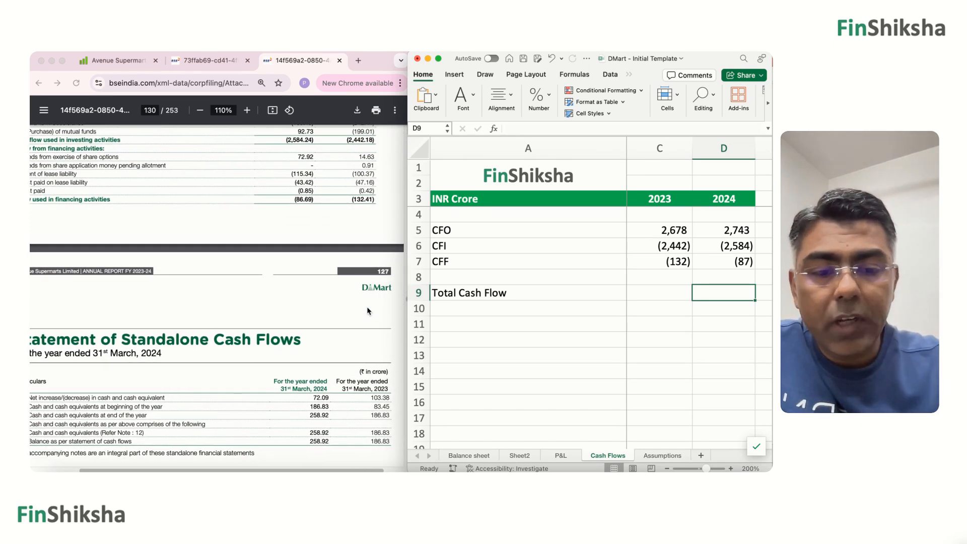
{"action": "key", "text": "super+shift+t"}
{"action": "key", "text": "Return"}
{"action": "key", "text": "Up"}
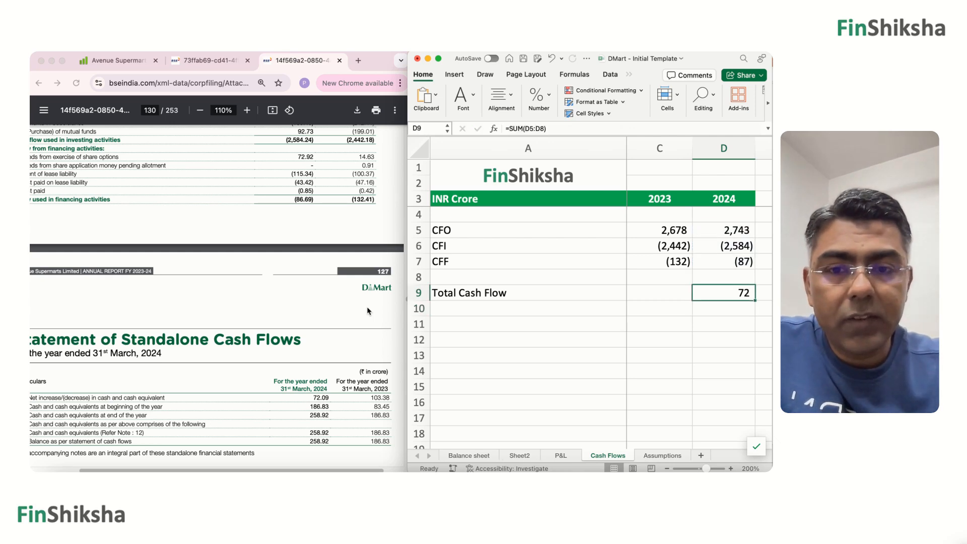
{"action": "key", "text": "super+c"}
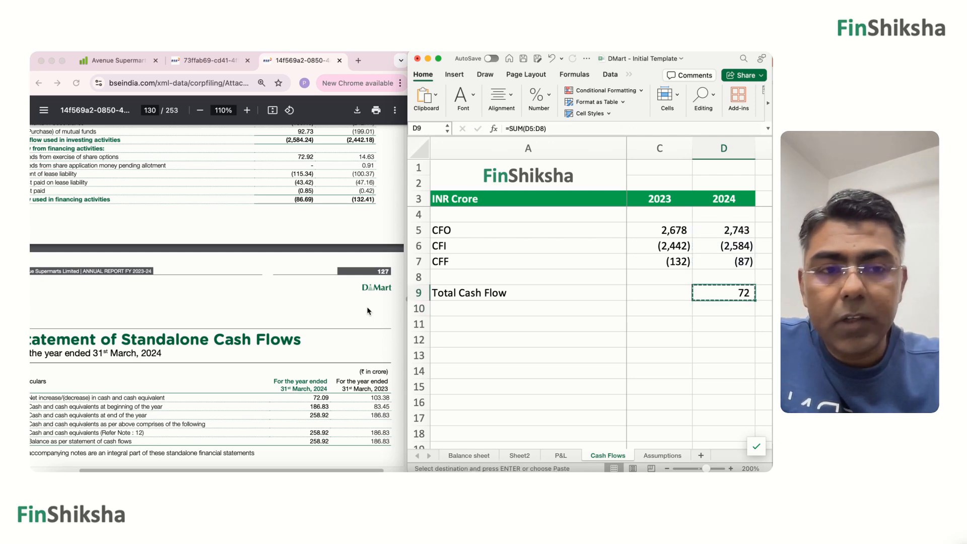
{"action": "key", "text": "Left"}
{"action": "key", "text": "super+v"}
Look up the 2022 operating cash flow in the FY 2022-23 annual report and enter 1315 as CFO in B5.
{"action": "key", "text": "Left"}
{"action": "key", "text": "Left"}
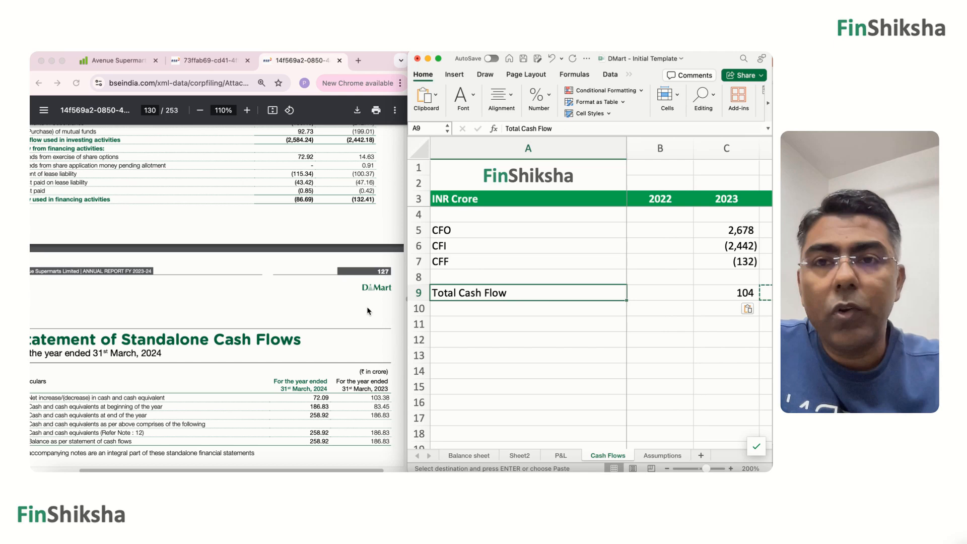
{"action": "left_click", "coordinate": [208, 61]}
{"action": "scroll", "coordinate": [235, 255], "scroll_direction": "down", "scroll_amount": 10}
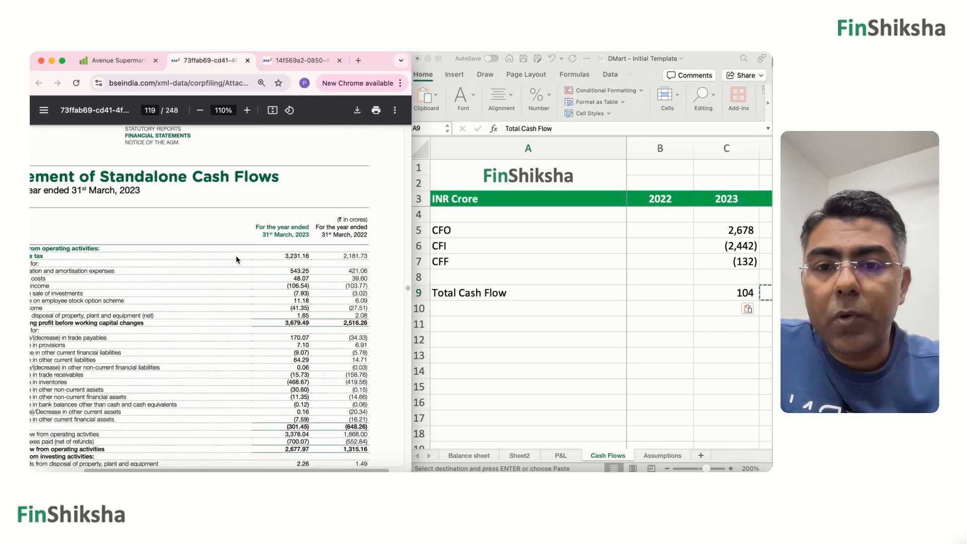
{"action": "scroll", "coordinate": [236, 256], "scroll_direction": "left", "scroll_amount": 2}
{"action": "scroll", "coordinate": [236, 256], "scroll_direction": "down", "scroll_amount": 3}
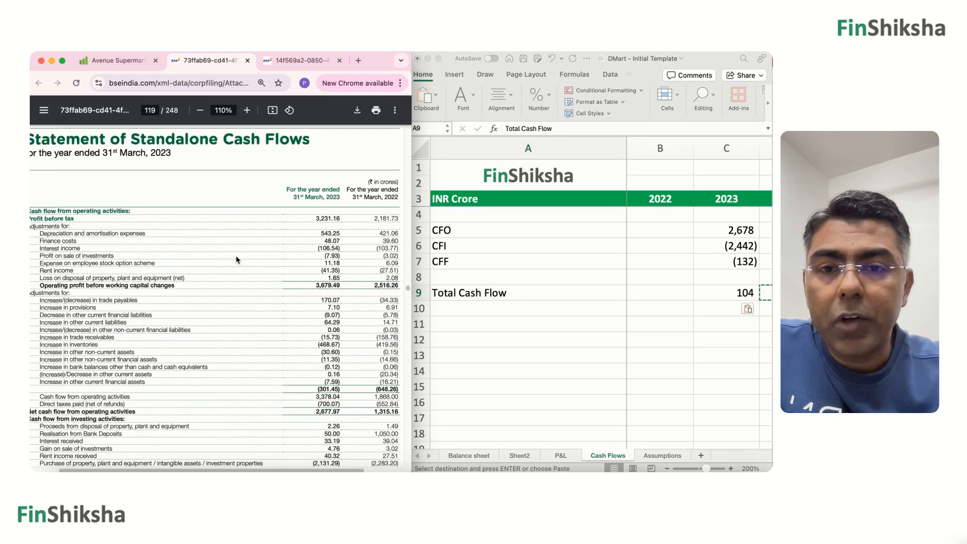
{"action": "scroll", "coordinate": [236, 258], "scroll_direction": "down", "scroll_amount": 3}
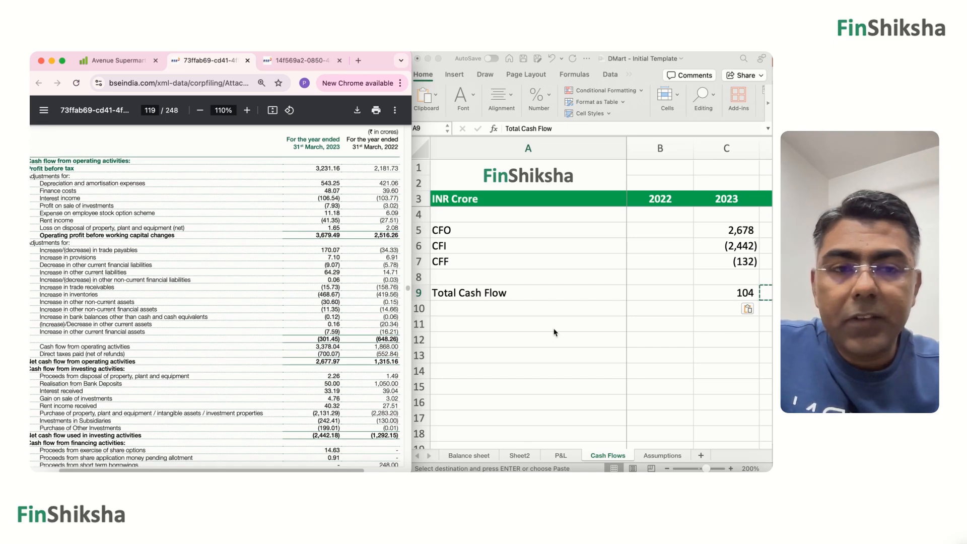
{"action": "key", "text": "super+Tab"}
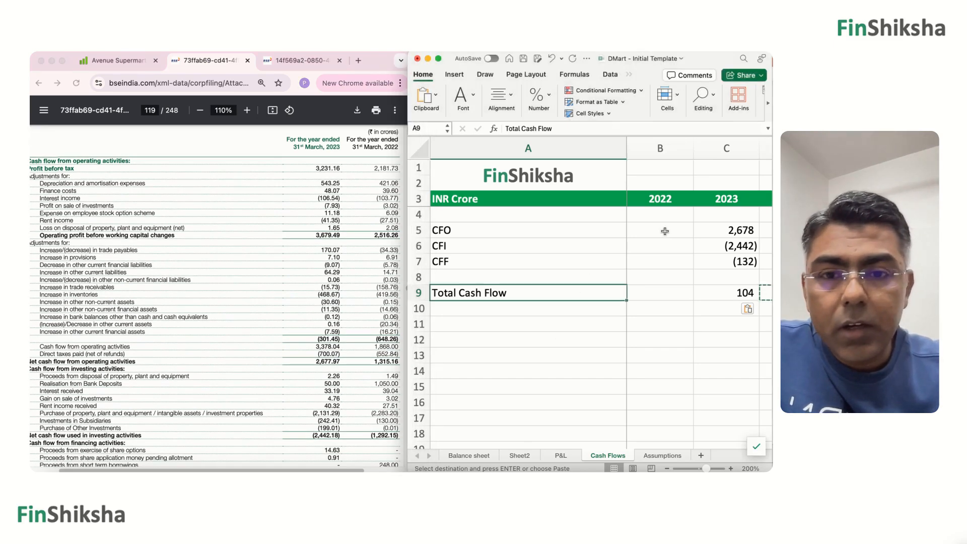
{"action": "left_click", "coordinate": [664, 230]}
{"action": "type", "text": "1315"}
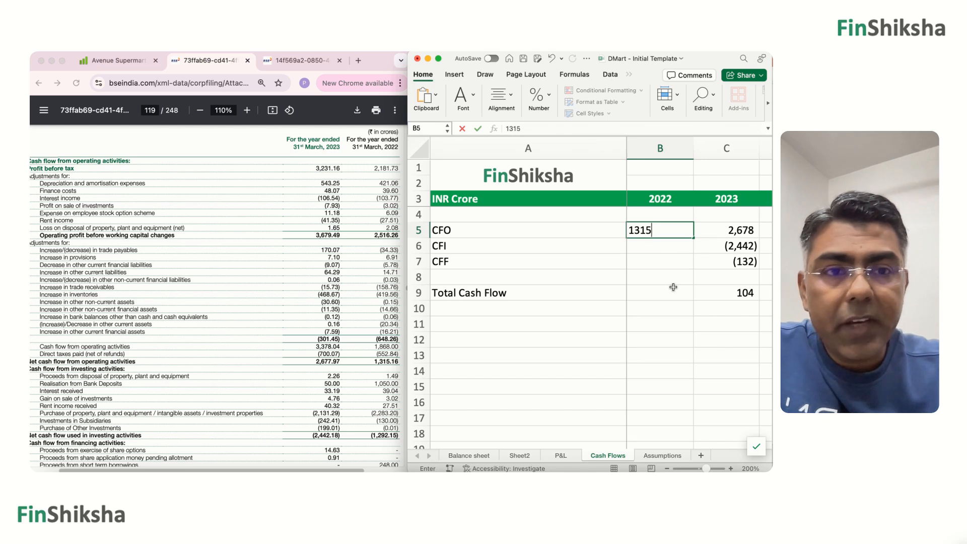
{"action": "key", "text": "Return"}
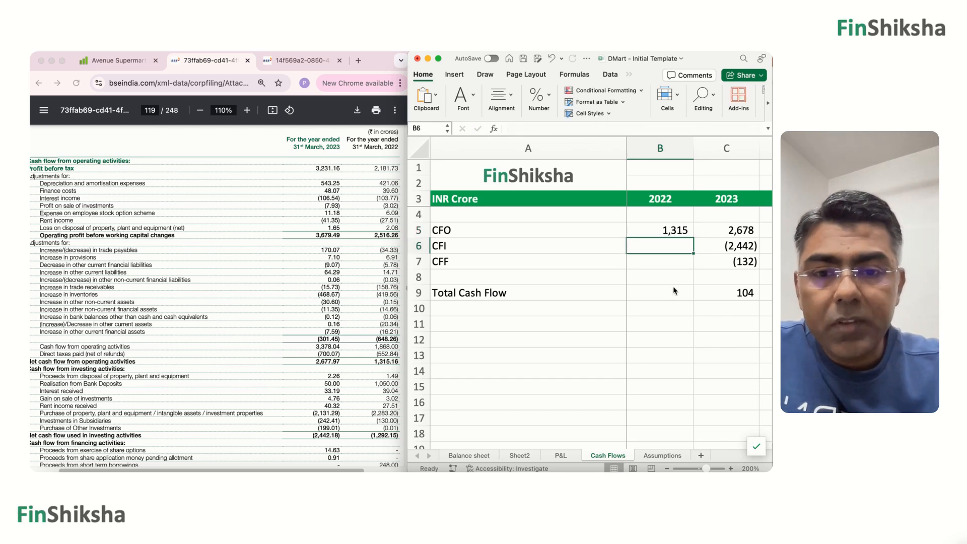
Enter the remaining 2022 cash flows from the report as negatives: -1292 for CFI in B6 and -121 for CFF in B7.
{"action": "type", "text": "-1292"}
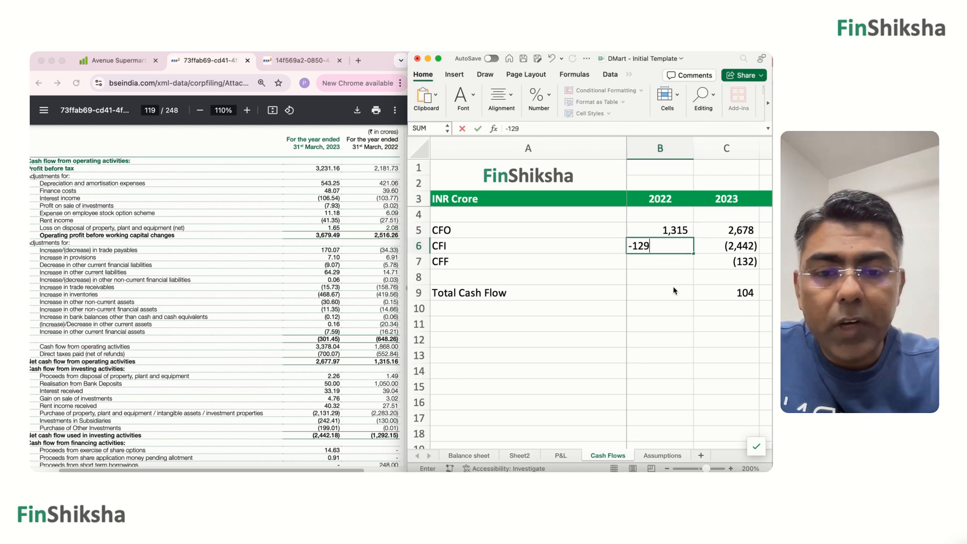
{"action": "key", "text": "Return"}
{"action": "scroll", "coordinate": [363, 376], "scroll_direction": "down", "scroll_amount": 5}
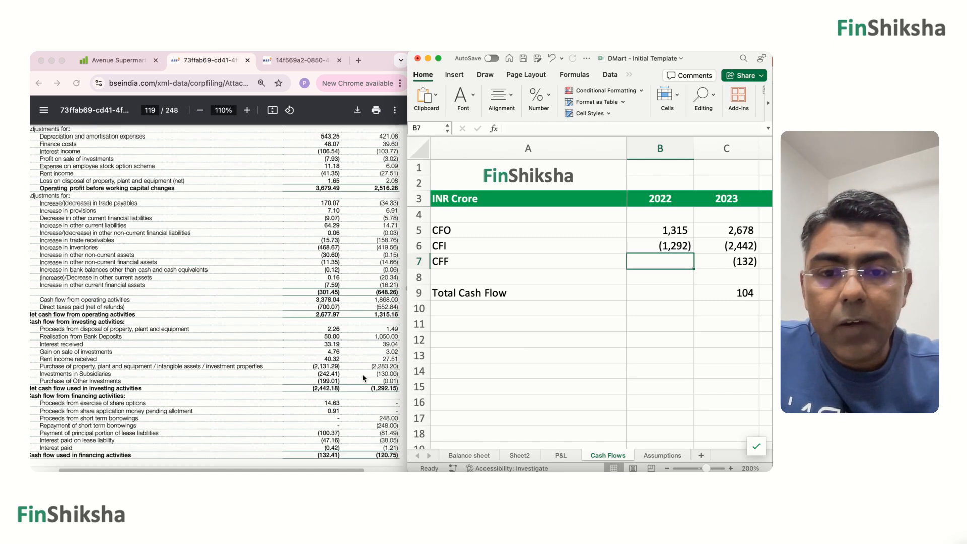
{"action": "type", "text": "-121"}
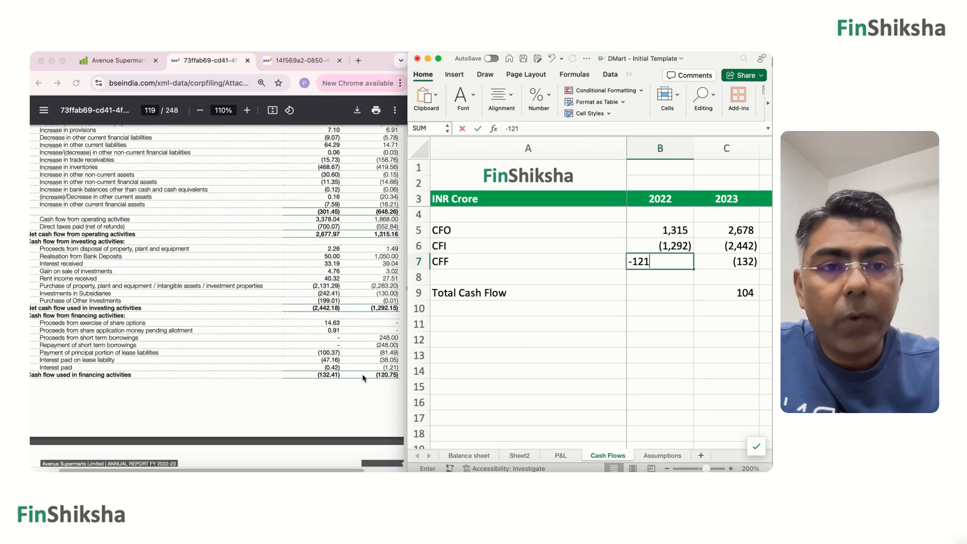
{"action": "key", "text": "Return"}
Copy the Total Cash Flow formula from C9 to B9 for 2022.
{"action": "key", "text": "Down"}
{"action": "key", "text": "Right"}
{"action": "key", "text": "super+c"}
{"action": "key", "text": "Left"}
{"action": "key", "text": "super+v"}
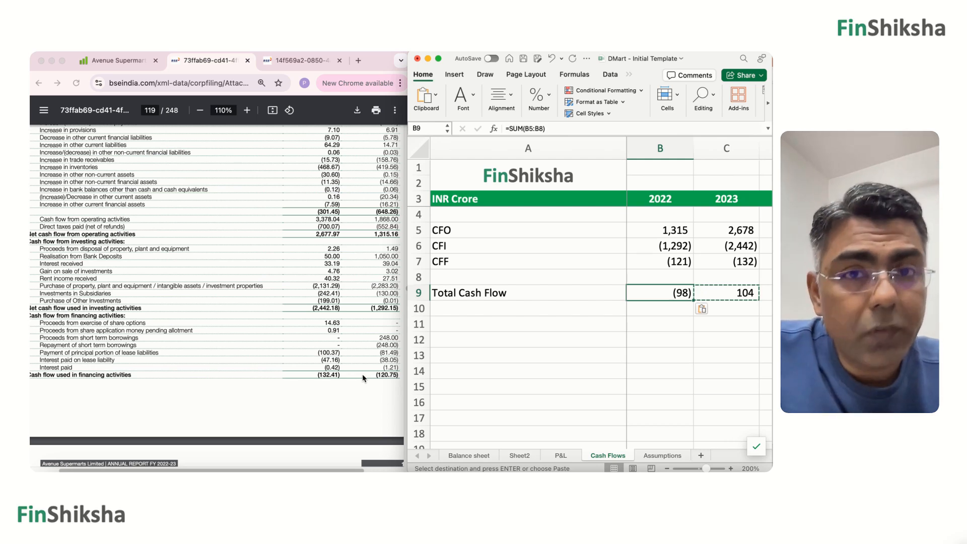
Review the 2022 cash flow entries, and look over the income statement on the P&L sheet from revenue to profit for the year.
{"action": "key", "text": "Up"}
{"action": "key", "text": "Up"}
{"action": "key", "text": "Up"}
{"action": "key", "text": "Up"}
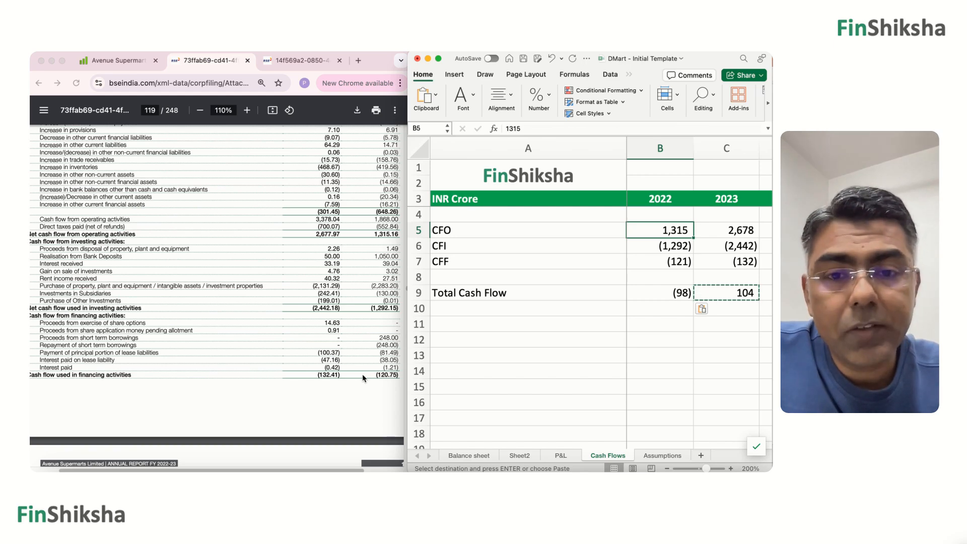
{"action": "left_click", "coordinate": [552, 350]}
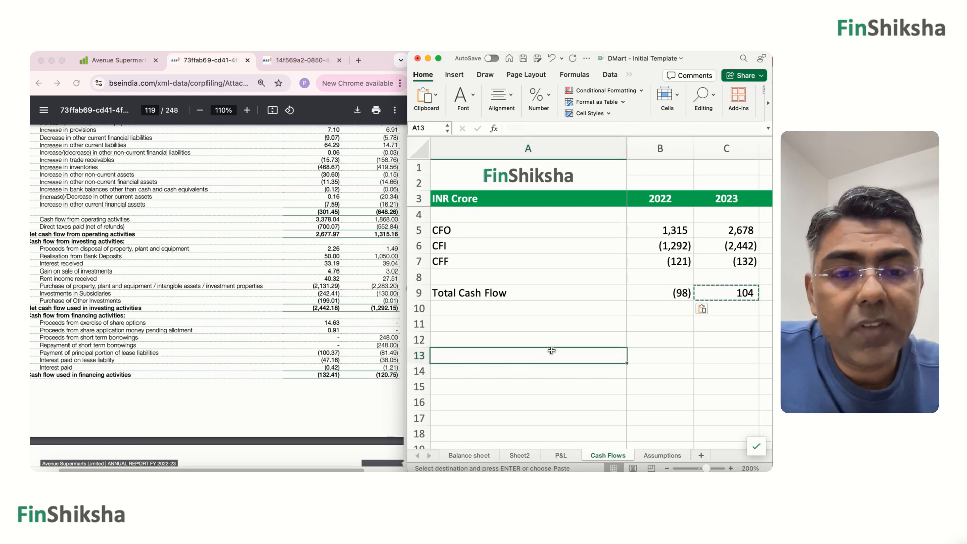
{"action": "left_click", "coordinate": [557, 455]}
{"action": "scroll", "coordinate": [645, 315], "scroll_direction": "up", "scroll_amount": 3}
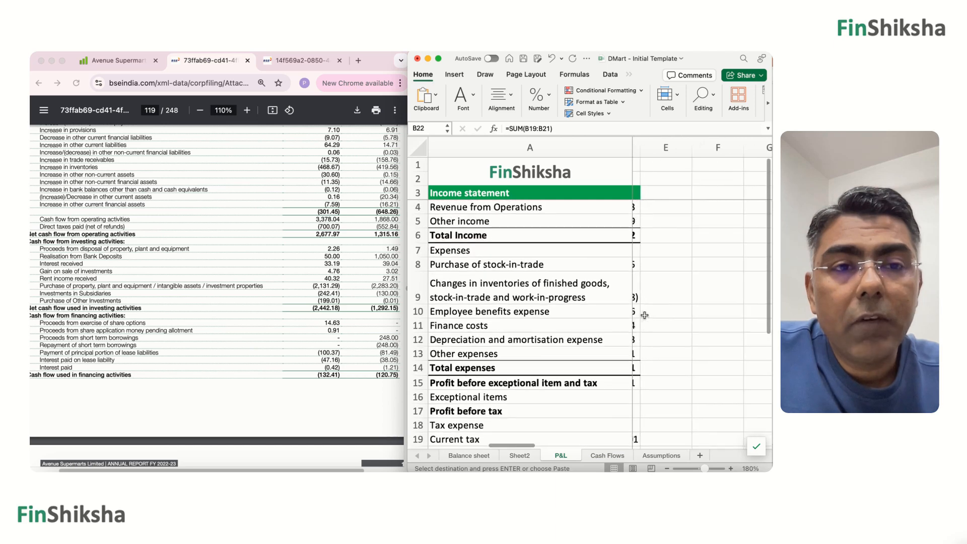
{"action": "scroll", "coordinate": [693, 315], "scroll_direction": "right", "scroll_amount": 2}
{"action": "scroll", "coordinate": [694, 315], "scroll_direction": "left", "scroll_amount": 2}
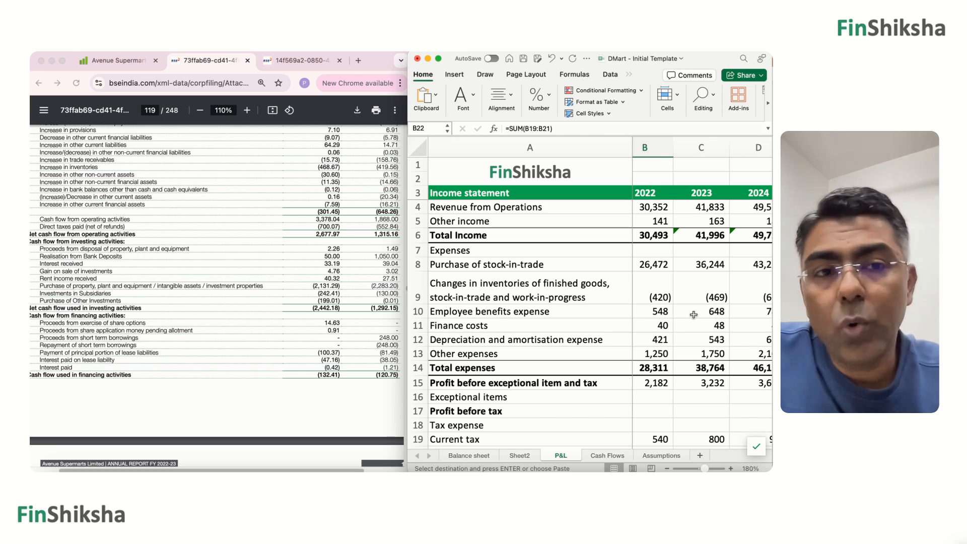
{"action": "scroll", "coordinate": [684, 319], "scroll_direction": "down", "scroll_amount": 4}
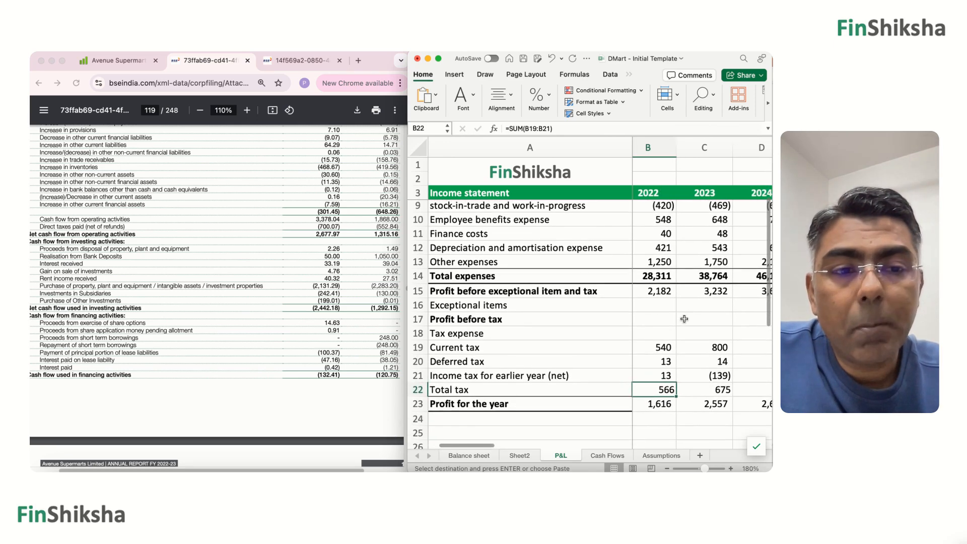
Examine the asset side of the Balance sheet, comparing property, plant and equipment and inventories across 2022 to 2024.
{"action": "left_click", "coordinate": [469, 455]}
{"action": "scroll", "coordinate": [599, 329], "scroll_direction": "up", "scroll_amount": 10}
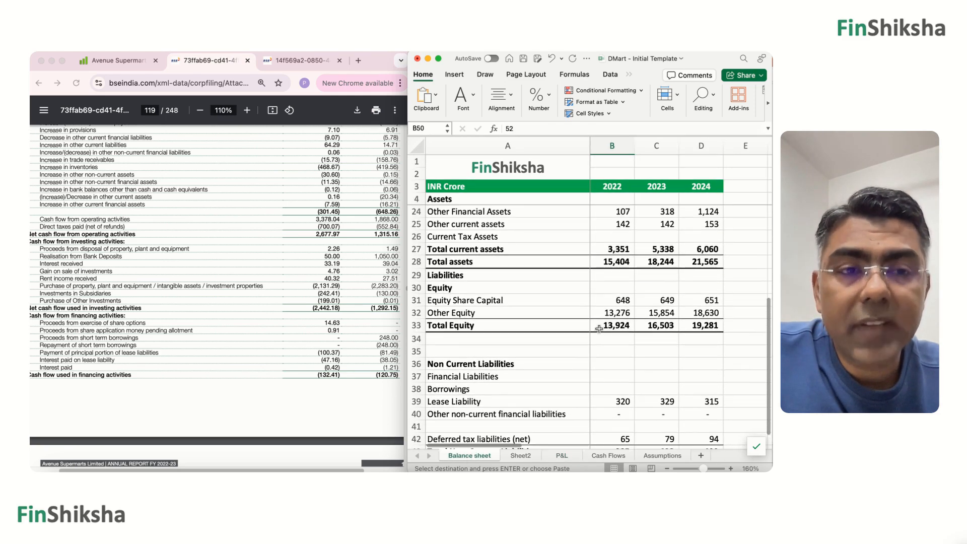
{"action": "scroll", "coordinate": [599, 329], "scroll_direction": "right", "scroll_amount": 1}
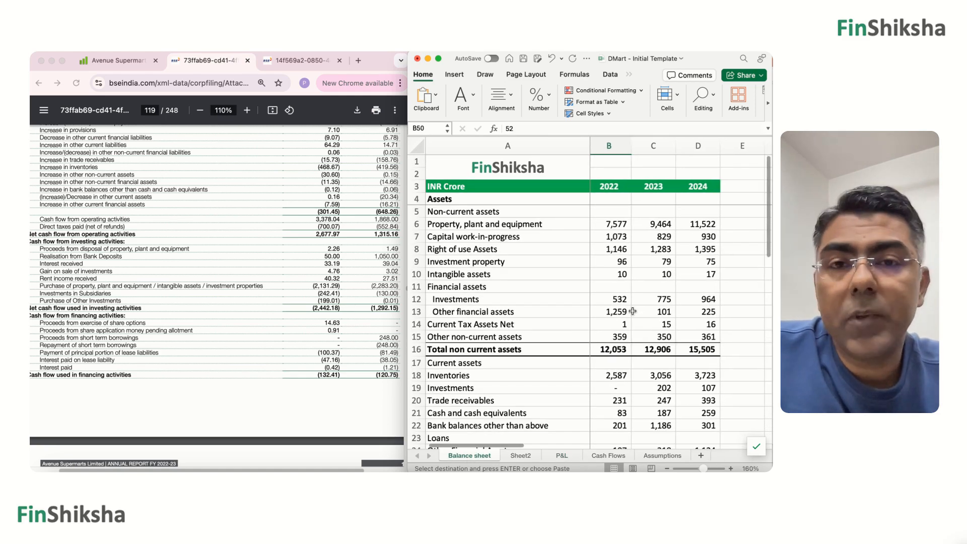
{"action": "left_click_drag", "start_coordinate": [708, 224], "coordinate": [603, 224]}
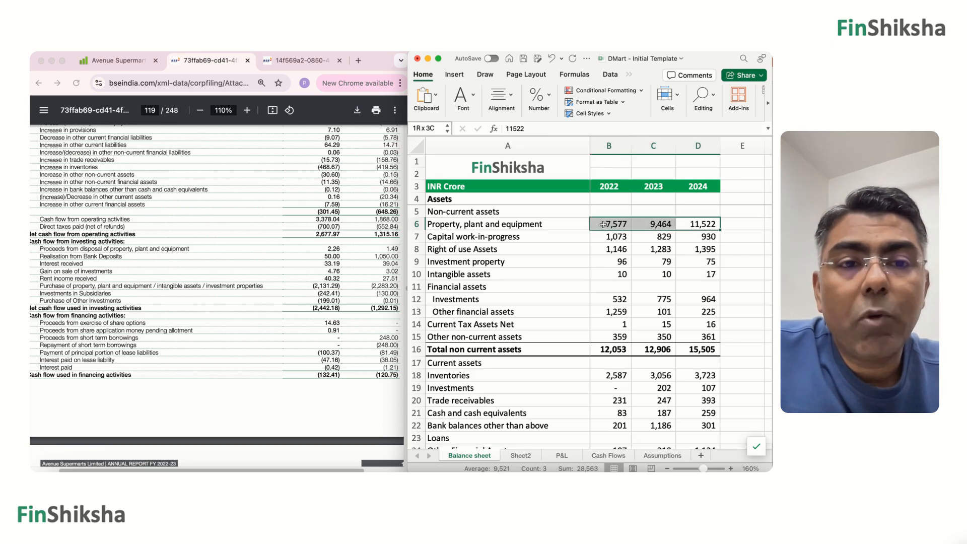
{"action": "scroll", "coordinate": [606, 287], "scroll_direction": "down", "scroll_amount": 5}
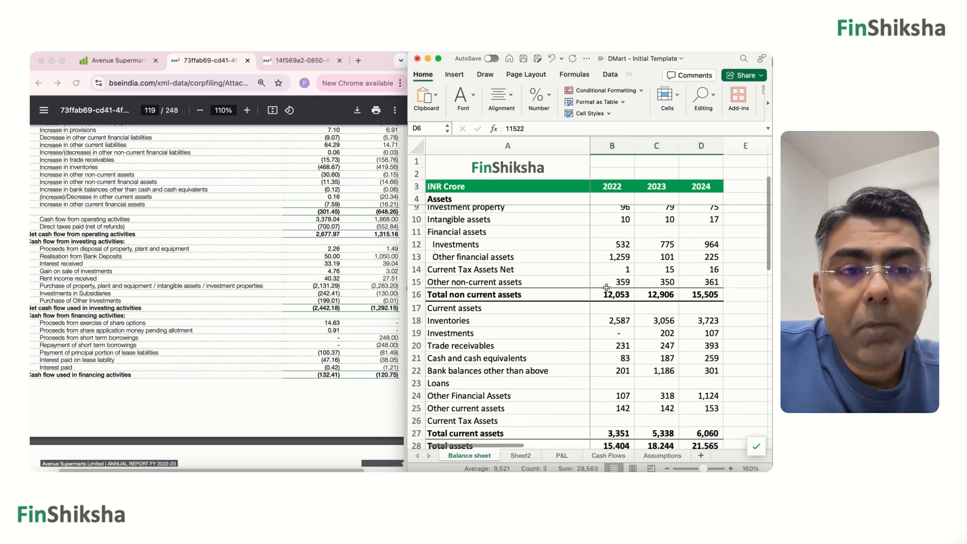
{"action": "scroll", "coordinate": [607, 287], "scroll_direction": "left", "scroll_amount": 1}
{"action": "left_click_drag", "start_coordinate": [694, 260], "coordinate": [604, 258]}
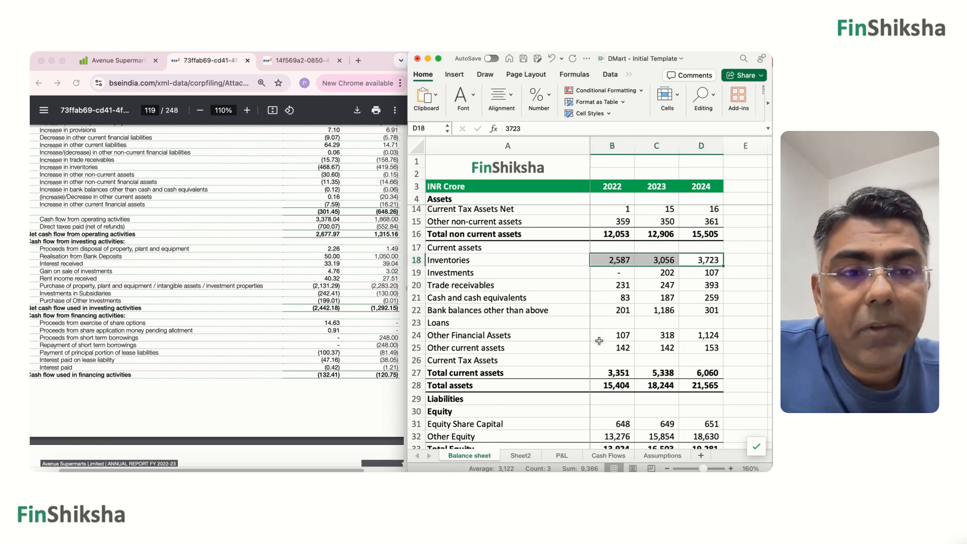
Examine the equity and liabilities on the Balance sheet, including the three-year equity figures, total equity and liabilities, and 2024 Total Equity.
{"action": "scroll", "coordinate": [599, 341], "scroll_direction": "down", "scroll_amount": 7}
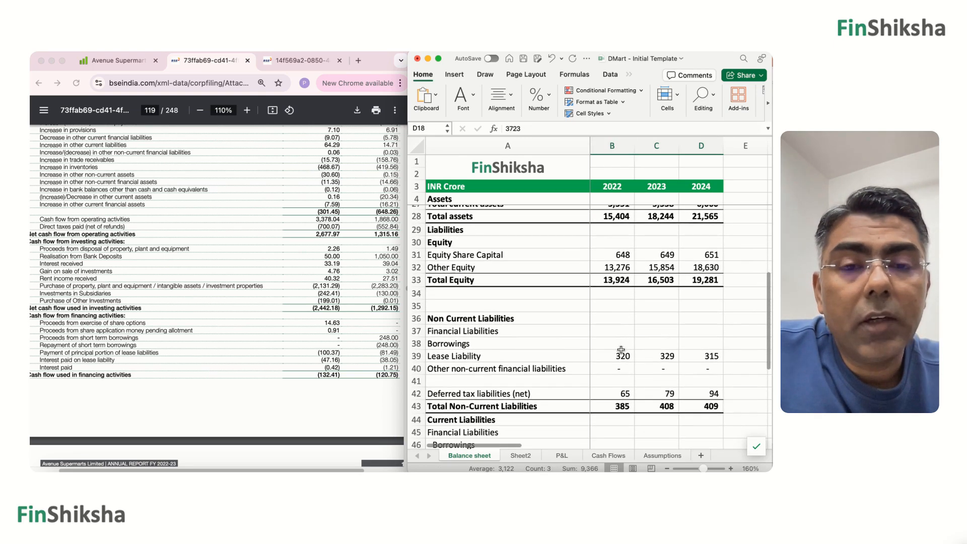
{"action": "scroll", "coordinate": [621, 350], "scroll_direction": "down", "scroll_amount": 1}
{"action": "left_click_drag", "start_coordinate": [701, 254], "coordinate": [607, 229]}
{"action": "scroll", "coordinate": [633, 290], "scroll_direction": "down", "scroll_amount": 2}
{"action": "scroll", "coordinate": [634, 290], "scroll_direction": "down", "scroll_amount": 5}
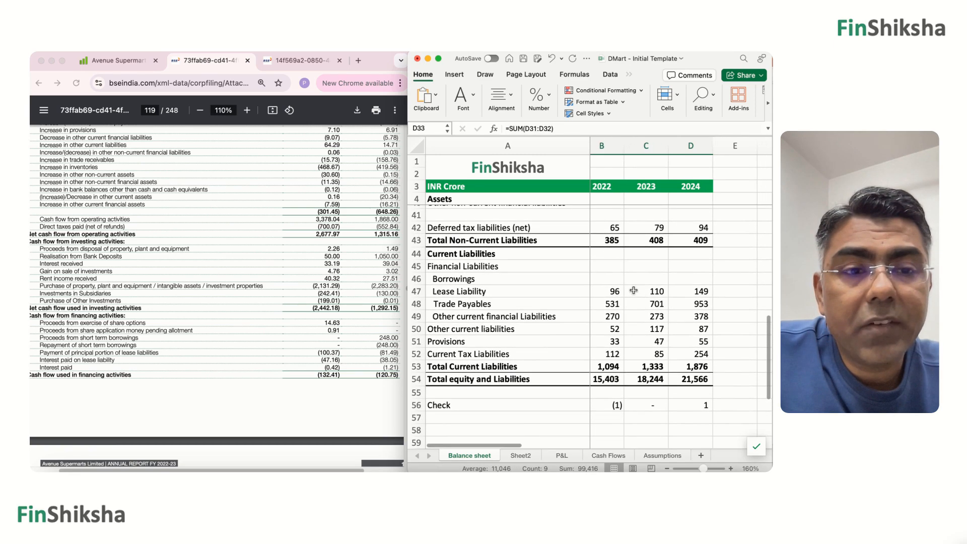
{"action": "scroll", "coordinate": [681, 372], "scroll_direction": "up", "scroll_amount": 5}
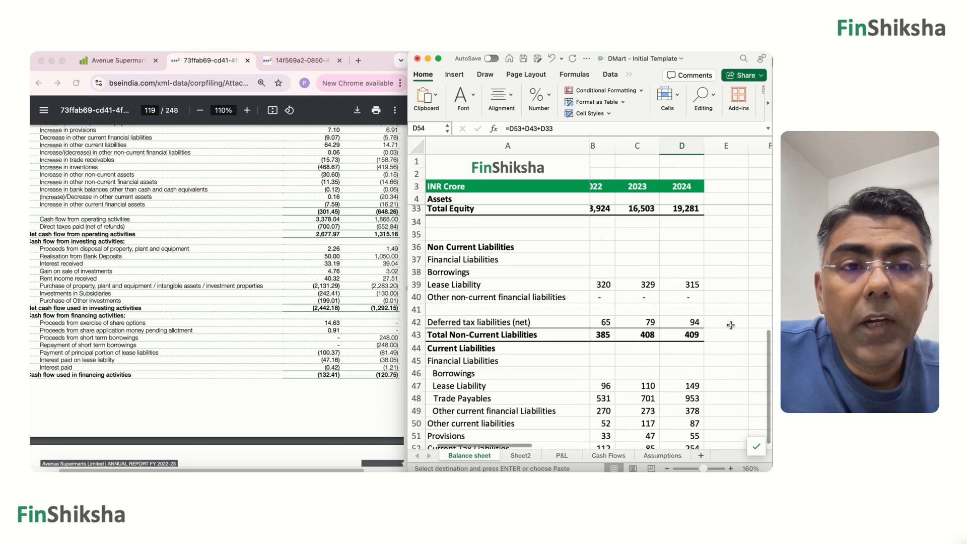
{"action": "left_click", "coordinate": [693, 245]}
{"action": "key", "text": "super+c"}
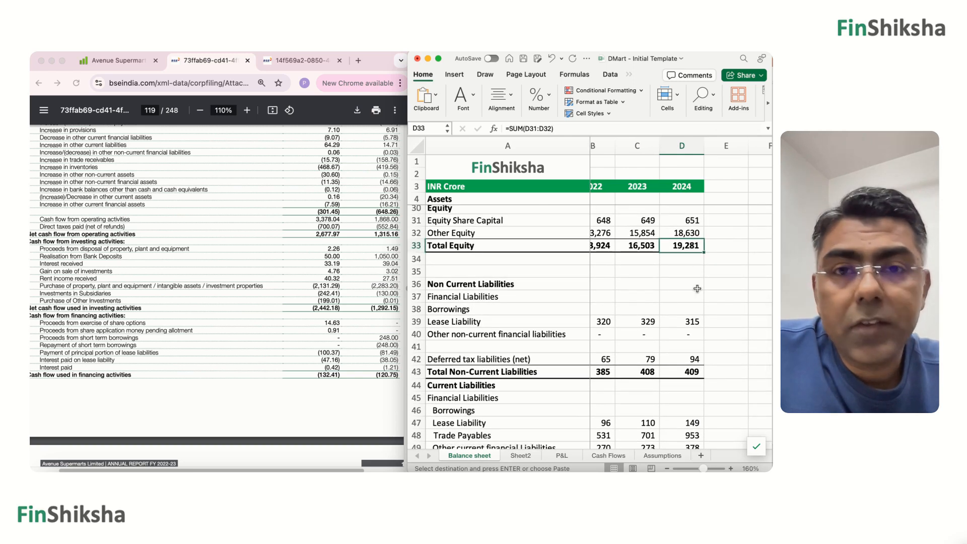
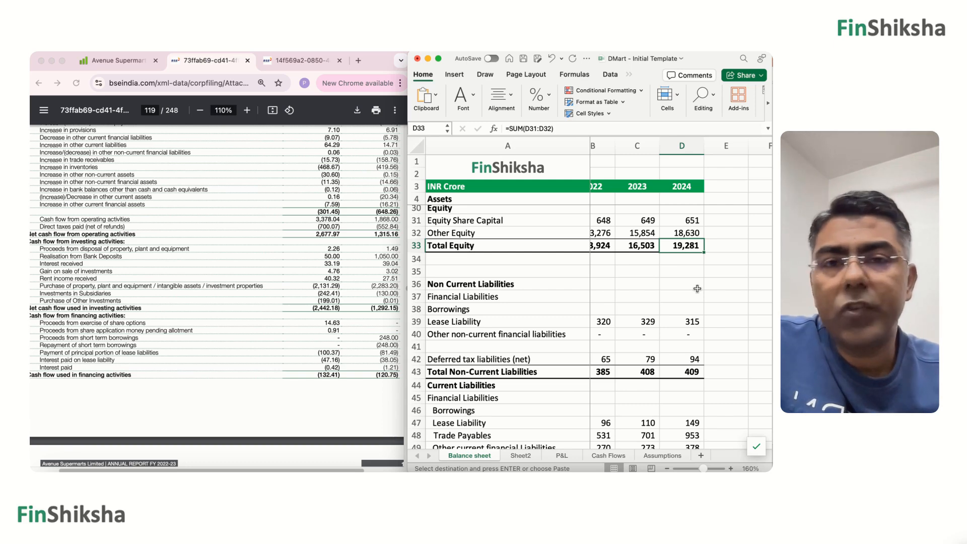
Look over the profit before tax rows on the P&L sheet and open the Assumptions sheet.
{"action": "left_click", "coordinate": [563, 456]}
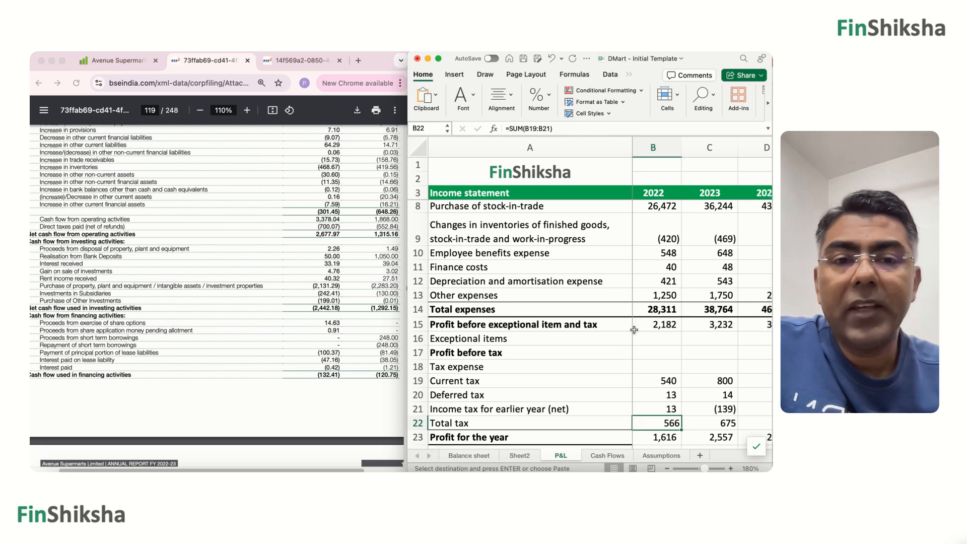
{"action": "left_click", "coordinate": [615, 358]}
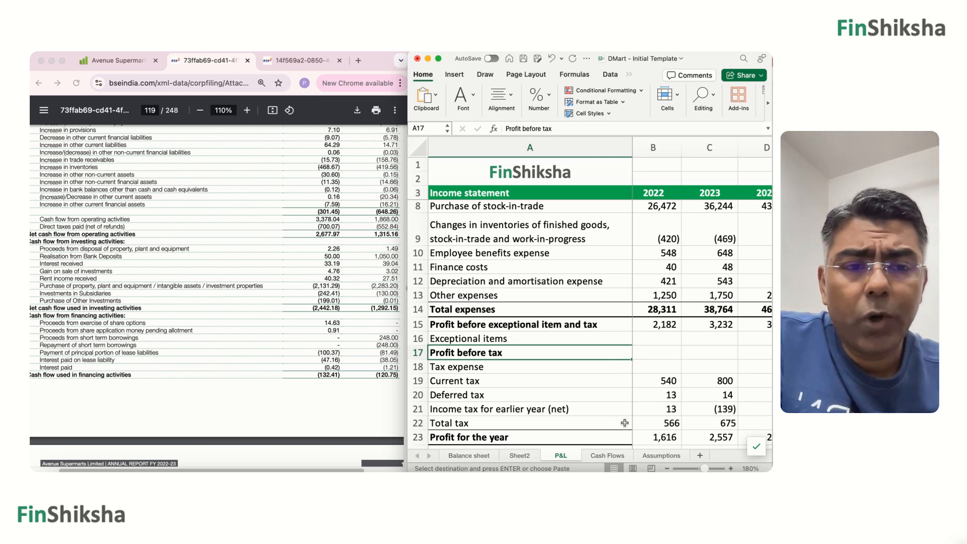
{"action": "left_click", "coordinate": [661, 455]}
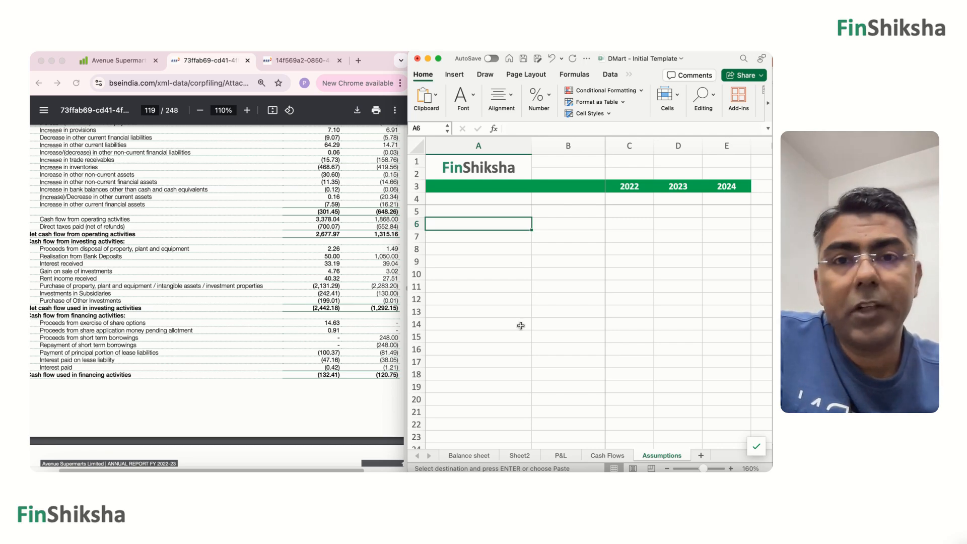
In the browser, expand the Concalls list on Screener's Avenue Supermarts page and open the May 2024 investor presentation.
{"action": "left_click", "coordinate": [128, 64]}
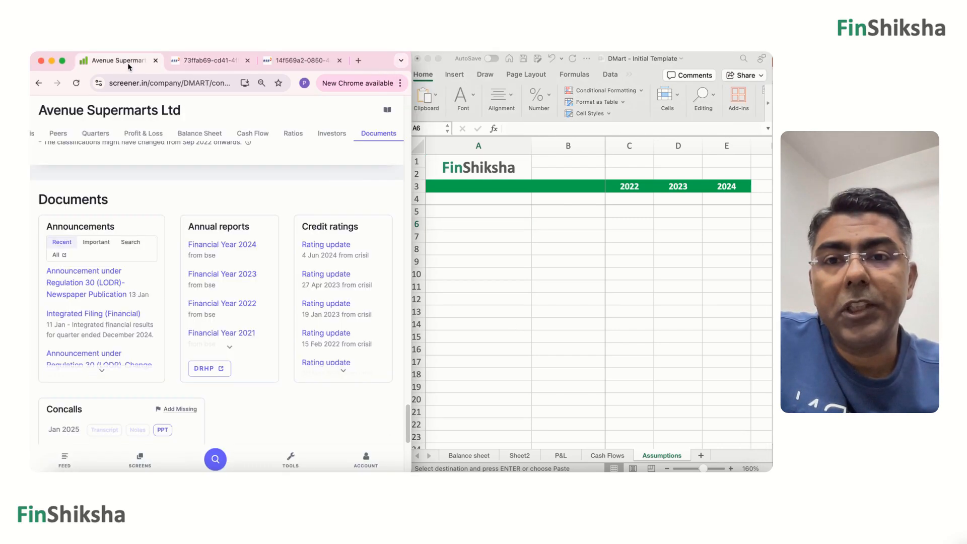
{"action": "scroll", "coordinate": [233, 293], "scroll_direction": "down", "scroll_amount": 1}
{"action": "scroll", "coordinate": [233, 293], "scroll_direction": "down", "scroll_amount": 3}
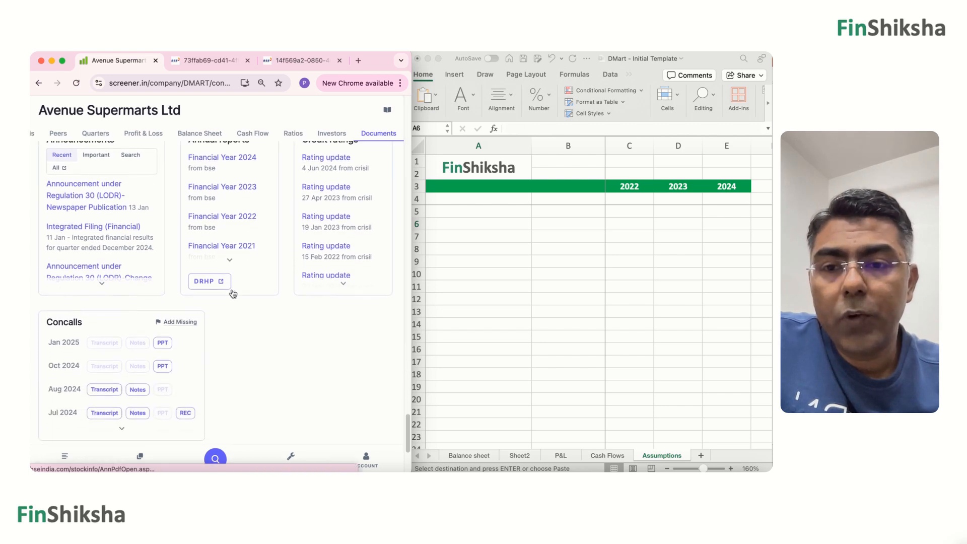
{"action": "scroll", "coordinate": [162, 345], "scroll_direction": "down", "scroll_amount": 1}
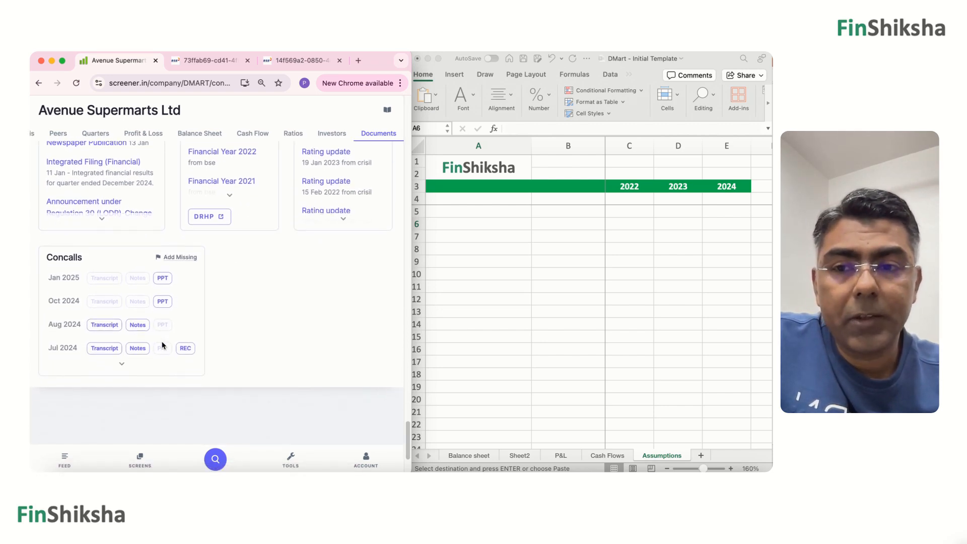
{"action": "left_click", "coordinate": [122, 364]}
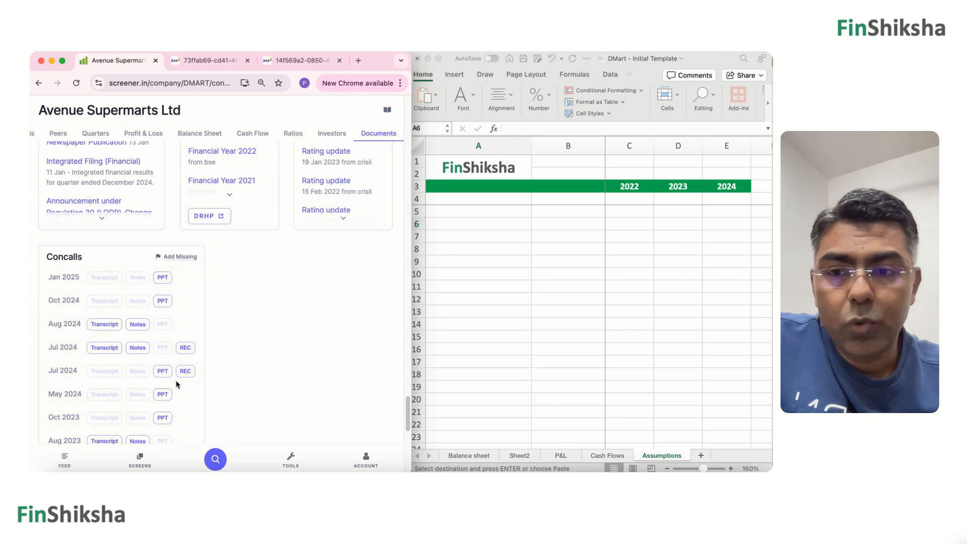
{"action": "scroll", "coordinate": [178, 384], "scroll_direction": "down", "scroll_amount": 1}
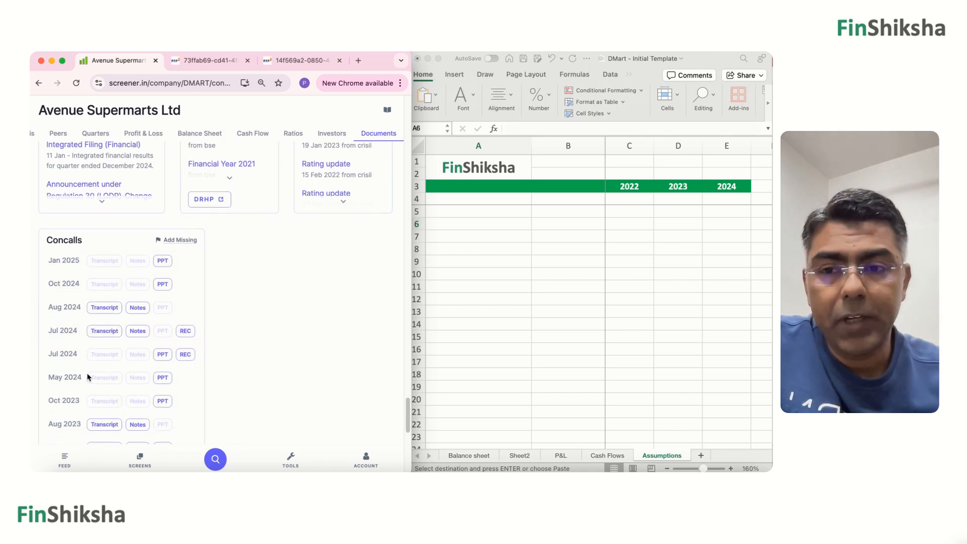
{"action": "left_click_drag", "start_coordinate": [48, 377], "coordinate": [78, 379]}
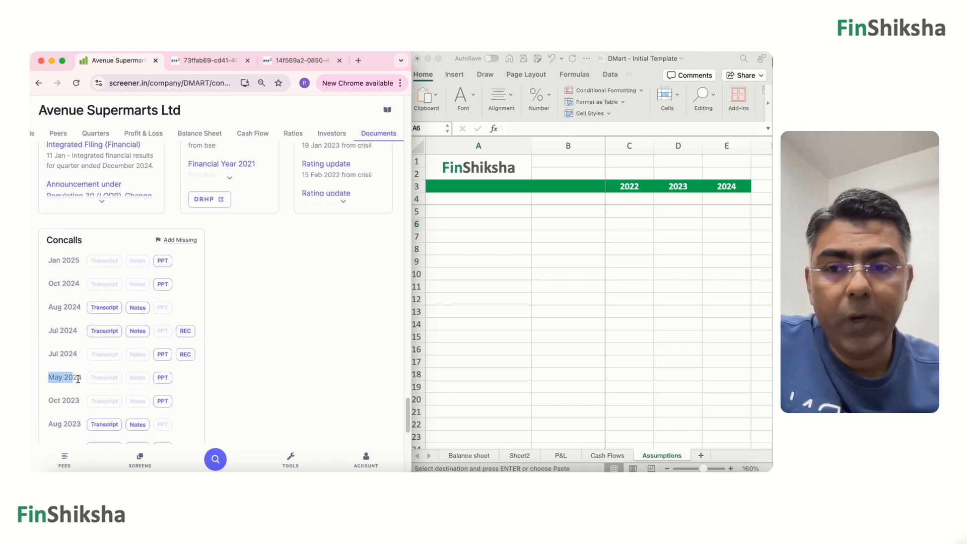
{"action": "left_click", "coordinate": [162, 379]}
In Excel, label cells A6 and A7 of the Assumptions sheet "Number of stores" and "Area".
{"action": "left_click", "coordinate": [508, 231]}
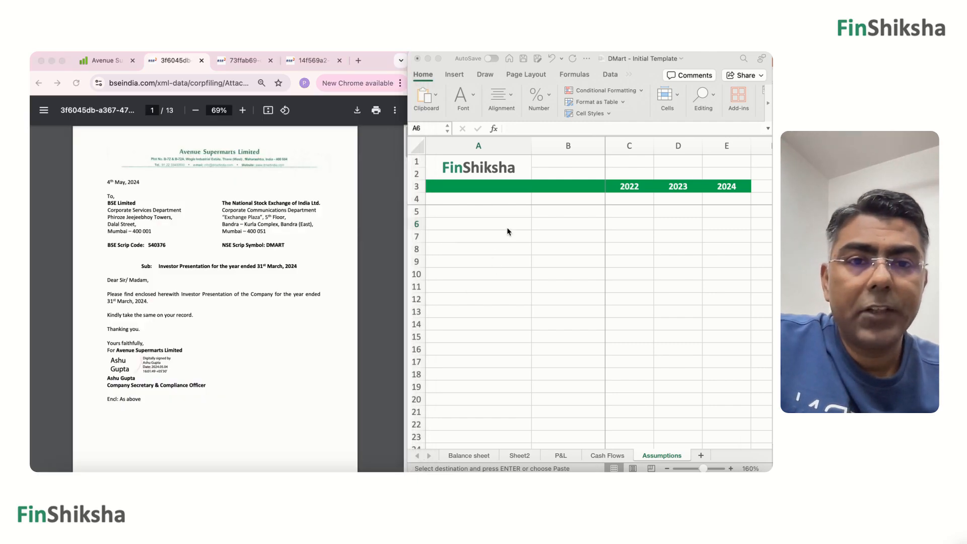
{"action": "type", "text": "Number of stores"}
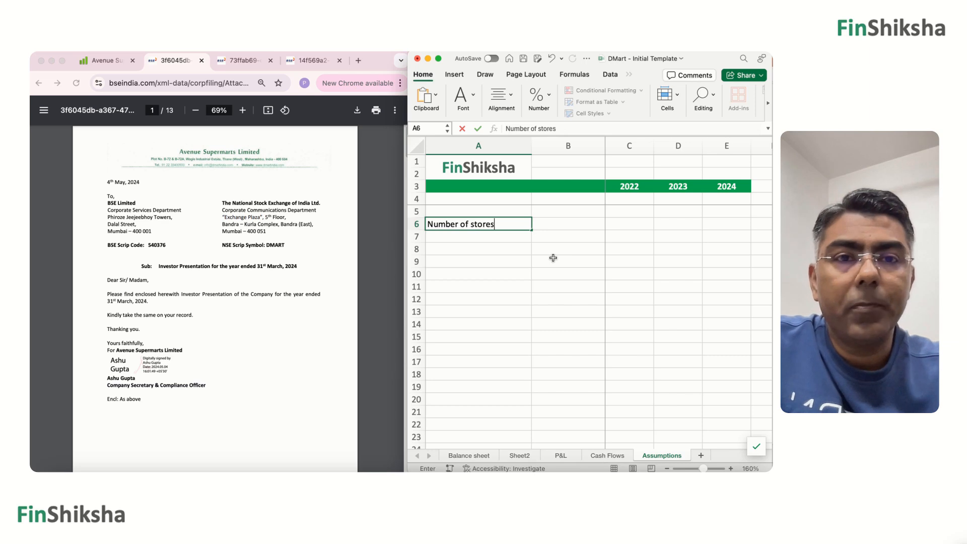
{"action": "key", "text": "Return"}
{"action": "type", "text": "Area"}
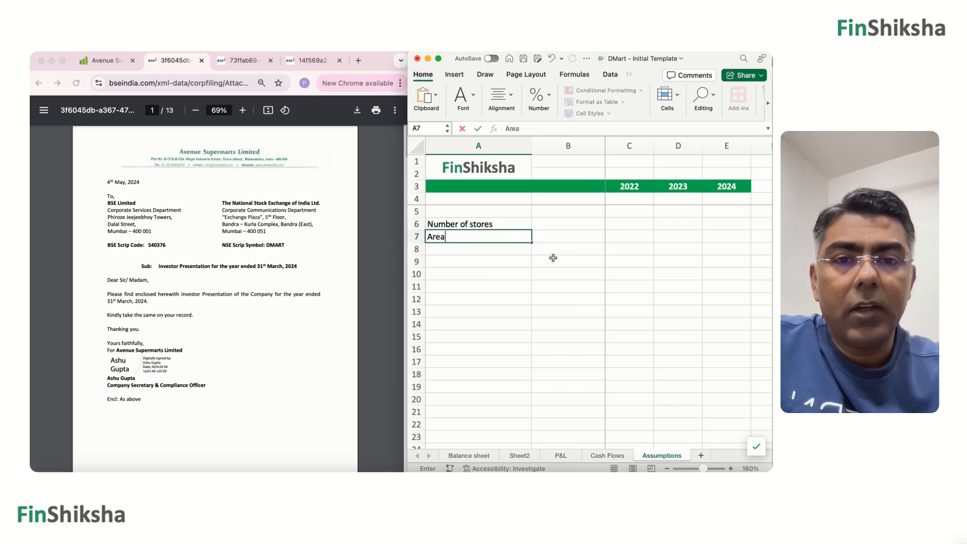
{"action": "type", "text": " in sq"}
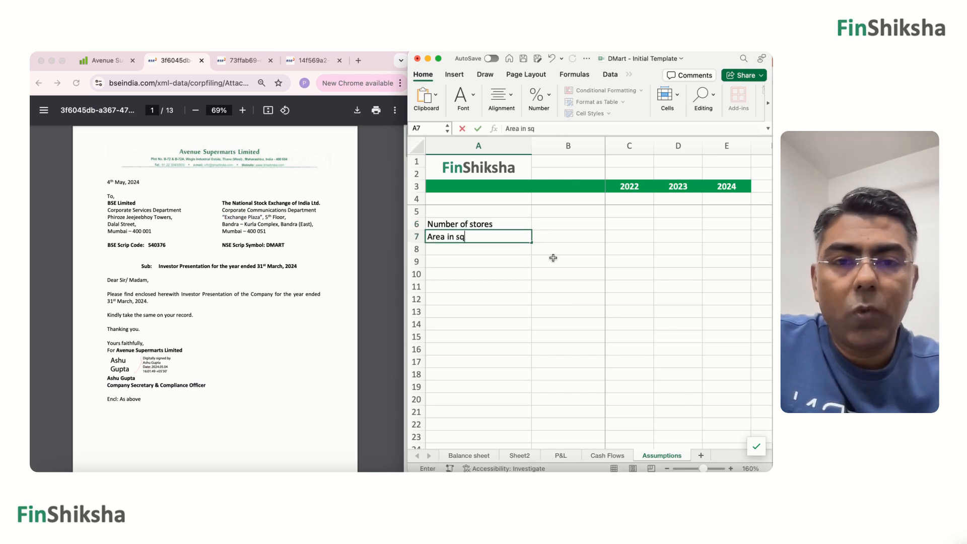
{"action": "type", "text": "uare feet"}
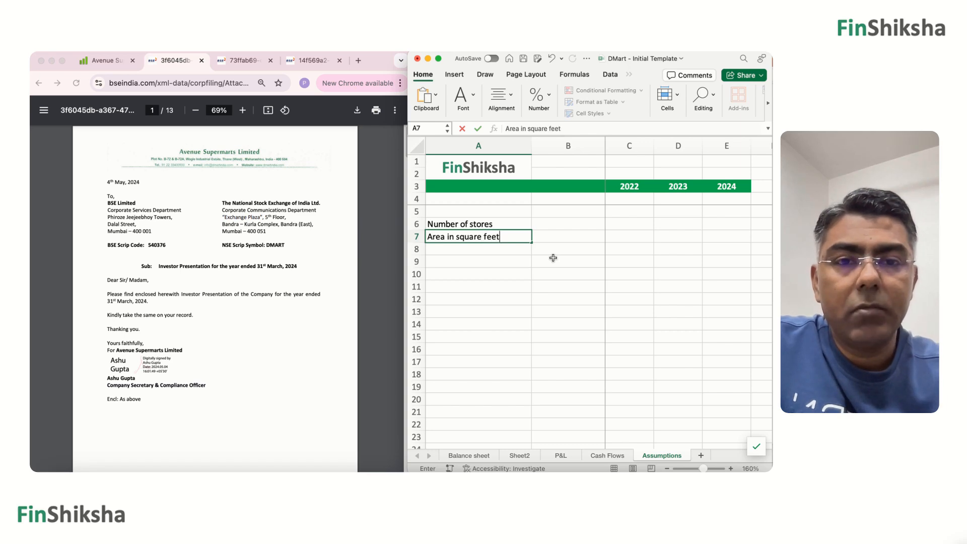
{"action": "key", "text": "BackSpace"}
{"action": "key", "text": "BackSpace"}
{"action": "key", "text": "BackSpace"}
{"action": "key", "text": "BackSpace"}
{"action": "key", "text": "BackSpace"}
{"action": "key", "text": "BackSpace"}
{"action": "key", "text": "BackSpace"}
{"action": "key", "text": "BackSpace"}
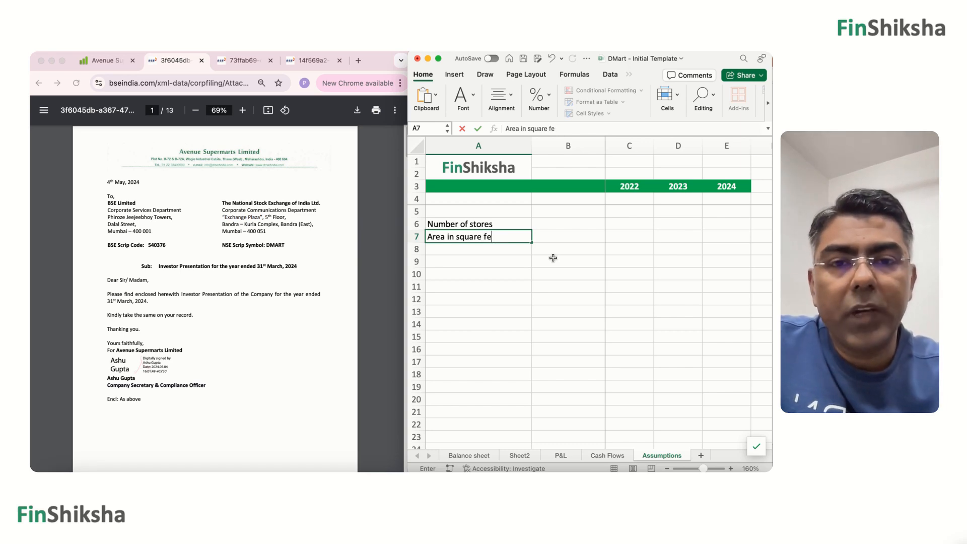
{"action": "key", "text": "BackSpace"}
{"action": "key", "text": "BackSpace"}
{"action": "key", "text": "BackSpace"}
{"action": "key", "text": "BackSpace"}
{"action": "key", "text": "BackSpace"}
{"action": "key", "text": "BackSpace"}
{"action": "key", "text": "BackSpace"}
{"action": "key", "text": "Return"}
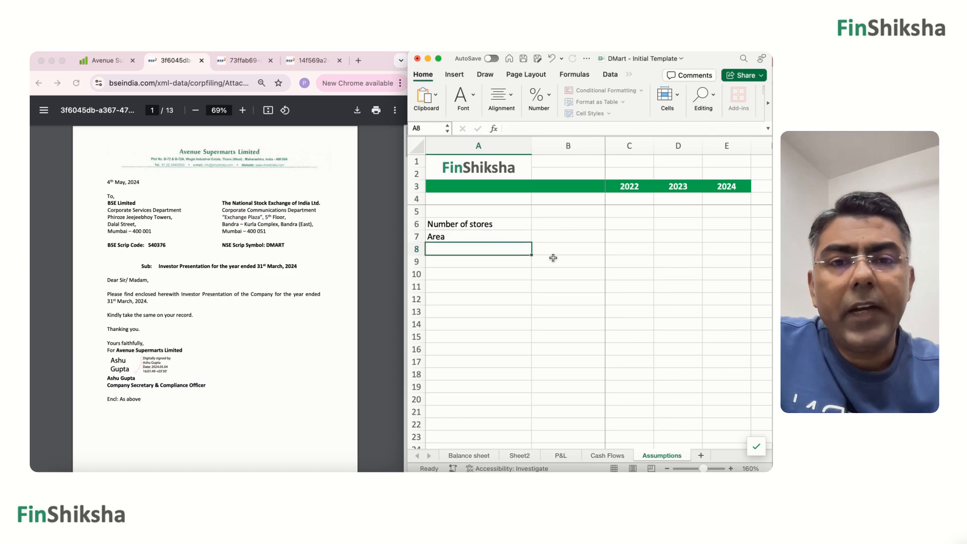
Enter the store counts from the Year Wise Store Additions slide in row 6: 365 for 2024, 324 for 2023, 284 for 2022.
{"action": "left_click", "coordinate": [244, 367]}
{"action": "scroll", "coordinate": [244, 367], "scroll_direction": "down", "scroll_amount": 15}
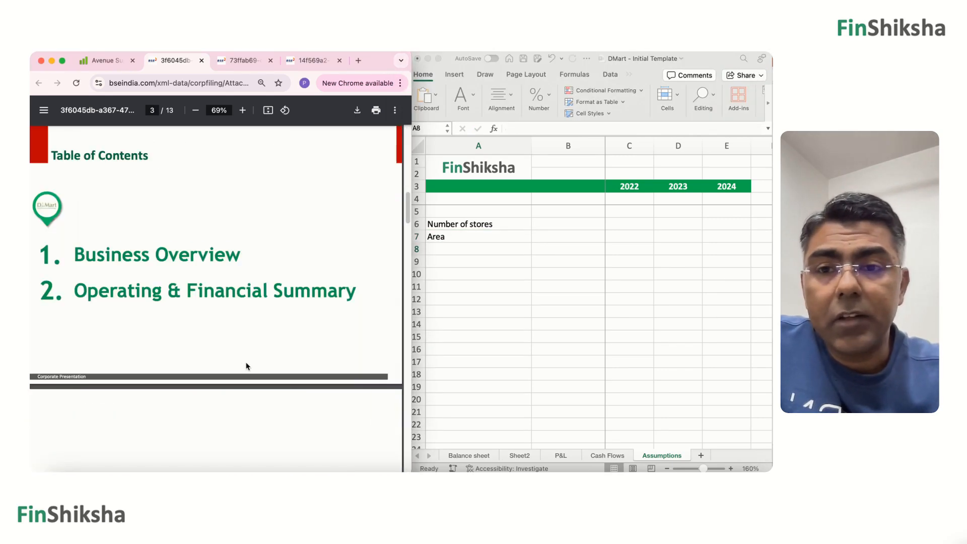
{"action": "scroll", "coordinate": [247, 367], "scroll_direction": "down", "scroll_amount": 15}
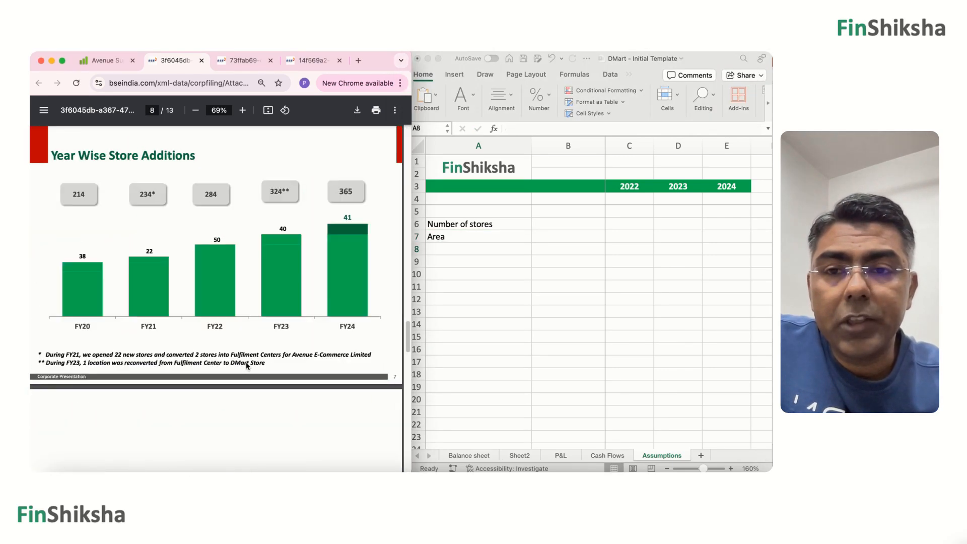
{"action": "scroll", "coordinate": [247, 366], "scroll_direction": "up", "scroll_amount": 5}
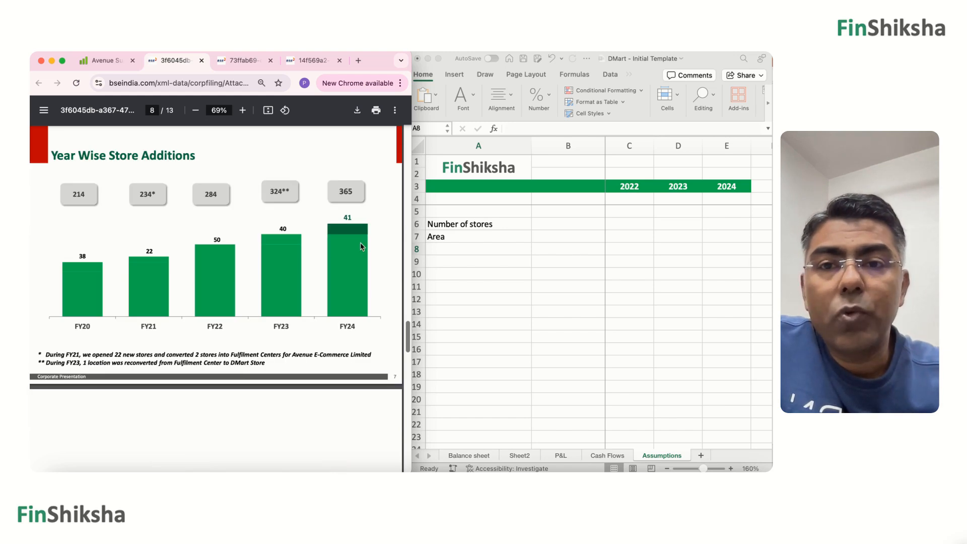
{"action": "left_click", "coordinate": [422, 102]}
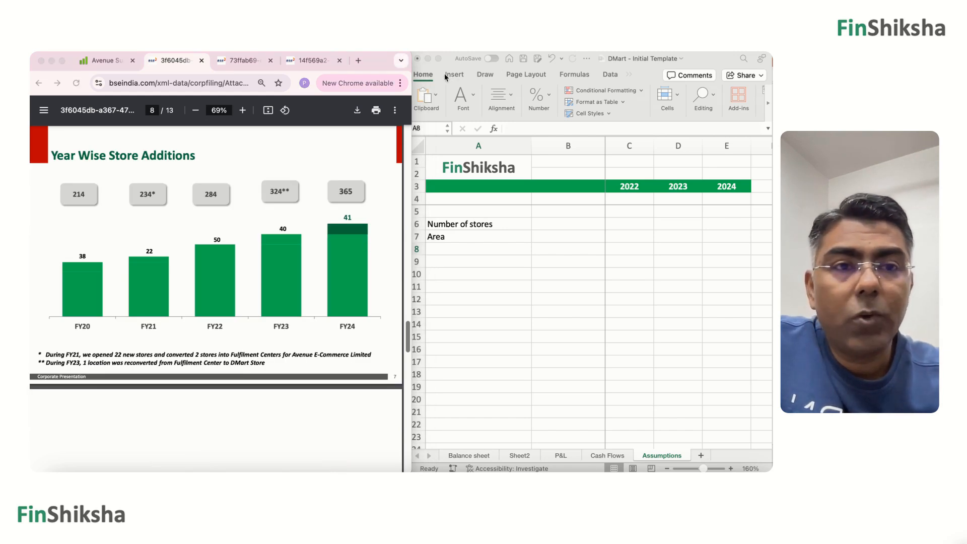
{"action": "left_click", "coordinate": [725, 222]}
{"action": "left_click", "coordinate": [726, 223]}
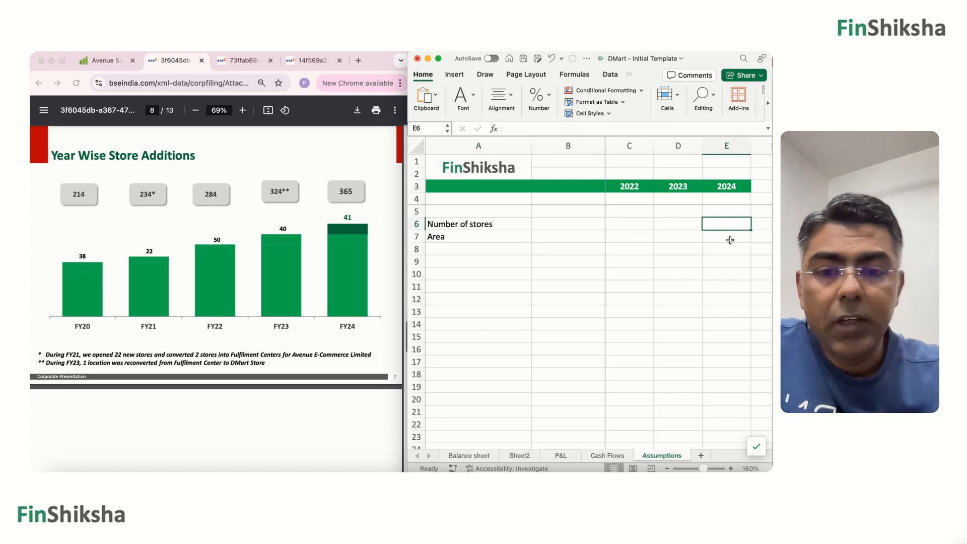
{"action": "type", "text": "365"}
{"action": "key", "text": "Left"}
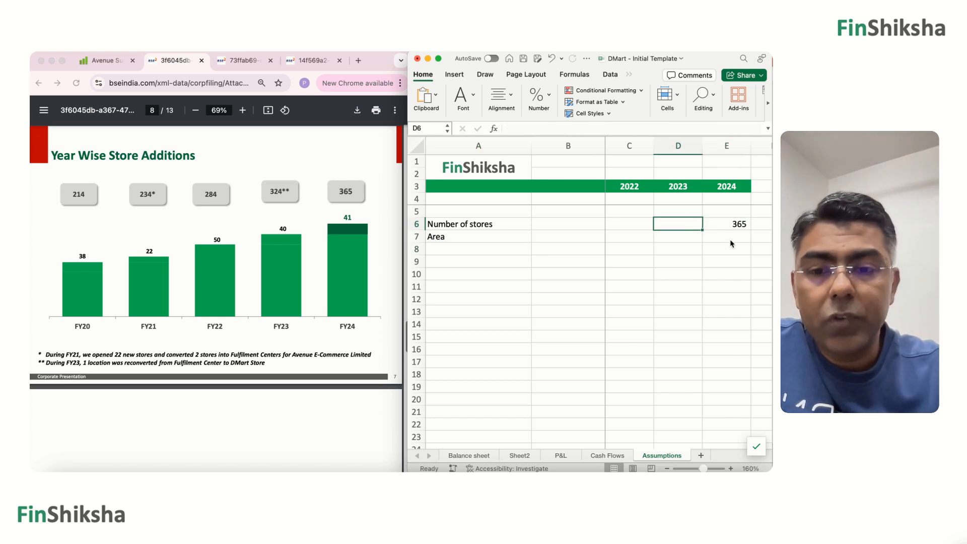
{"action": "type", "text": "324"}
{"action": "key", "text": "Left"}
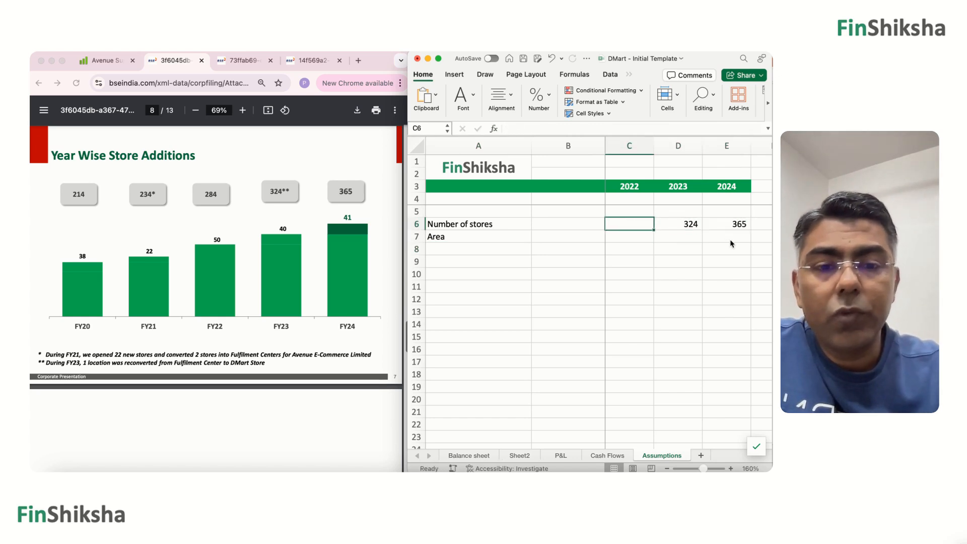
{"action": "type", "text": "284"}
{"action": "key", "text": "Return"}
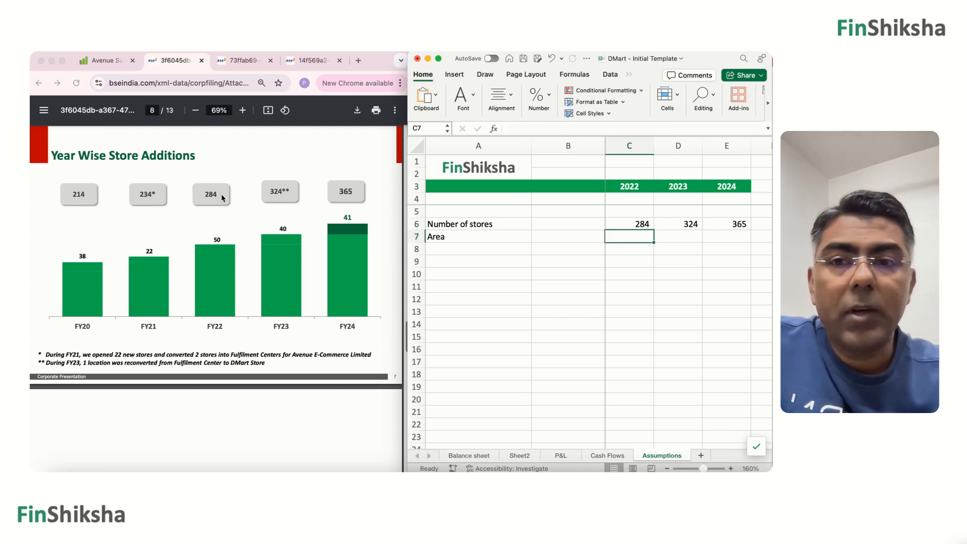
Find the presentation's Operating & Financial Summary slide and add the row label "Total Bills Cut" in A8.
{"action": "scroll", "coordinate": [269, 286], "scroll_direction": "down", "scroll_amount": 5}
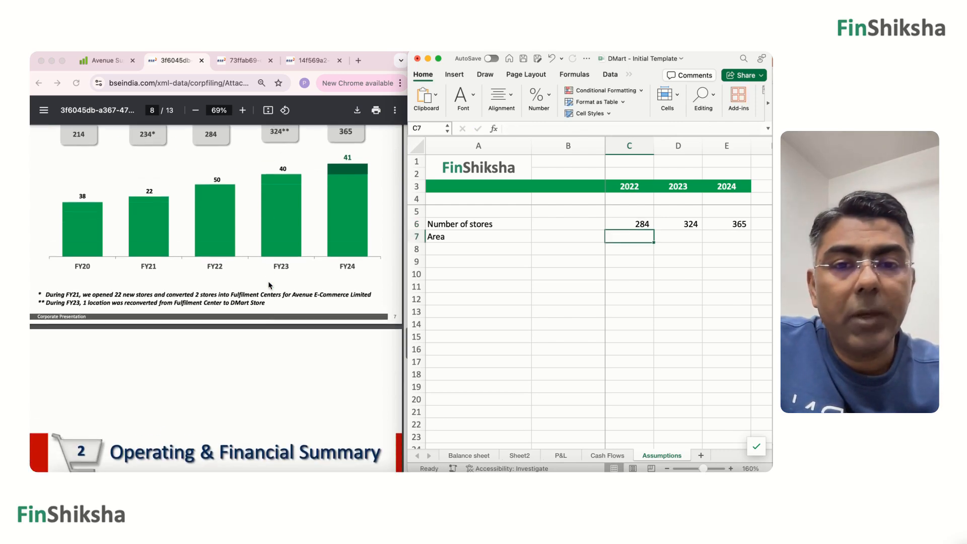
{"action": "scroll", "coordinate": [270, 285], "scroll_direction": "down", "scroll_amount": 6}
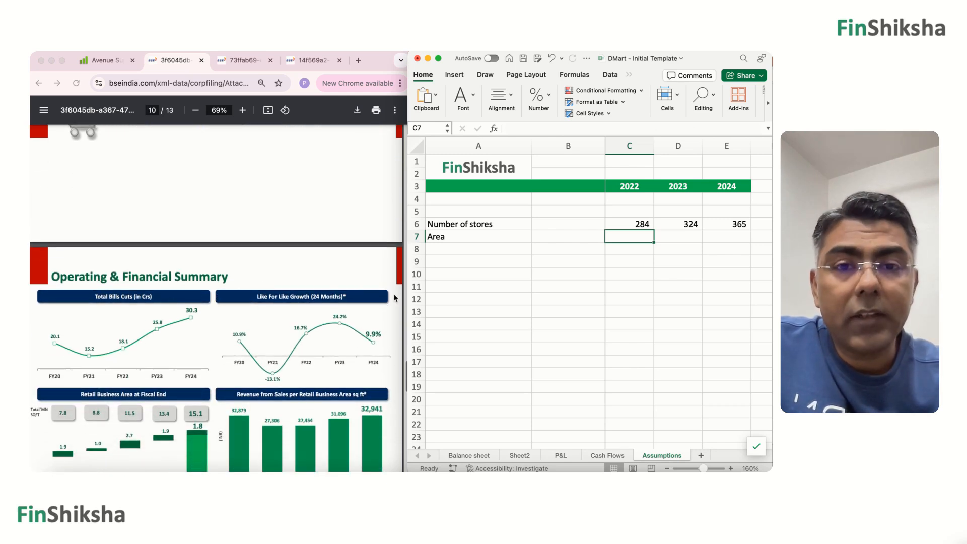
{"action": "left_click", "coordinate": [458, 252]}
{"action": "type", "text": "Total Bu"}
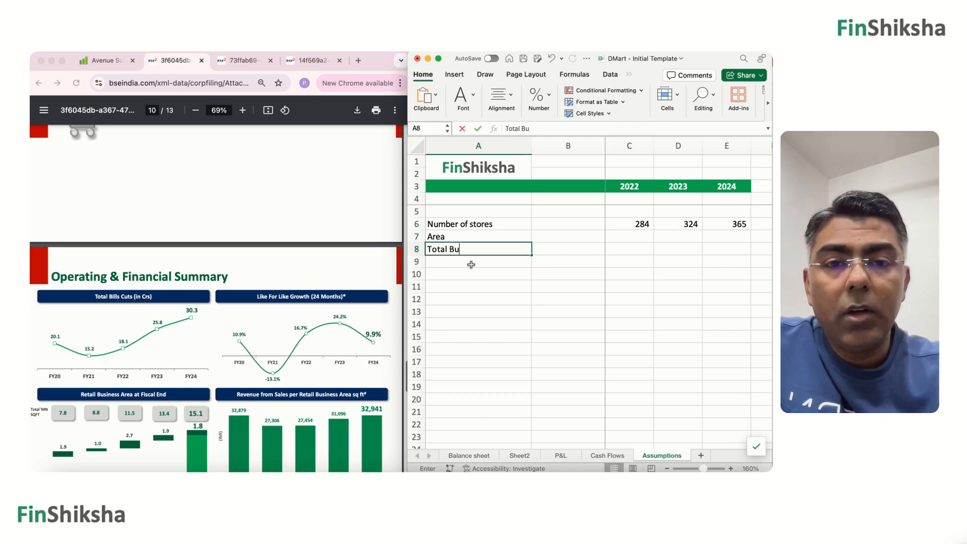
{"action": "key", "text": "BackSpace"}
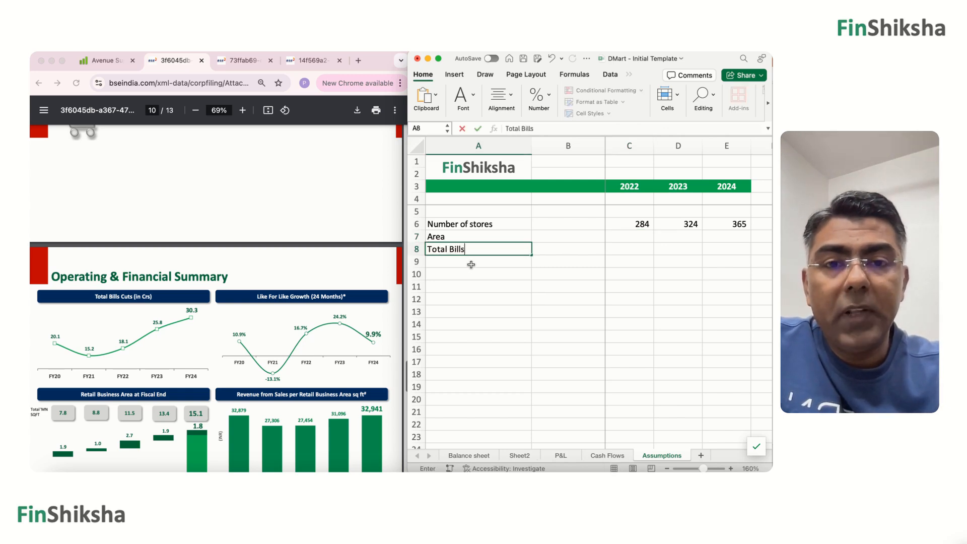
{"action": "key", "text": "Return"}
{"action": "key", "text": "Up"}
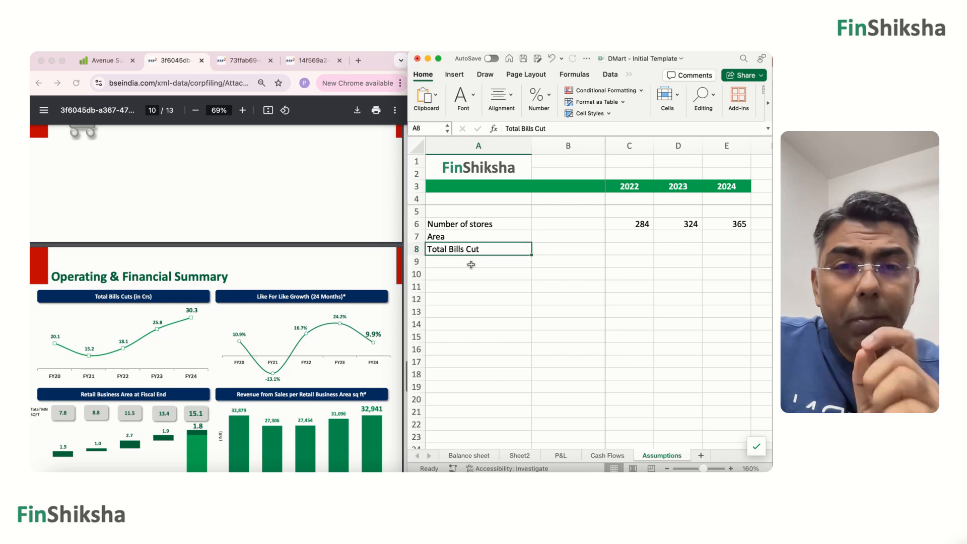
Enter the unit "In Crores" in B8 for the Total Bills Cut row.
{"action": "key", "text": "Right"}
{"action": "key", "text": "Right"}
{"action": "key", "text": "Right"}
{"action": "key", "text": "Right"}
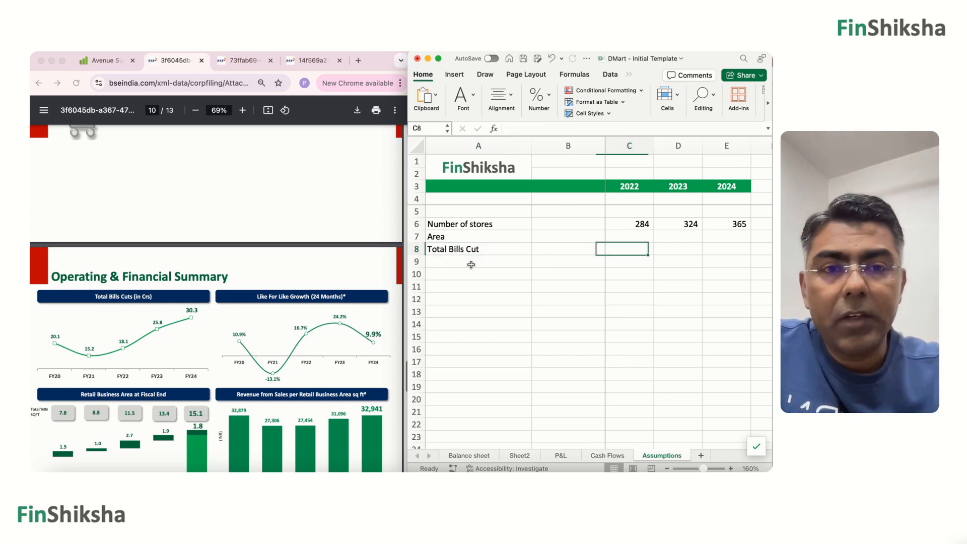
{"action": "key", "text": "Left"}
{"action": "key", "text": "Left"}
{"action": "key", "text": "Left"}
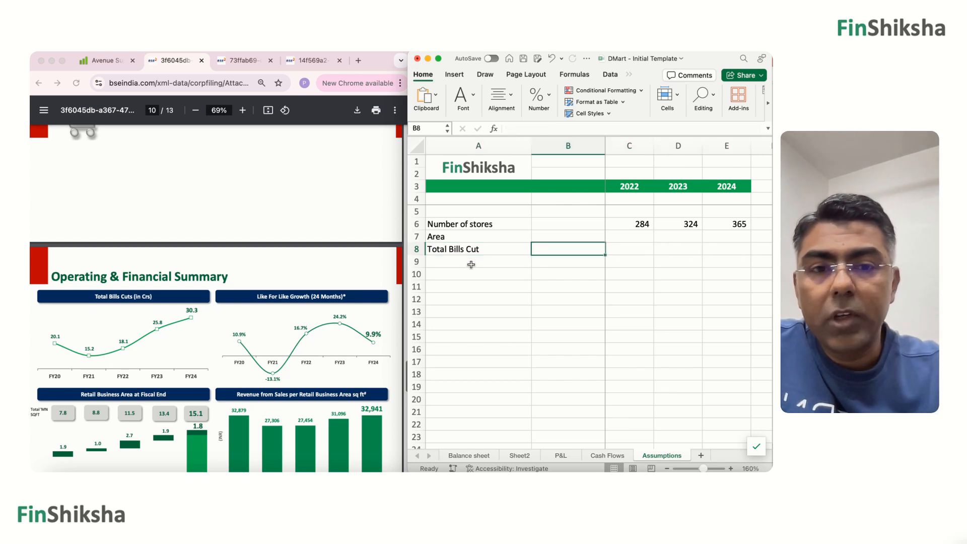
{"action": "type", "text": "In C"}
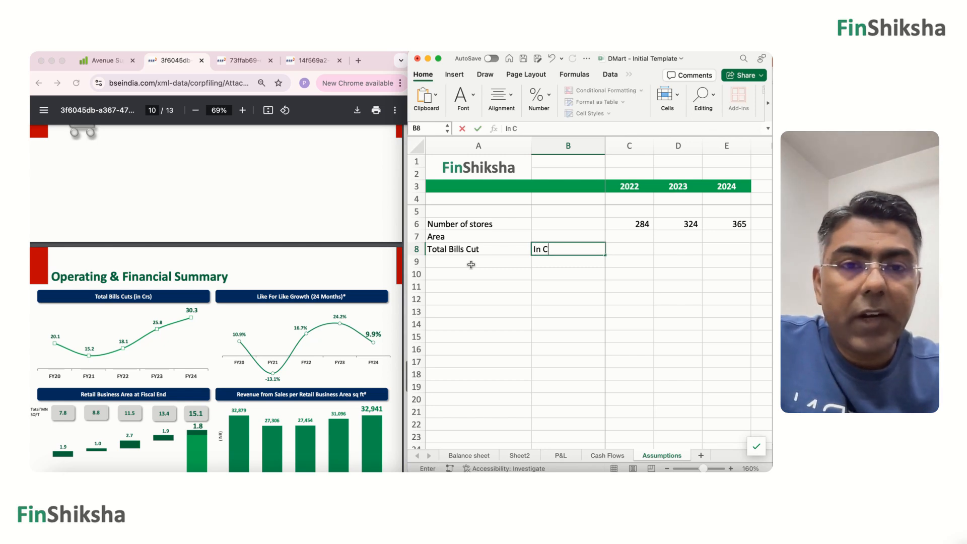
{"action": "key", "text": "Right"}
{"action": "key", "text": "Right"}
{"action": "key", "text": "Right"}
{"action": "key", "text": "Left"}
{"action": "key", "text": "Left"}
{"action": "key", "text": "Left"}
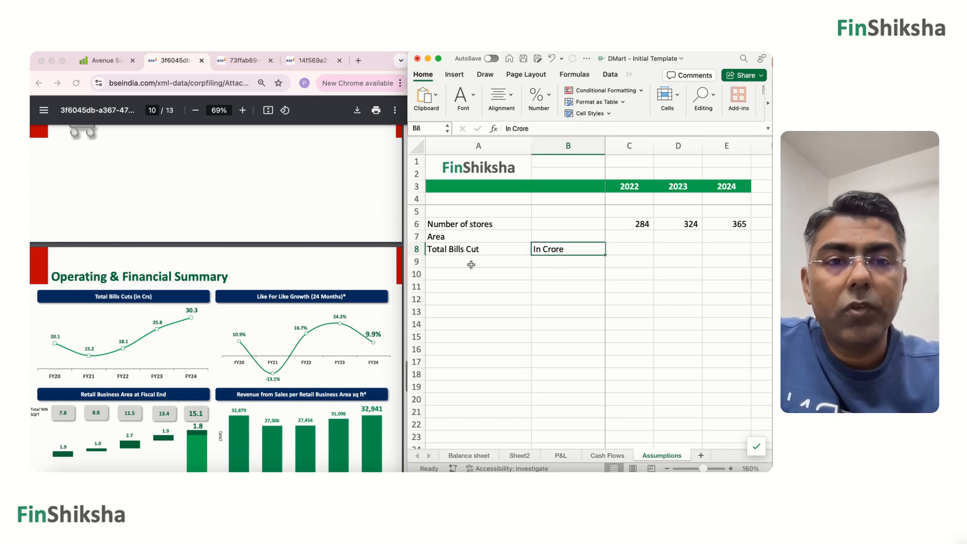
{"action": "left_click", "coordinate": [563, 130]}
{"action": "type", "text": "s"}
{"action": "key", "text": "Return"}
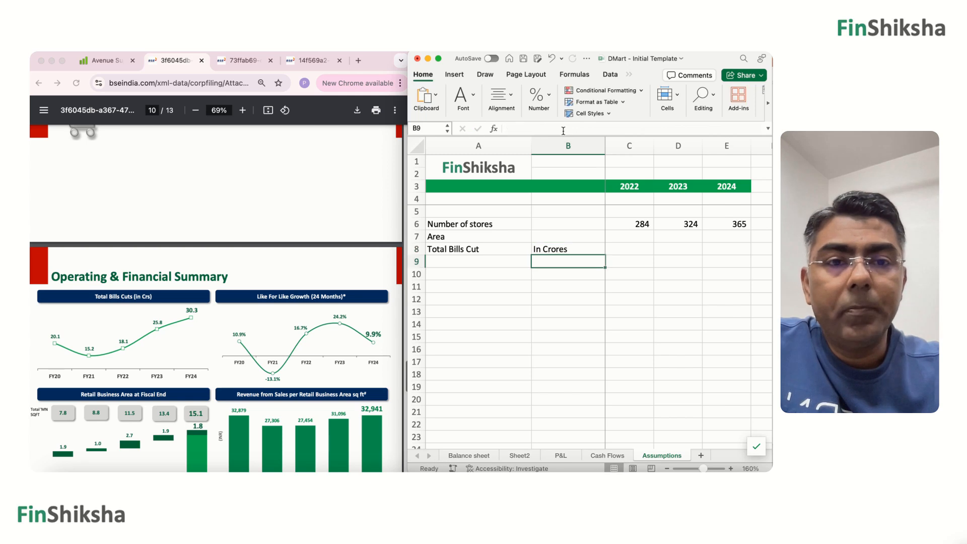
Enter the units "#" in B6 for Number of stores and "in mn Sq Ft" in B7 for Area.
{"action": "key", "text": "Up"}
{"action": "key", "text": "Up"}
{"action": "key", "text": "Up"}
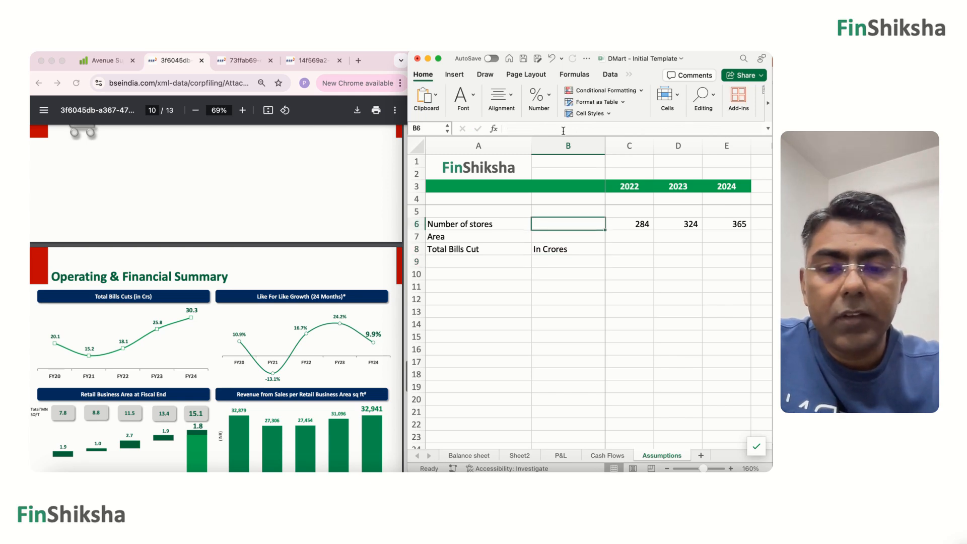
{"action": "type", "text": "#"}
{"action": "key", "text": "Return"}
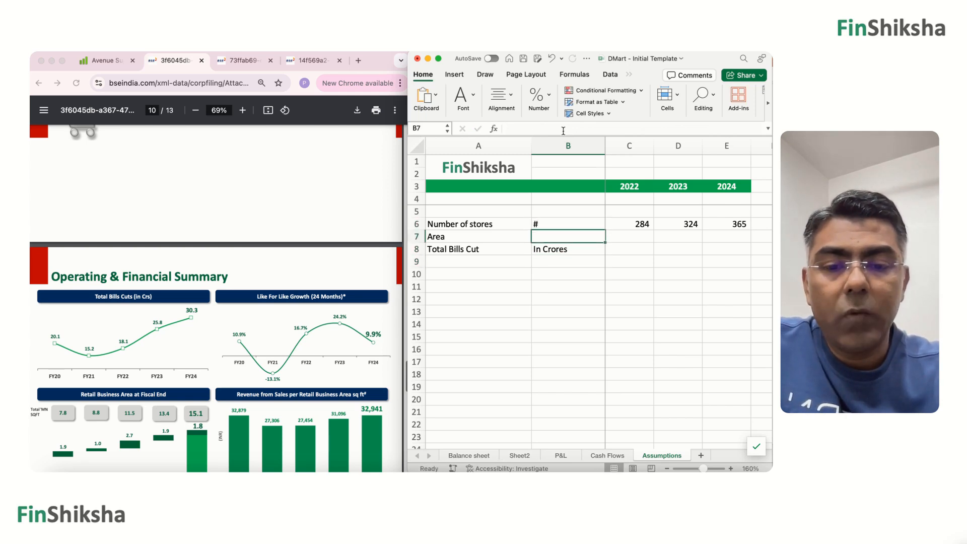
{"action": "type", "text": "in mn"}
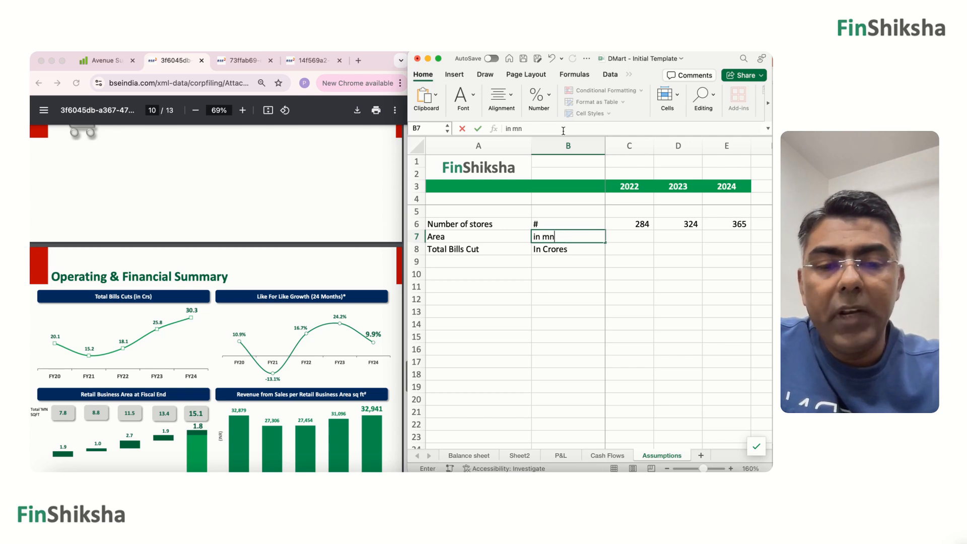
{"action": "type", "text": " Sq Ft"}
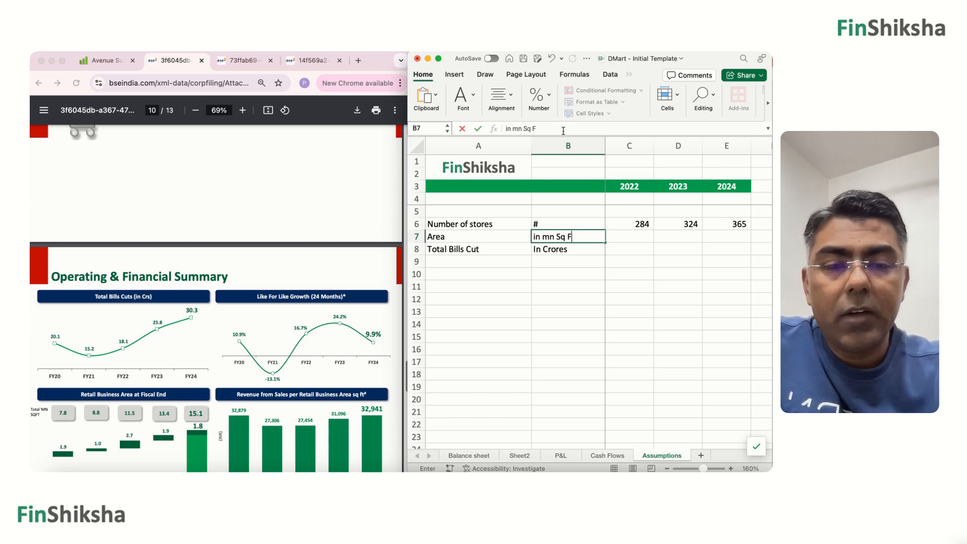
Enter the FY24 Total Bills Cut of 30.3 from the presentation in the 2024 column of row 8.
{"action": "key", "text": "Right"}
{"action": "key", "text": "Right"}
{"action": "key", "text": "Right"}
{"action": "key", "text": "Down"}
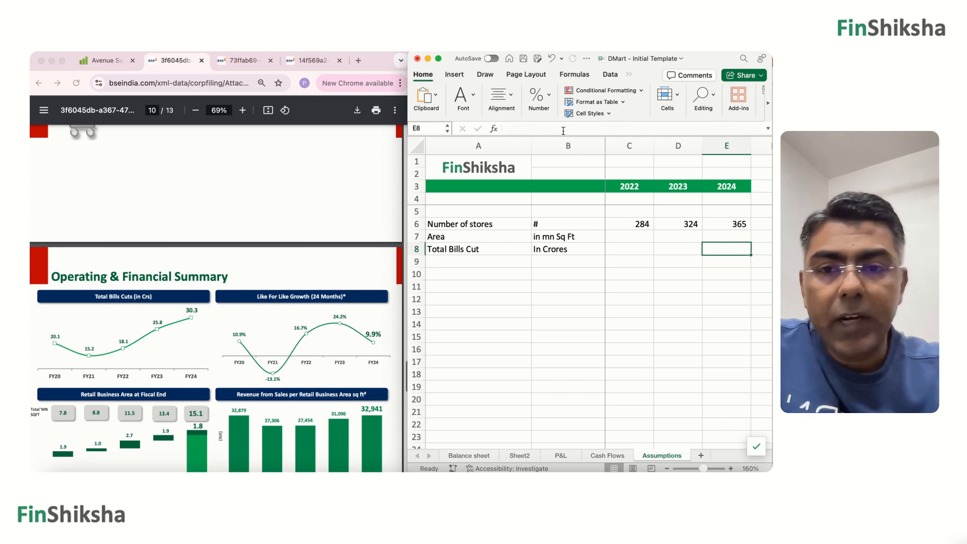
{"action": "type", "text": "30.3"}
{"action": "key", "text": "Return"}
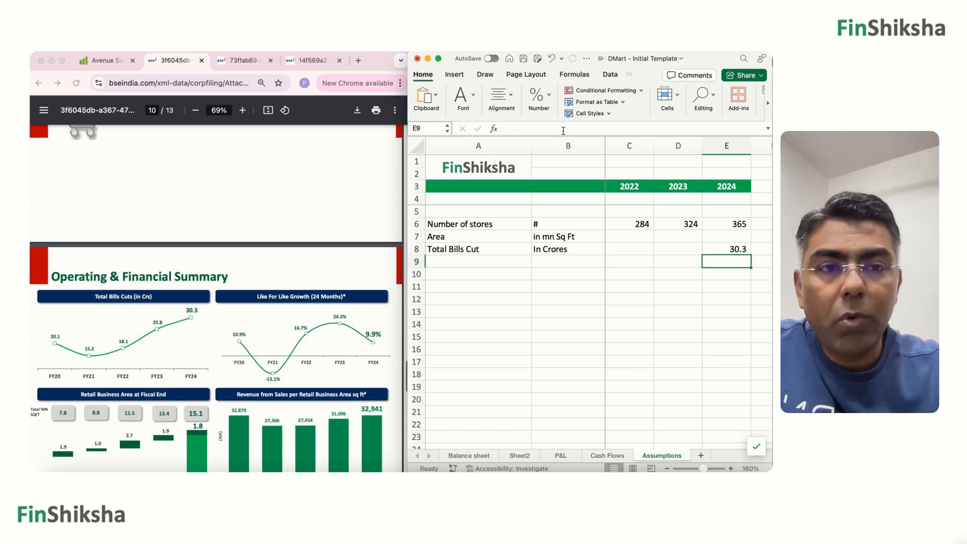
Fill in the remaining Total Bills Cut values in row 8: 25.8 for 2023 and 18.1 for 2022.
{"action": "key", "text": "Up"}
{"action": "key", "text": "Left"}
{"action": "type", "text": "25.8"}
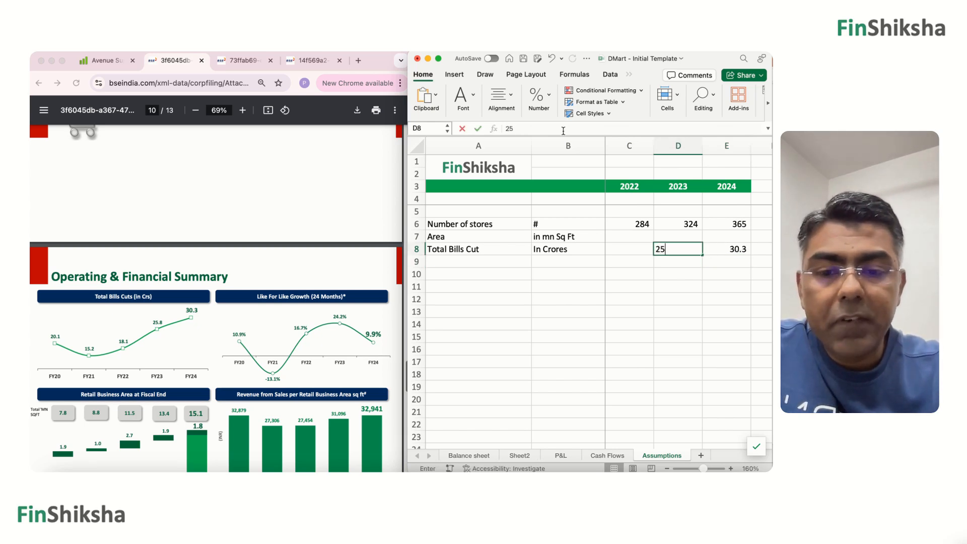
{"action": "key", "text": "Return"}
{"action": "key", "text": "Up"}
{"action": "key", "text": "Left"}
{"action": "type", "text": "18.1"}
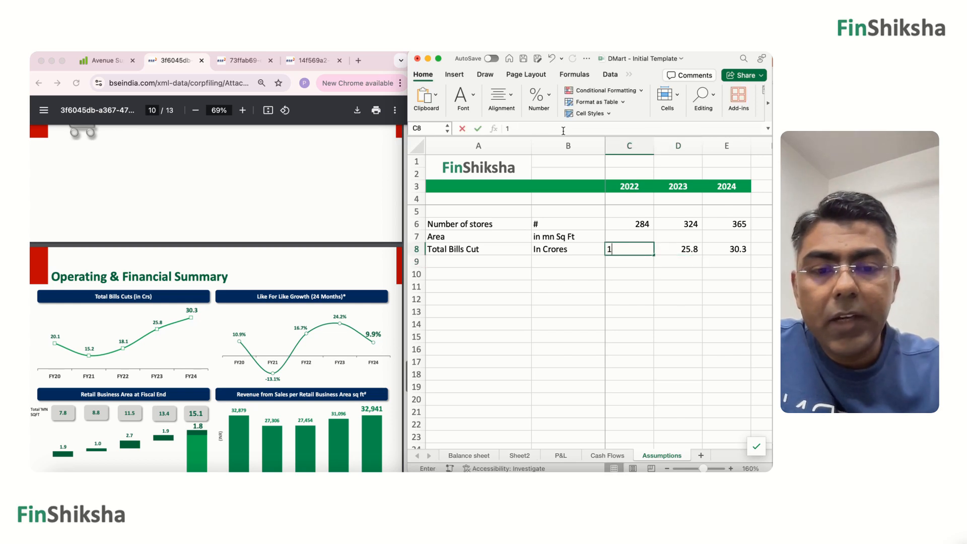
{"action": "key", "text": "Return"}
Consult the Retail Business Area at Fiscal End chart and enter the 2024 area of 15.1 in E7.
{"action": "key", "text": "Up"}
{"action": "key", "text": "Up"}
{"action": "key", "text": "Right"}
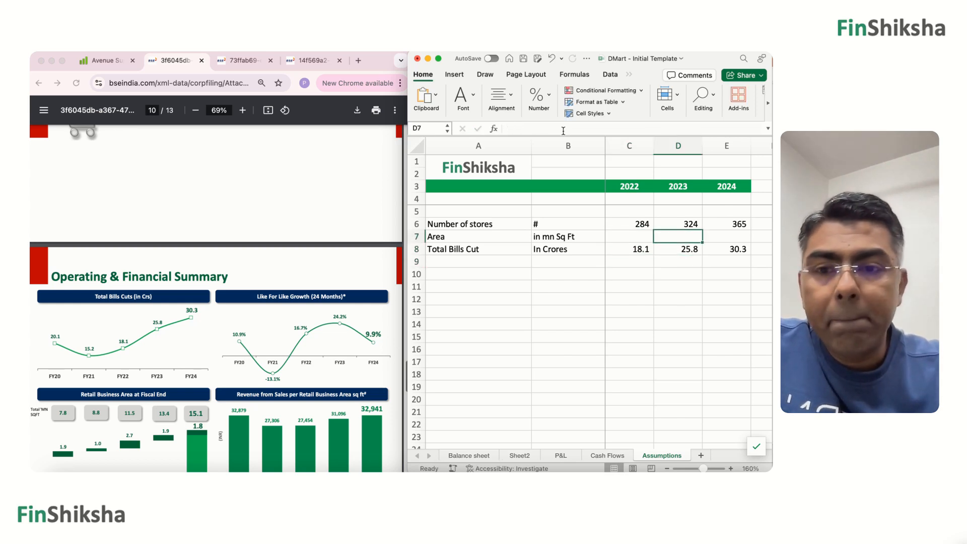
{"action": "scroll", "coordinate": [233, 304], "scroll_direction": "down", "scroll_amount": 1}
{"action": "scroll", "coordinate": [233, 304], "scroll_direction": "down", "scroll_amount": 1}
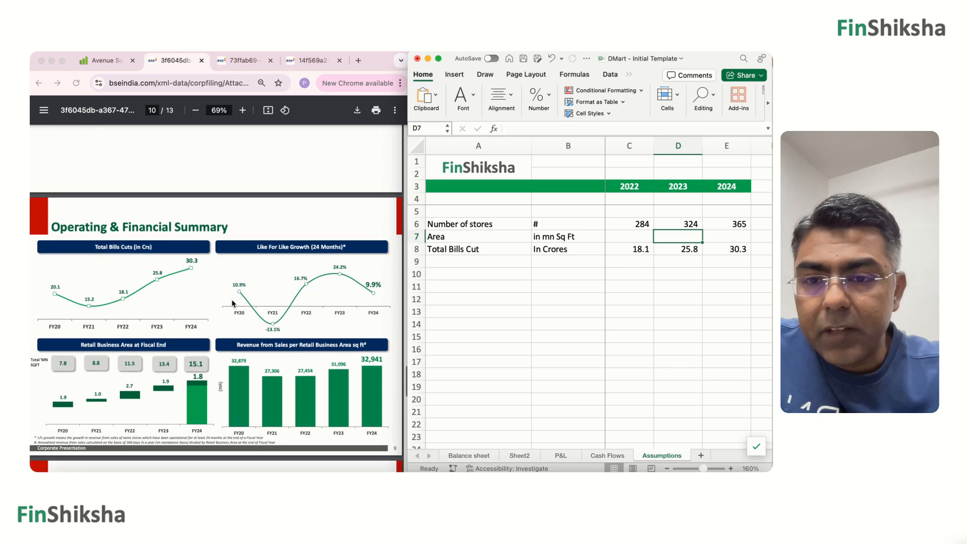
{"action": "triple_click", "coordinate": [198, 364]}
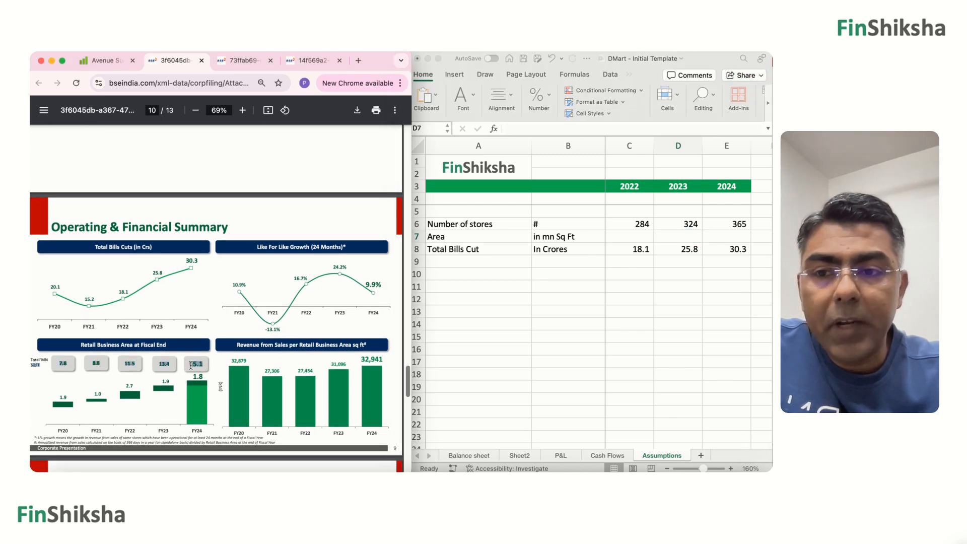
{"action": "left_click", "coordinate": [198, 364]}
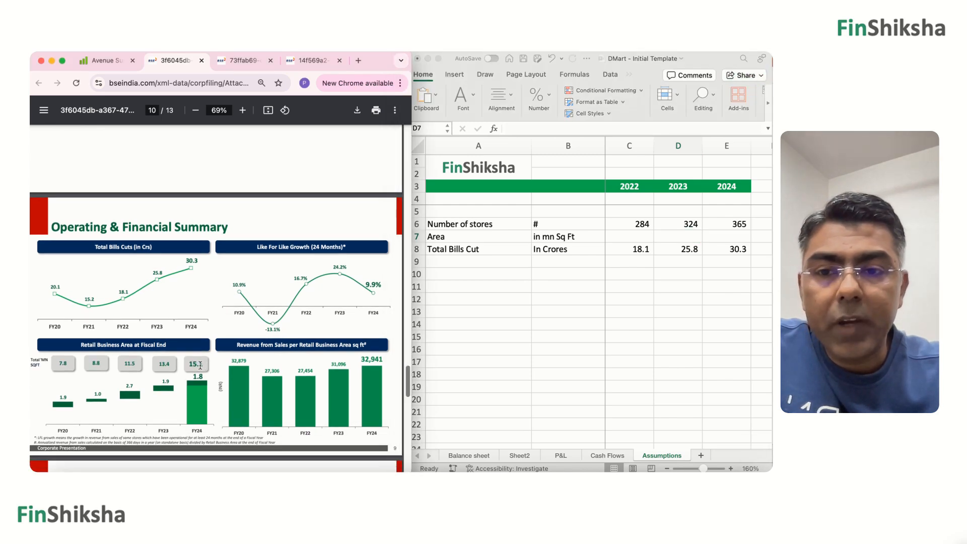
{"action": "left_click", "coordinate": [741, 235]}
{"action": "type", "text": "15.1"}
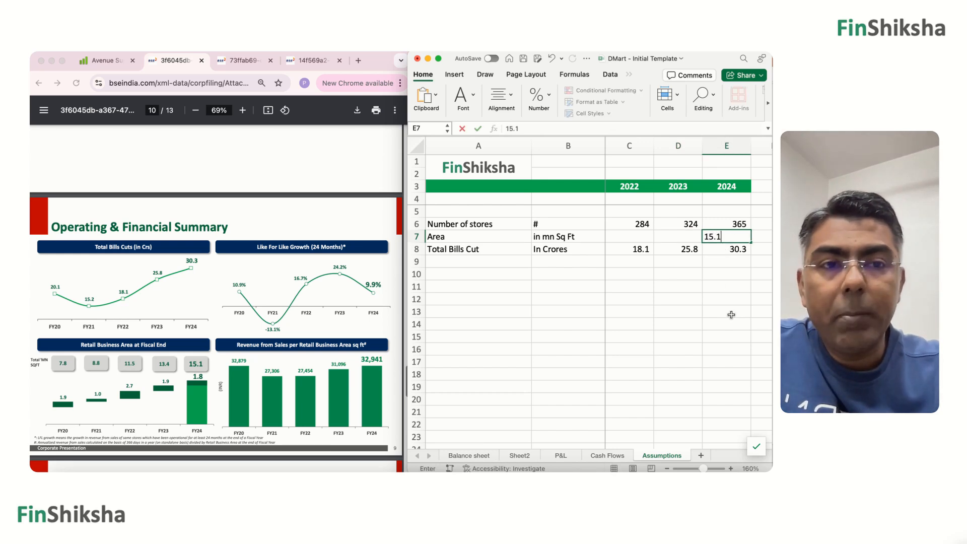
Fill in the remaining Area values in row 7: 13.4 for 2023 and 11.5 for 2022.
{"action": "key", "text": "Up"}
{"action": "key", "text": "Left"}
{"action": "key", "text": "Down"}
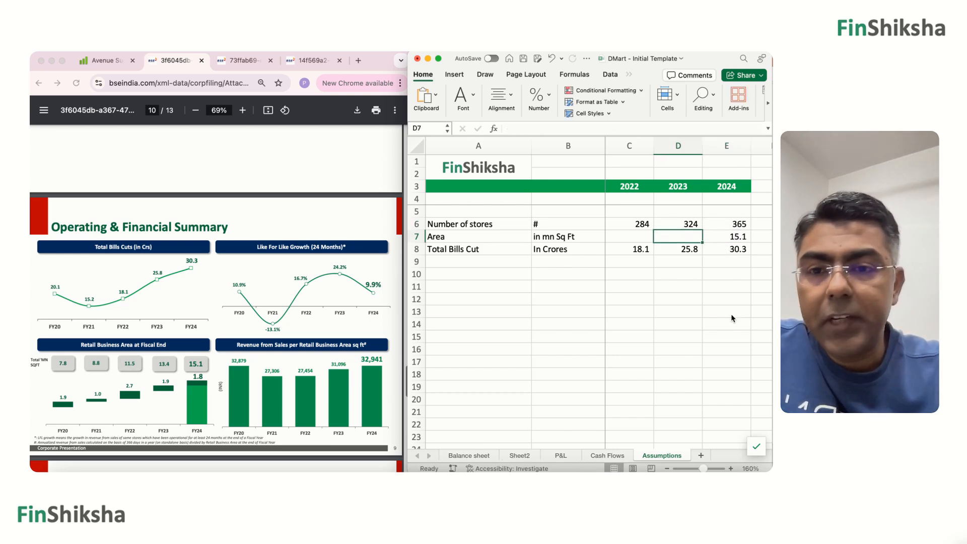
{"action": "type", "text": "13.4"}
{"action": "key", "text": "Return"}
{"action": "key", "text": "Up"}
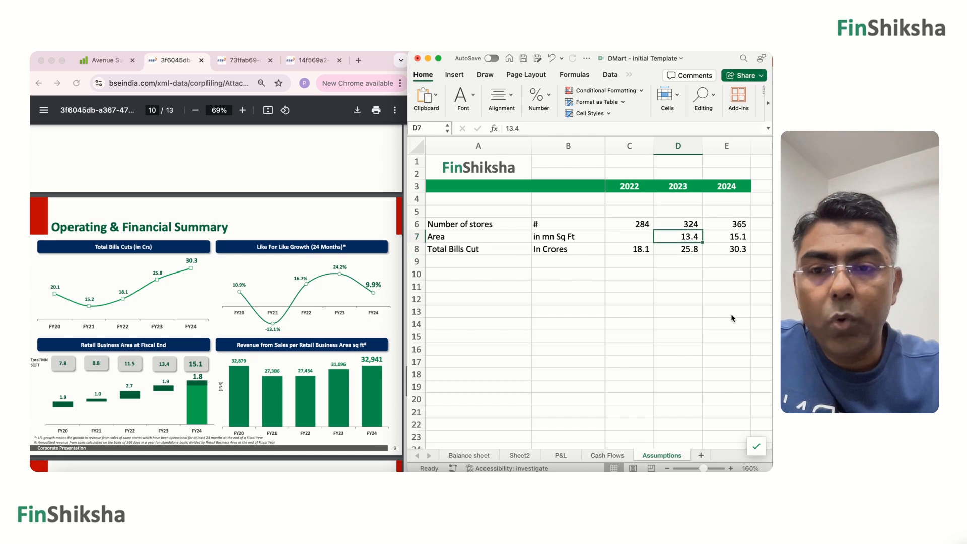
{"action": "key", "text": "Left"}
{"action": "type", "text": "11.5"}
{"action": "key", "text": "Return"}
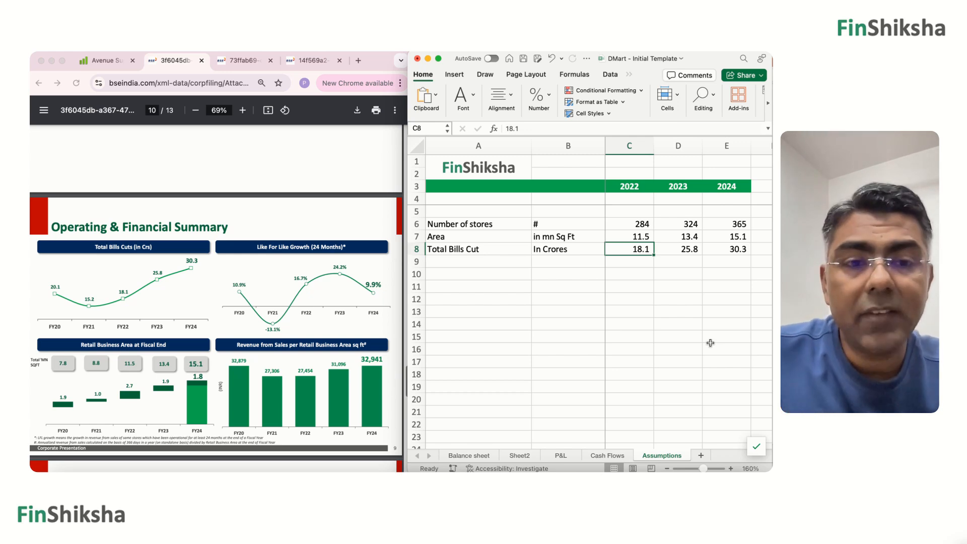
Open the P&L sheet and review the income statement lines.
{"action": "left_click", "coordinate": [561, 455]}
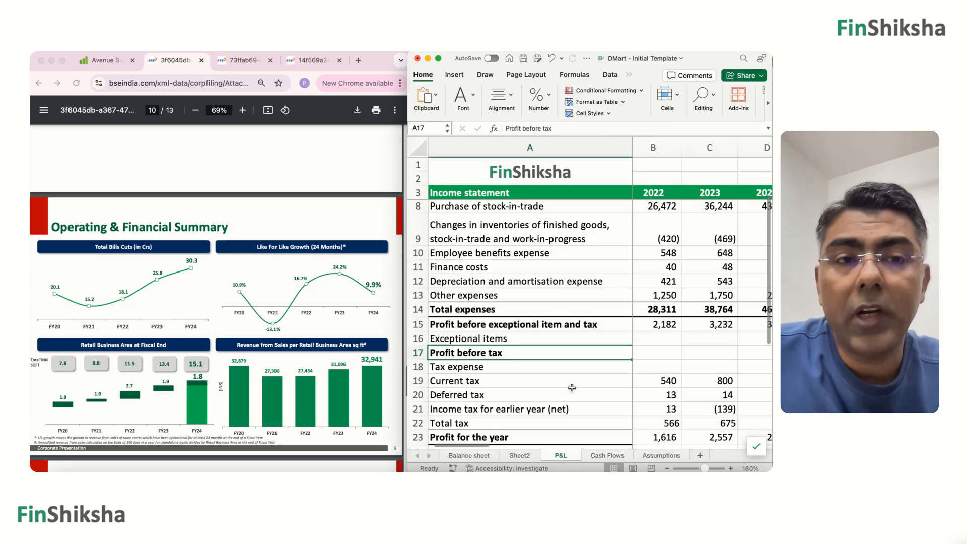
{"action": "scroll", "coordinate": [572, 385], "scroll_direction": "up", "scroll_amount": 1}
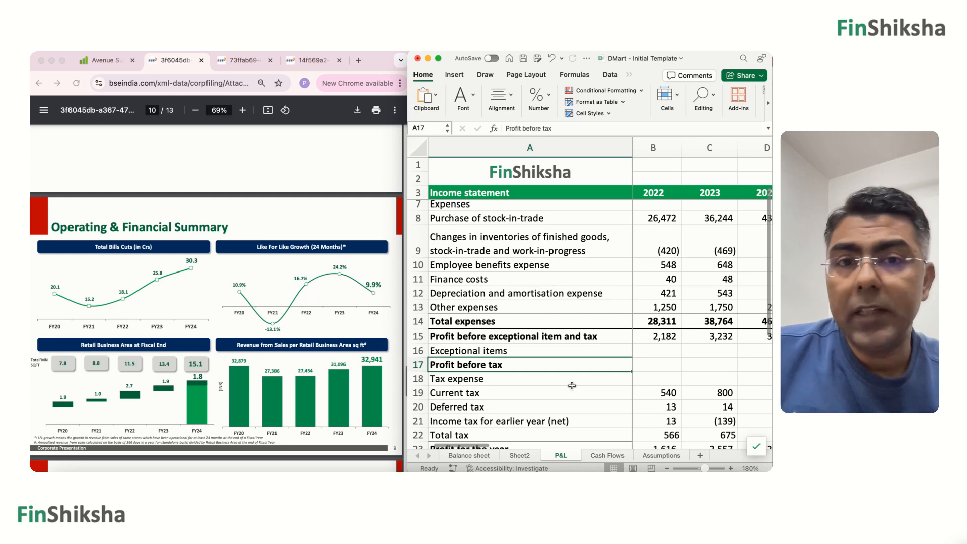